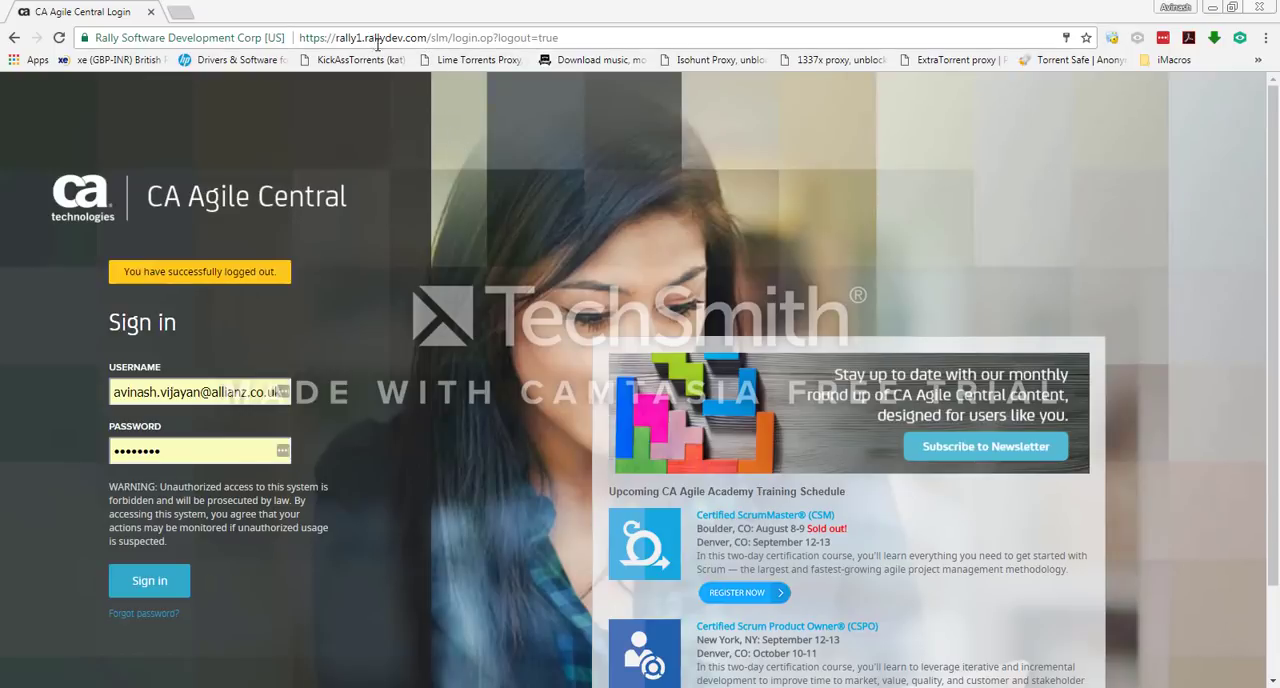
left_click(428, 38)
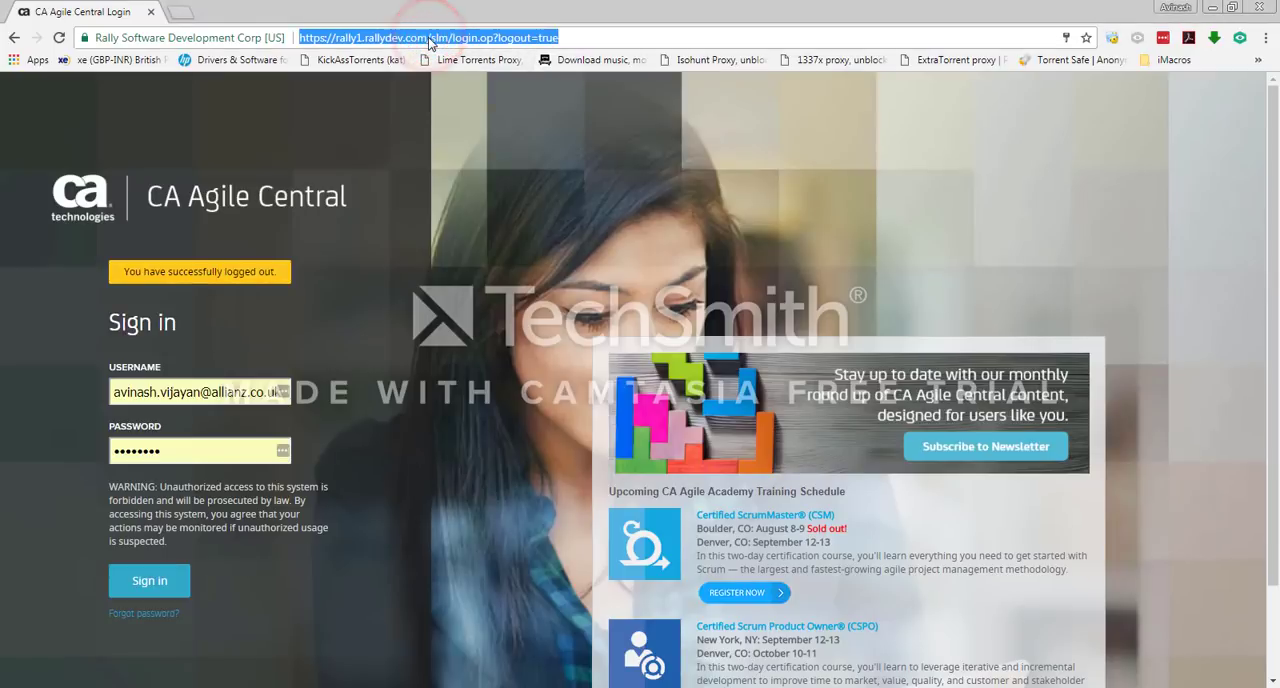
left_click(432, 38)
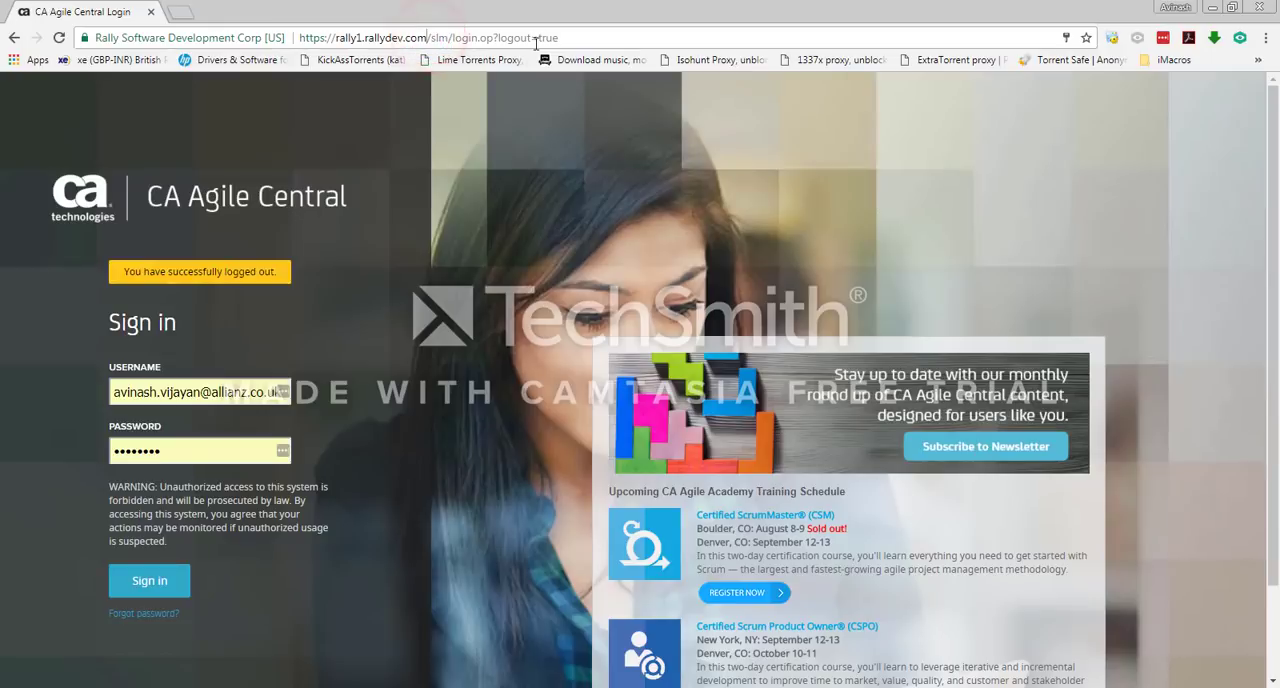
left_click_drag(570, 38, 428, 38)
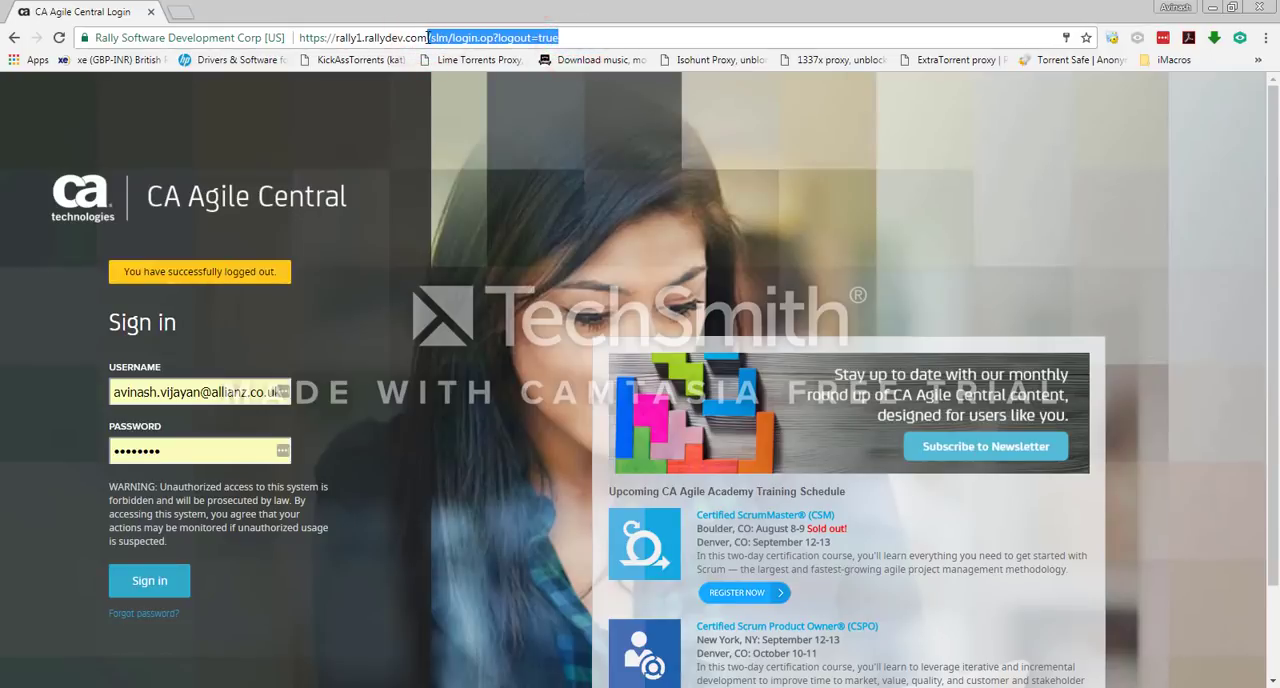
key("BackSpace")
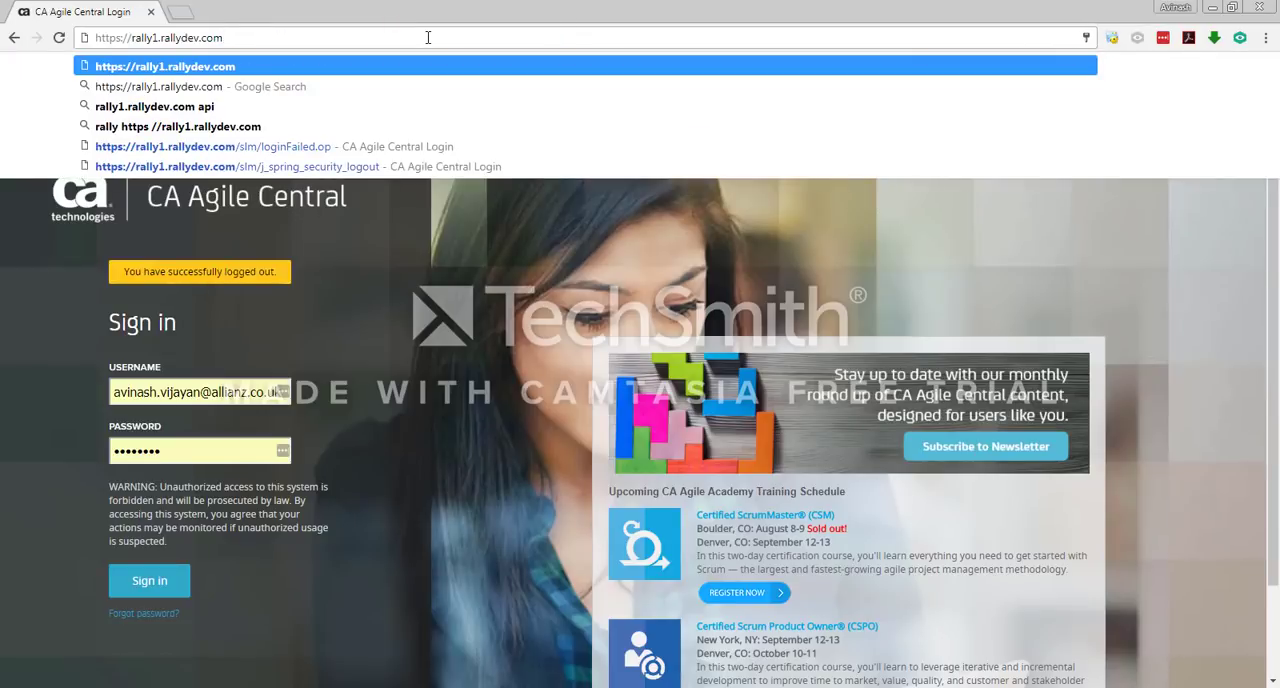
key("Return")
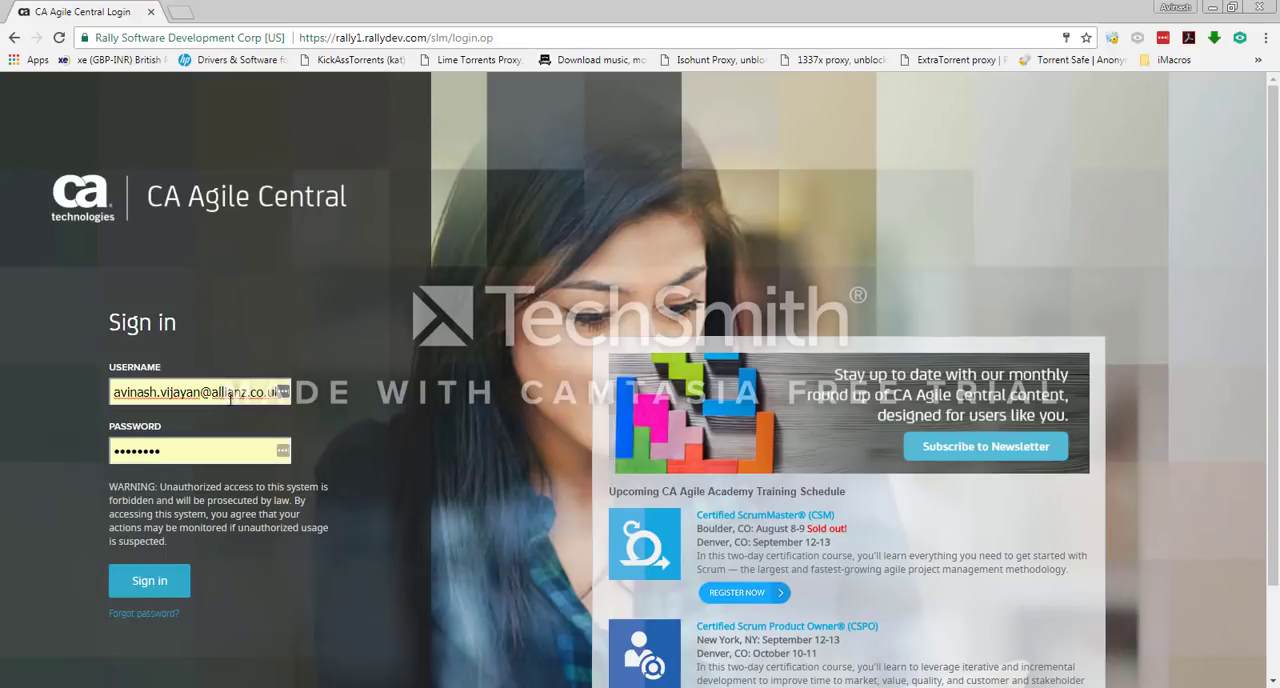
left_click(182, 451)
left_click(324, 436)
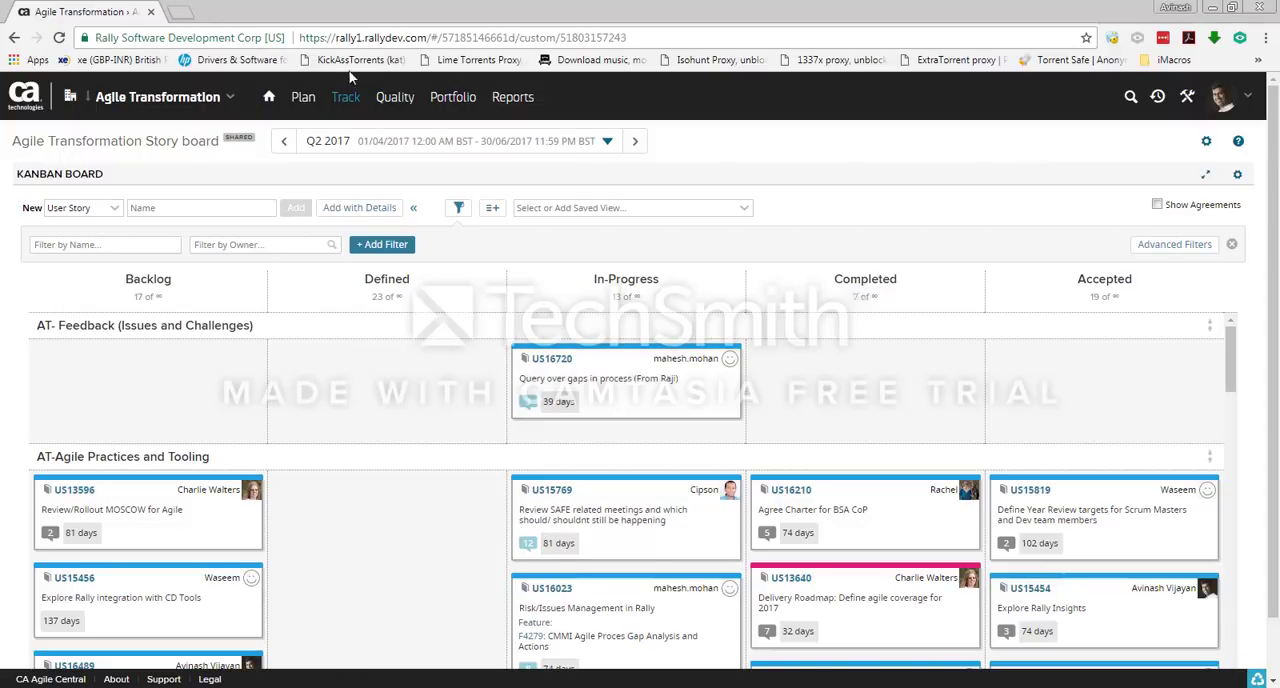
Step: Open the help for the current page and look over the Customize Your Dashboard article and the help search
left_click(1239, 144)
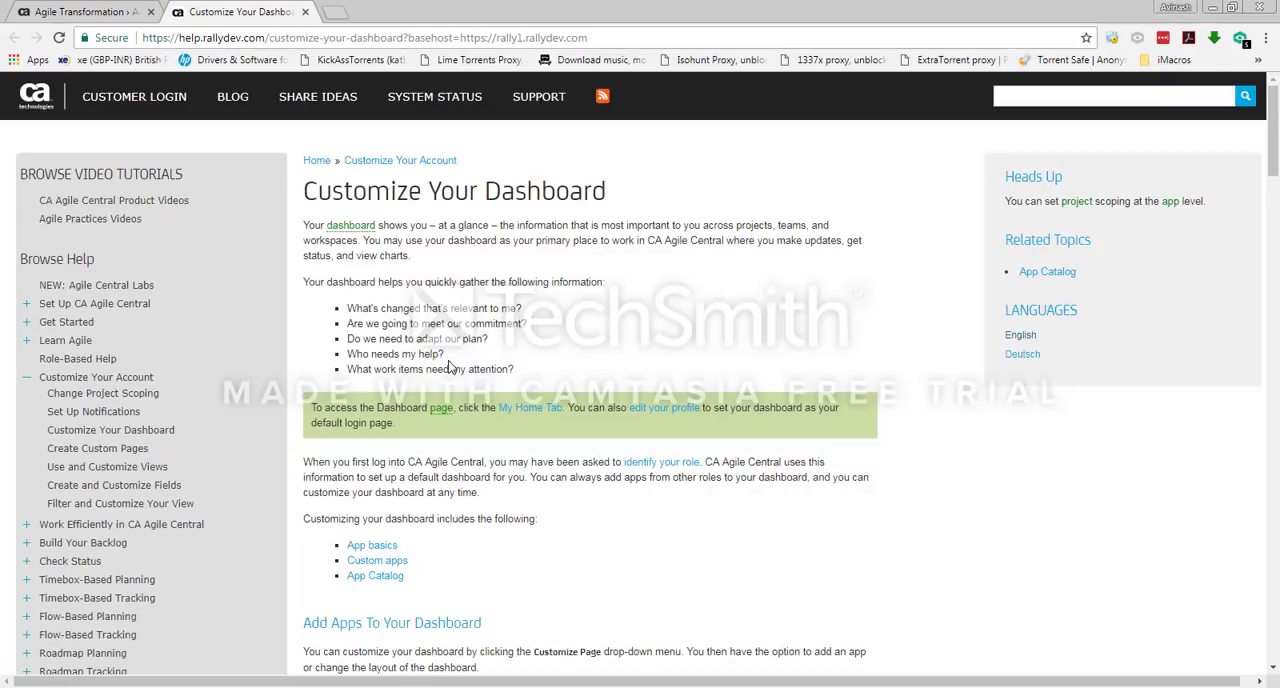
scroll(452, 420, "down", 2)
scroll(452, 420, "up", 2)
left_click(1035, 100)
left_click(624, 331)
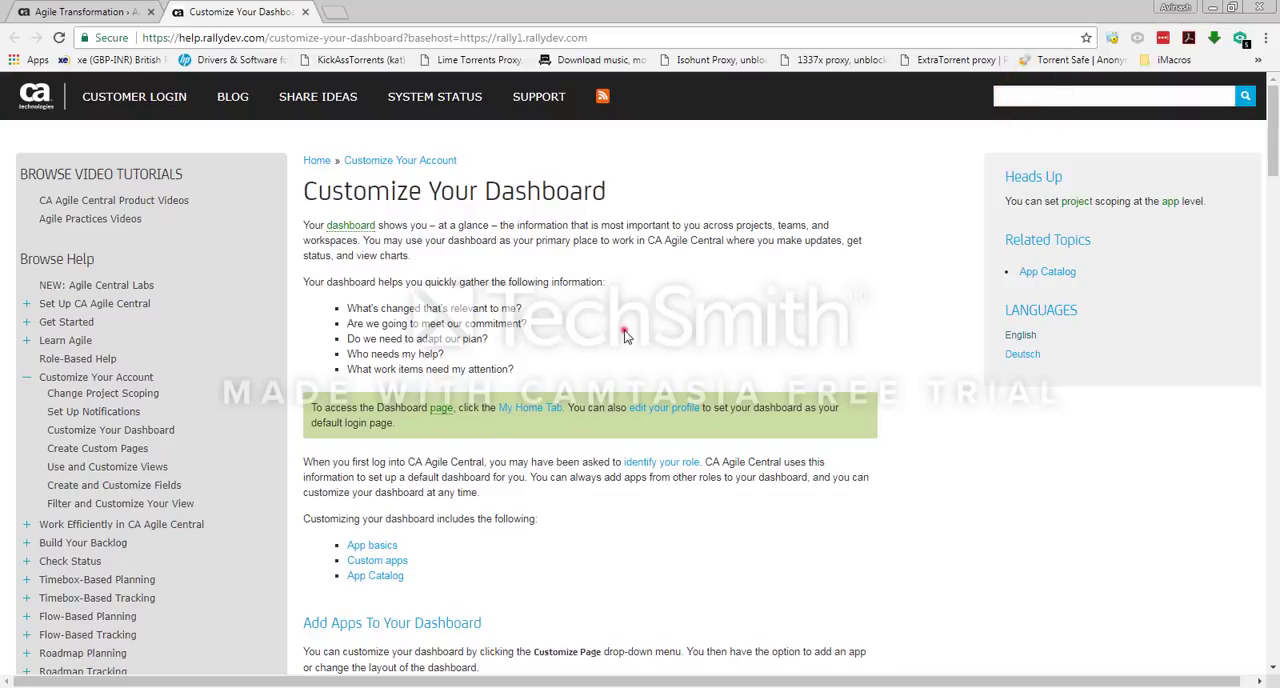
Step: Open the Get Started help topic and view the video tutorials for all roles
left_click(63, 325)
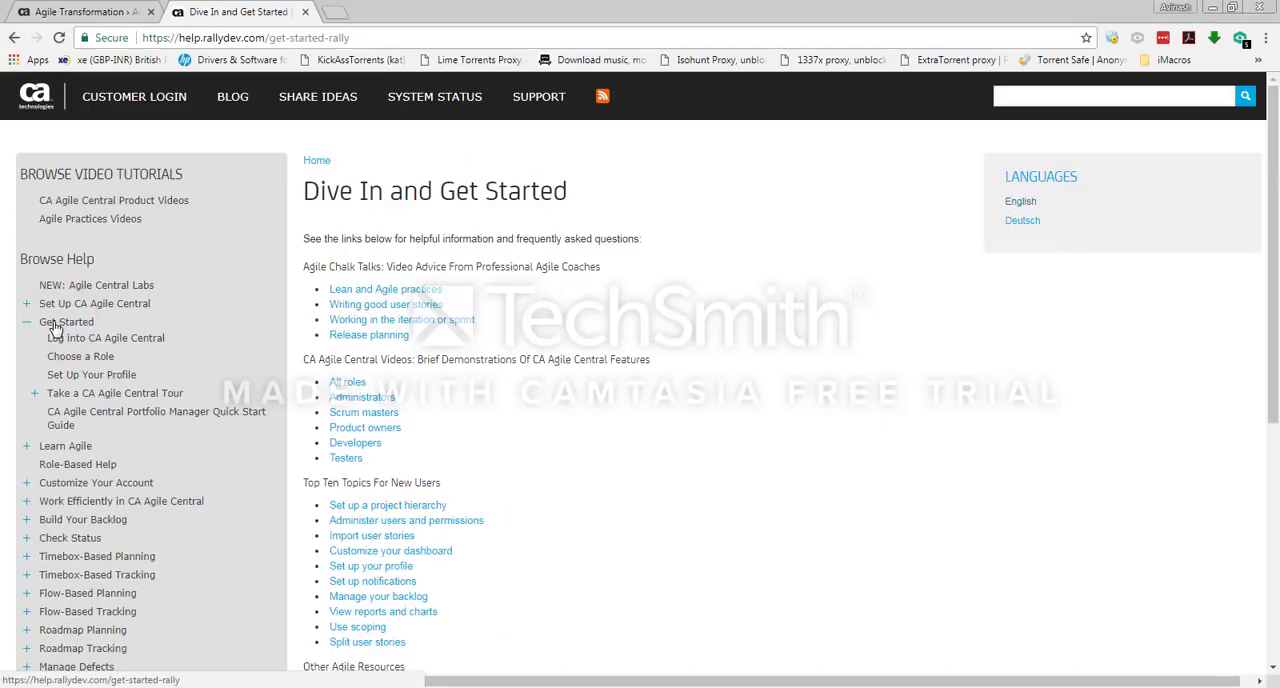
left_click(350, 384)
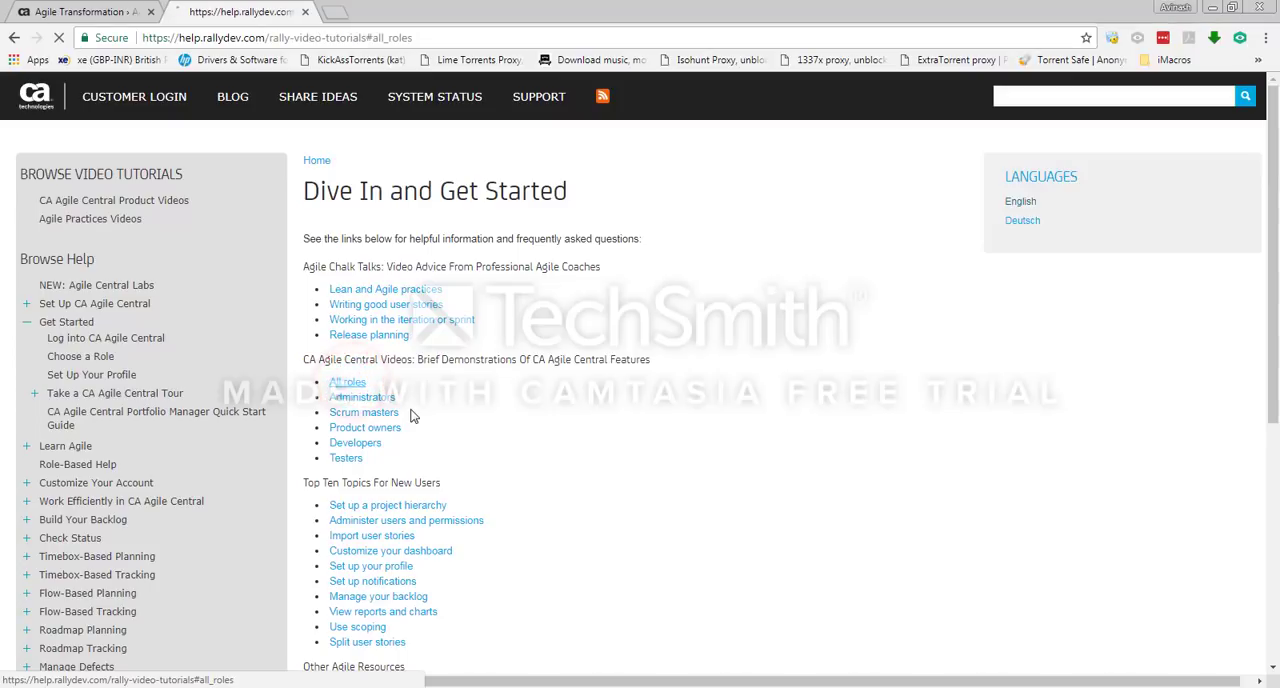
left_click(372, 404)
left_click(540, 577)
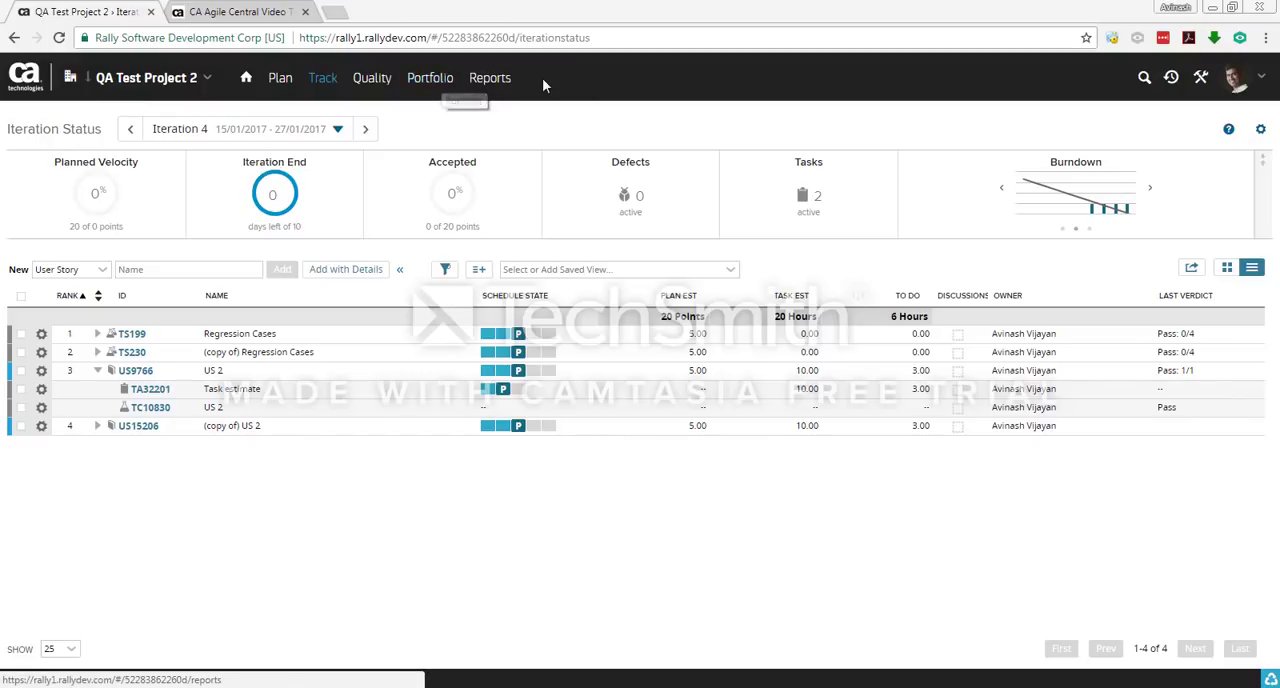
Step: Open Portfolio Items for QA Test Project 2, show the Epic type, and check the project selection
left_click(428, 85)
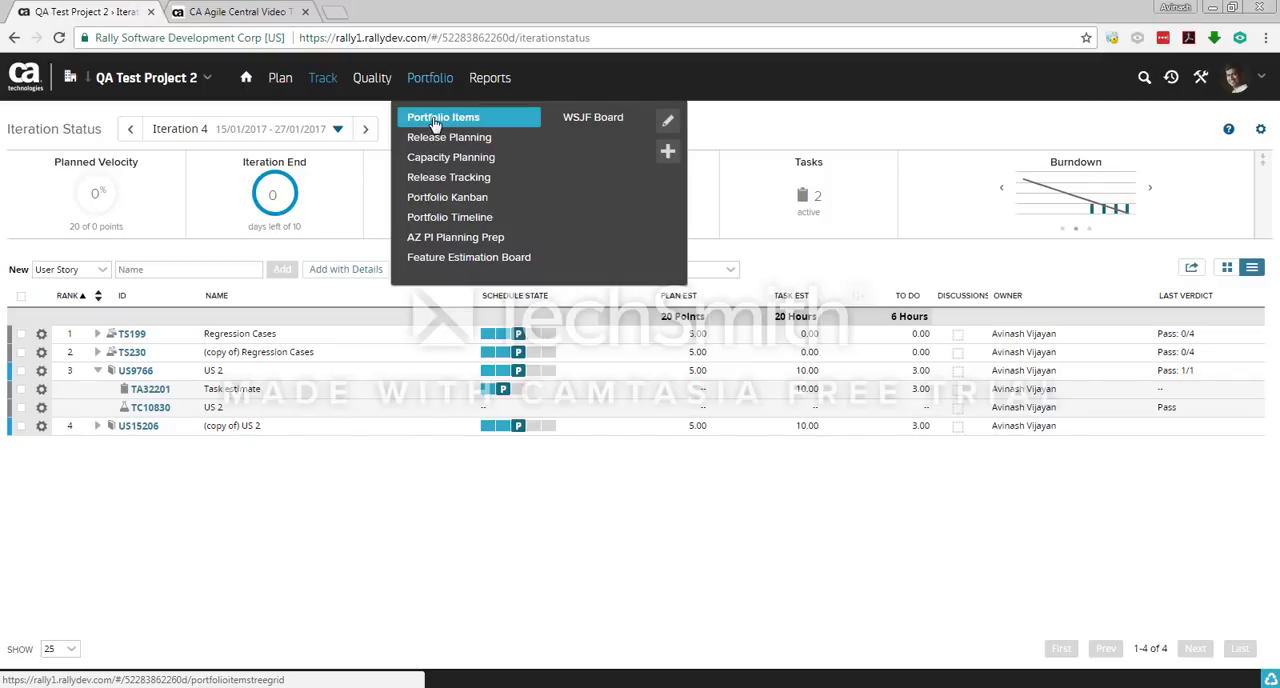
left_click(436, 122)
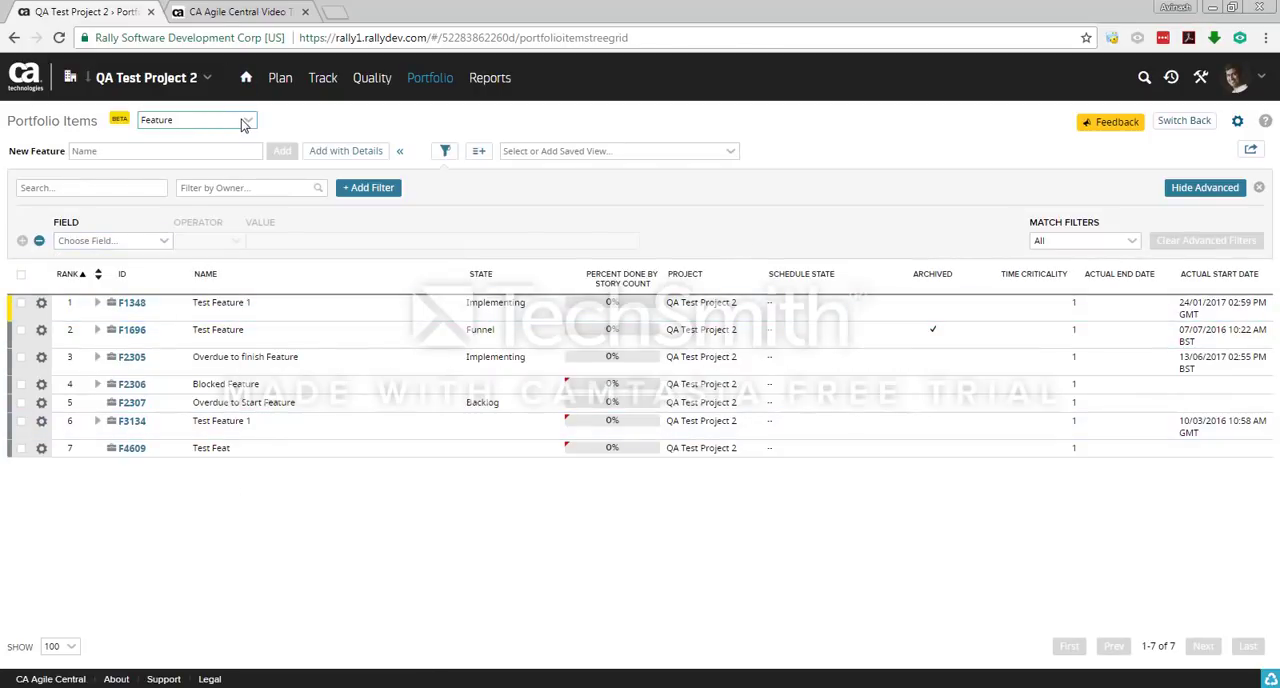
left_click(241, 119)
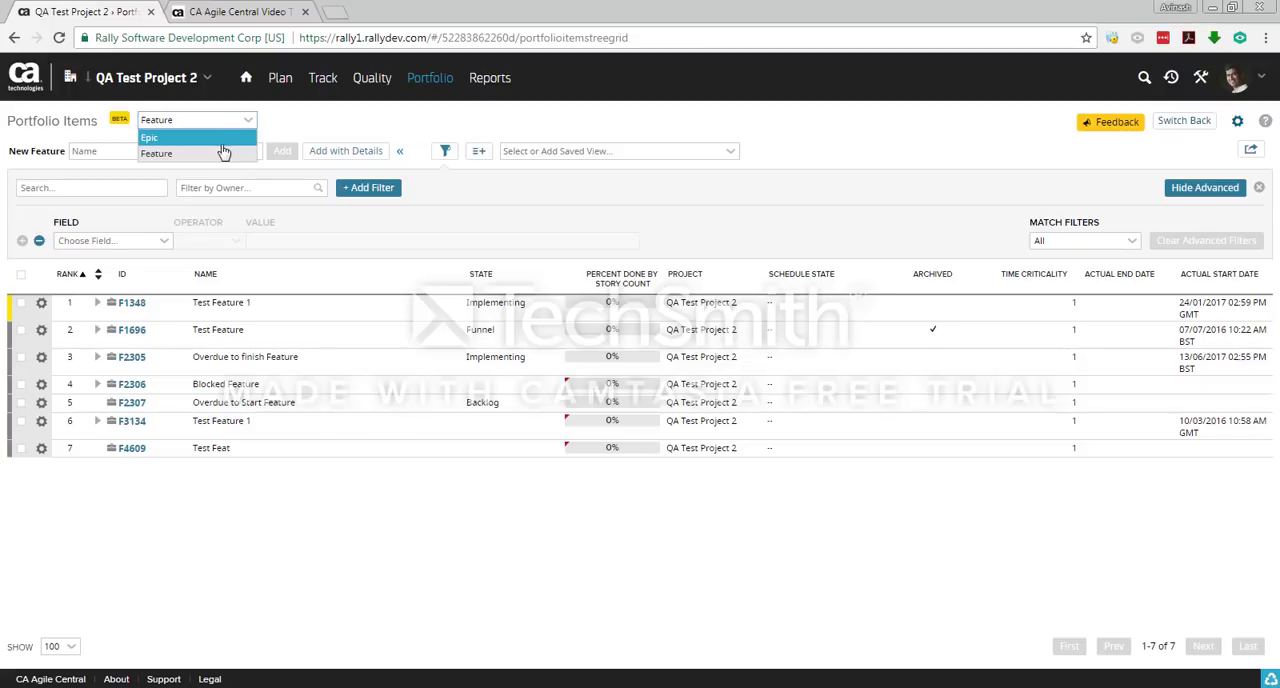
left_click(224, 139)
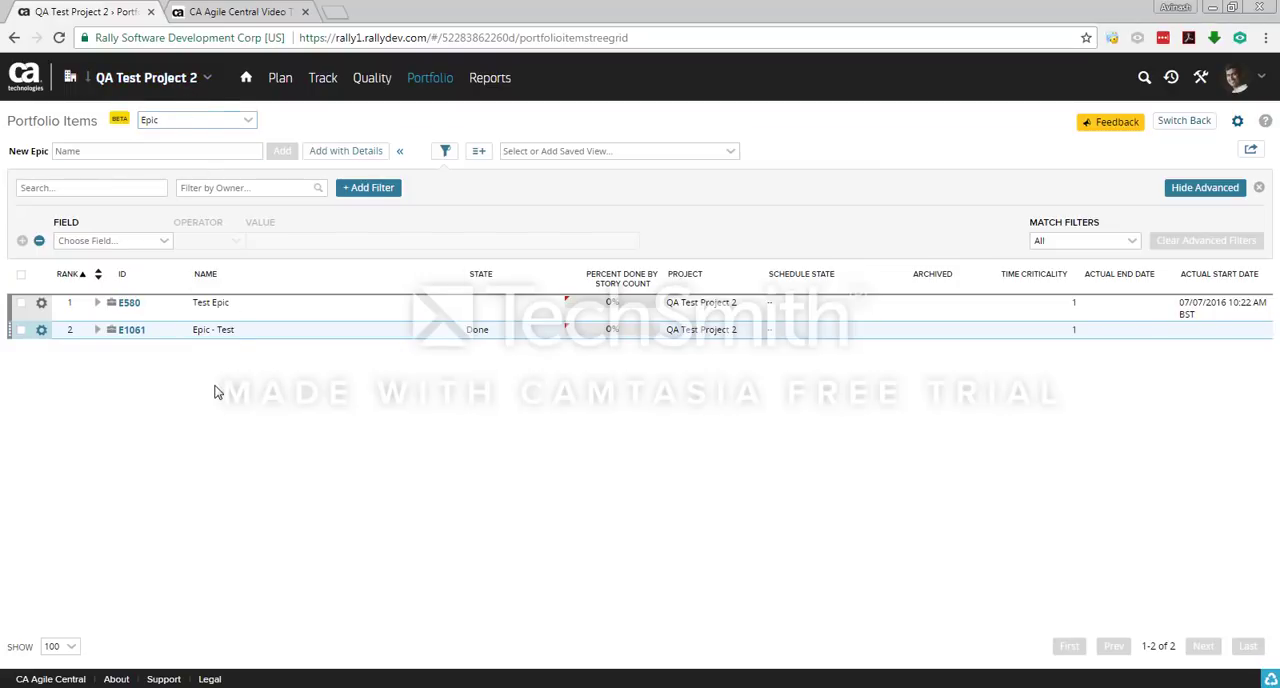
left_click(206, 78)
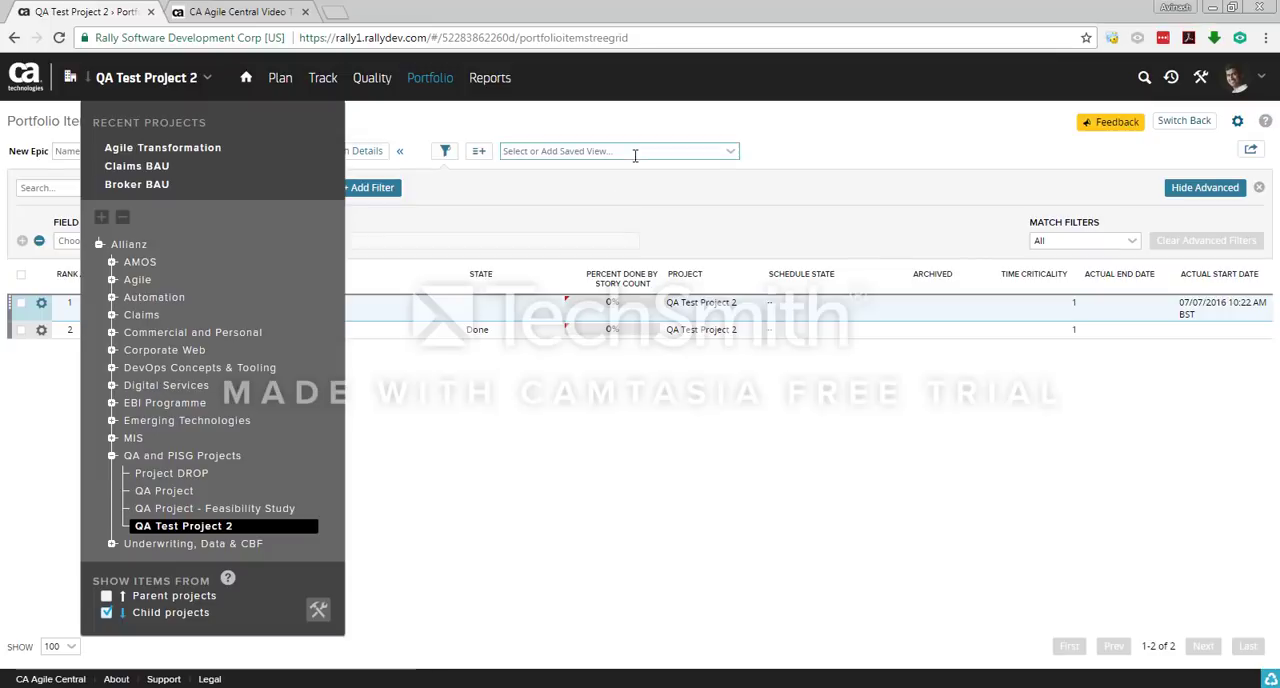
left_click(613, 122)
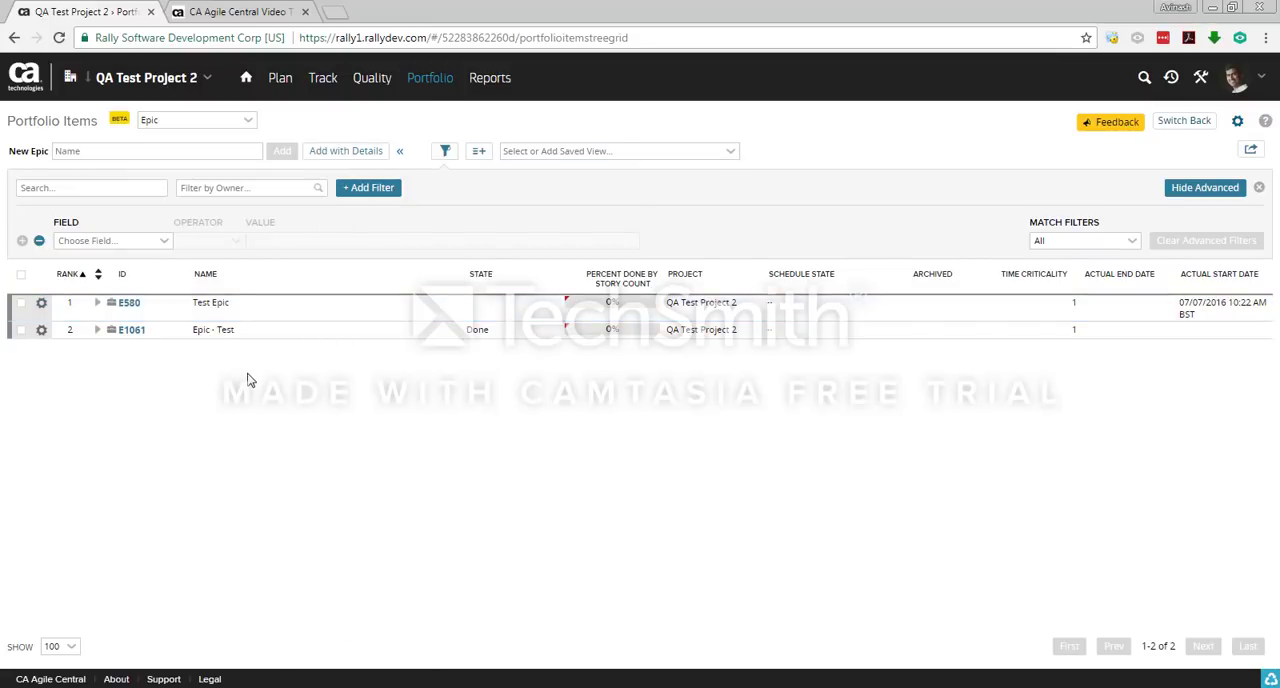
Step: Add a new epic named "Test Epic" to QA Test Project 2
left_click(136, 158)
type("Tes")
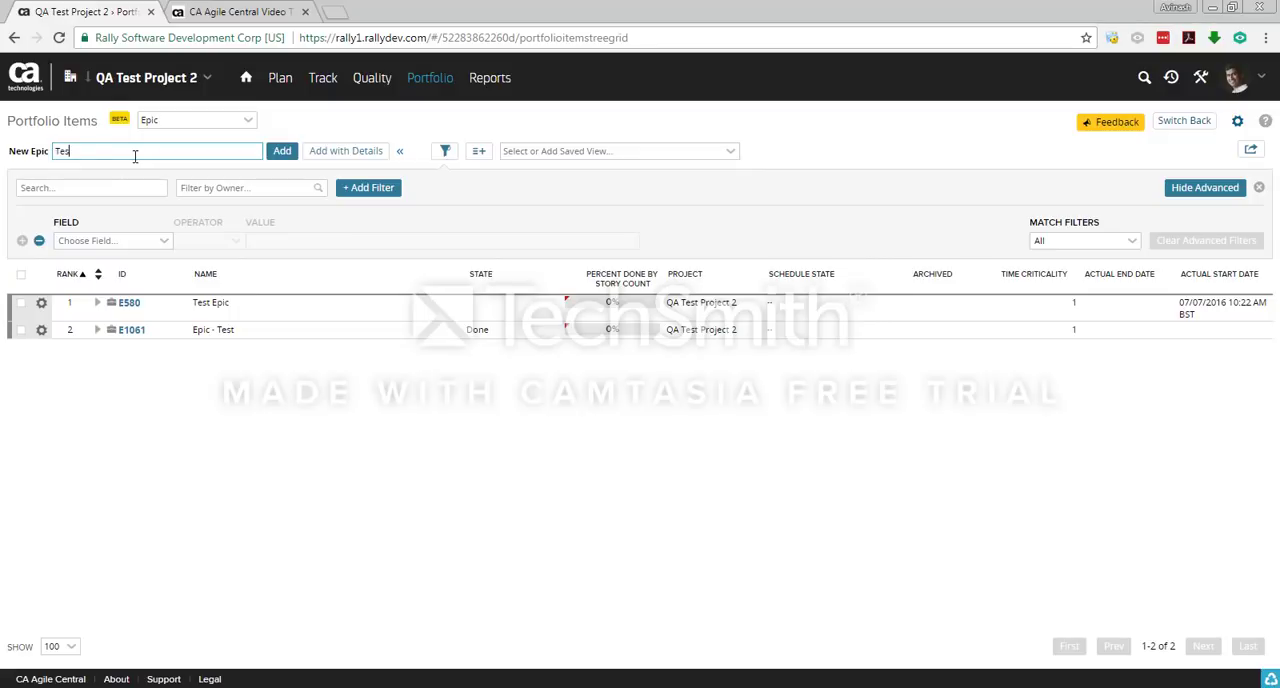
type("t Epic")
left_click(283, 154)
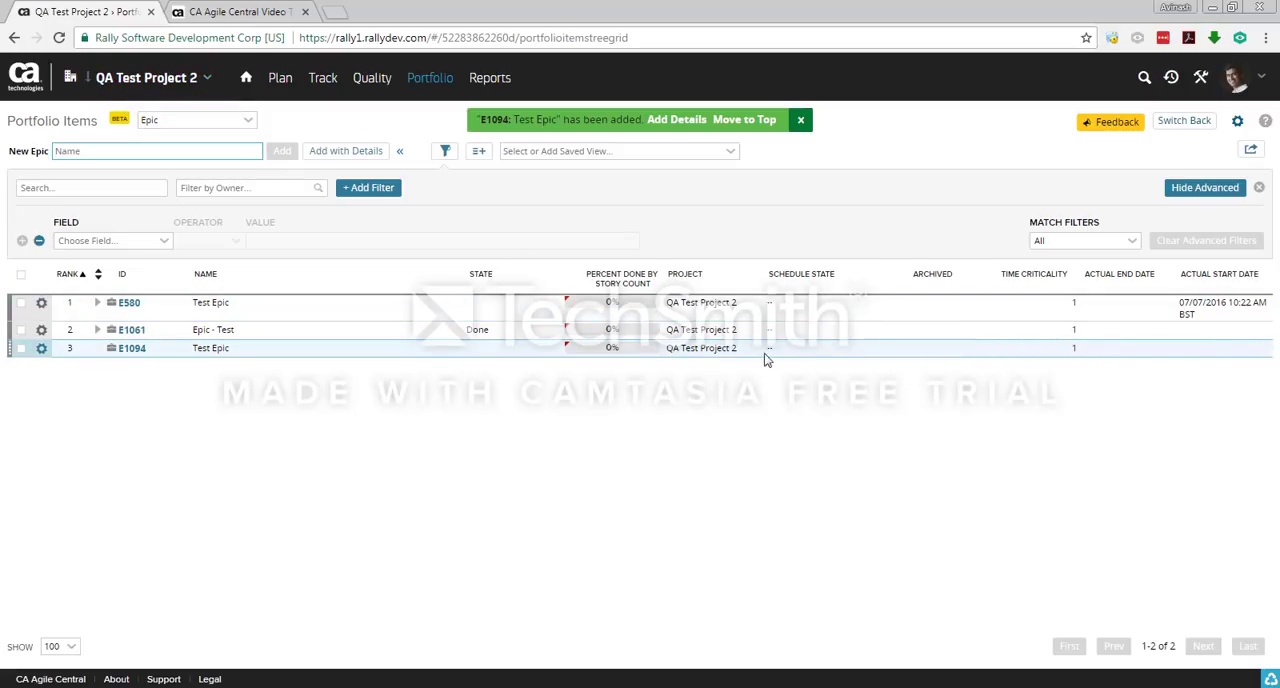
Step: Open the newly added Test Epic and set its state to Funnel, preliminary estimate to S and description to "Details"
left_click(138, 356)
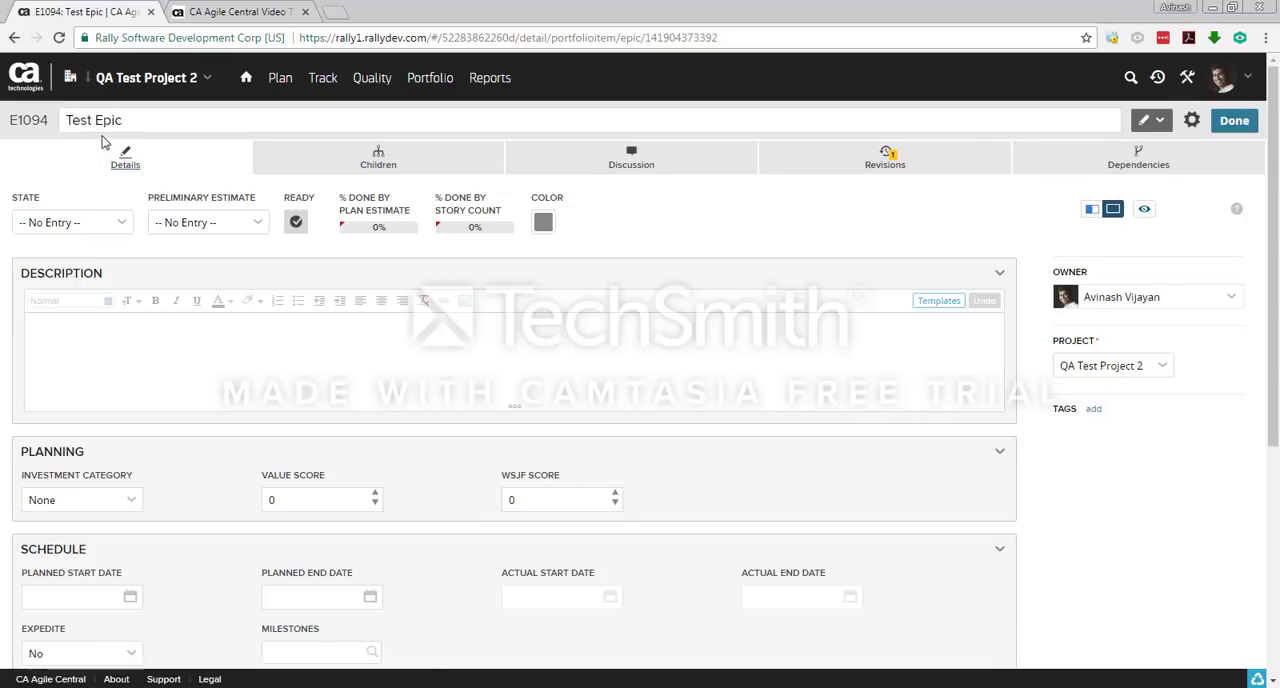
left_click(67, 317)
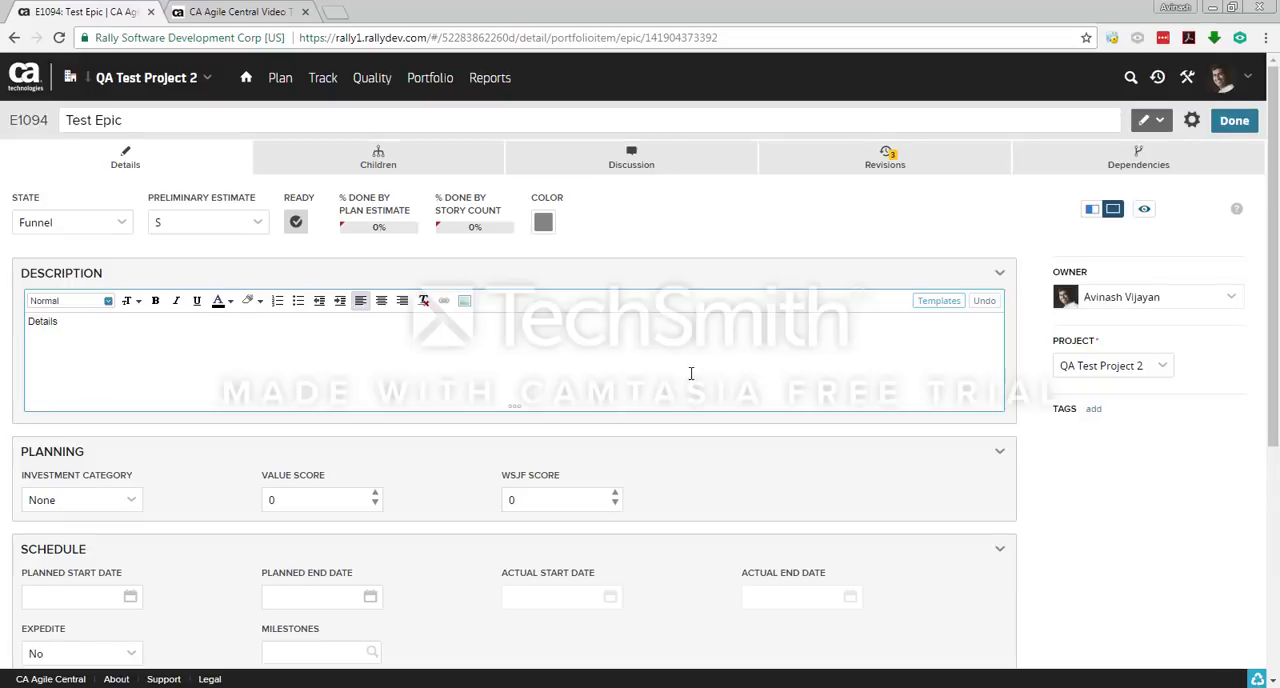
scroll(691, 371, "down", 1)
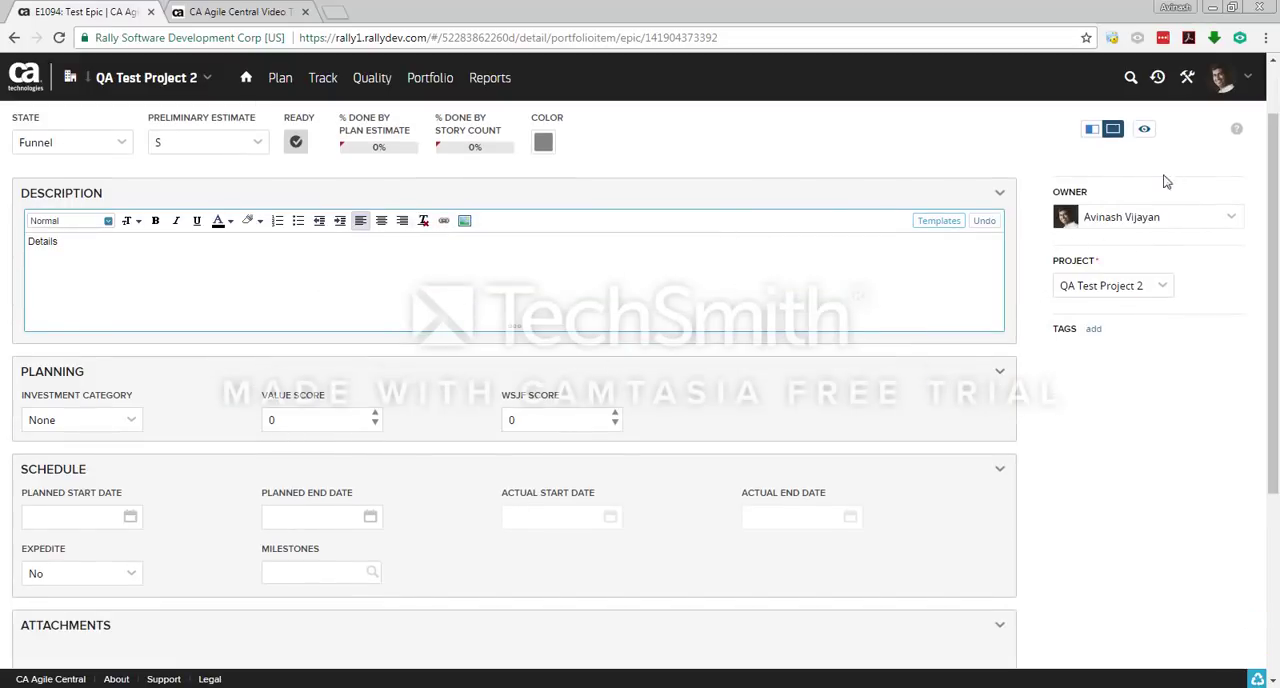
Step: Assign the epic's owner by searching for the user's name
left_click(1237, 222)
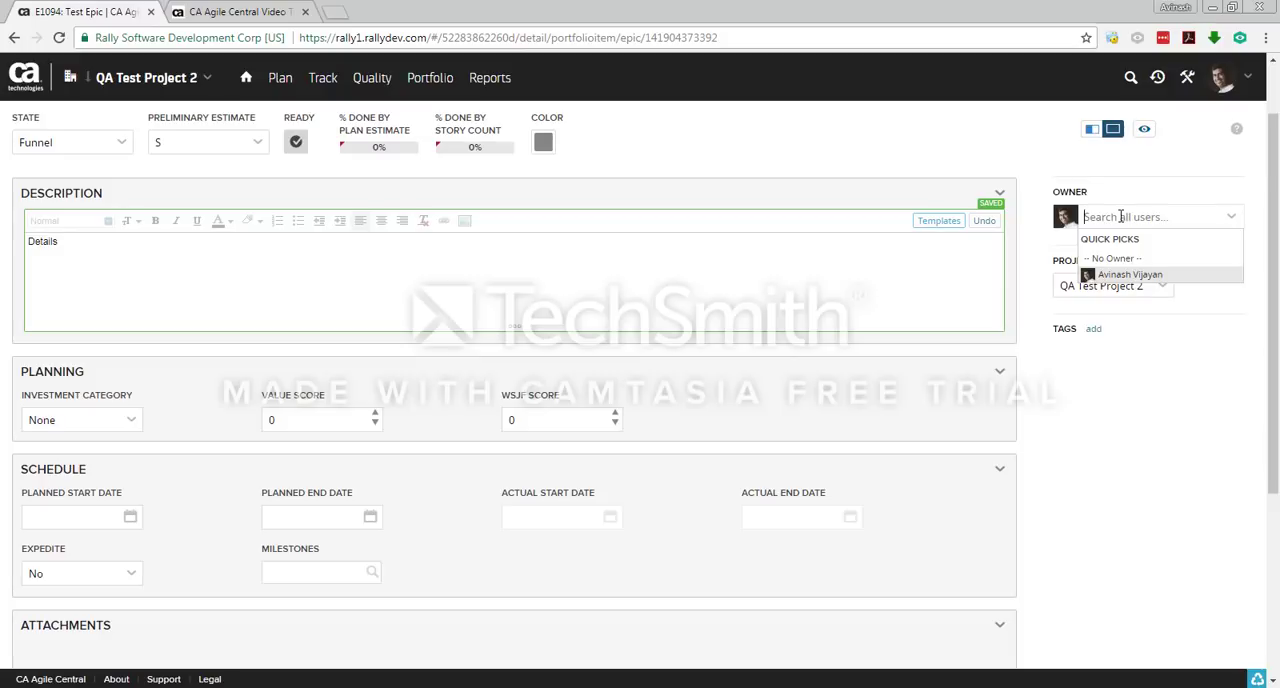
type("Avinash")
key("Return")
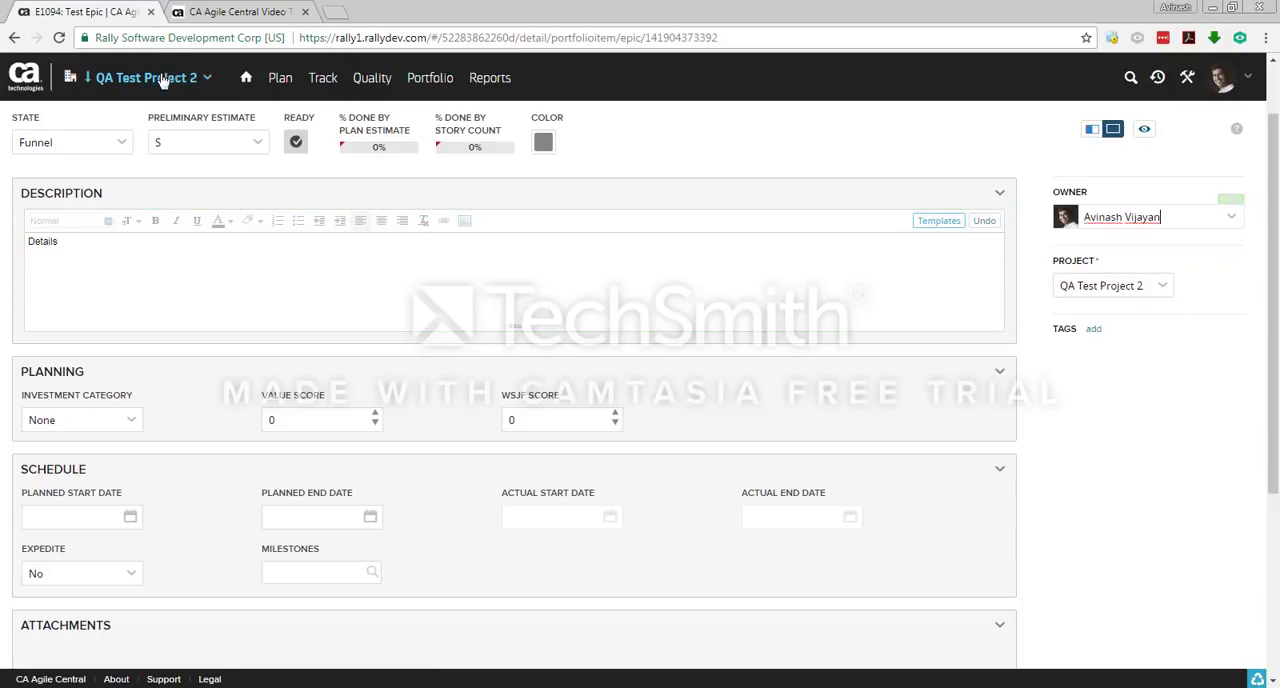
Step: Look over the epic's project choices, planning, schedule and attachment fields, and finish editing the epic
left_click(1160, 286)
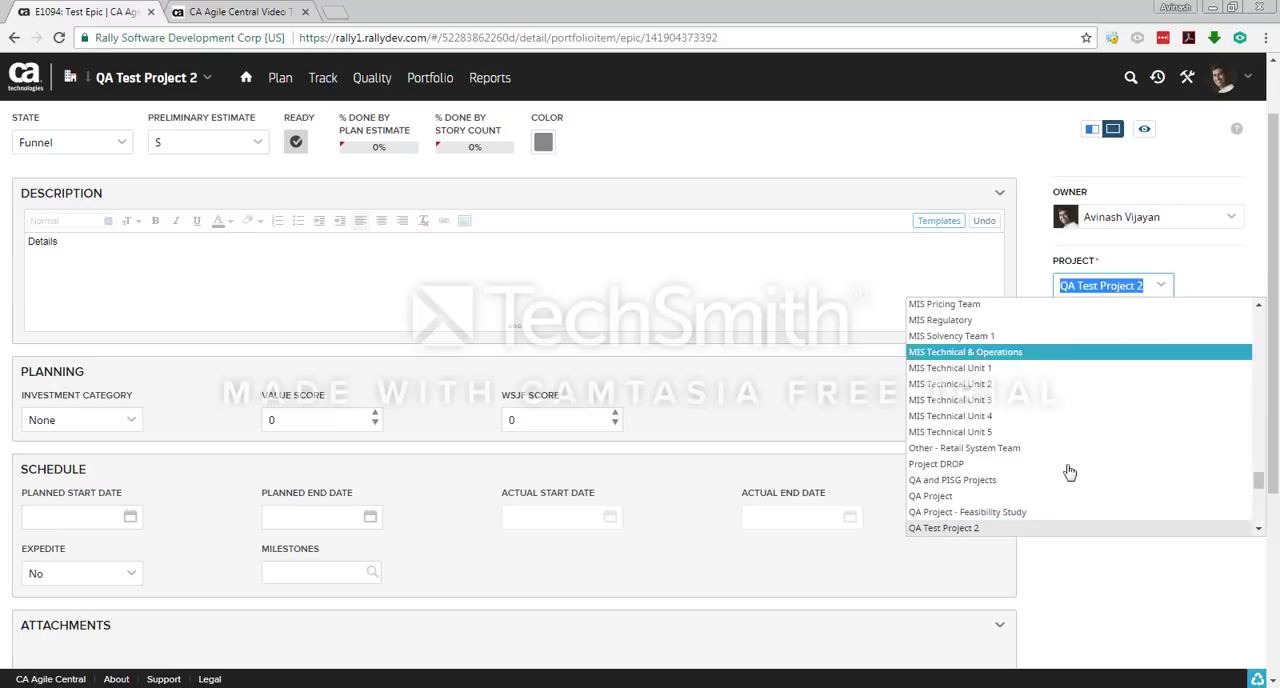
left_click(1215, 275)
left_click(508, 268)
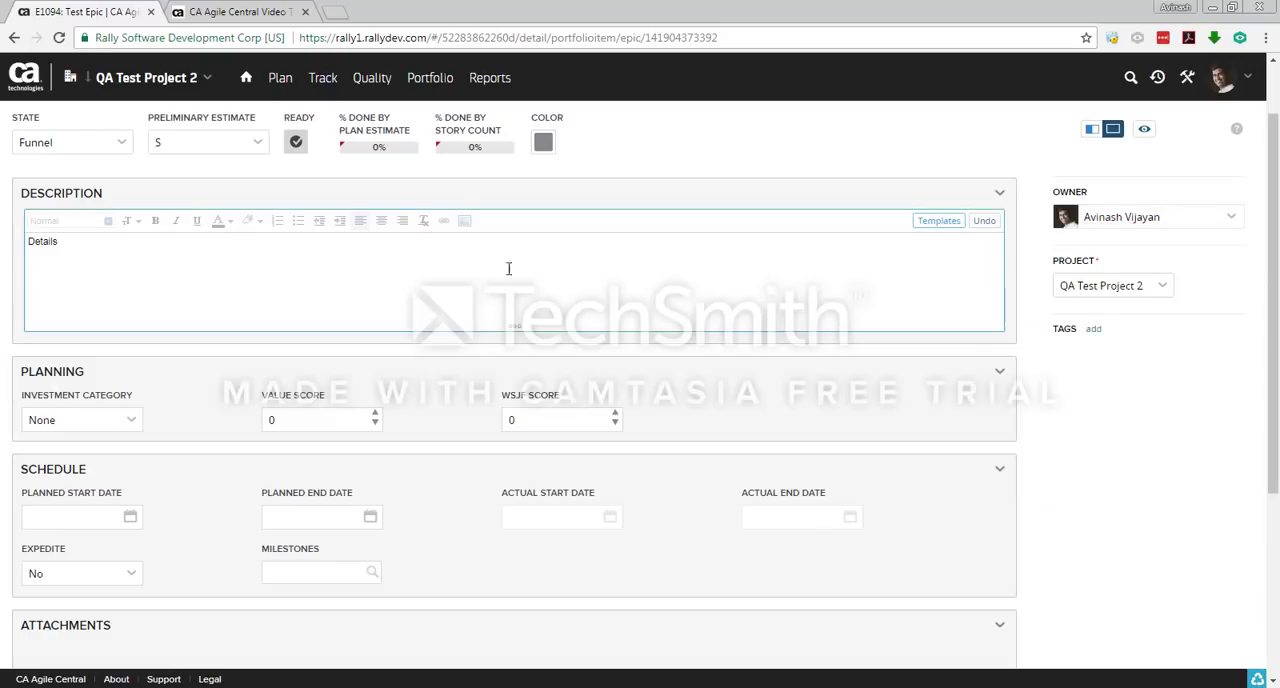
left_click(165, 289)
scroll(203, 360, "down", 1)
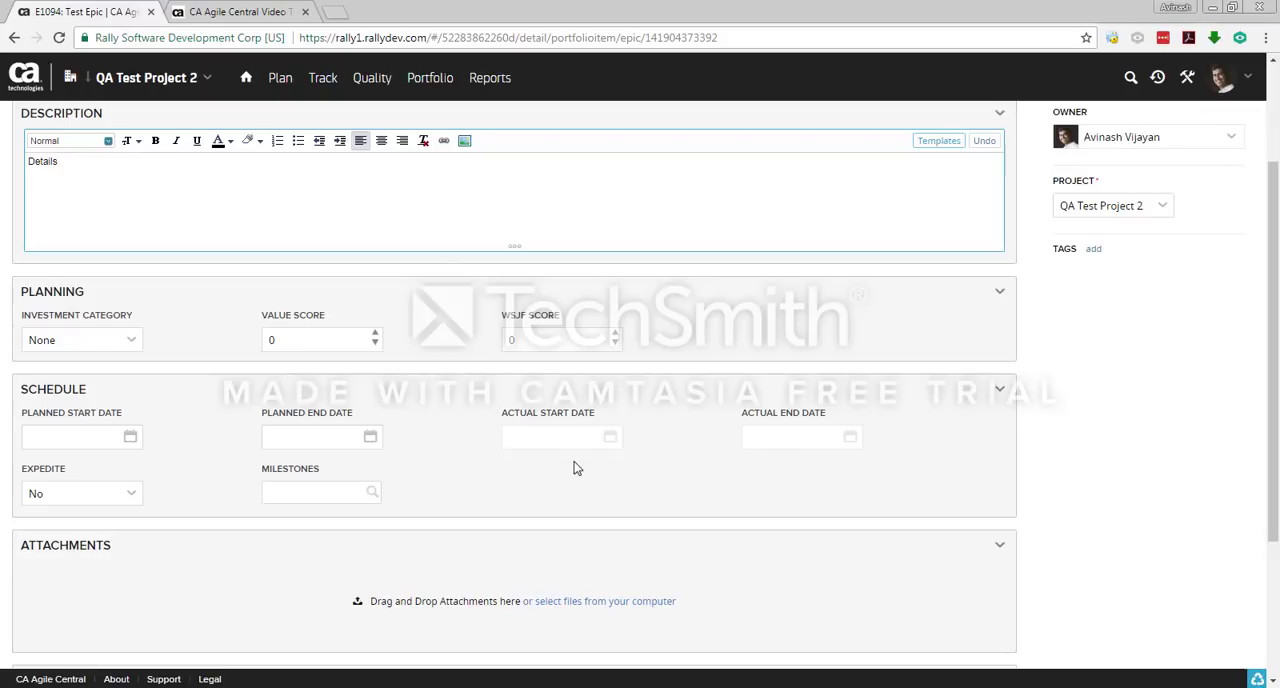
left_click(529, 434)
scroll(529, 434, "up", 3)
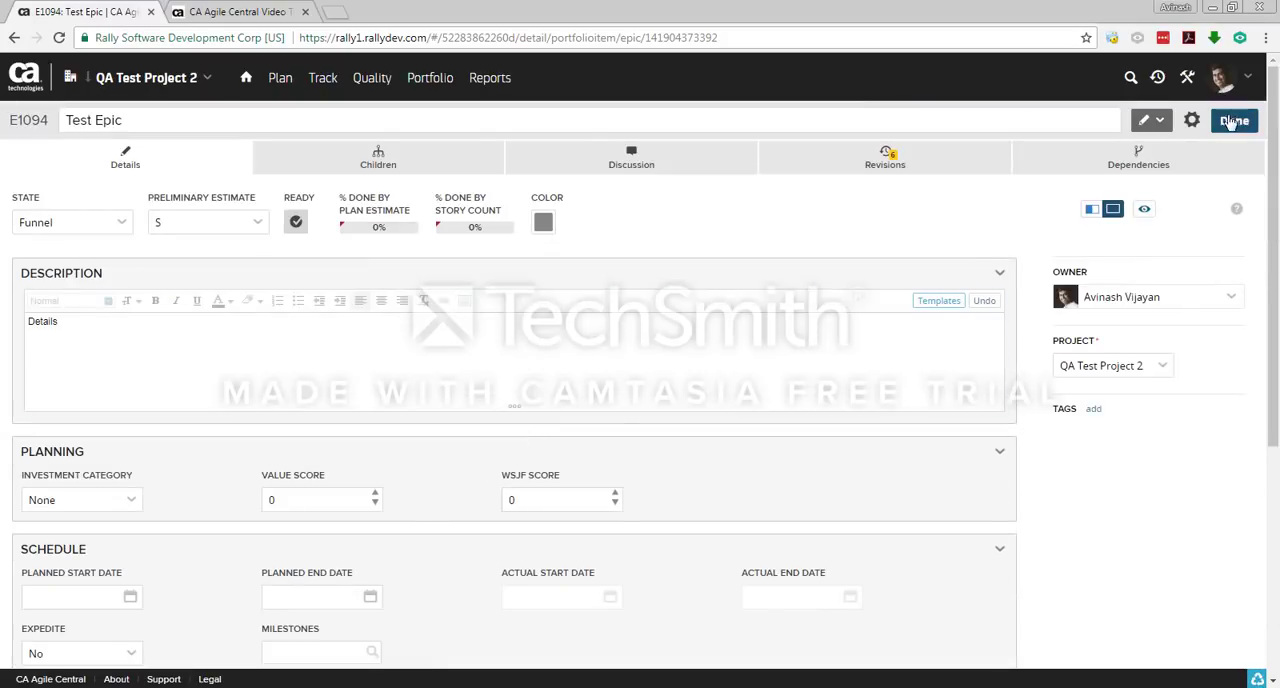
left_click(1233, 121)
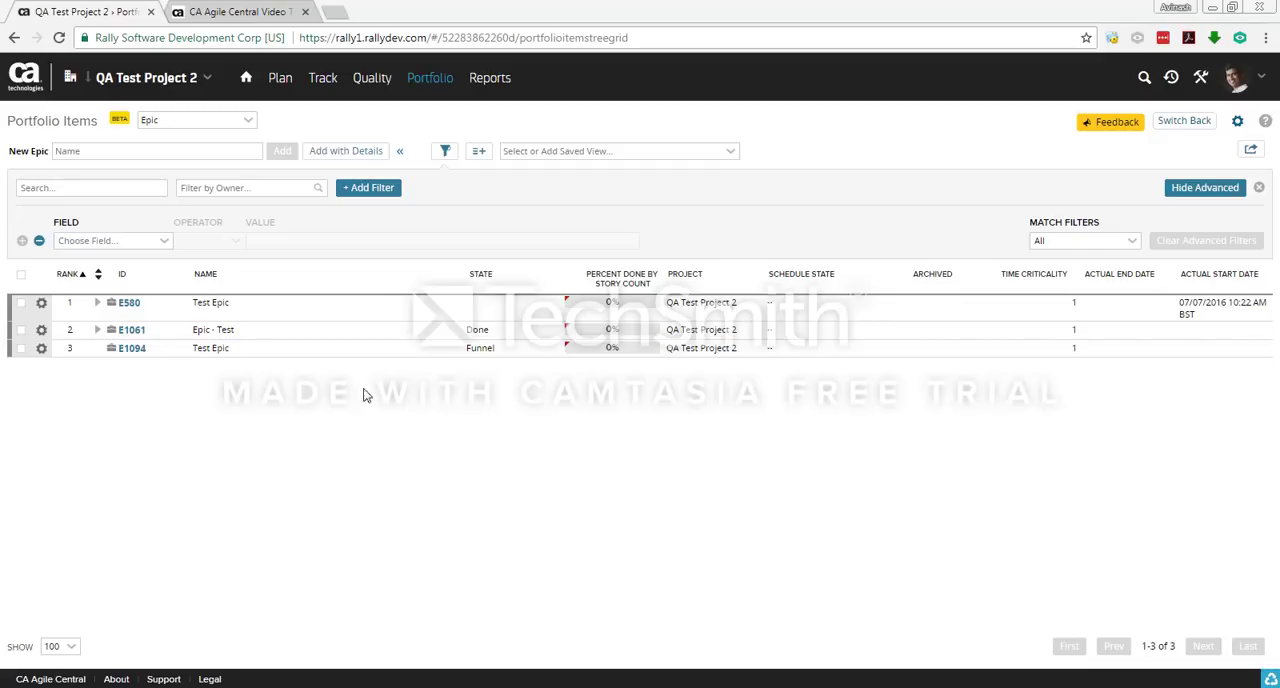
Step: Reopen the newly added Test Epic to view its details and return to the portfolio items list
left_click(137, 352)
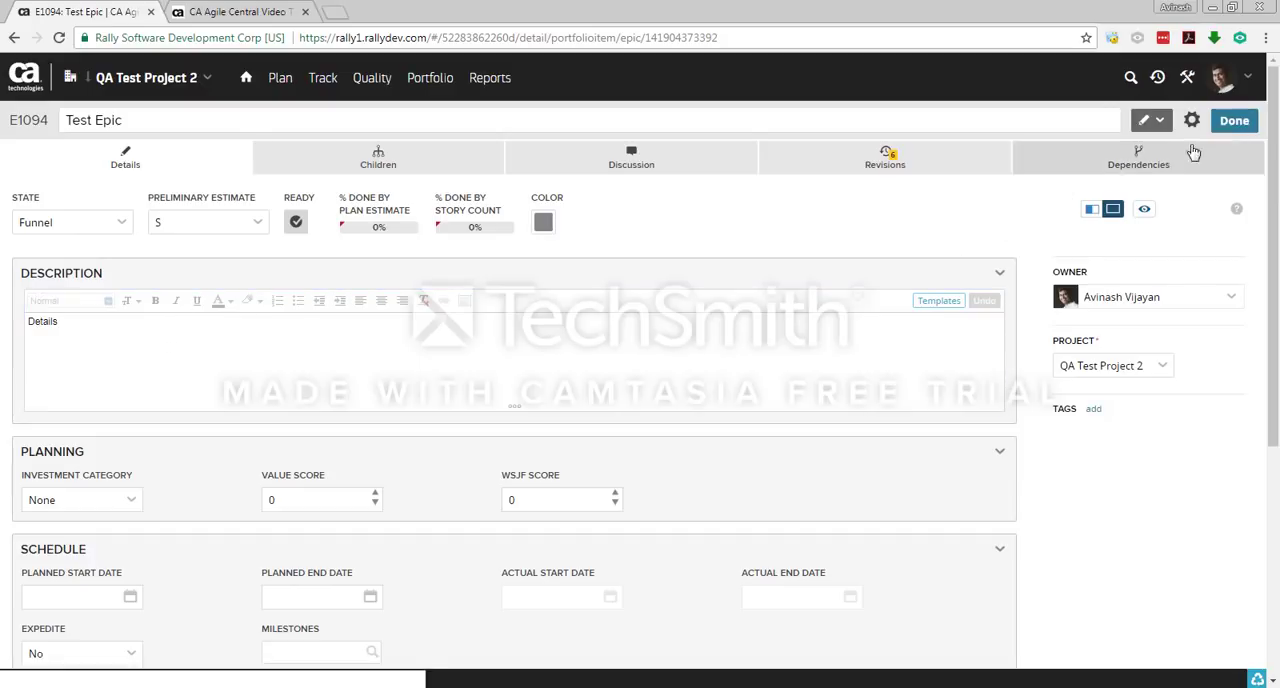
left_click(1234, 120)
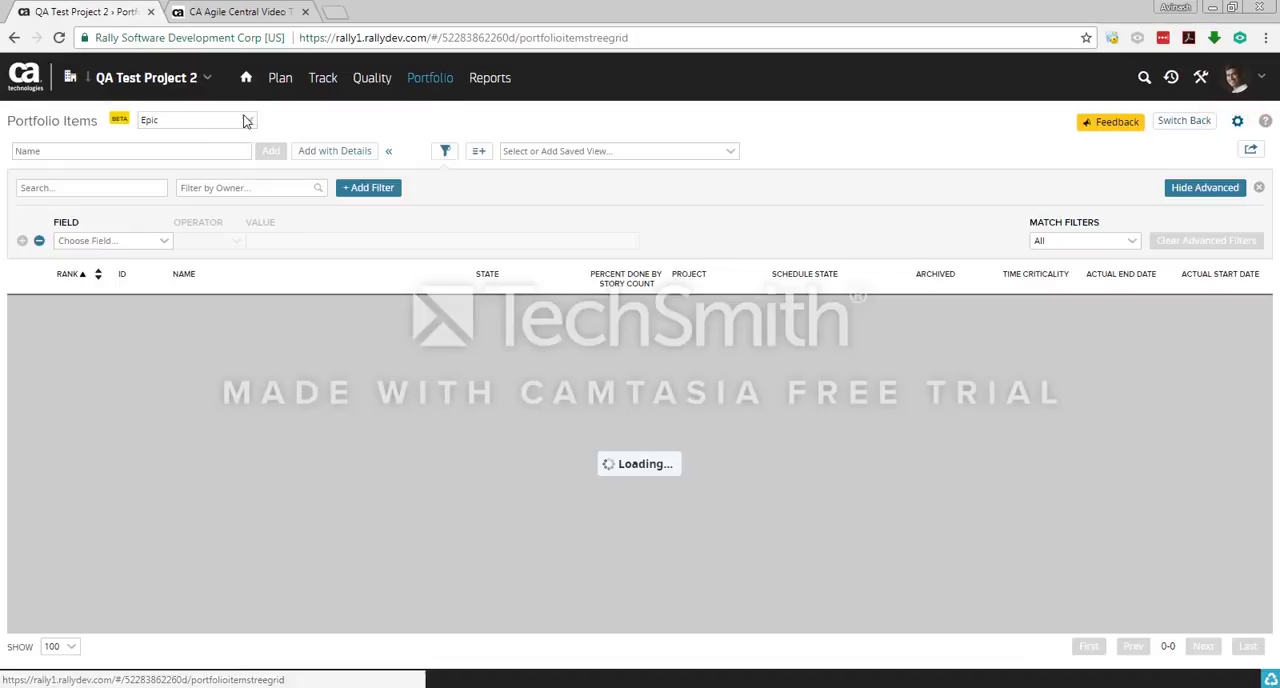
Step: View the Feature portfolio items and the new feature name field, and switch the item type back to Epic
left_click(253, 120)
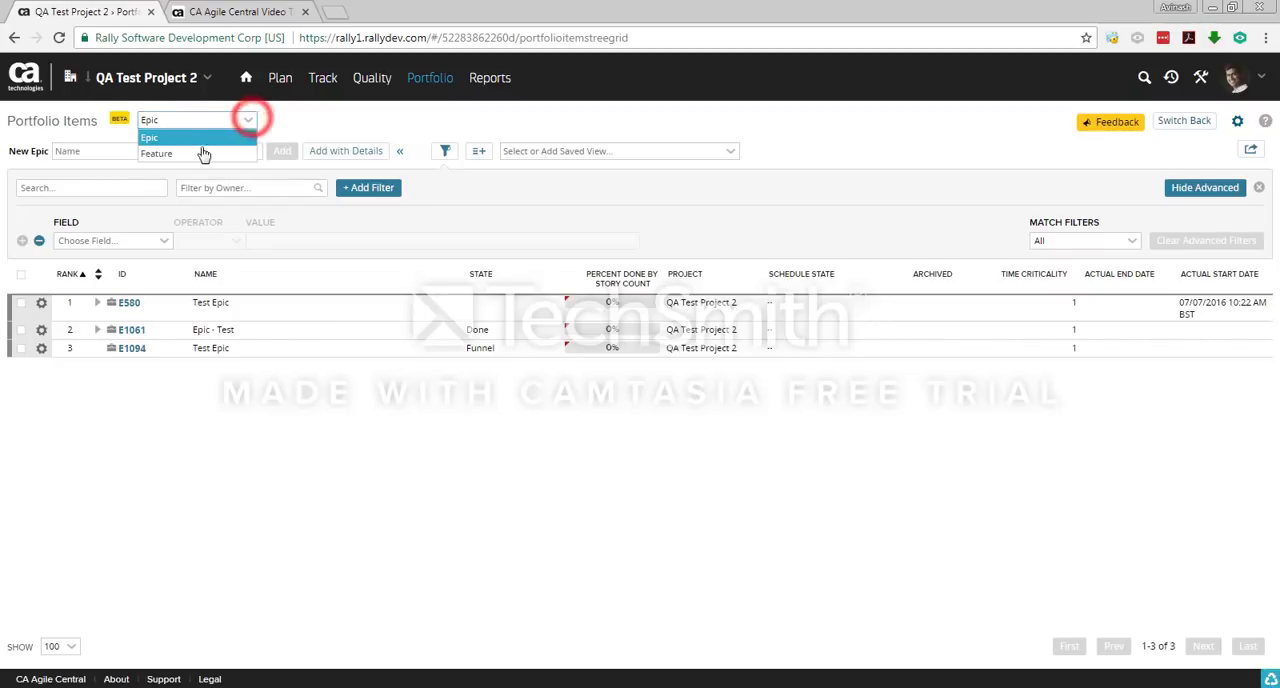
left_click(200, 152)
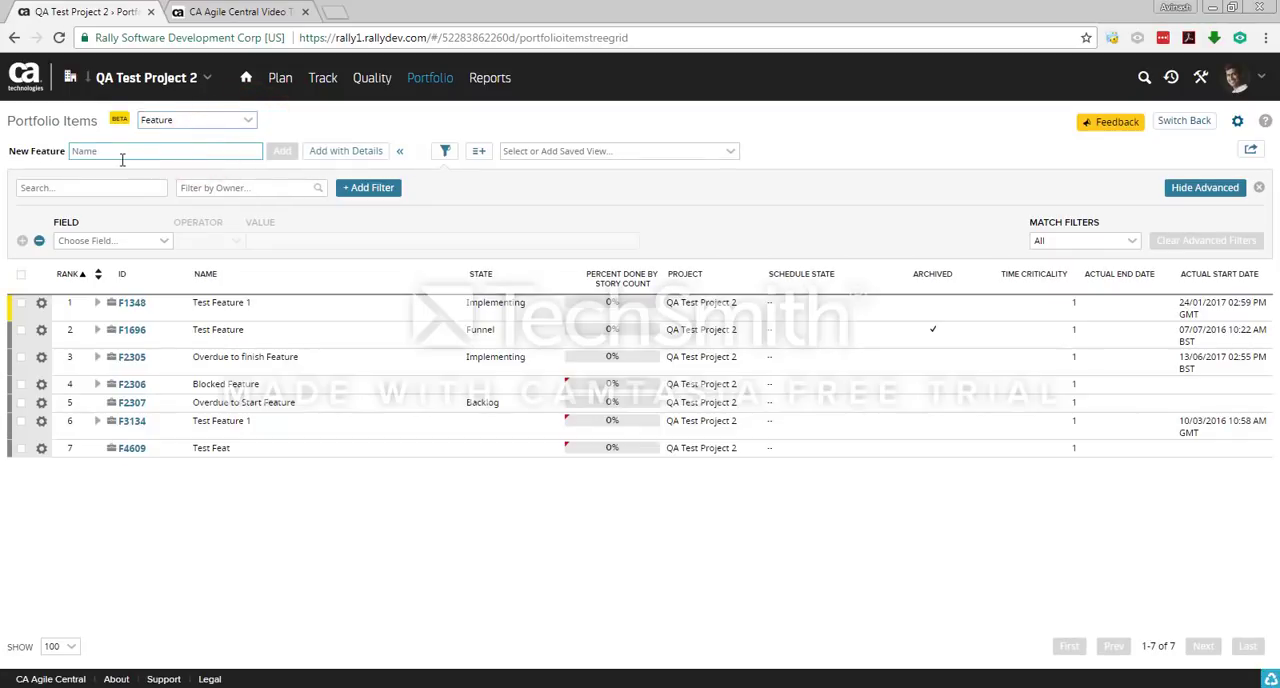
left_click(126, 150)
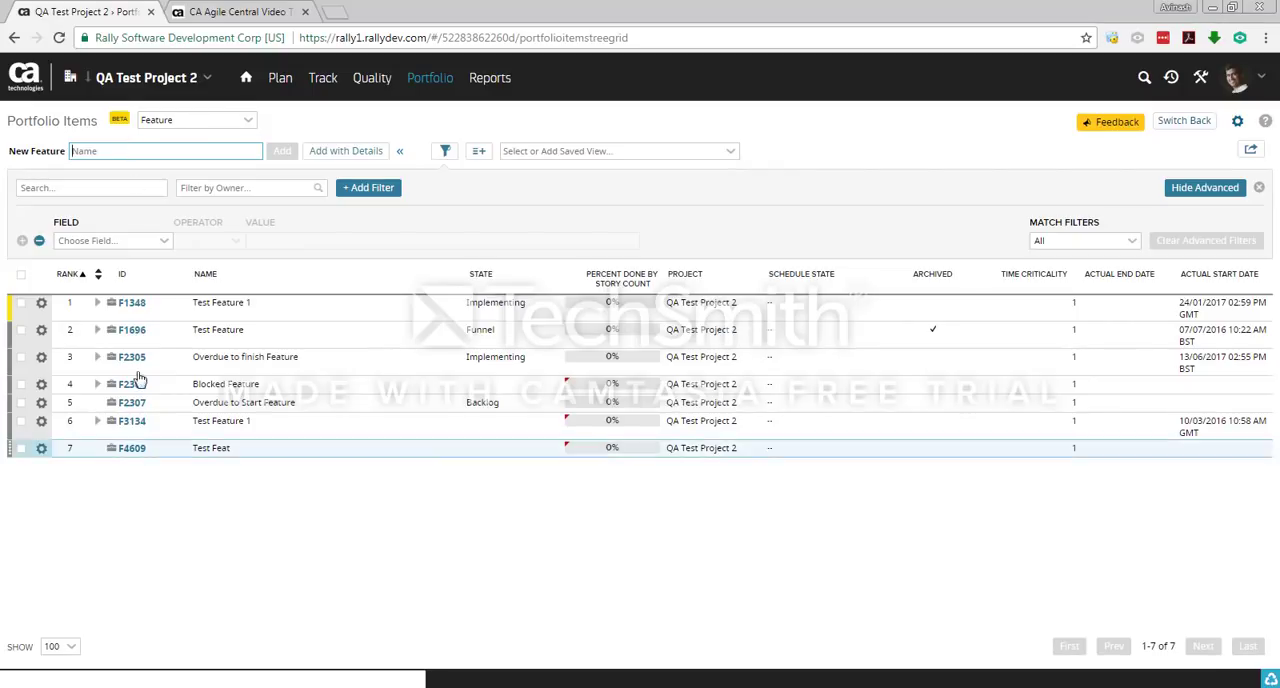
left_click(245, 121)
left_click(215, 137)
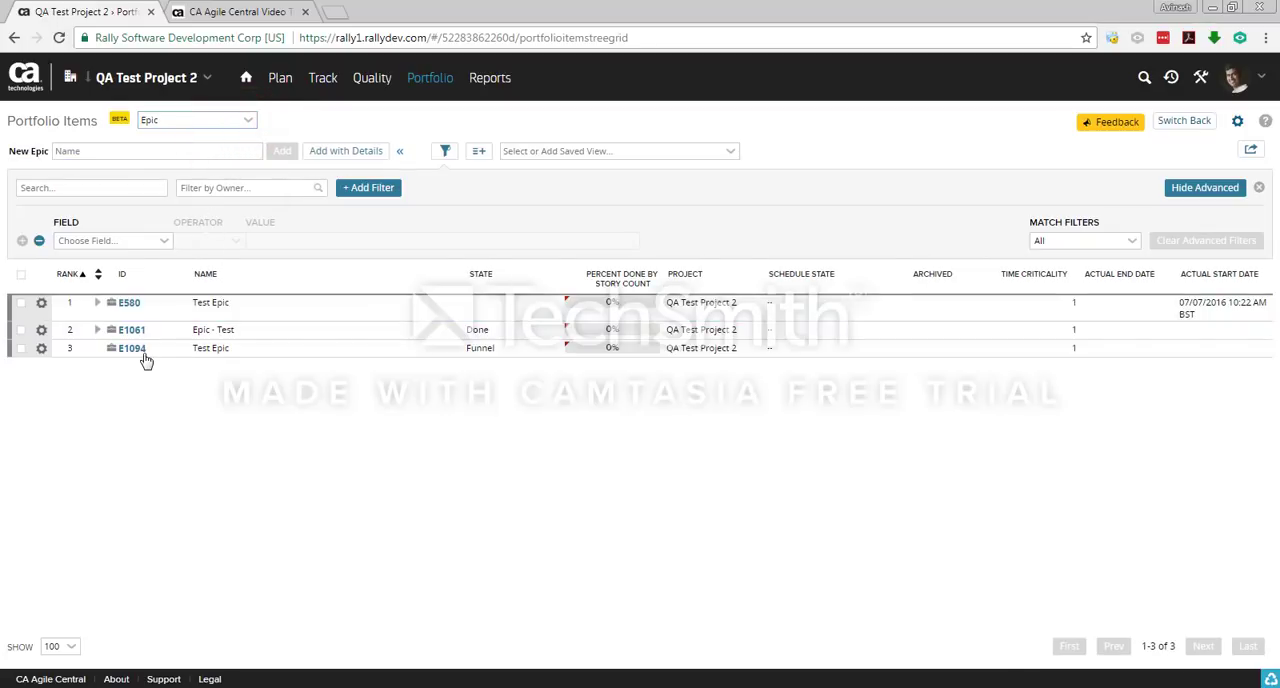
Step: Add a child feature named Test Feature under the Test Epic portfolio item
left_click(134, 349)
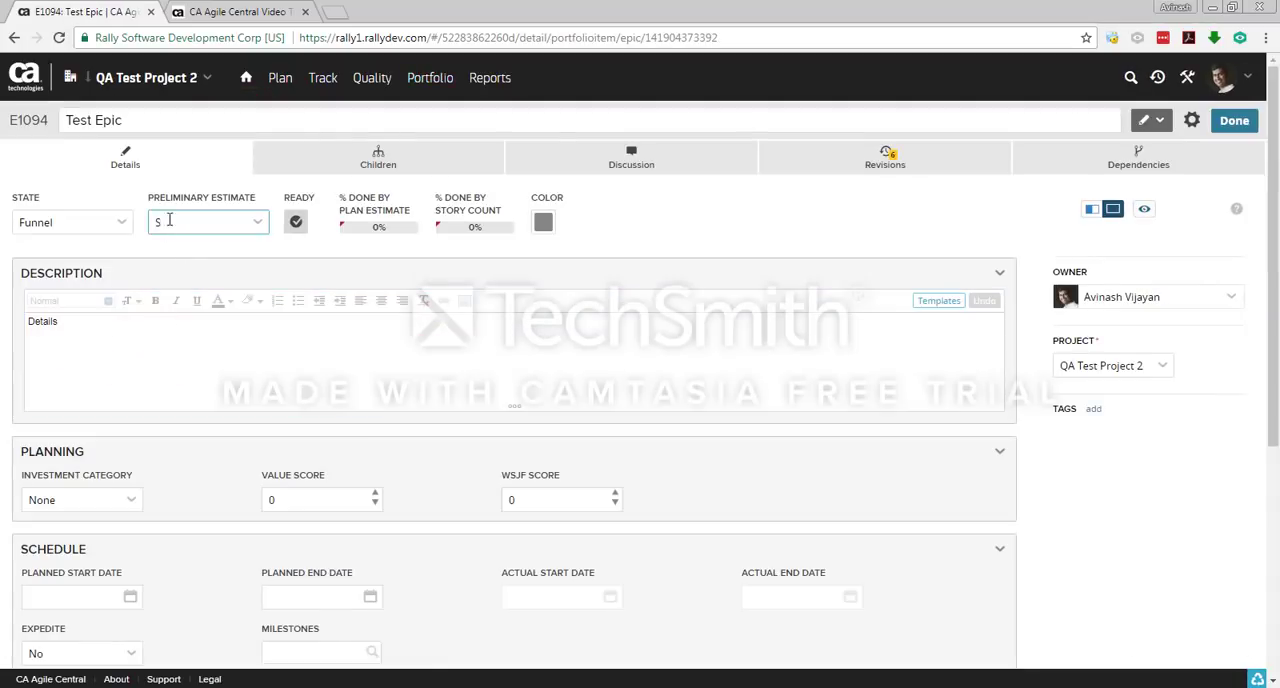
left_click(378, 166)
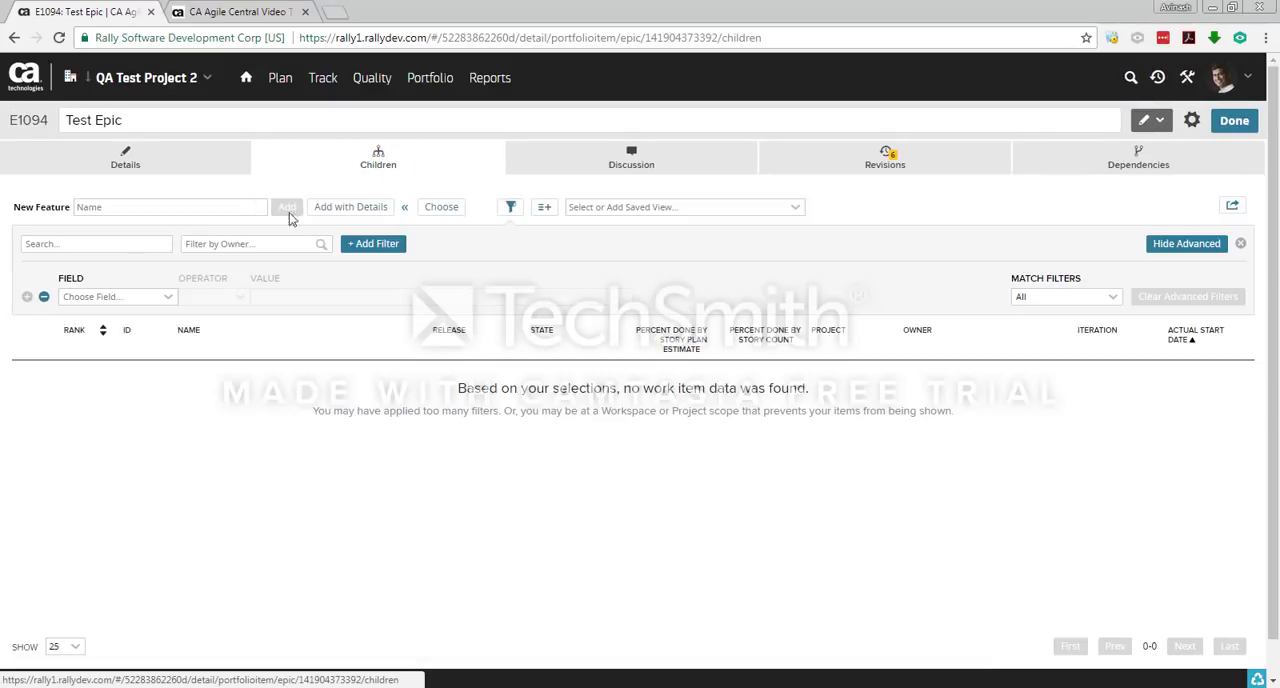
left_click(117, 206)
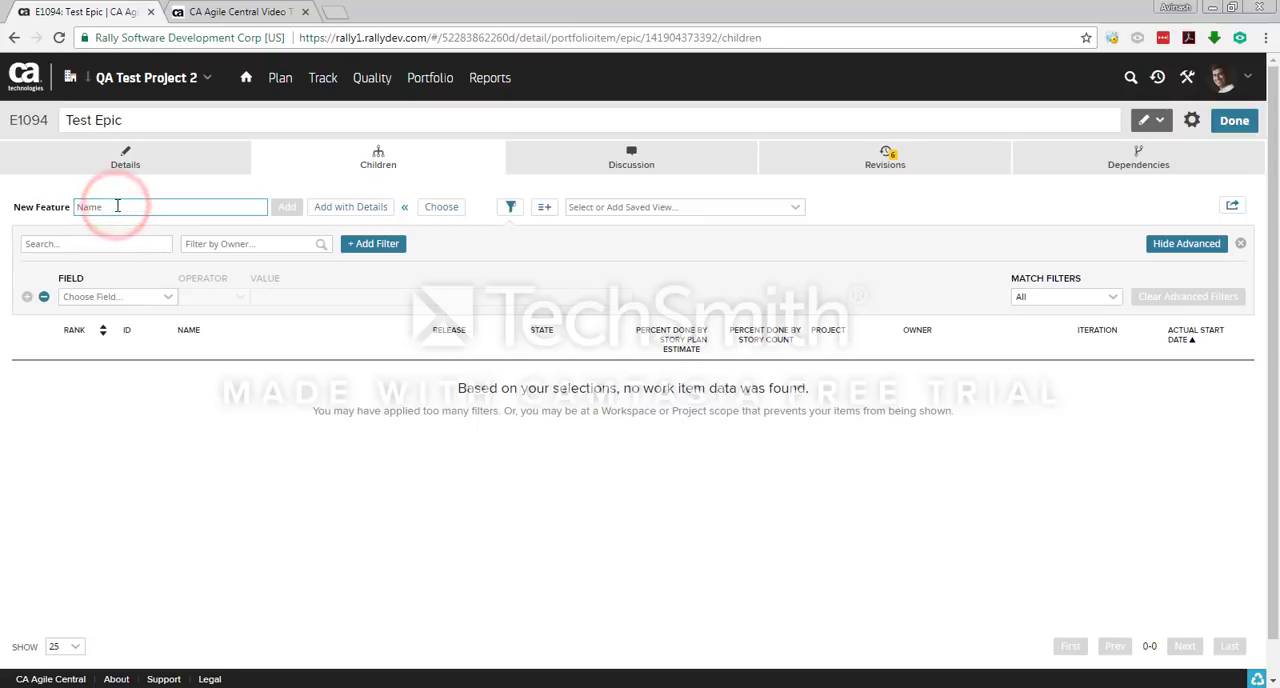
type("Test Feature")
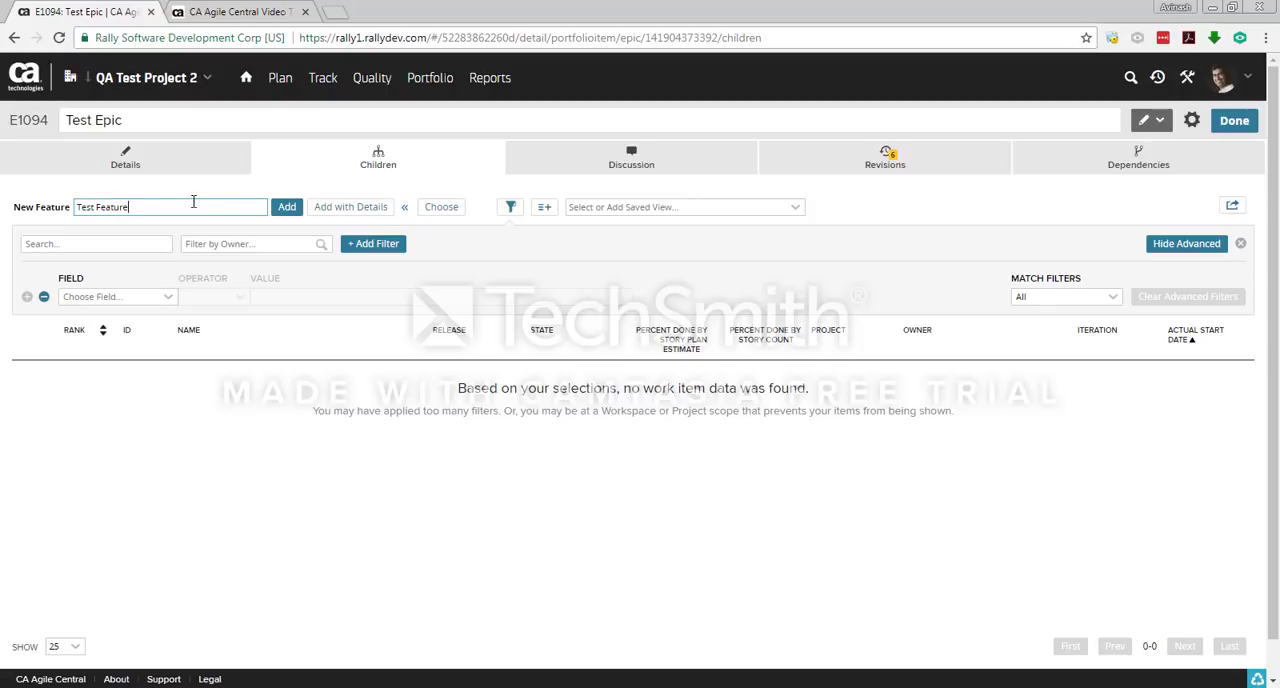
left_click(284, 207)
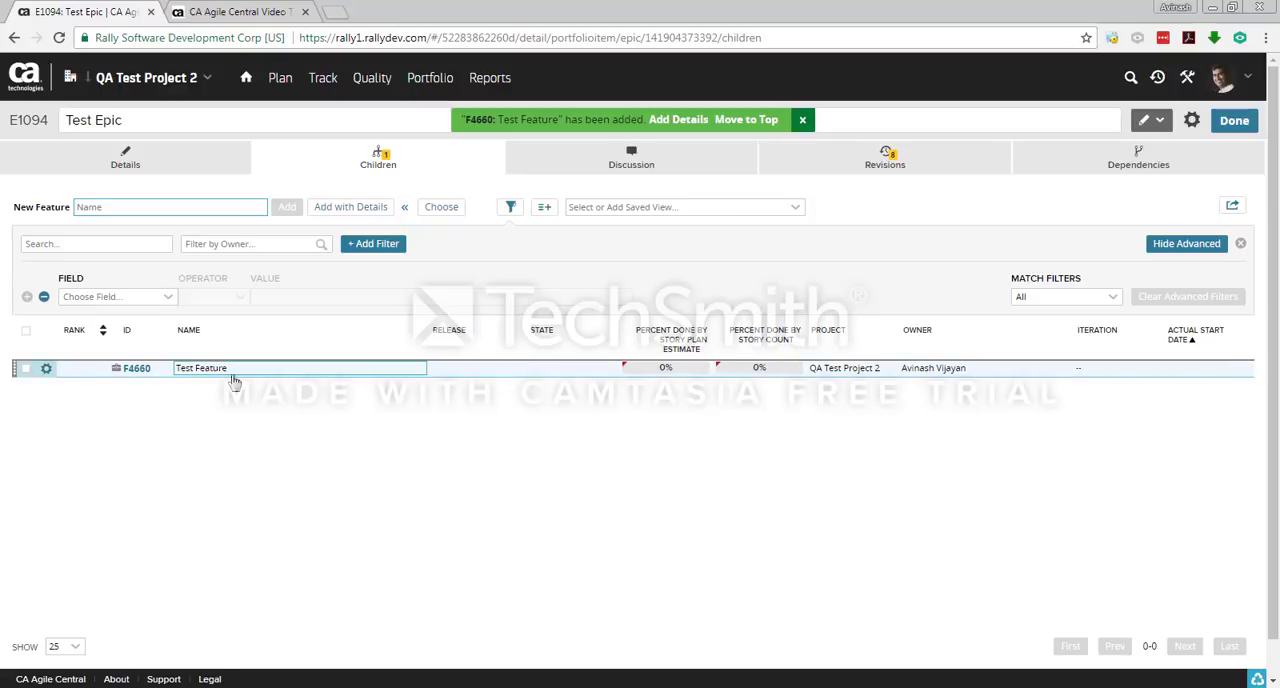
Step: Open the new Test Feature and look over its state choices, preliminary estimate choices and linked epic
left_click(148, 372)
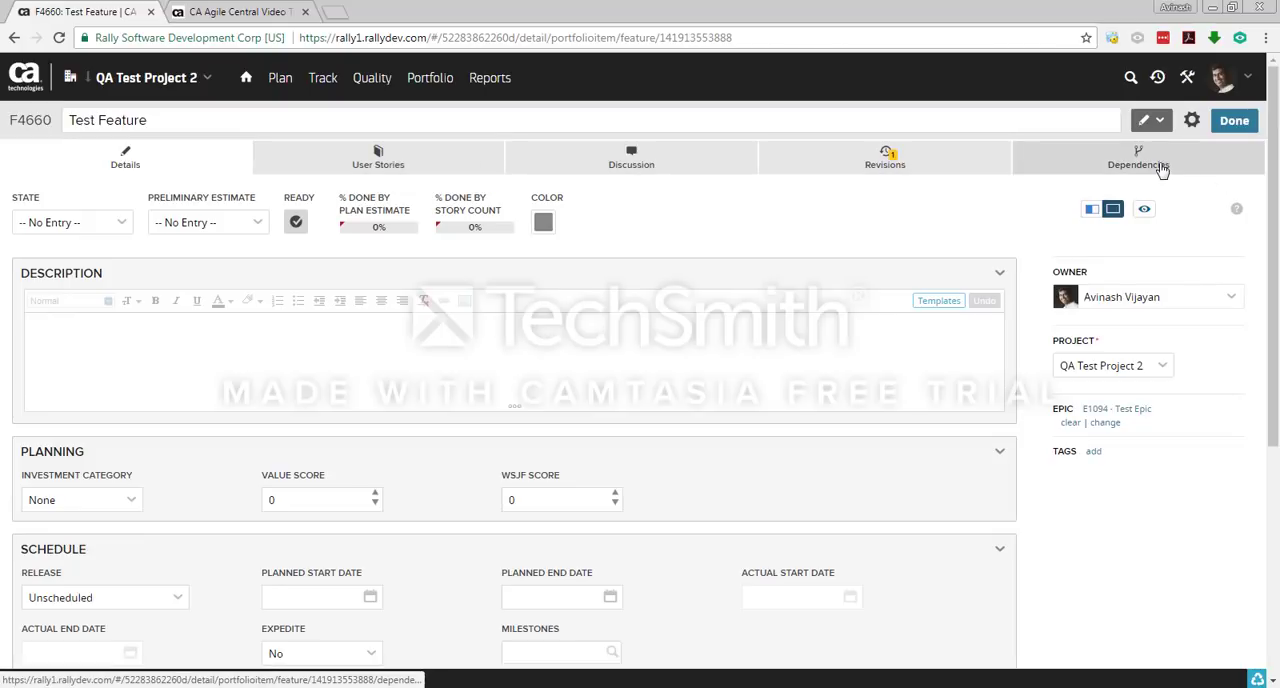
left_click(116, 219)
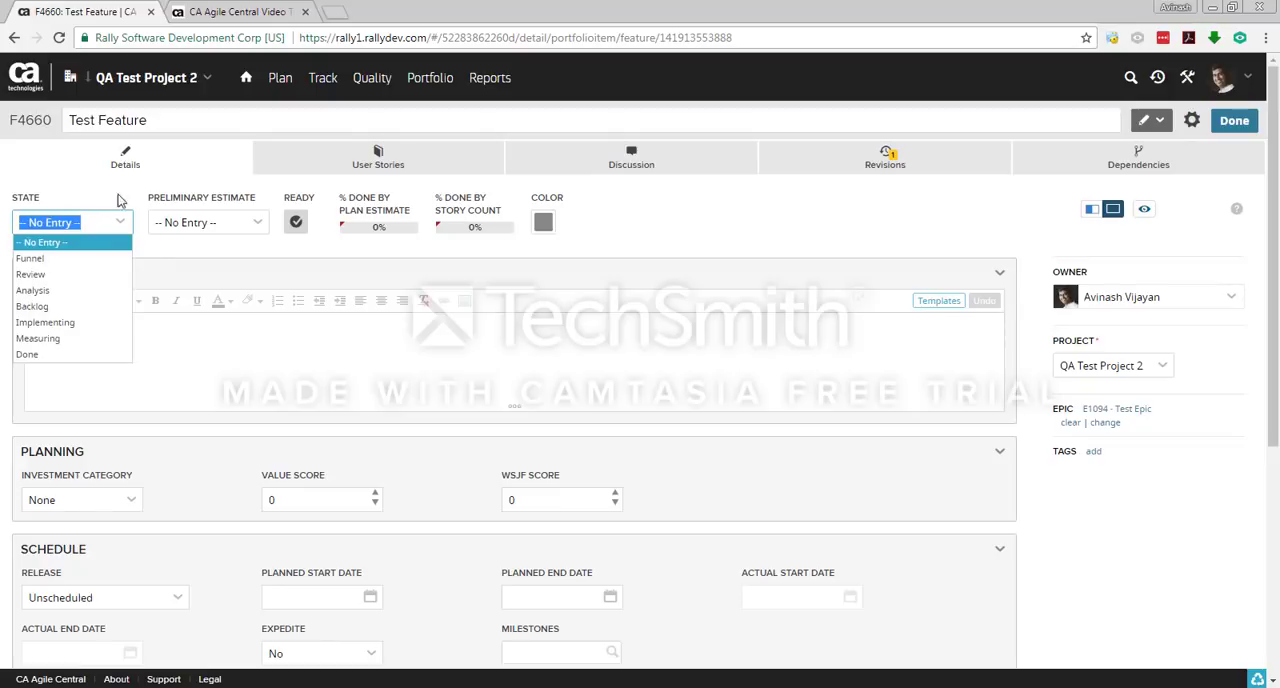
left_click(237, 220)
left_click(248, 220)
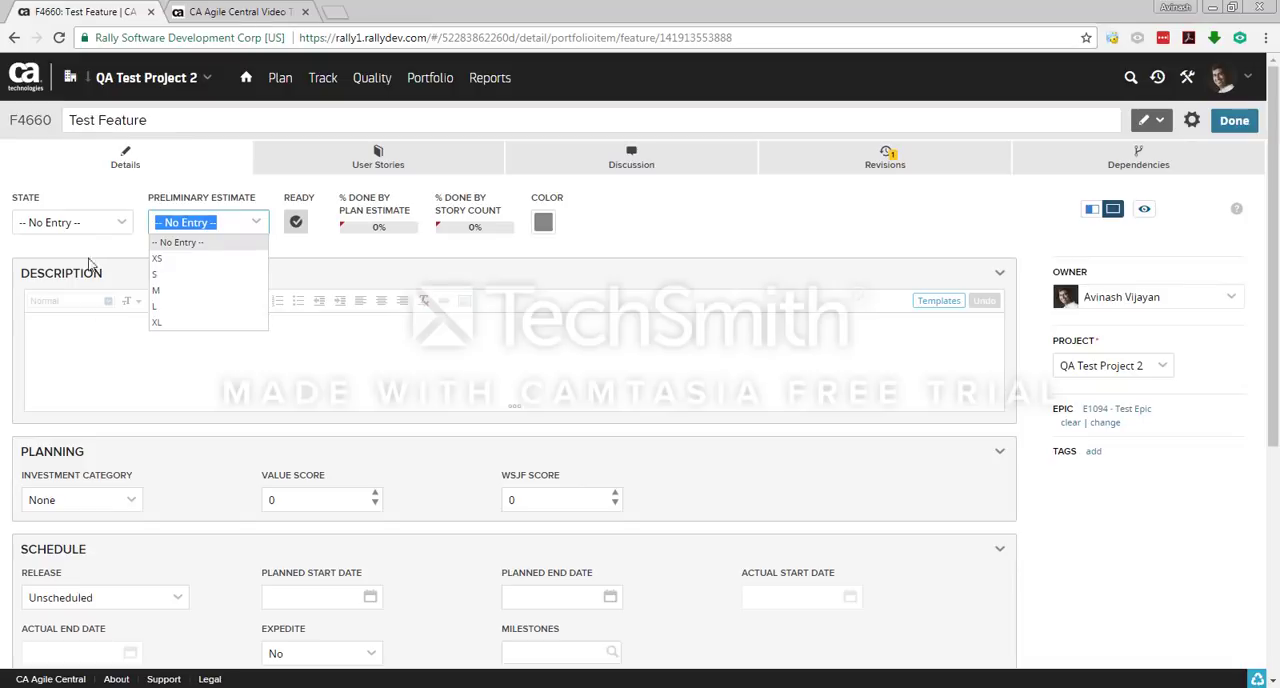
left_click(620, 229)
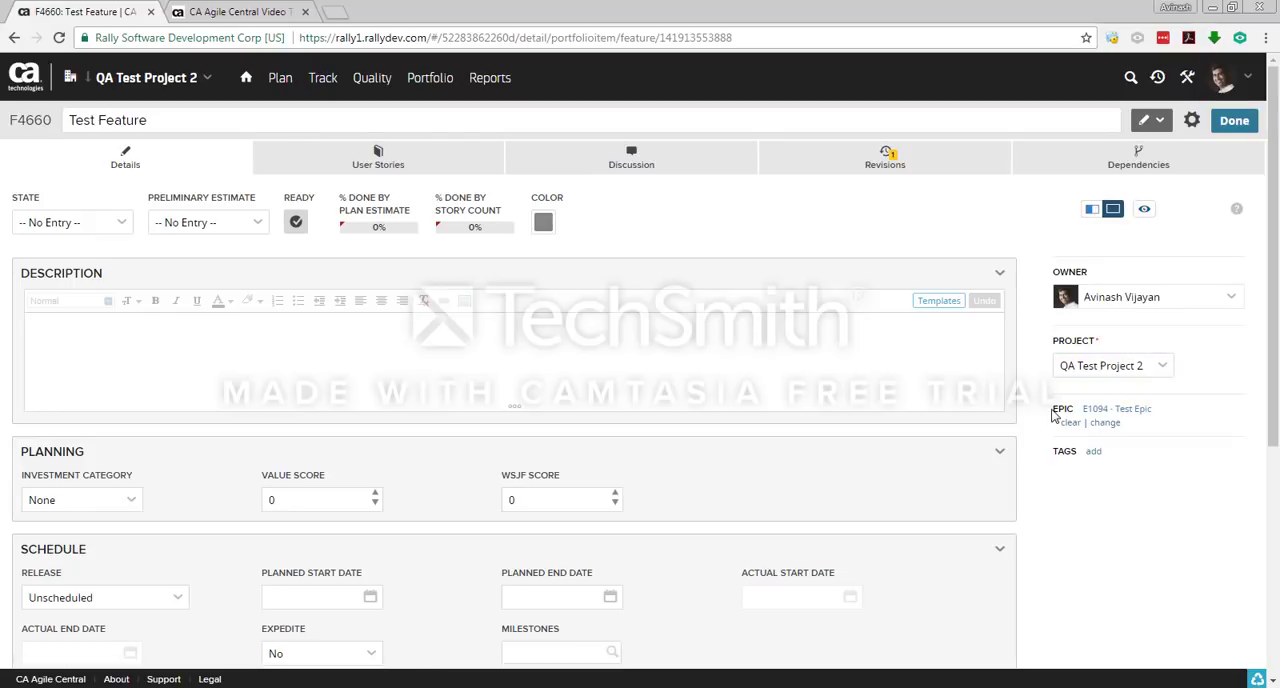
left_click_drag(1052, 410, 1088, 422)
left_click(1157, 477)
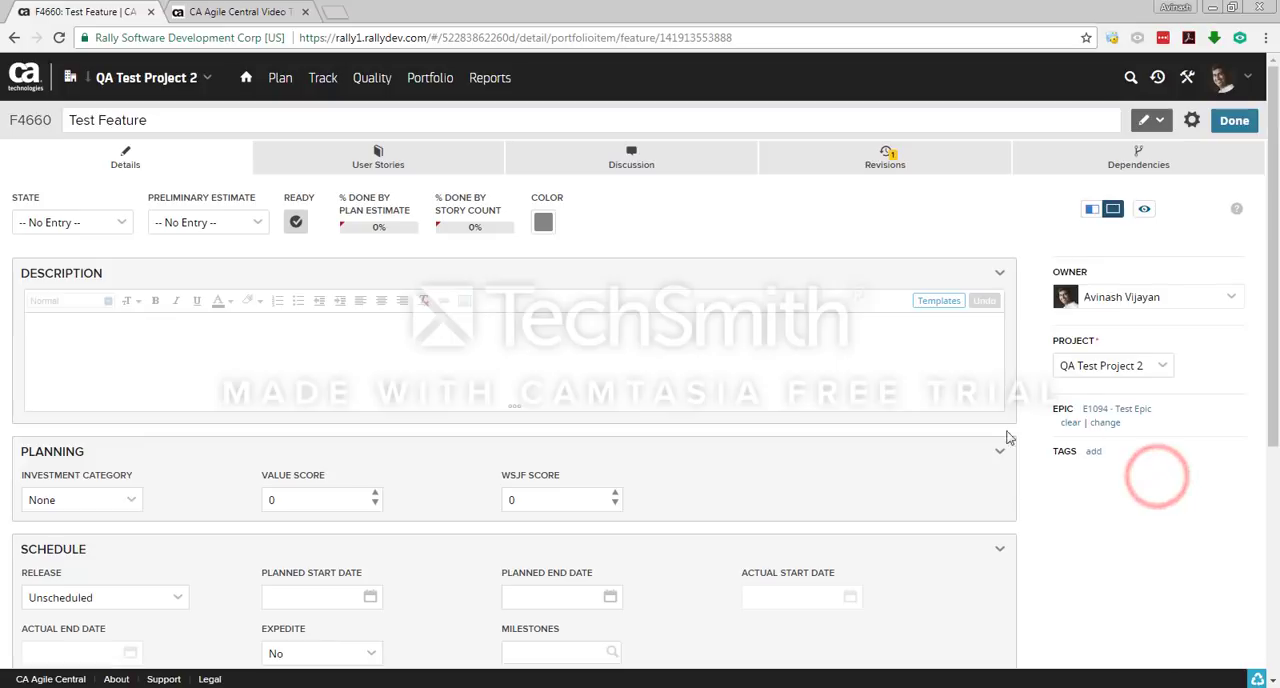
Step: Look over the feature's description, release choices, planned start date calendar and remaining fields, and return to the epic's children
left_click(303, 331)
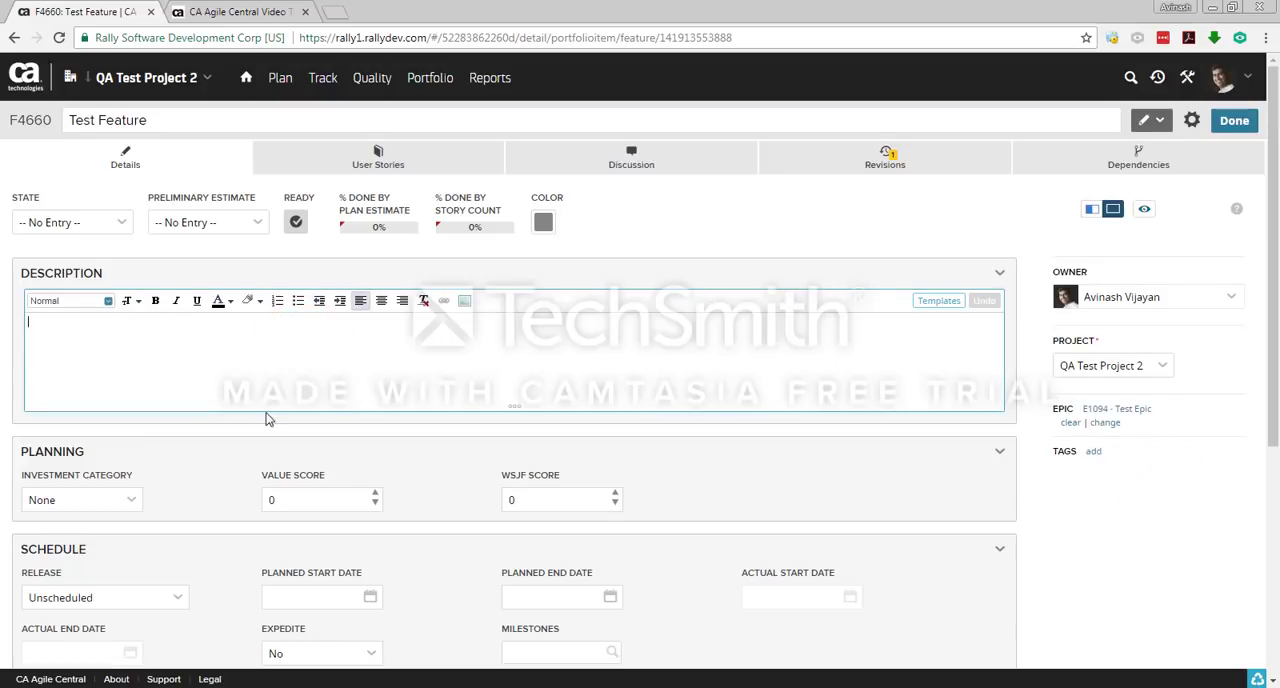
scroll(212, 418, "down", 1)
scroll(212, 418, "down", 2)
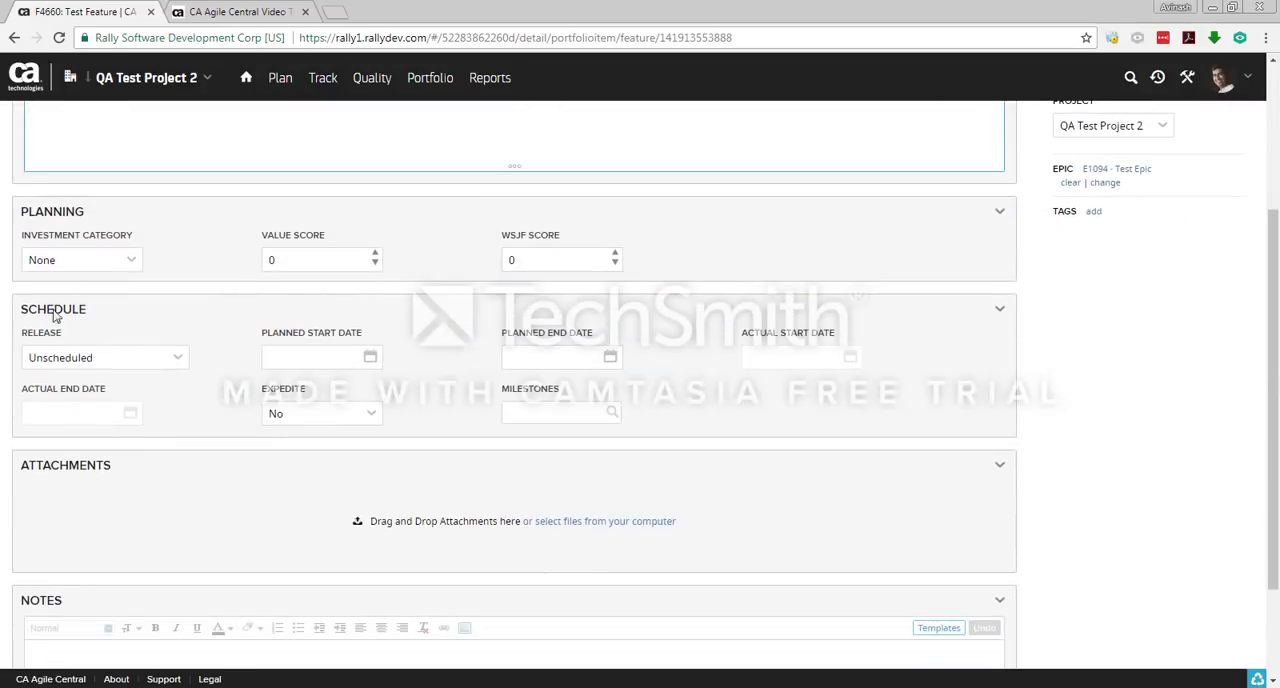
left_click(175, 360)
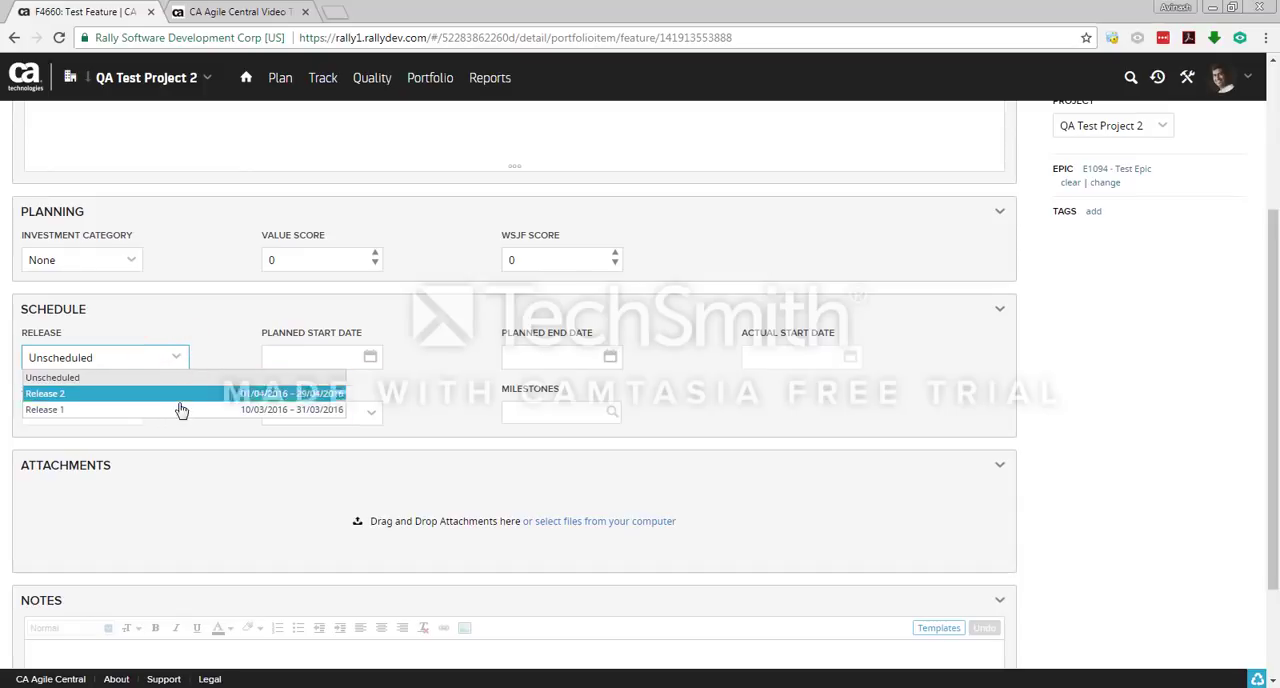
left_click(205, 326)
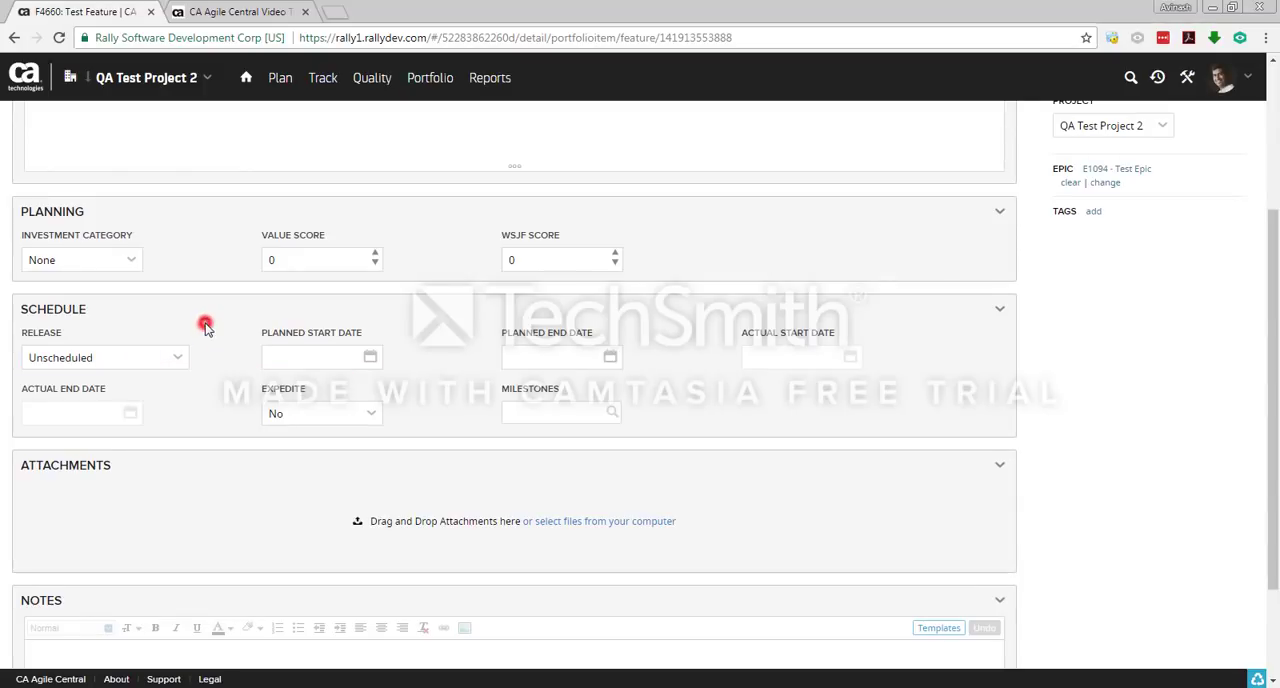
left_click(372, 357)
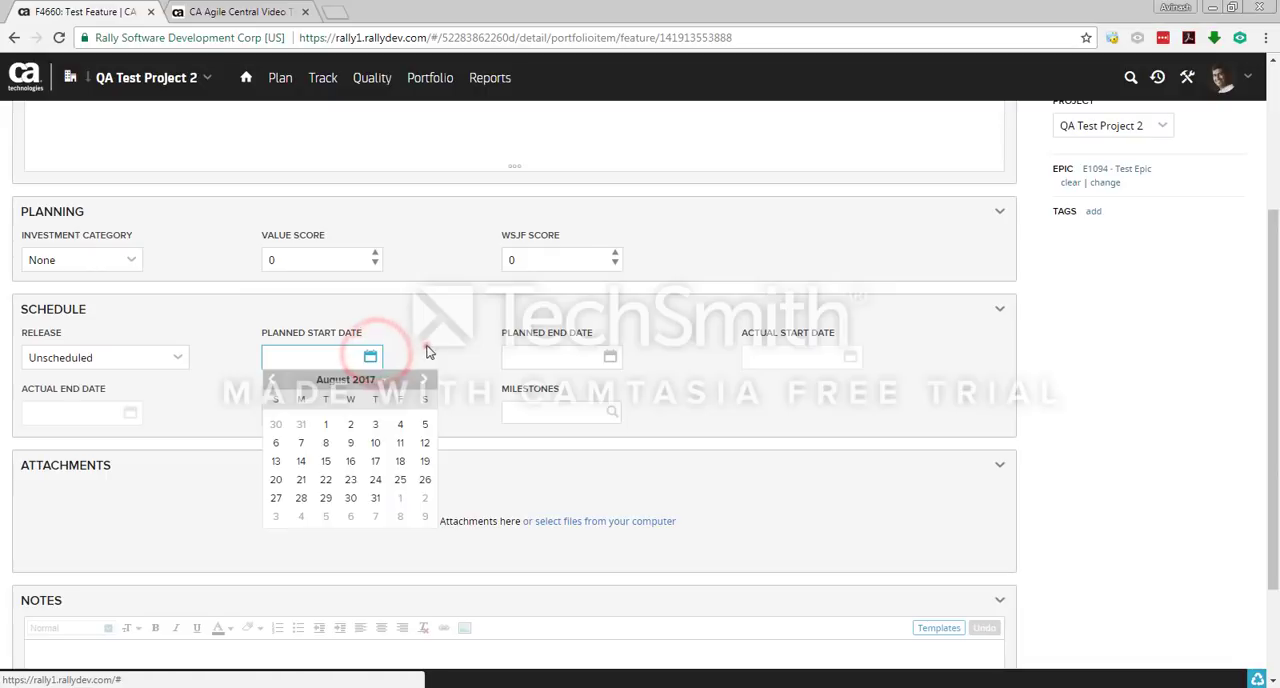
left_click(423, 350)
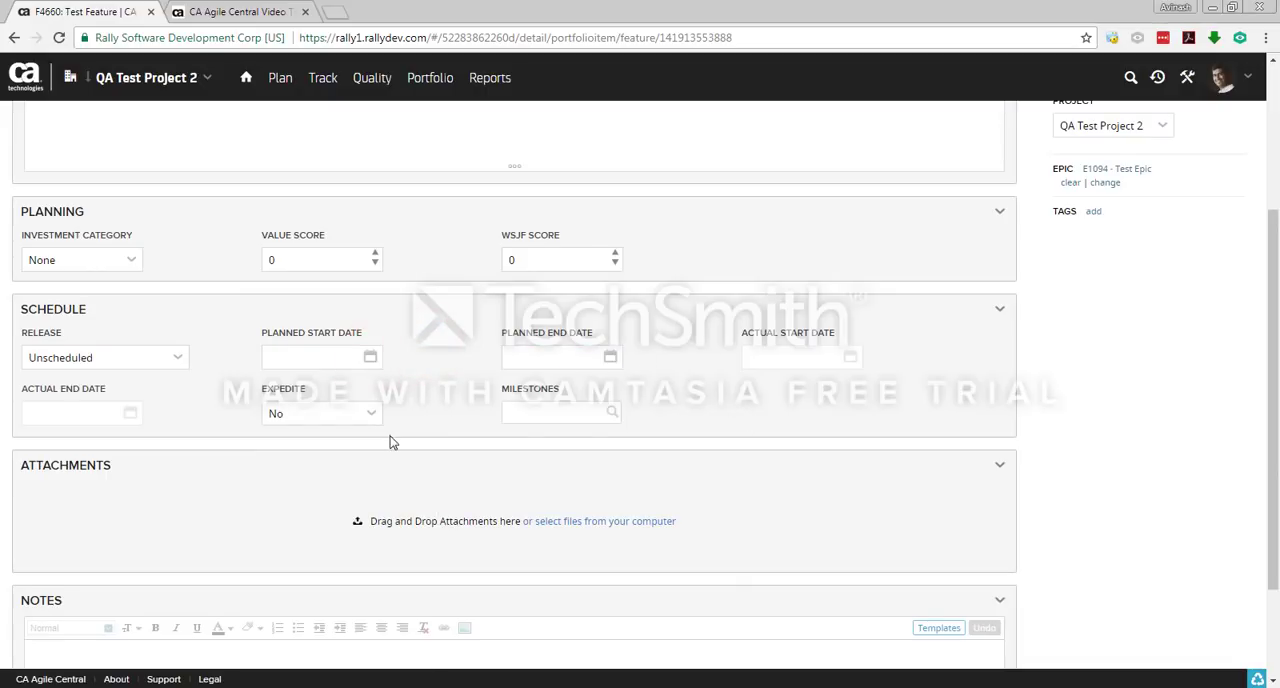
scroll(391, 443, "down", 2)
scroll(391, 443, "up", 5)
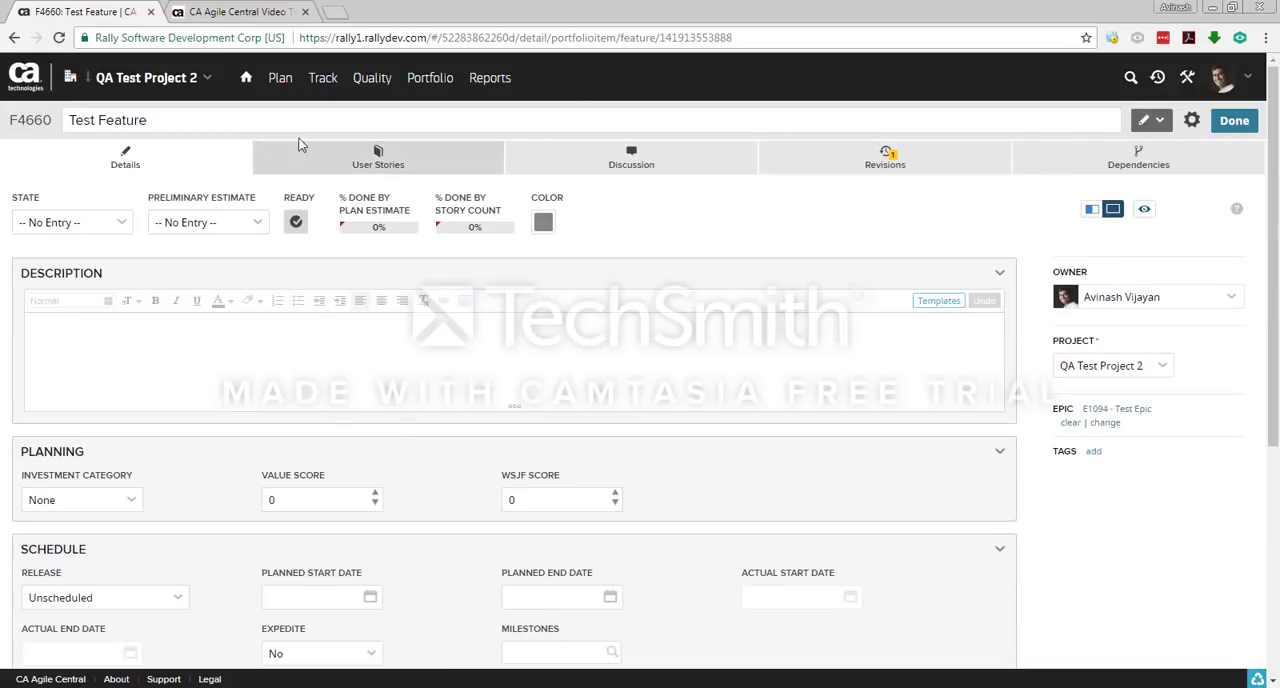
left_click(1230, 122)
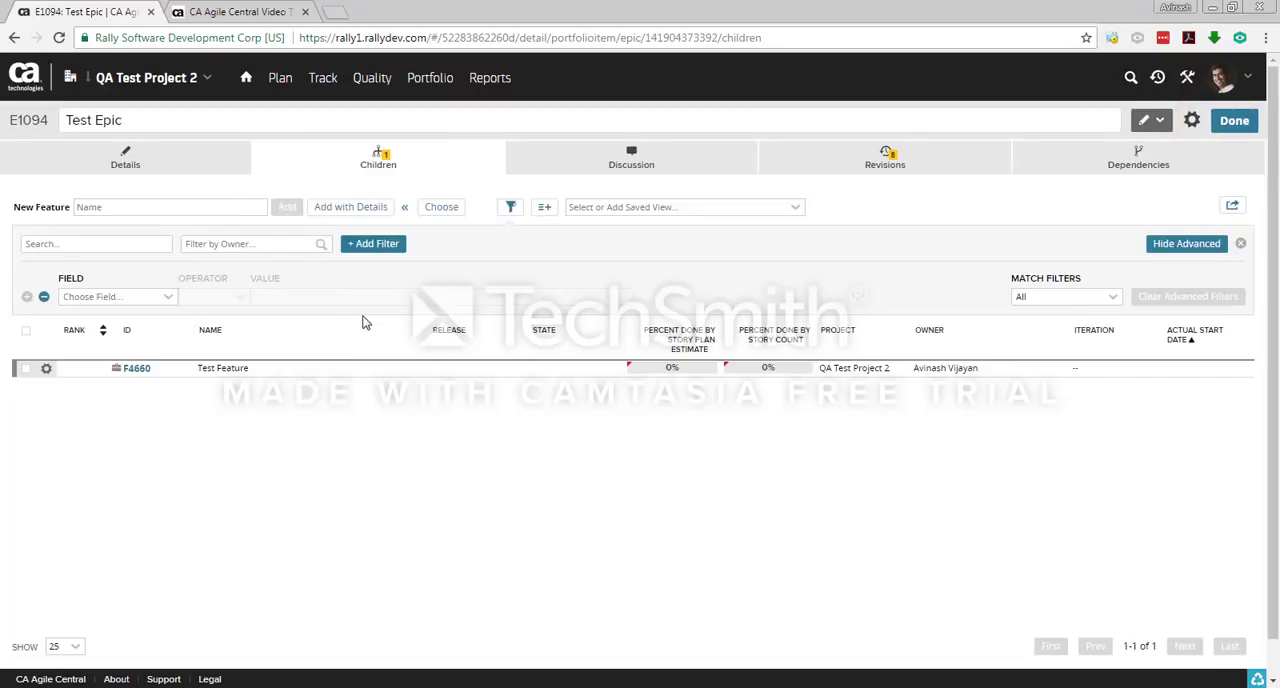
Step: Reopen Test Feature to view its user stories list, and return to the epic's children
left_click(395, 448)
left_click(135, 368)
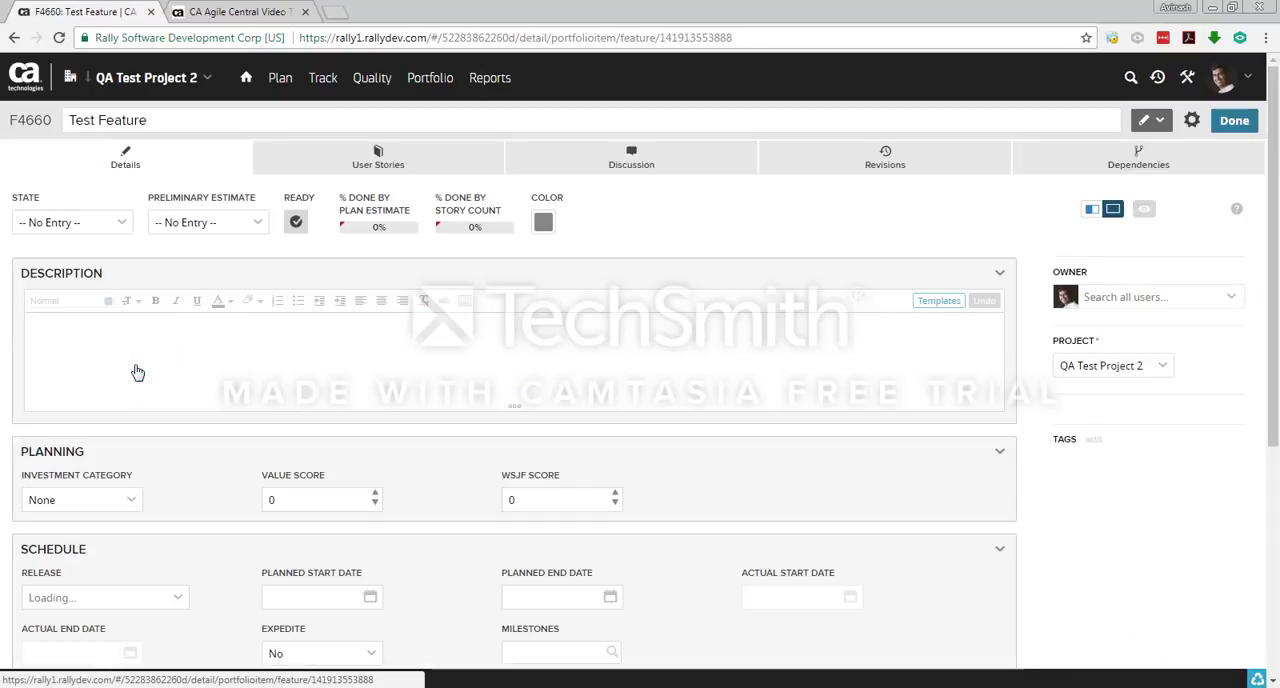
left_click(410, 165)
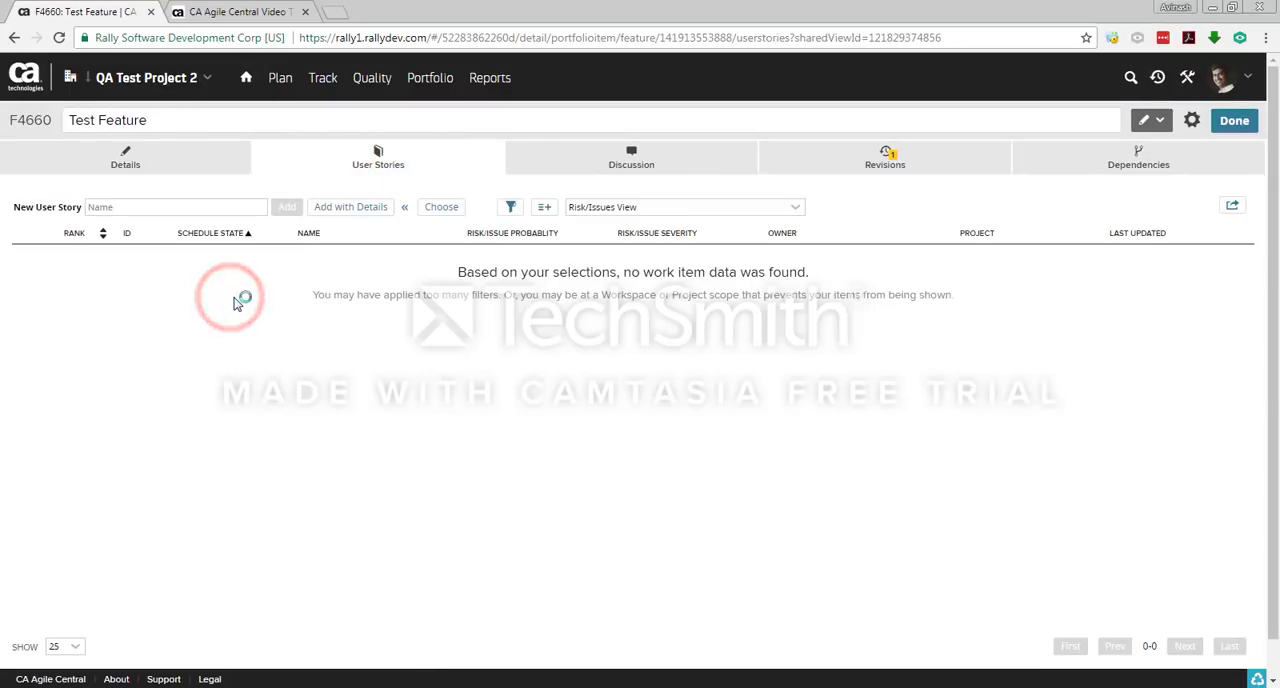
left_click(1236, 120)
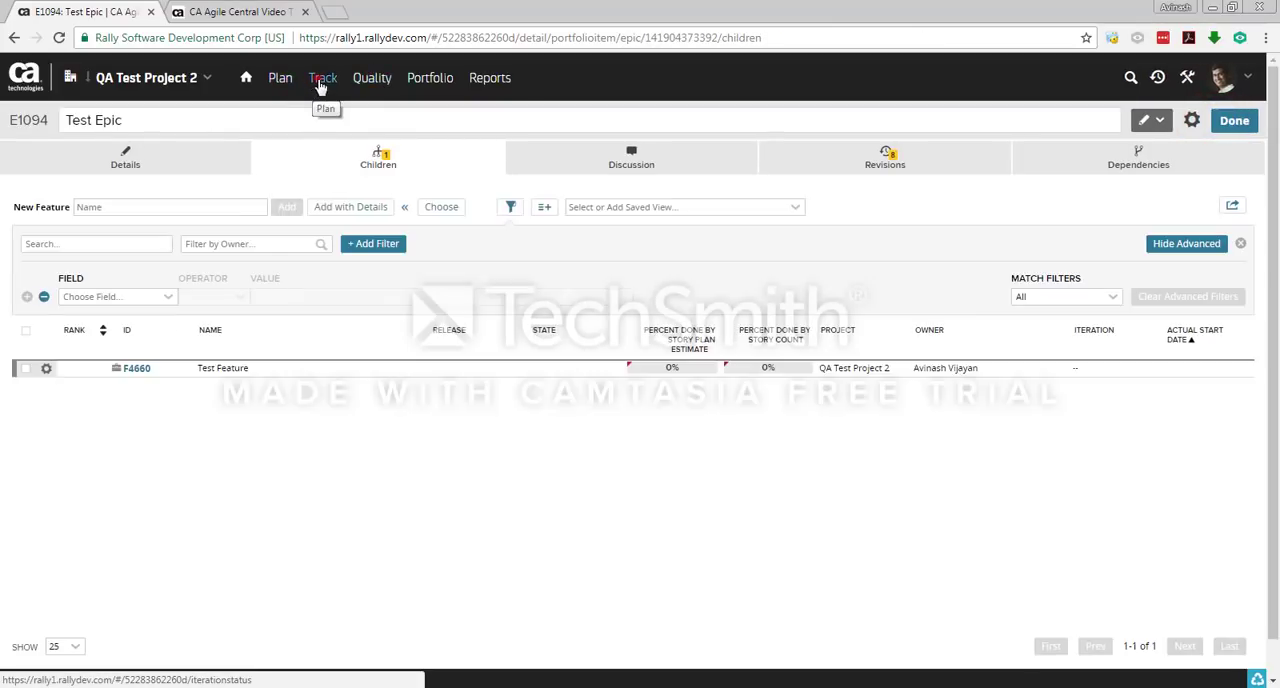
Step: Add a user story named Test User Story to the project backlog and open its details
left_click(293, 87)
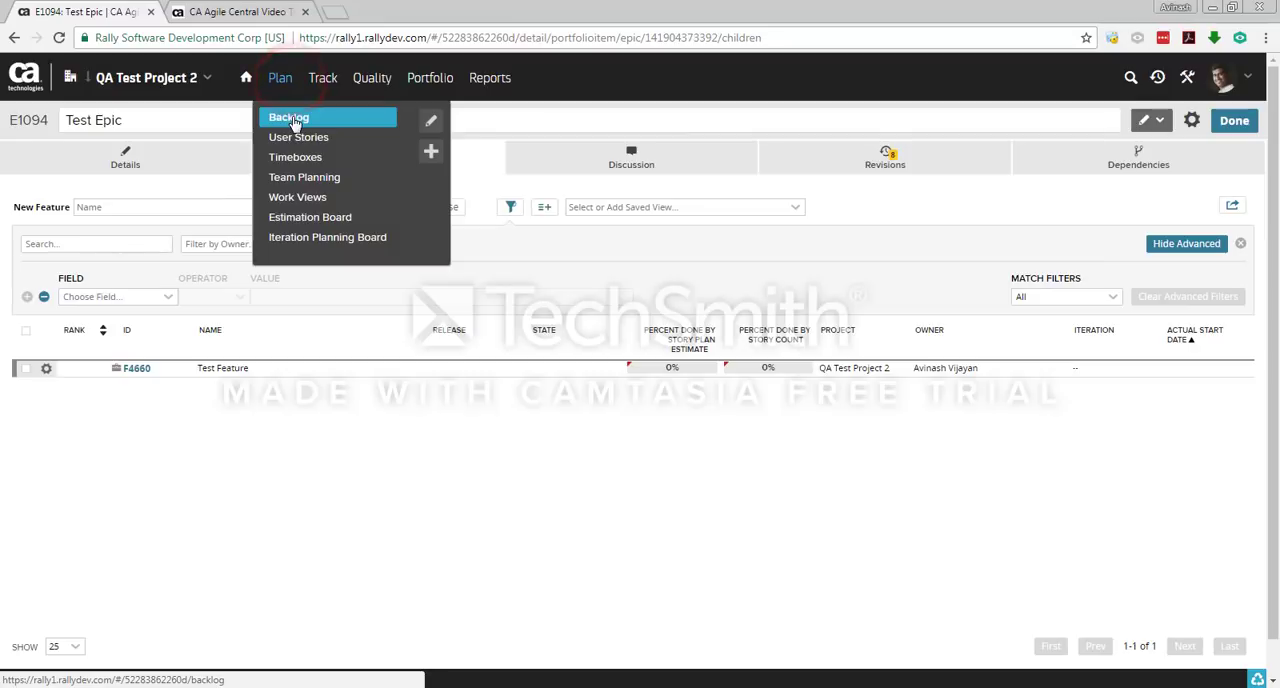
left_click(294, 121)
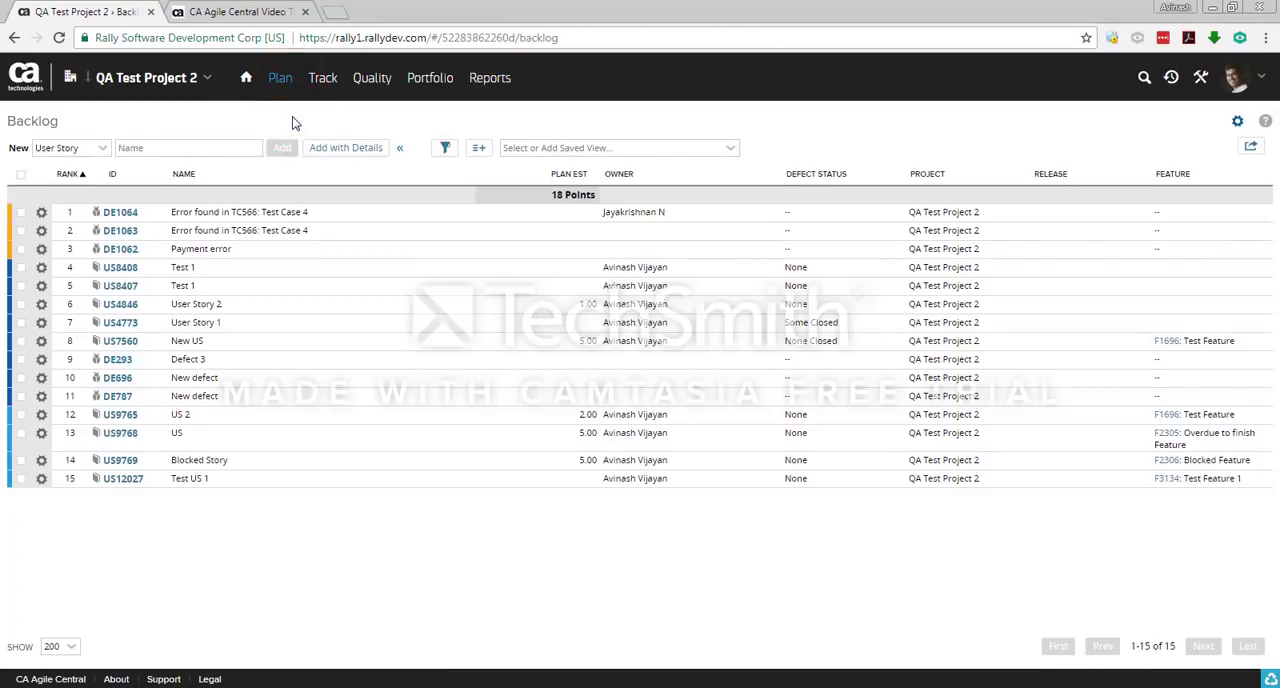
left_click(168, 148)
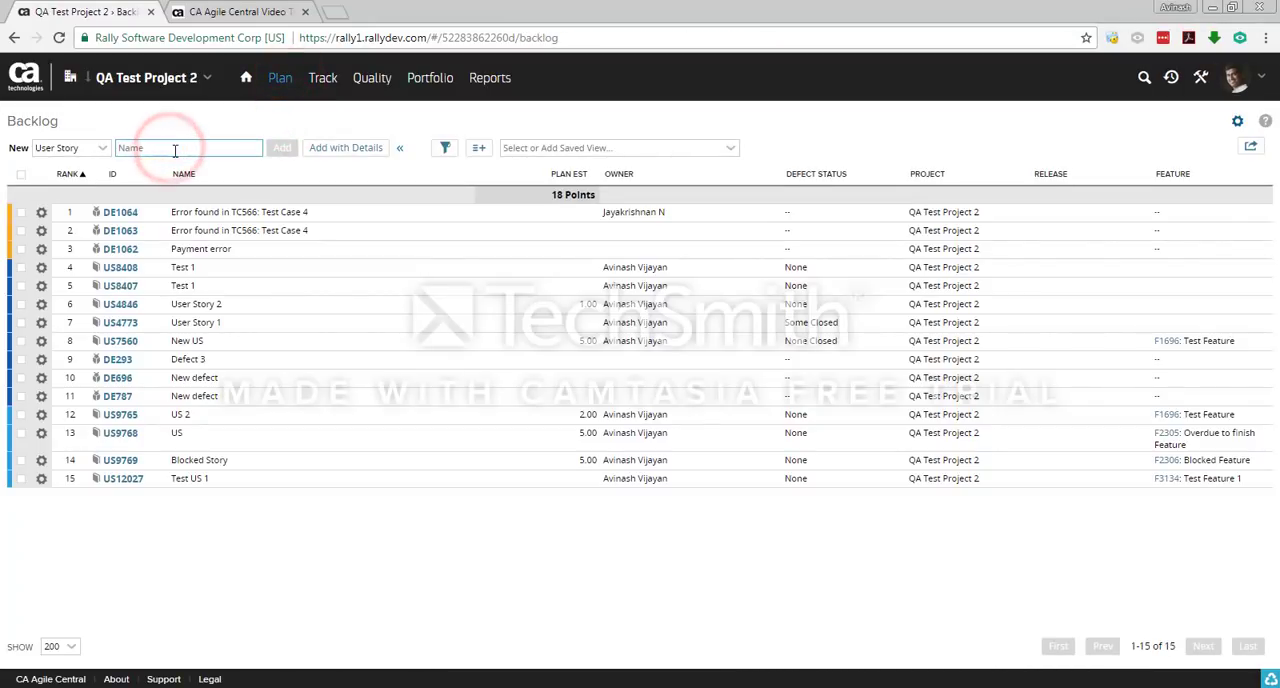
type("Test User Story")
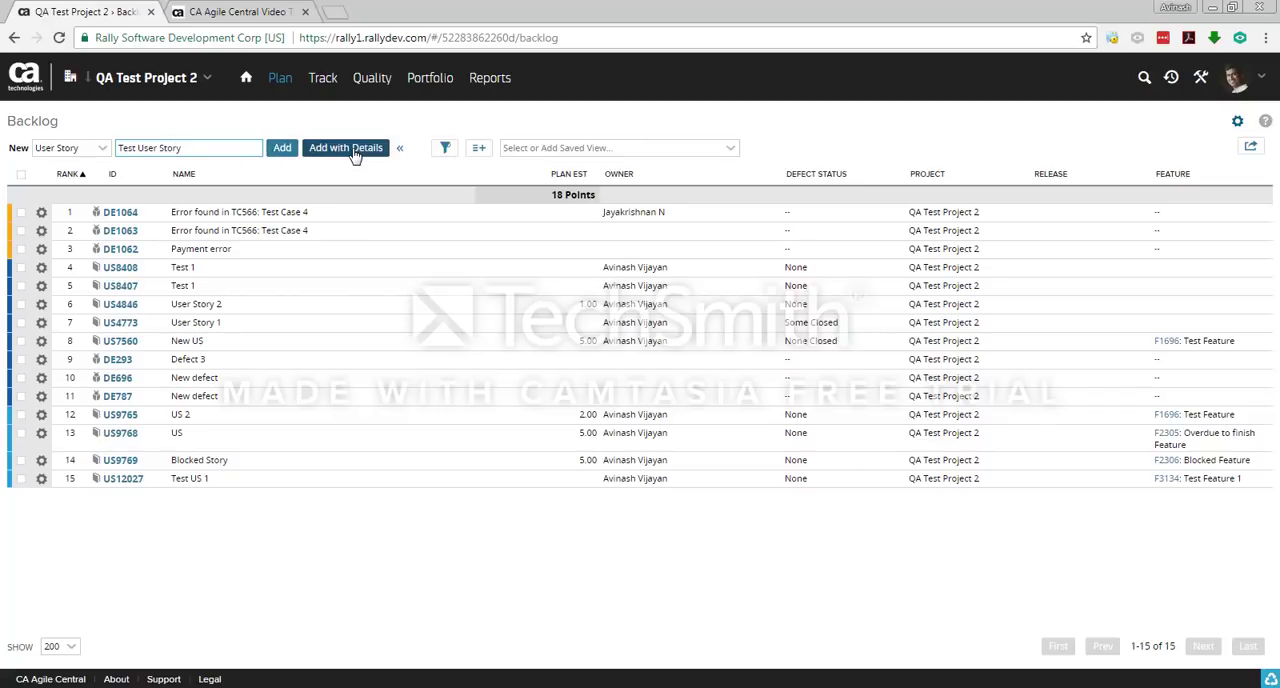
left_click(284, 149)
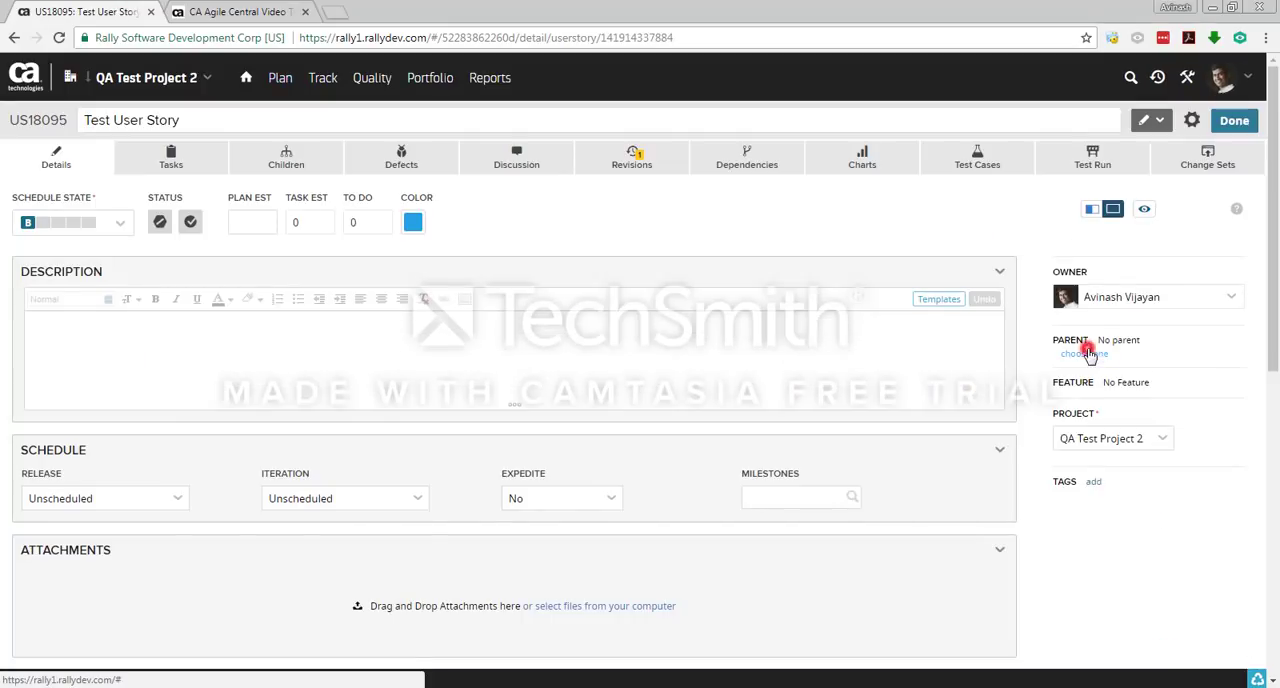
Step: Set the user story's parent to feature F1348 Test Feature 1, searching for "test" and filtering by QA Test Project 2
left_click(1084, 353)
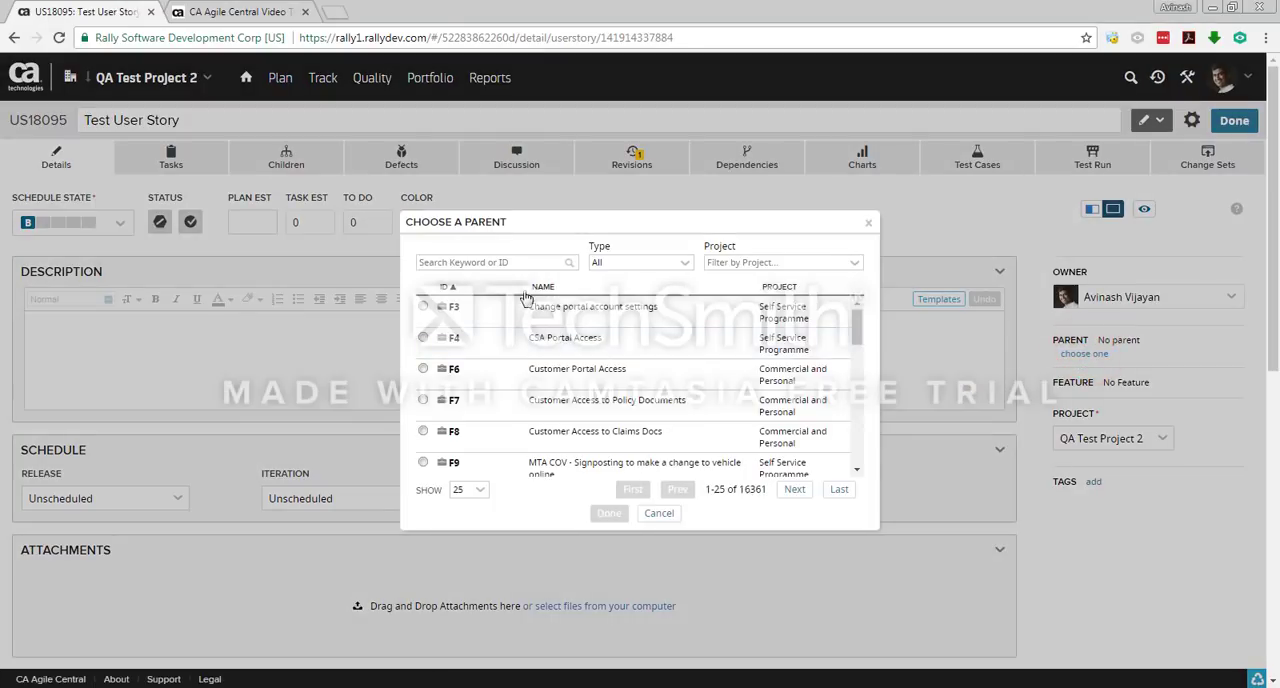
left_click(501, 262)
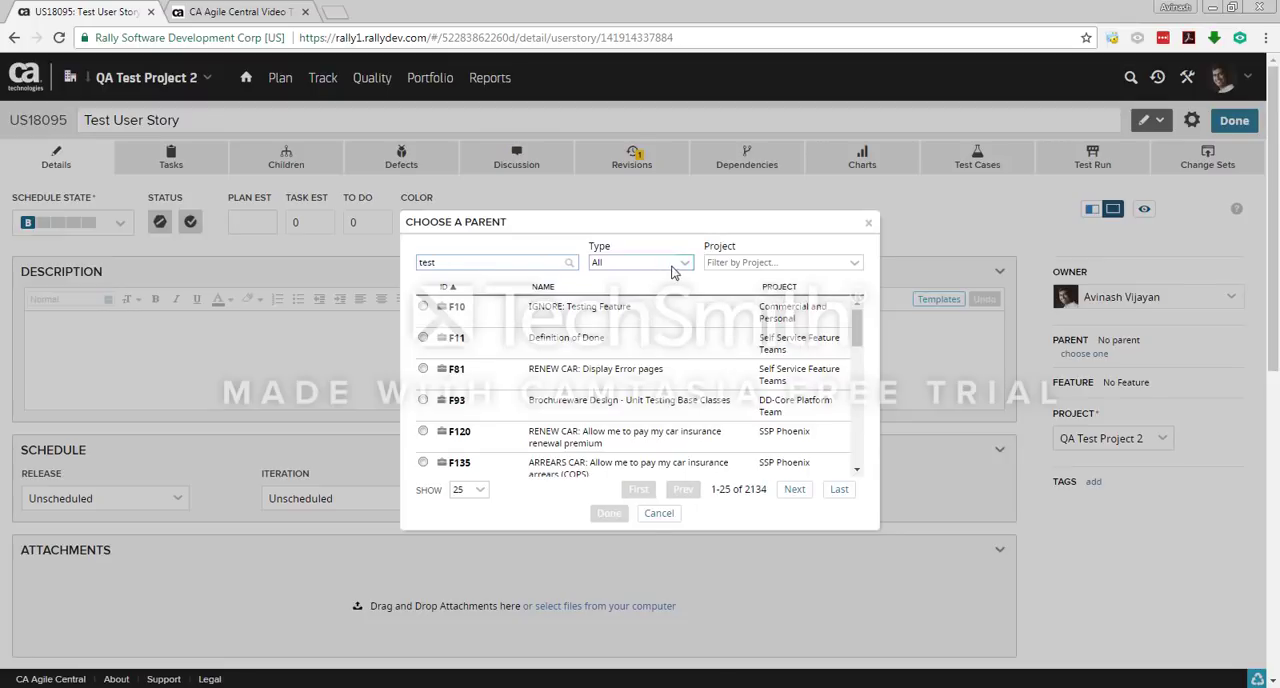
left_click(855, 263)
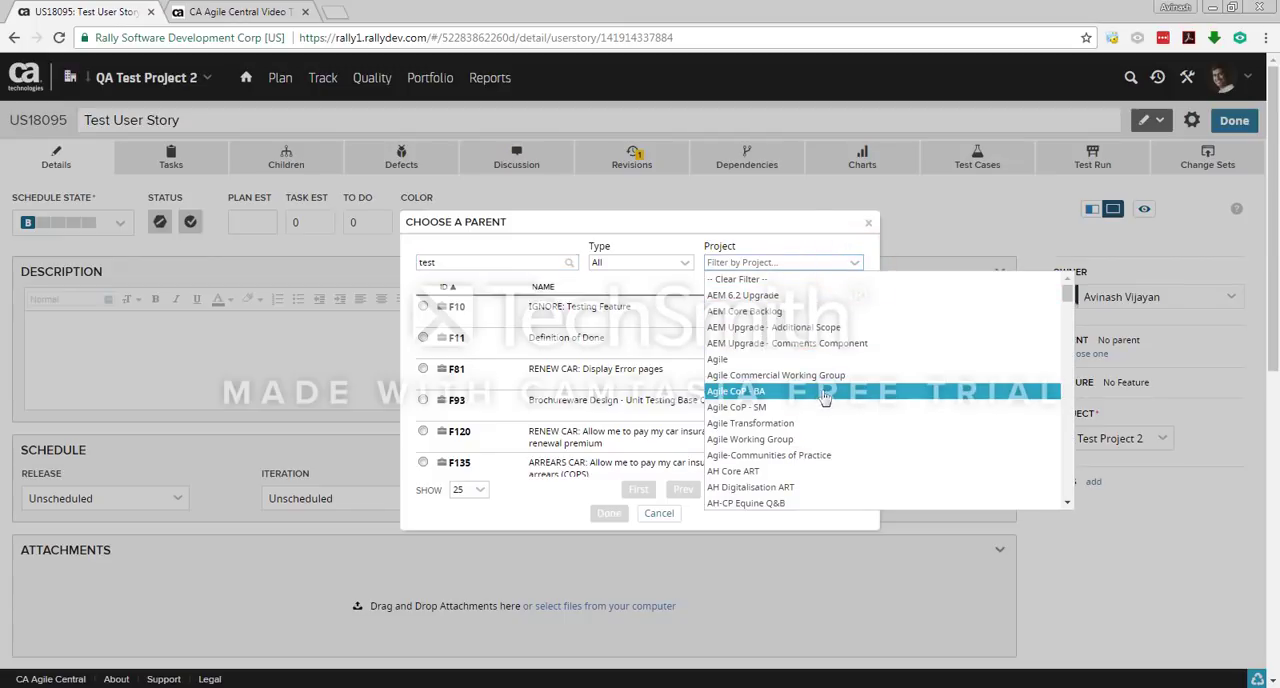
scroll(828, 393, "down", 10)
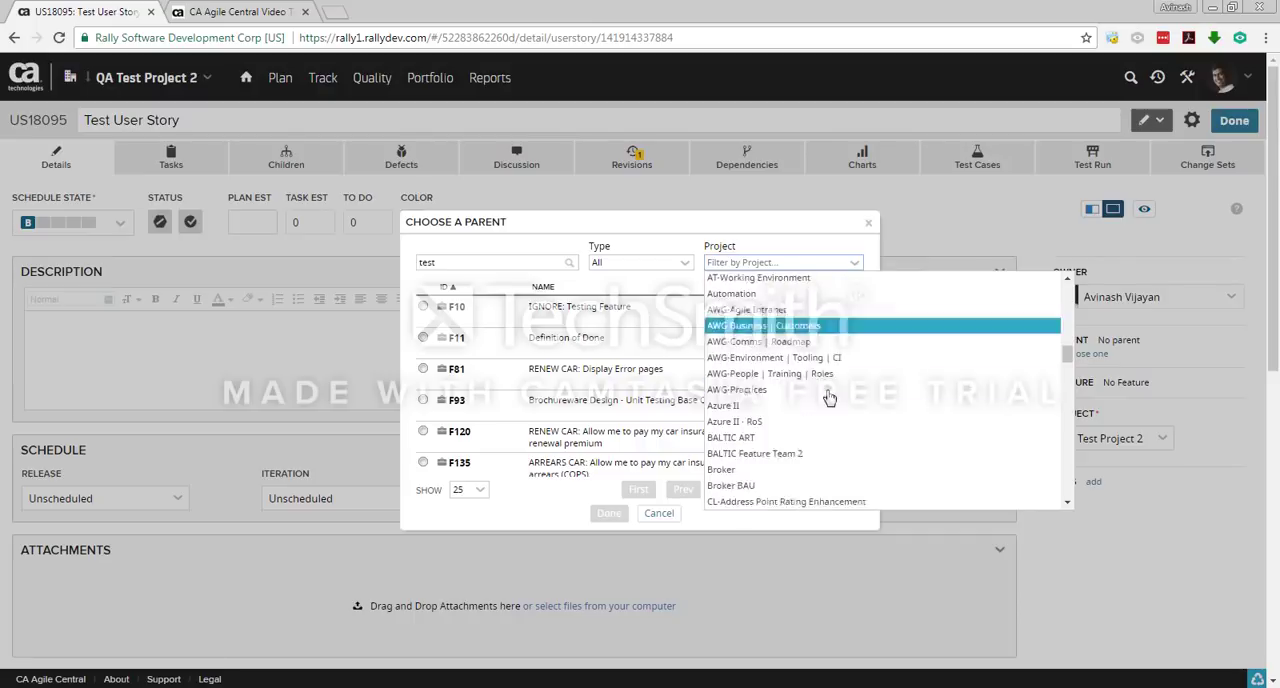
scroll(835, 414, "down", 15)
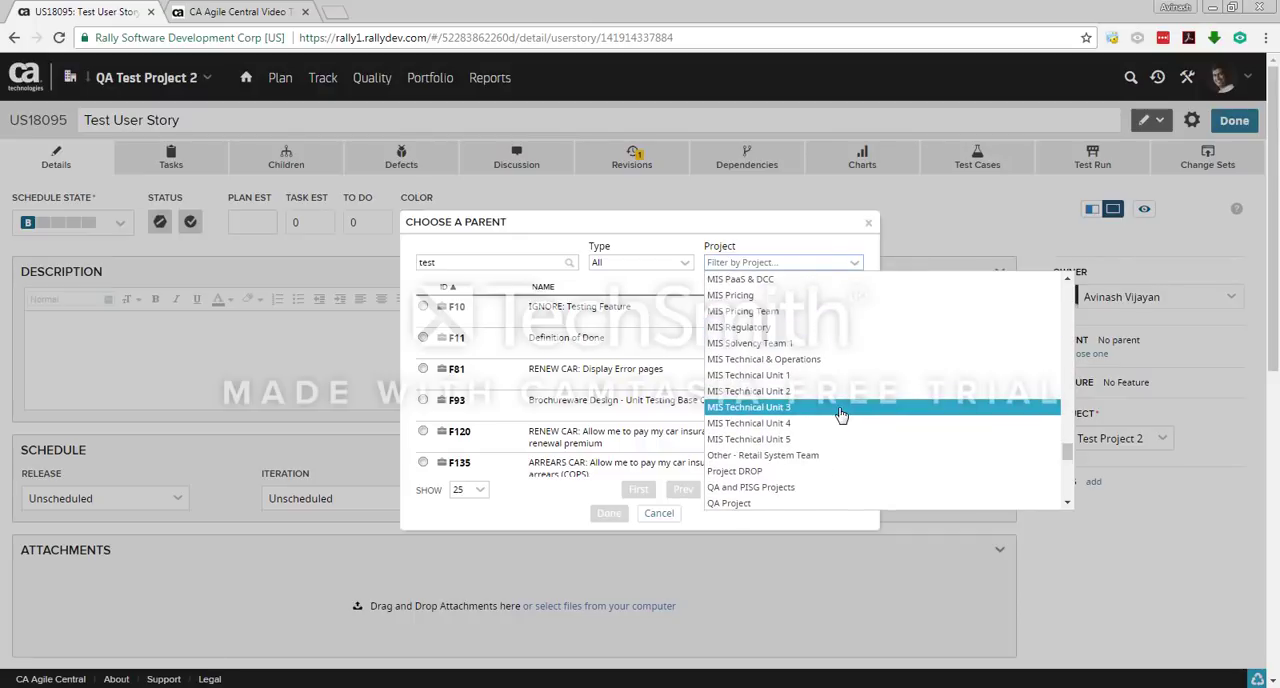
scroll(815, 387, "up", 3)
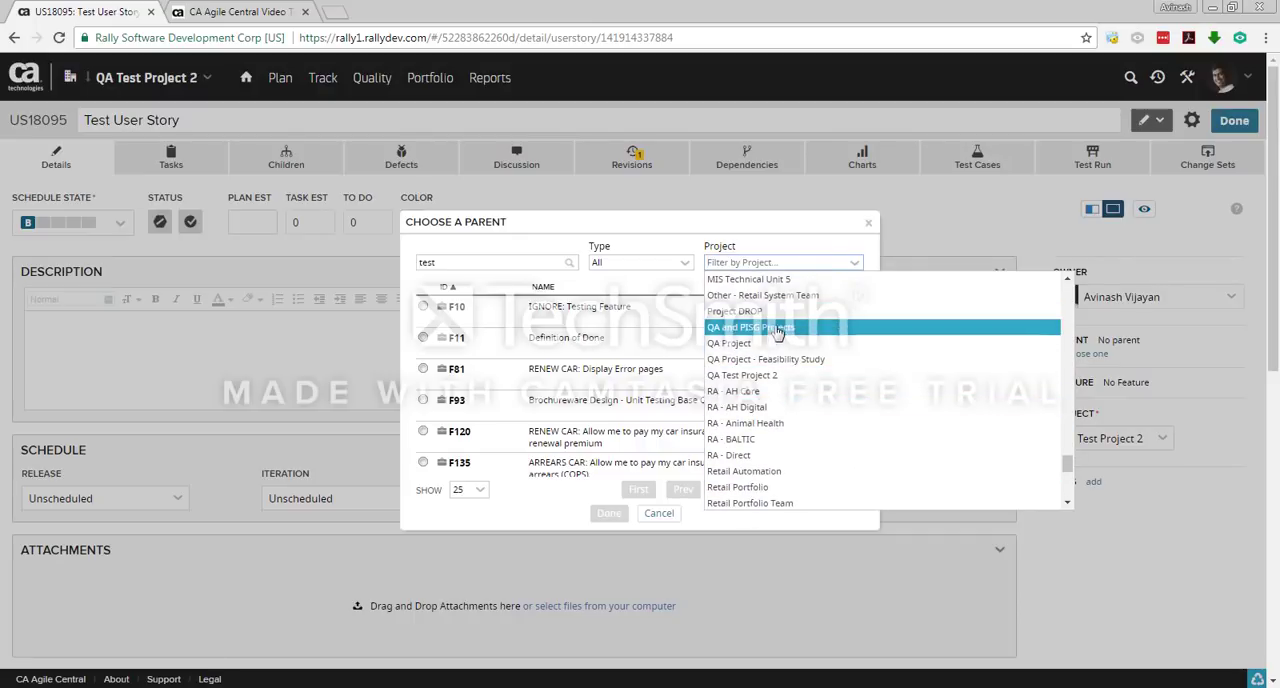
left_click(778, 376)
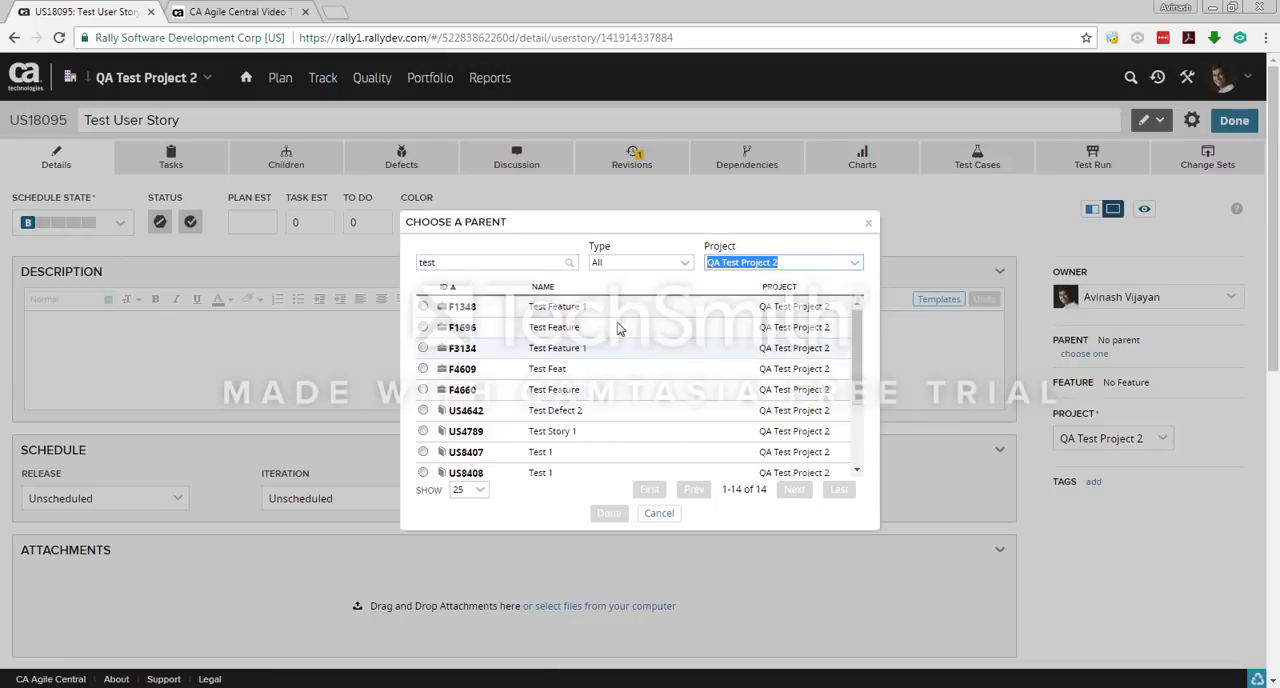
left_click(423, 307)
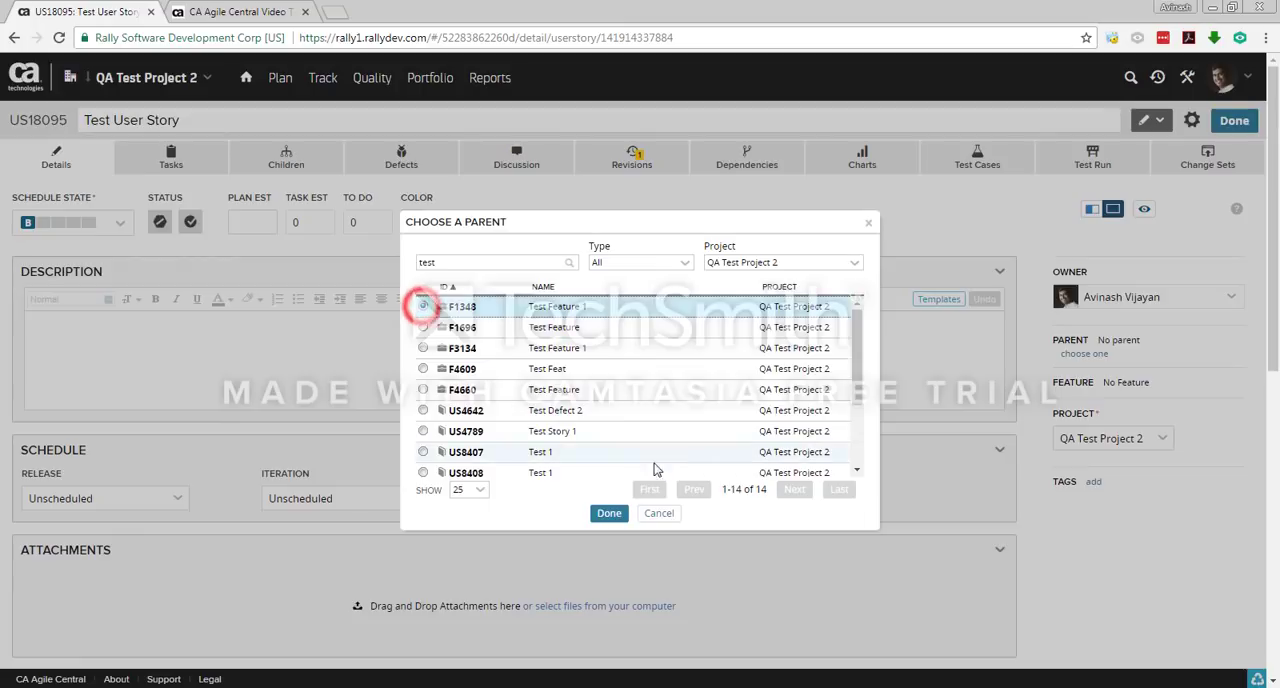
left_click(607, 513)
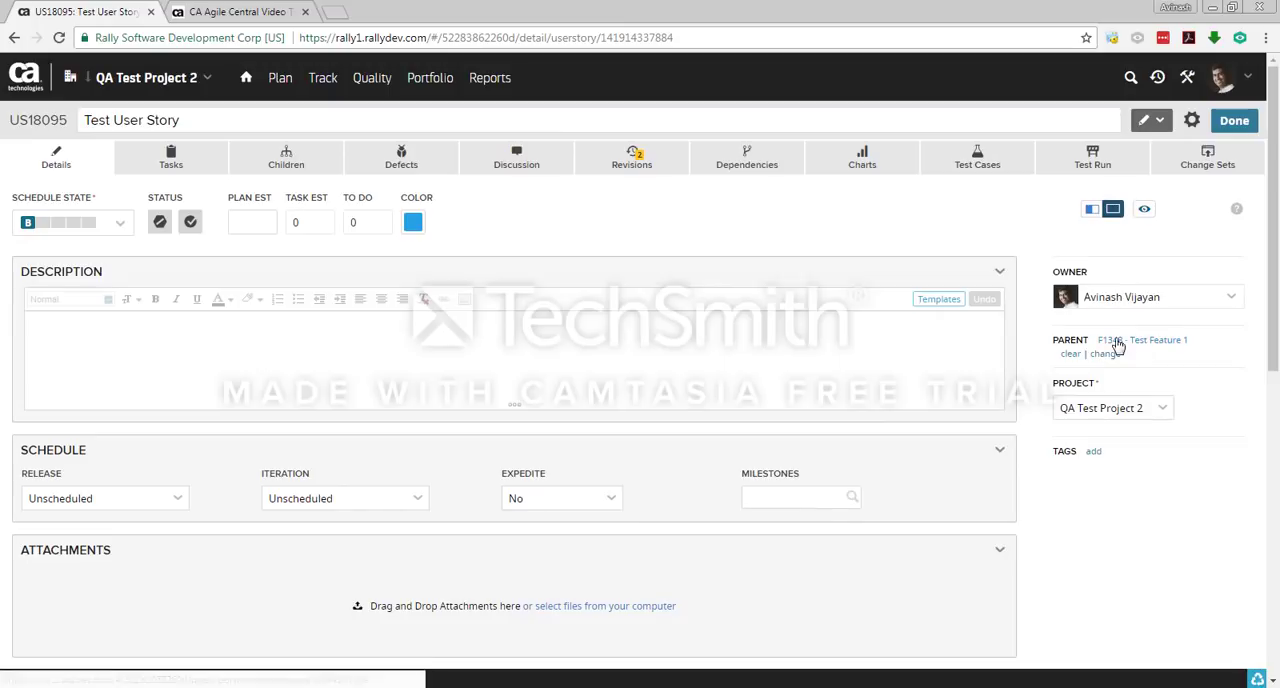
Step: Advance the user story's schedule state from Backlog through Defined and In-Progress to Completed, and check the list of available states
left_click(188, 327)
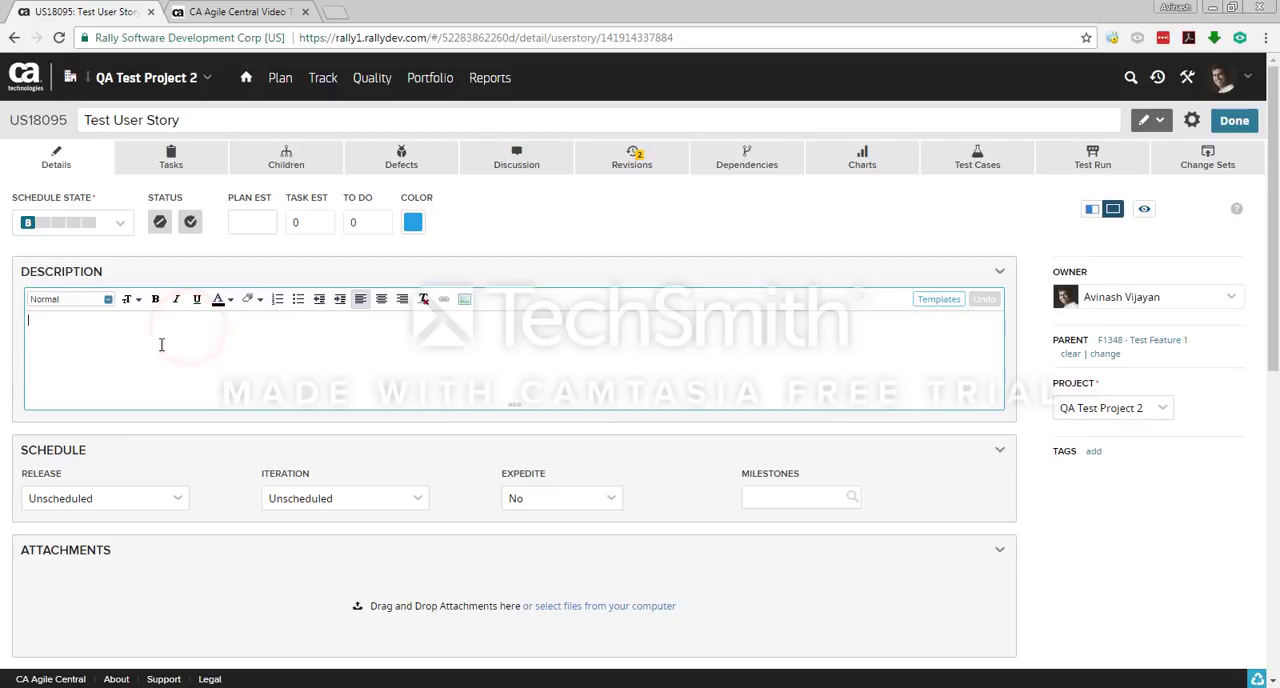
left_click(37, 233)
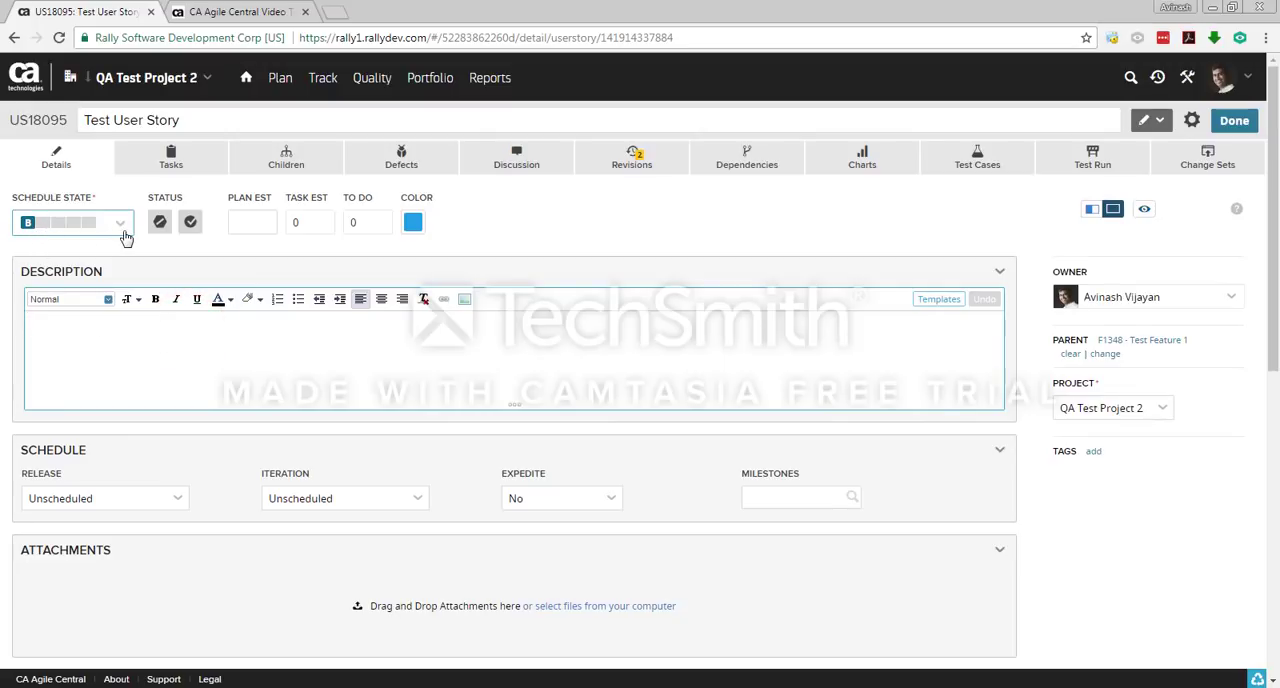
left_click(44, 224)
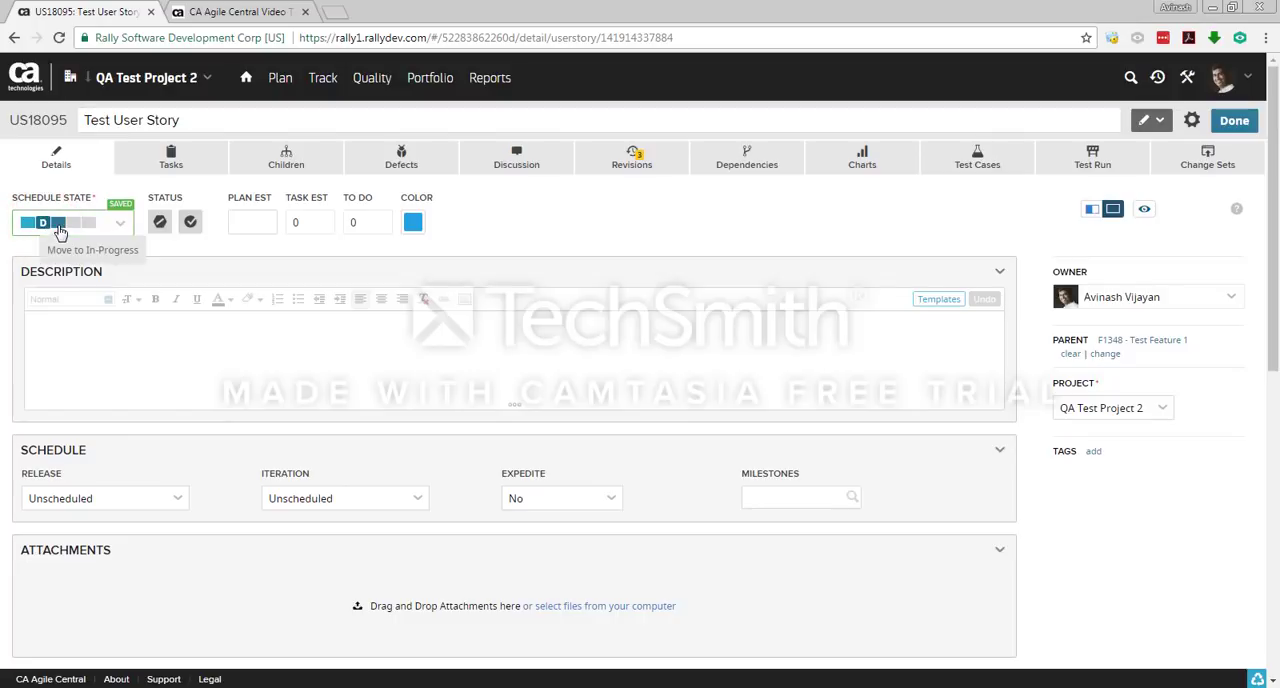
left_click(58, 224)
left_click(72, 224)
left_click(83, 228)
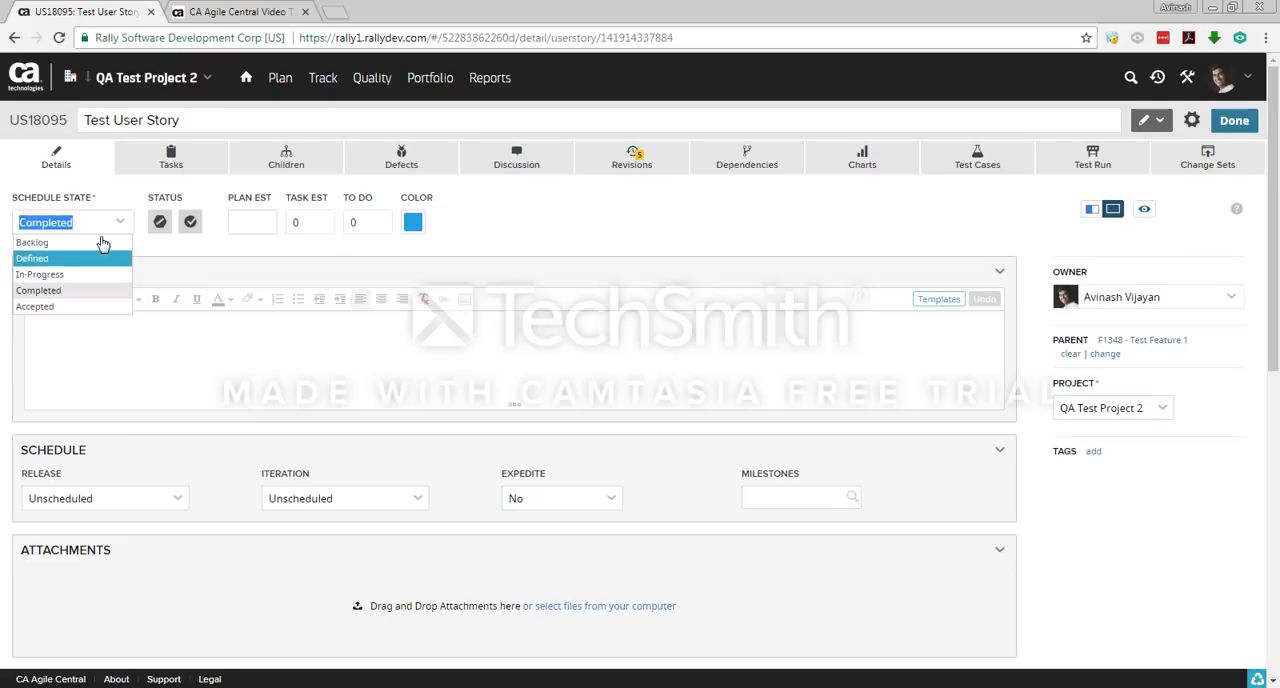
left_click(192, 273)
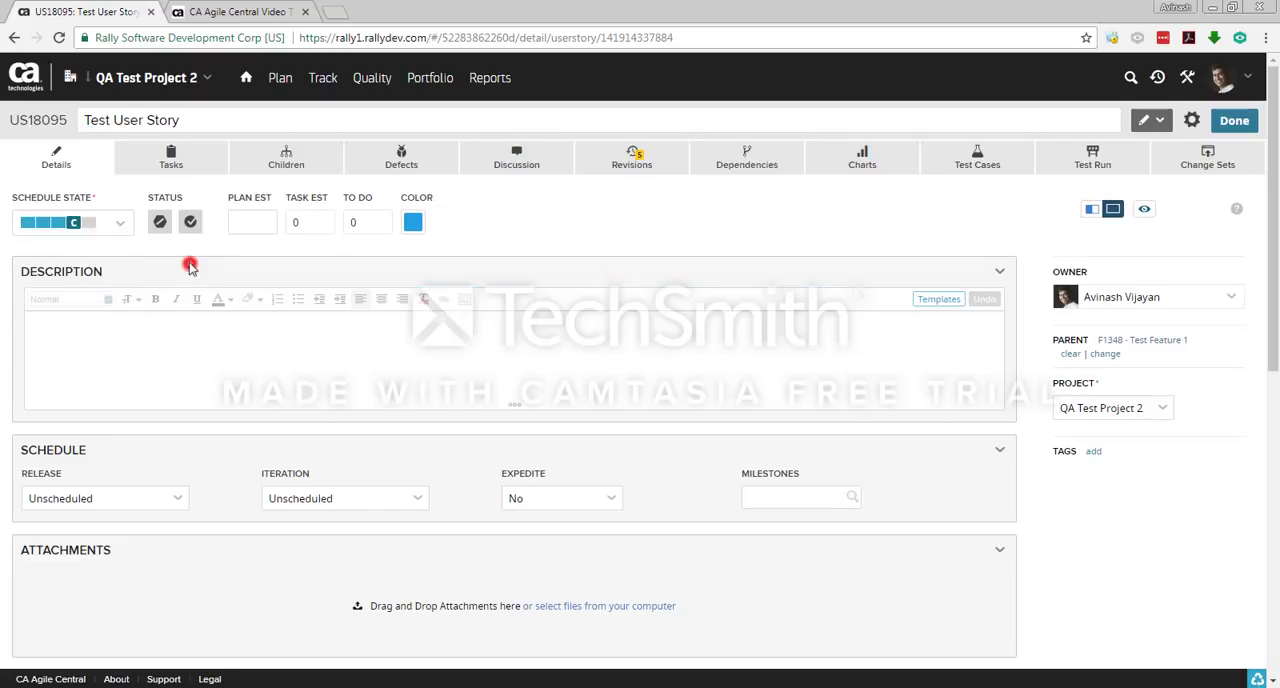
Step: Try a plan estimate of 1 for the user story, clear it again, and check the task estimate field
left_click(250, 220)
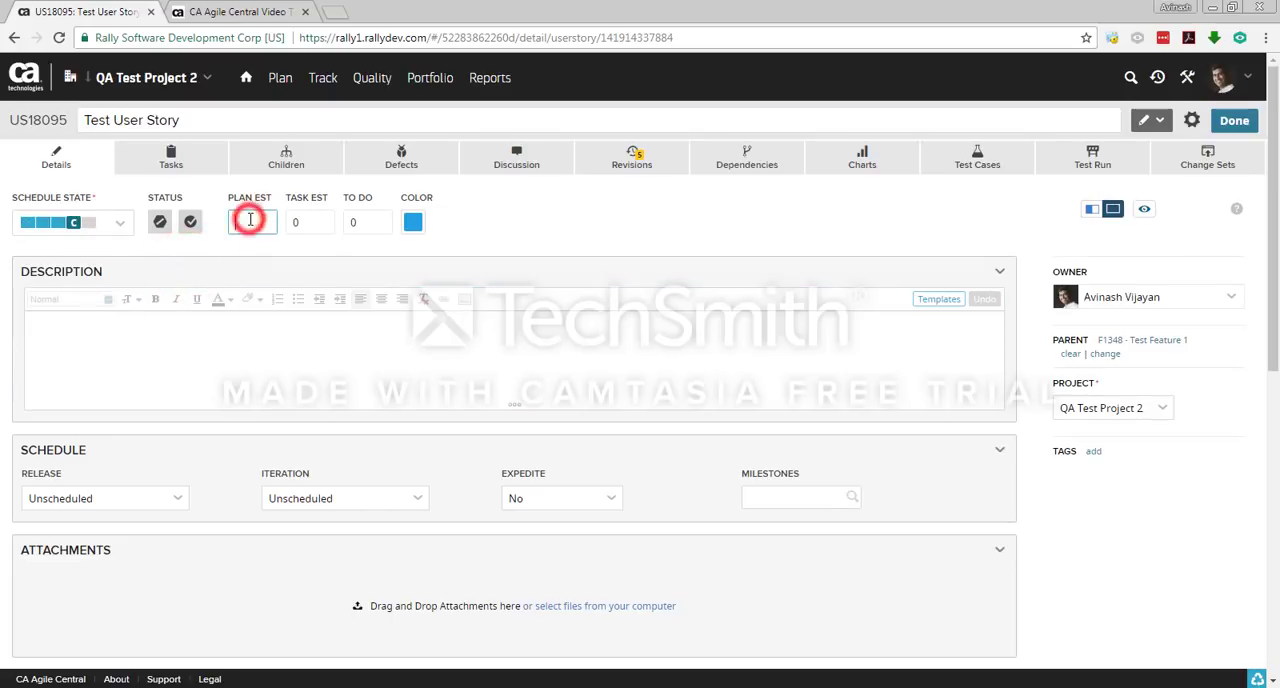
left_click_drag(233, 196, 276, 200)
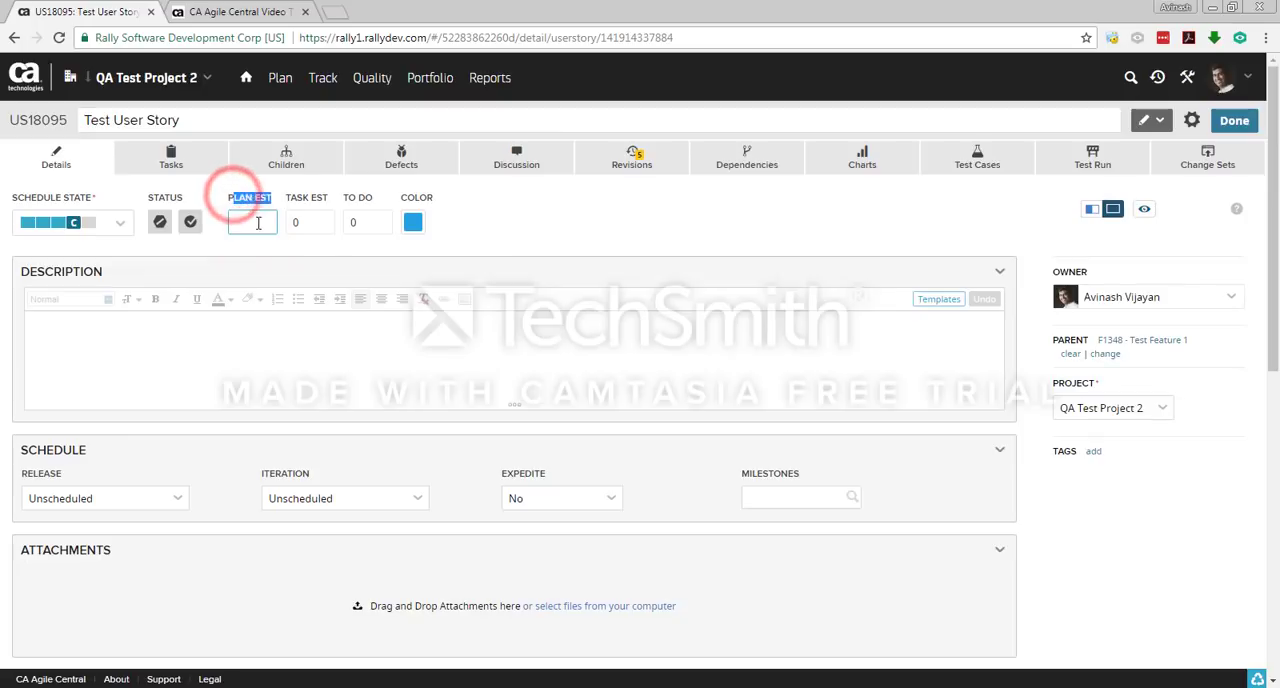
left_click(257, 222)
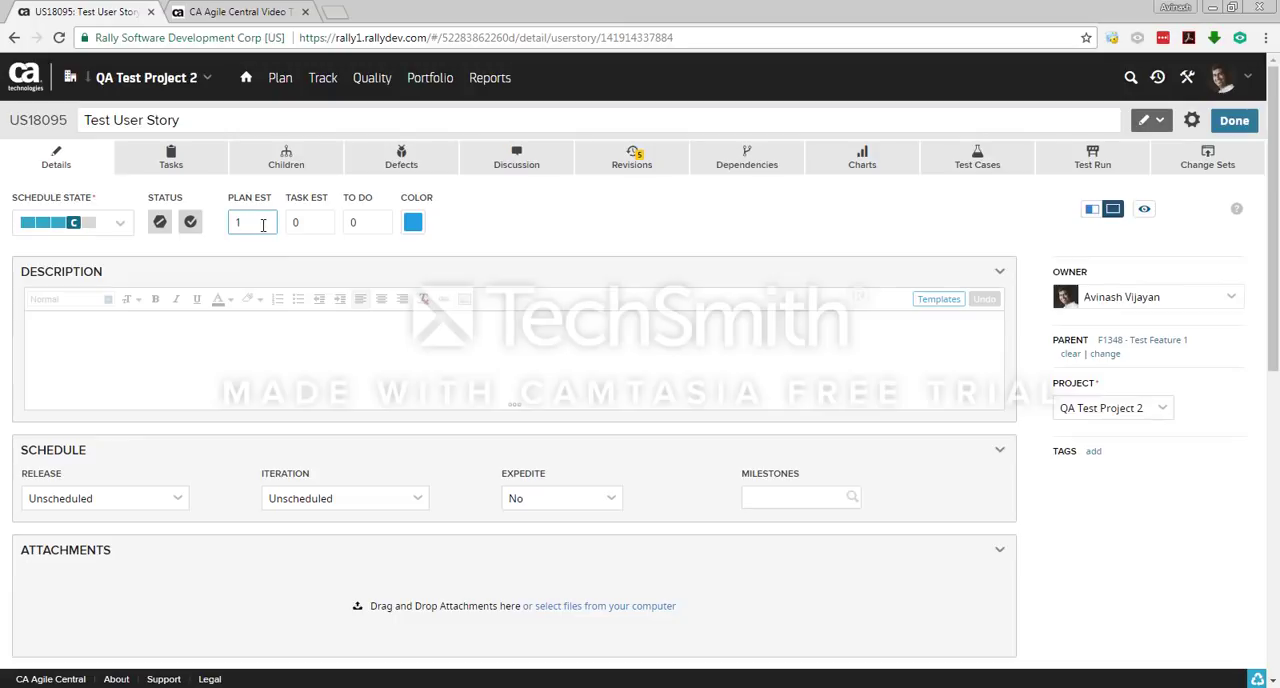
left_click(440, 226)
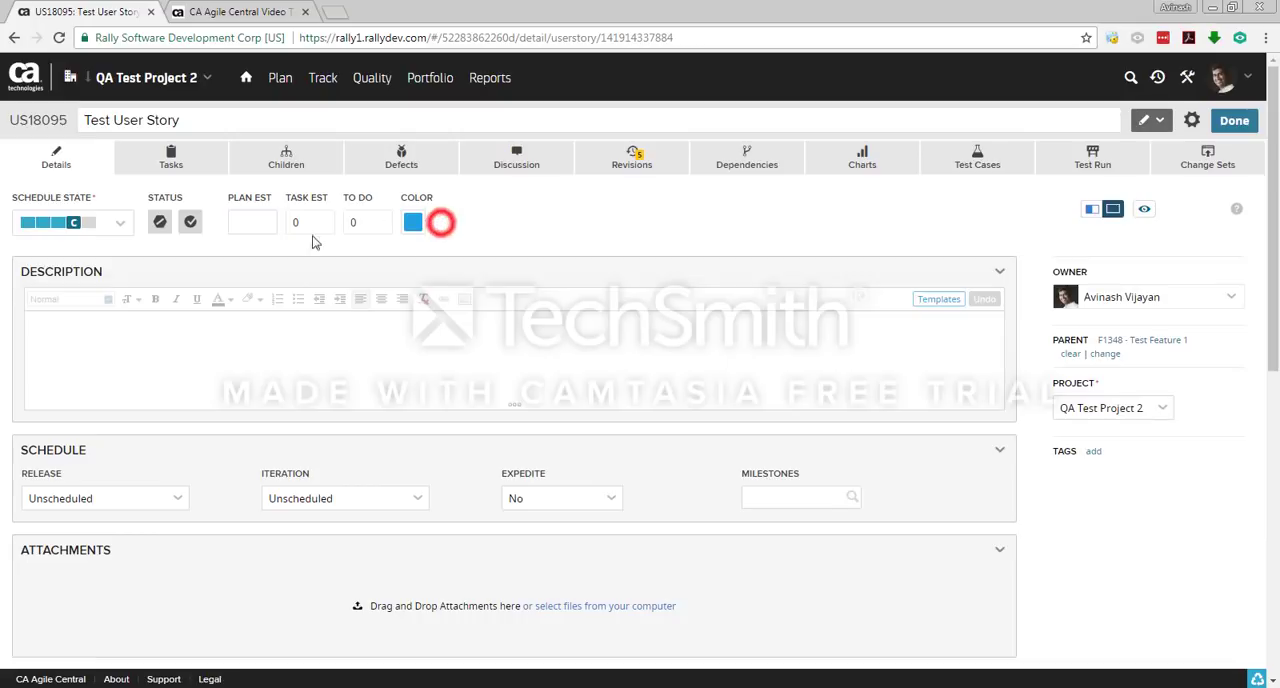
left_click(331, 222)
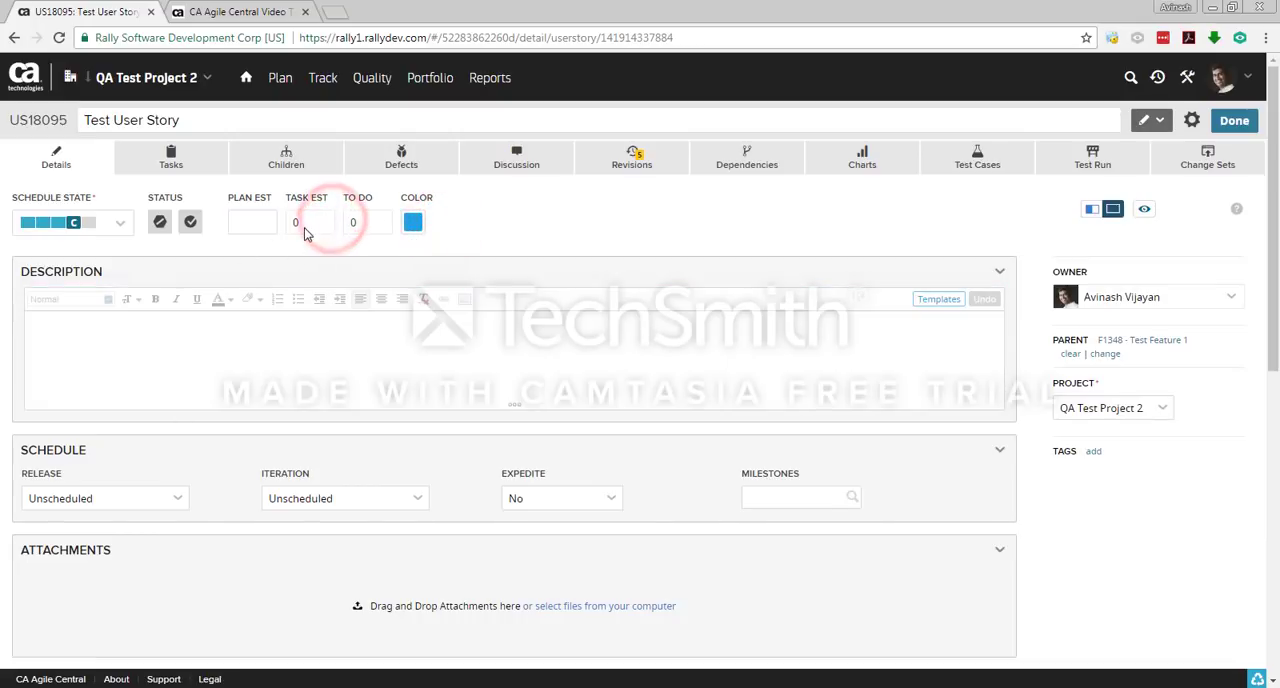
left_click(631, 240)
Step: Look over the user story's attachments, custom, notes and quality fields, and return to the project backlog
scroll(277, 452, "down", 4)
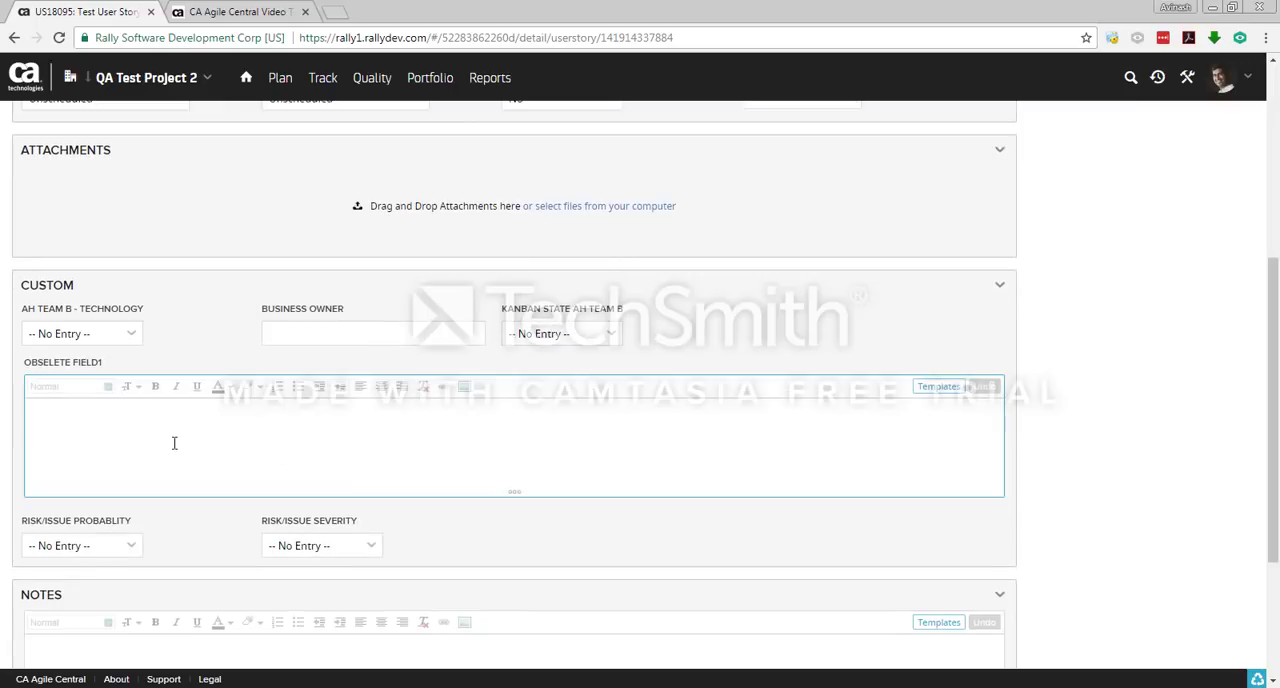
scroll(360, 506, "down", 2)
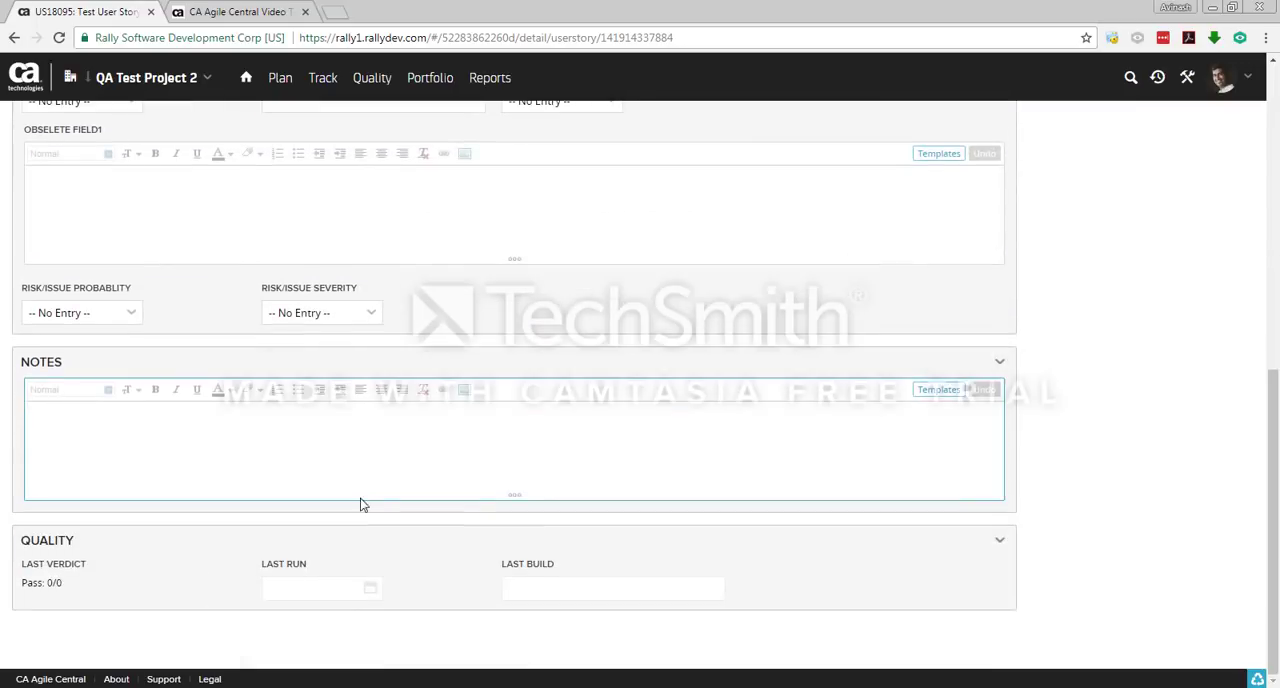
scroll(537, 511, "up", 6)
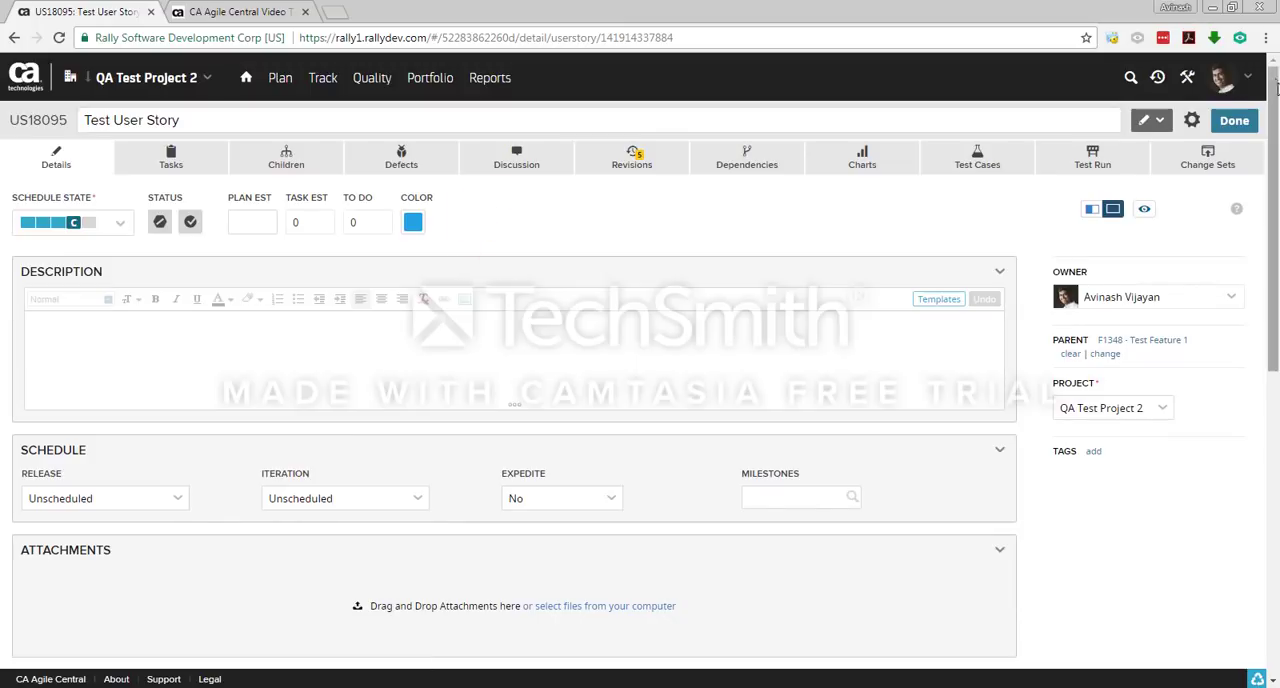
left_click(1235, 121)
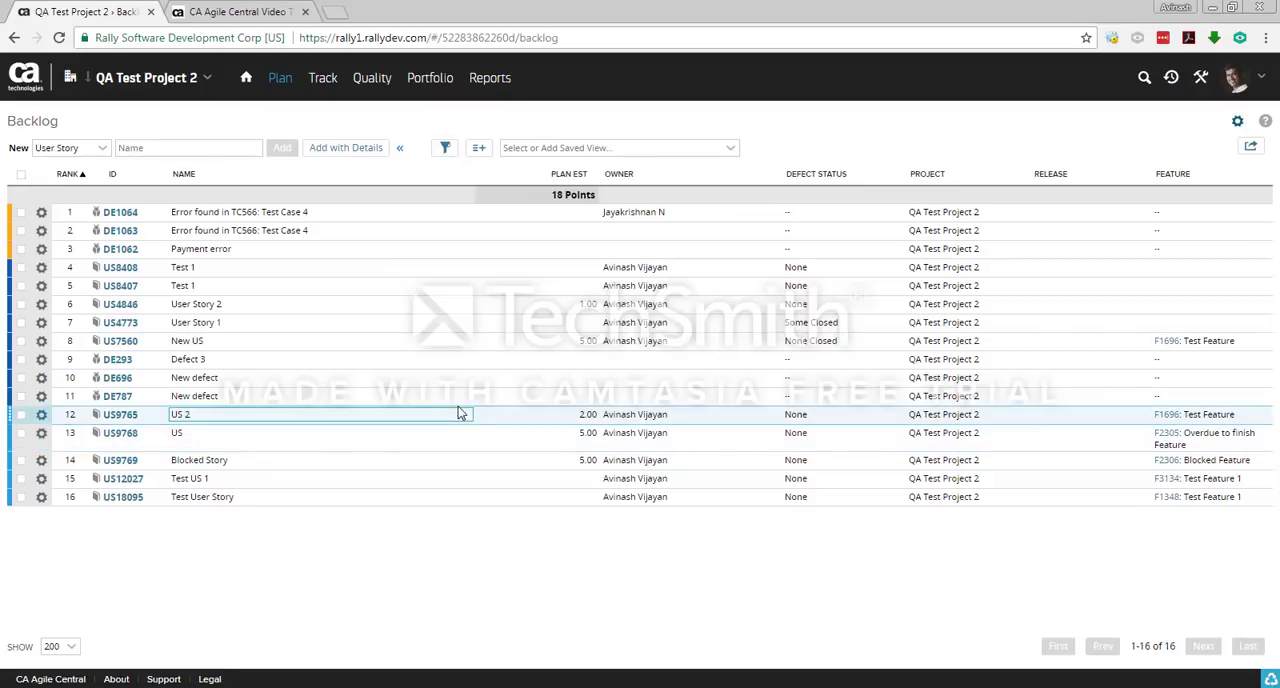
Step: Reopen Test User Story from the backlog and add a task named Test Task to it
left_click(120, 505)
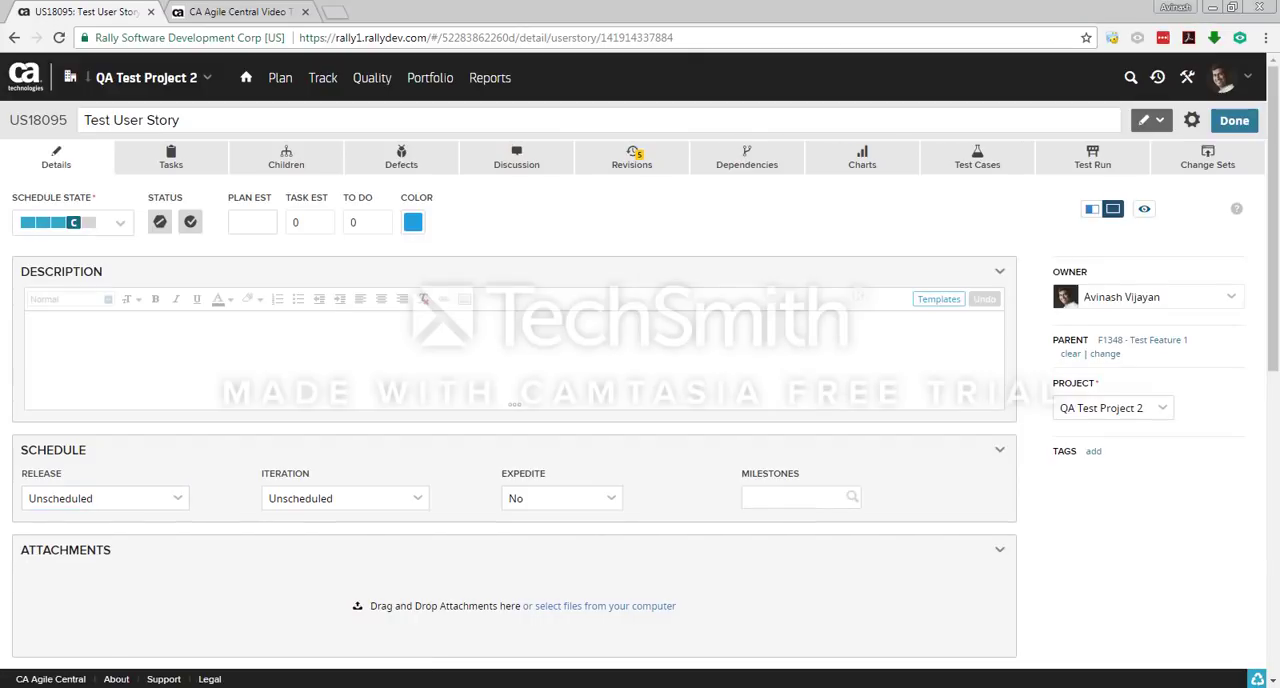
left_click(1060, 687)
left_click(1195, 632)
left_click(179, 158)
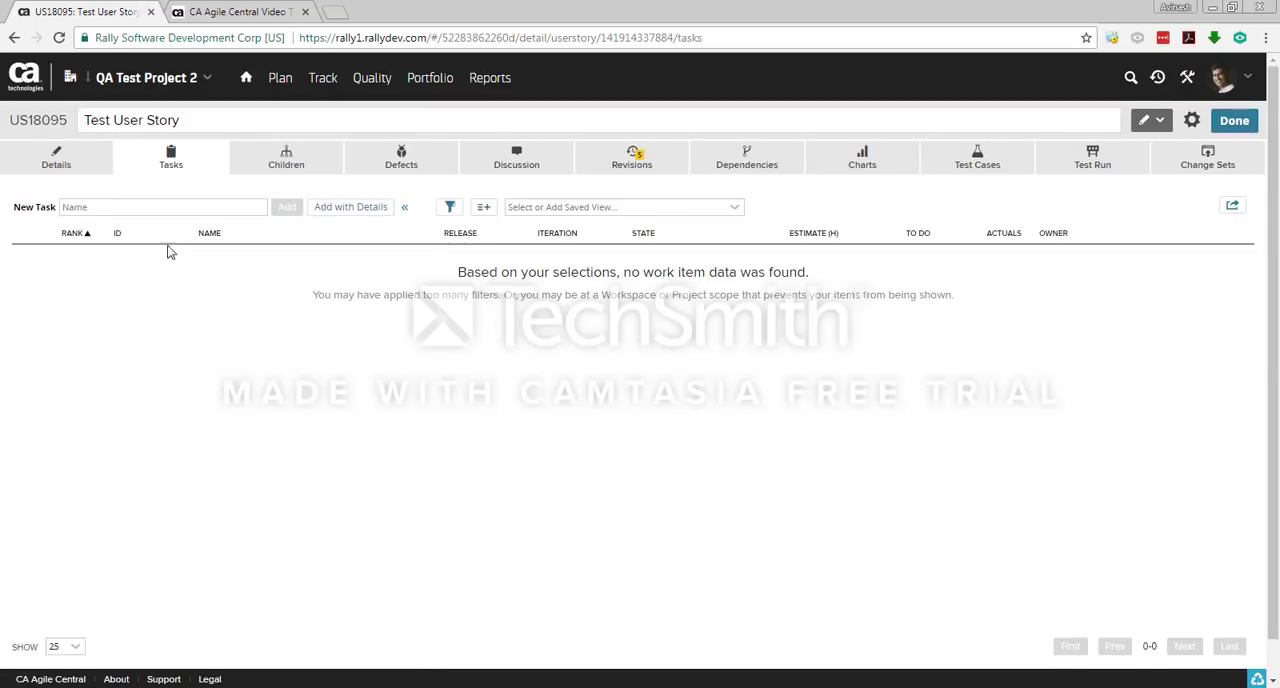
left_click(135, 205)
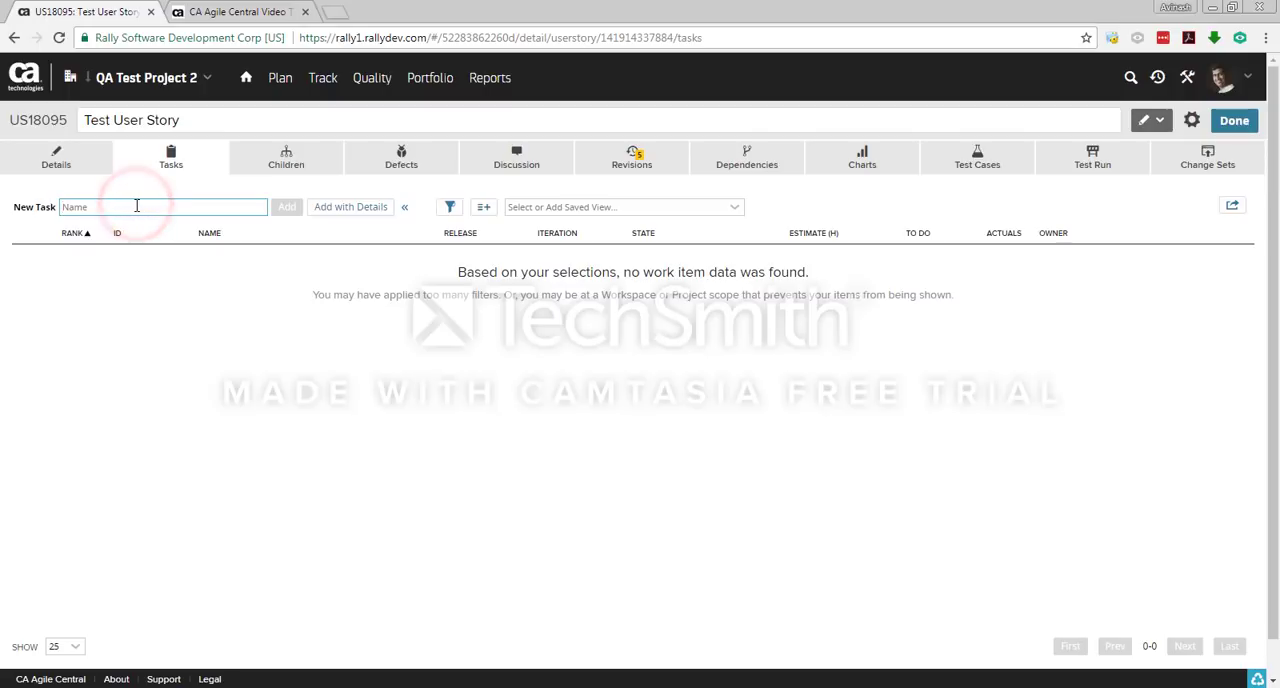
type("Test Task")
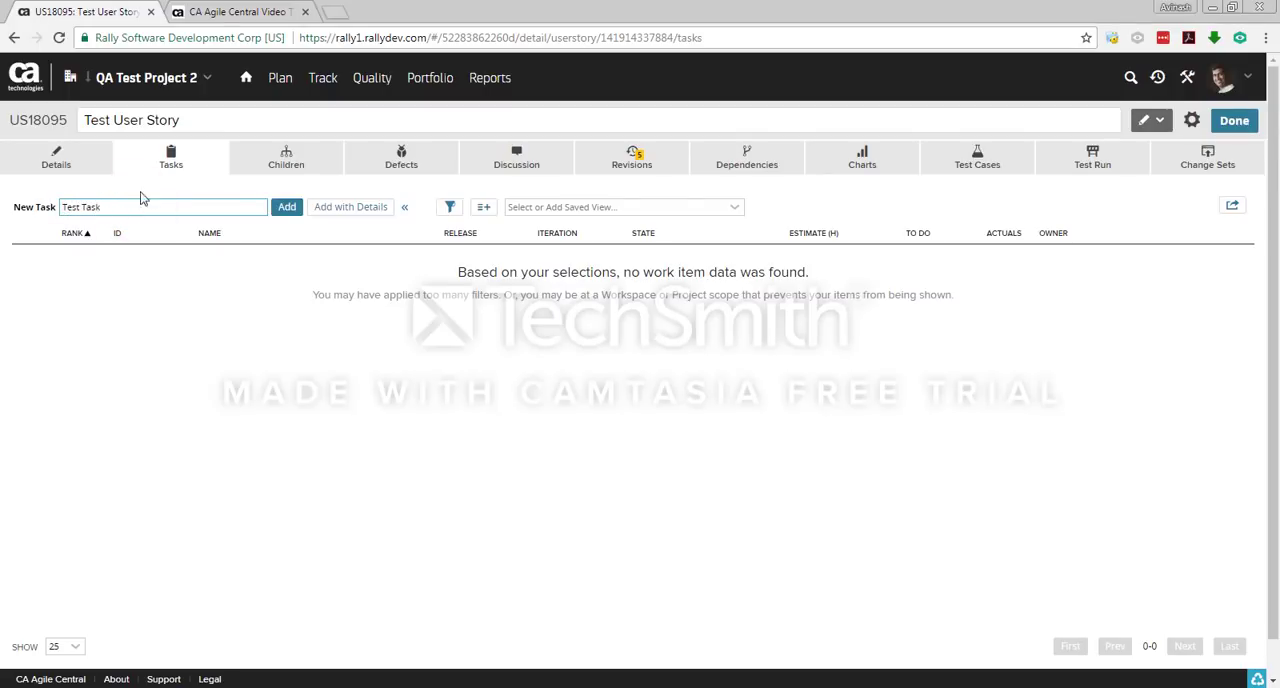
left_click(298, 215)
left_click(287, 207)
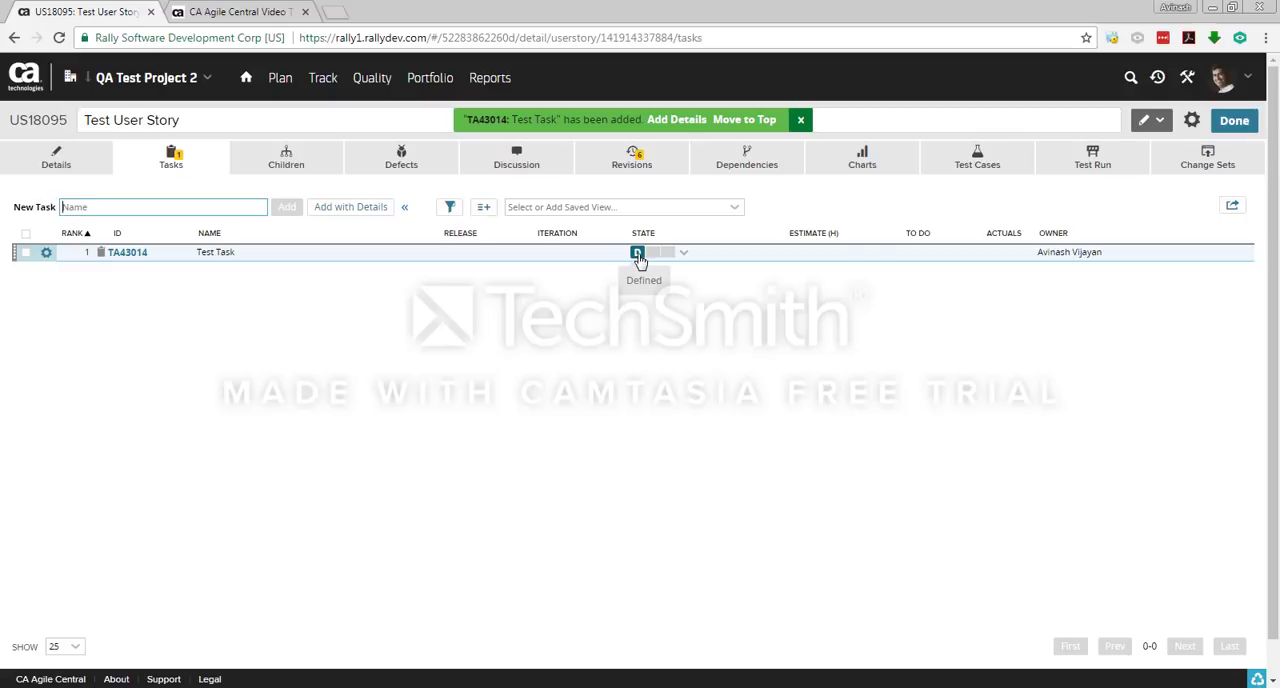
Step: Set Test Task's estimate to 5 hours in the user story's task list
left_click(829, 252)
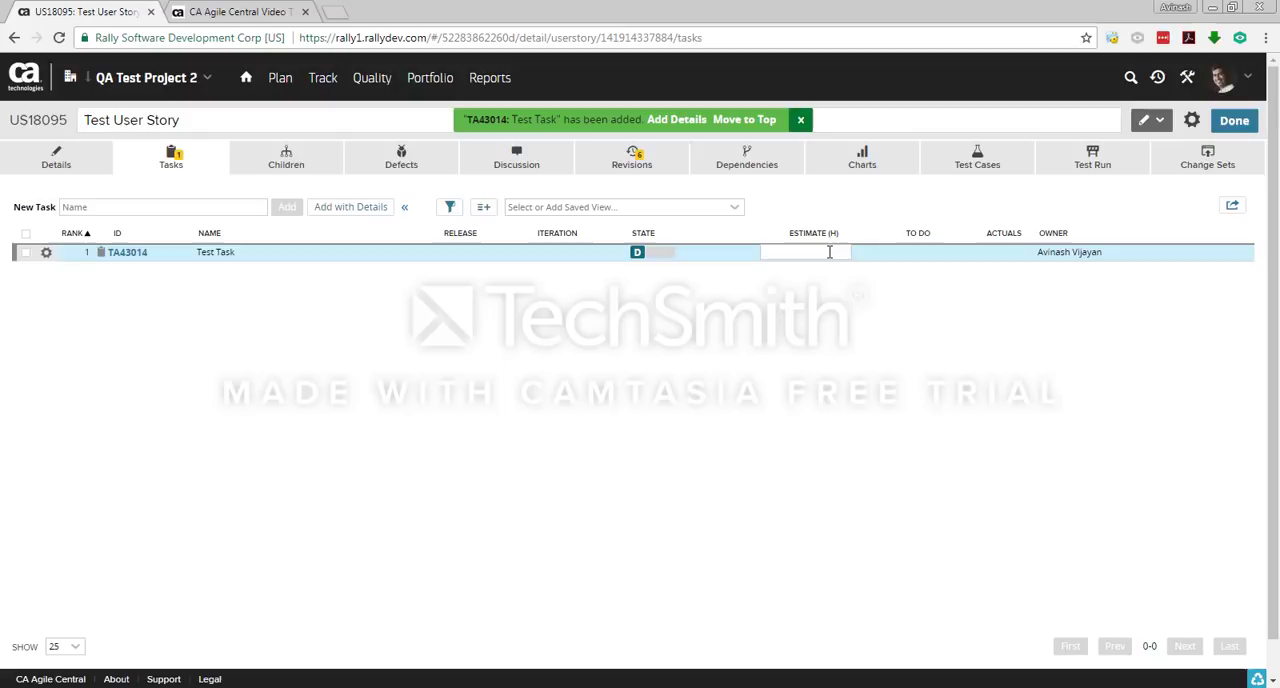
type("5")
left_click(870, 338)
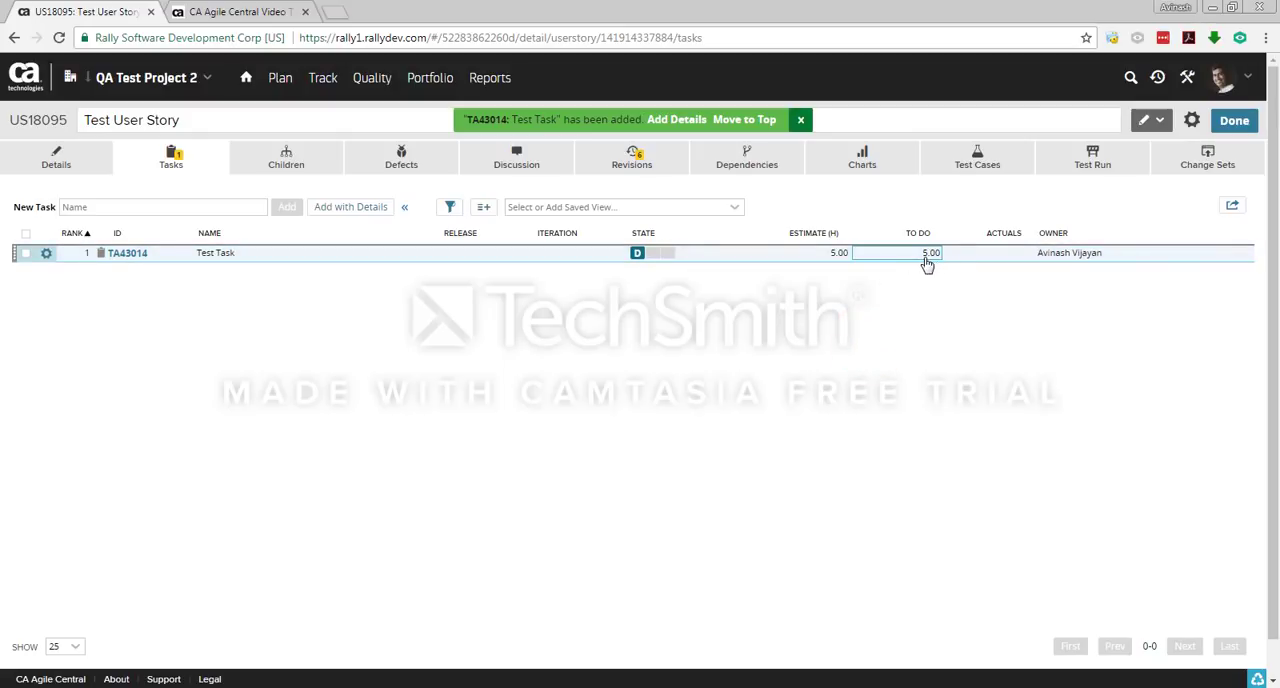
left_click(940, 335)
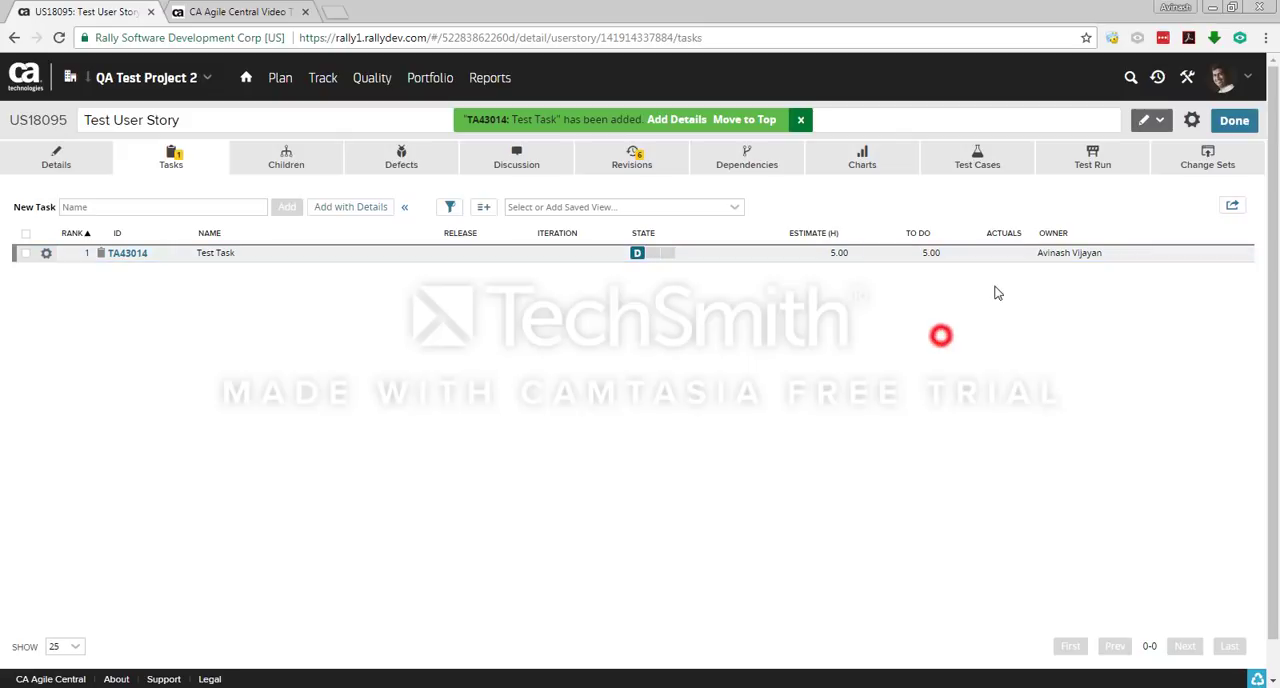
left_click(938, 366)
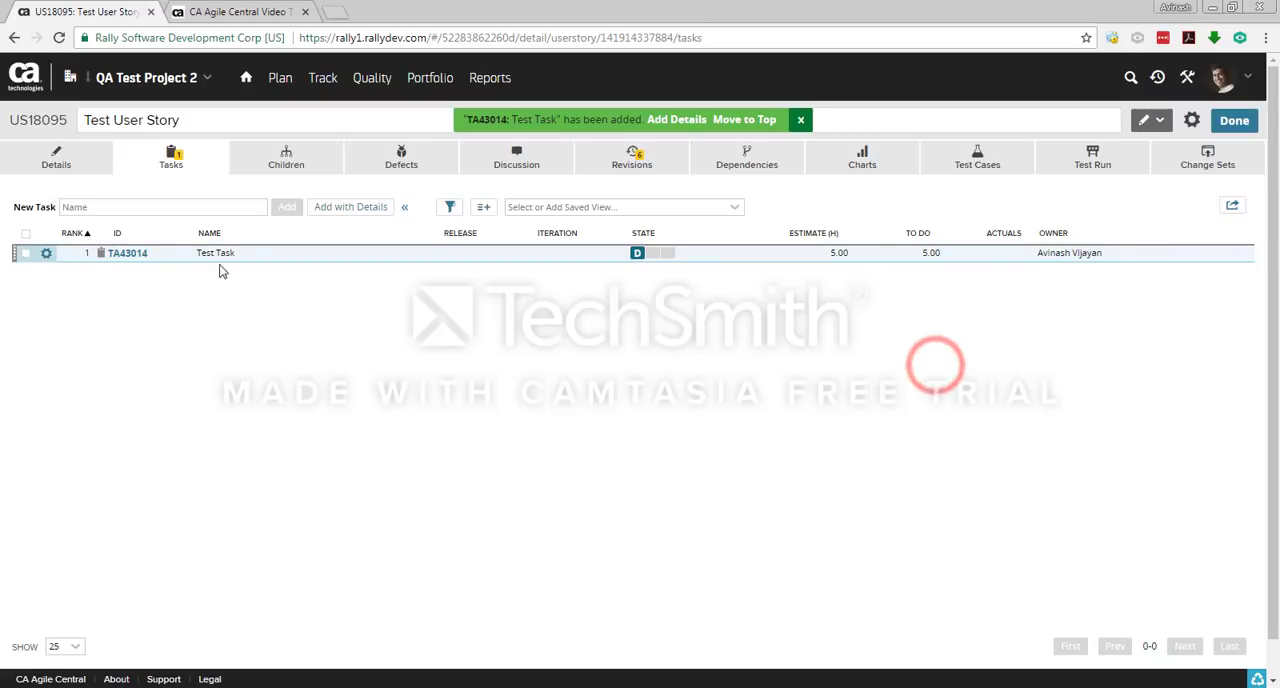
Step: Start a second task with details, named Tesk 2, and enter Testing as its description
type("Test 2")
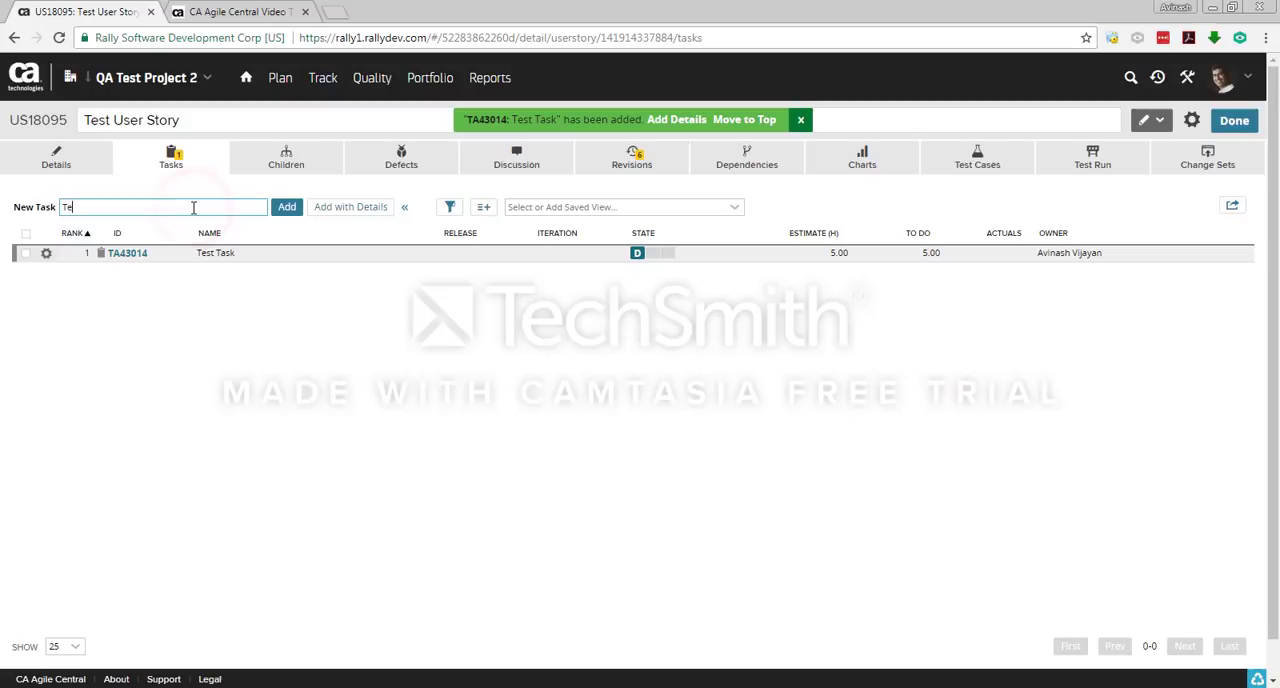
left_click(345, 209)
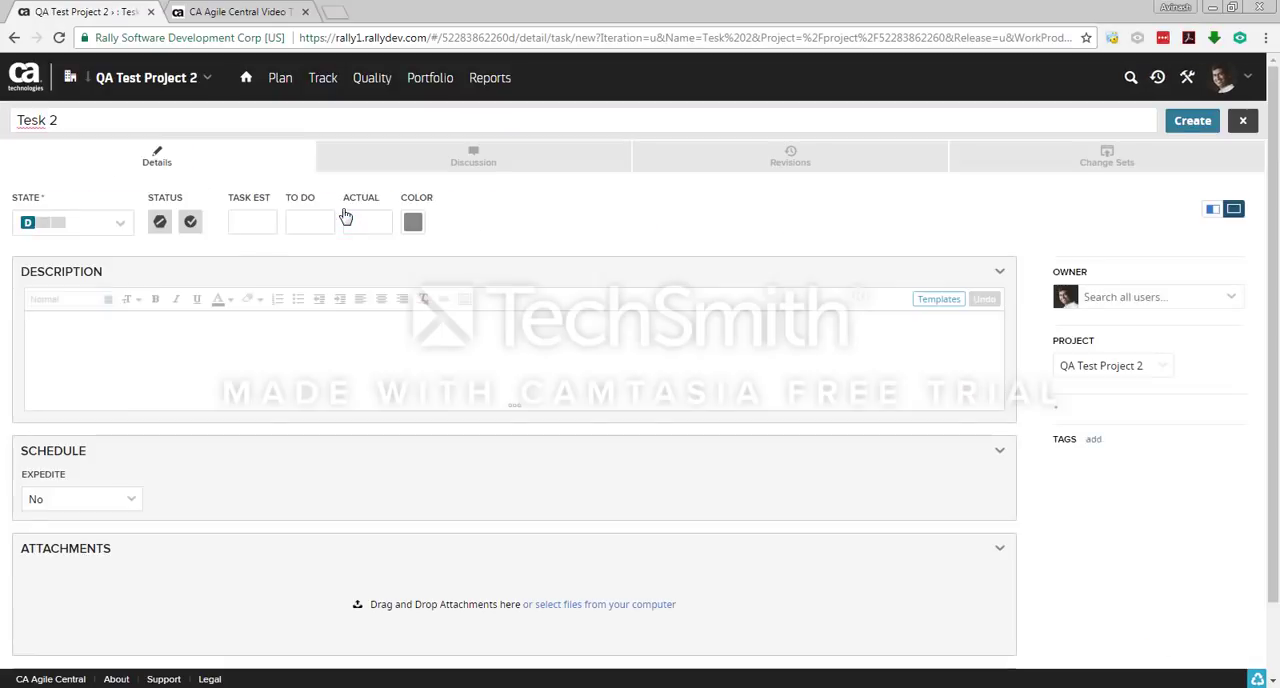
left_click(203, 337)
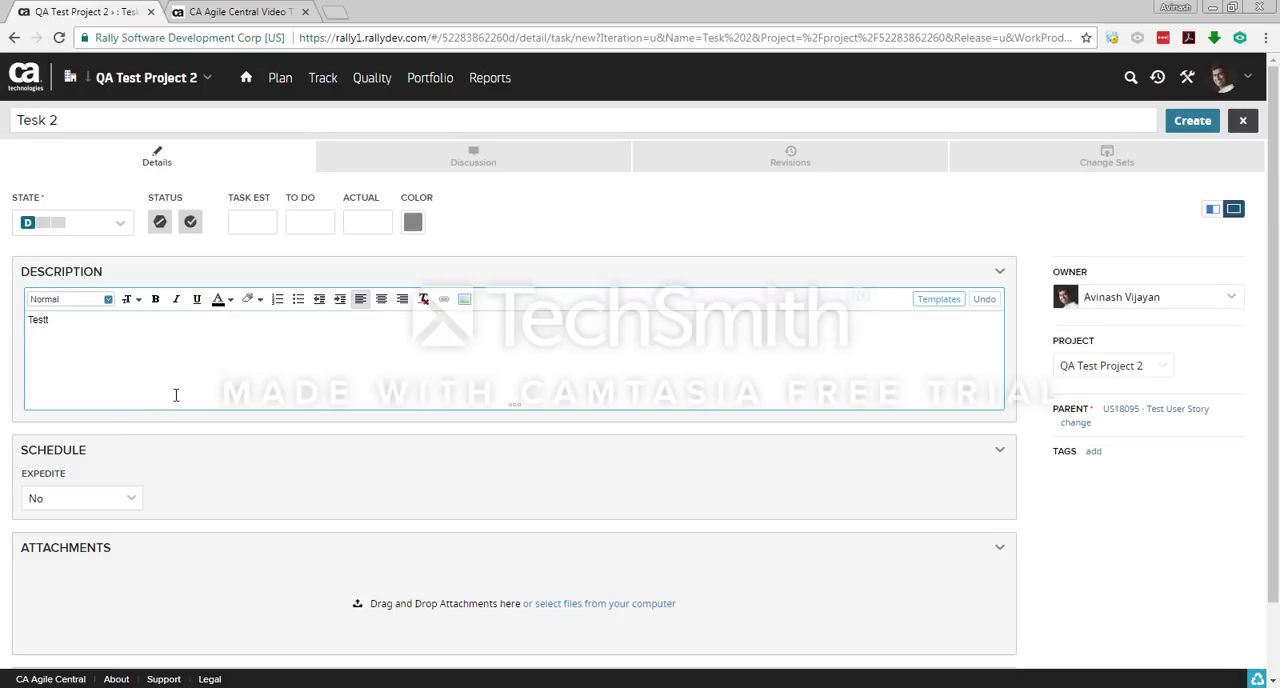
type("Testing")
key("Num_Lock")
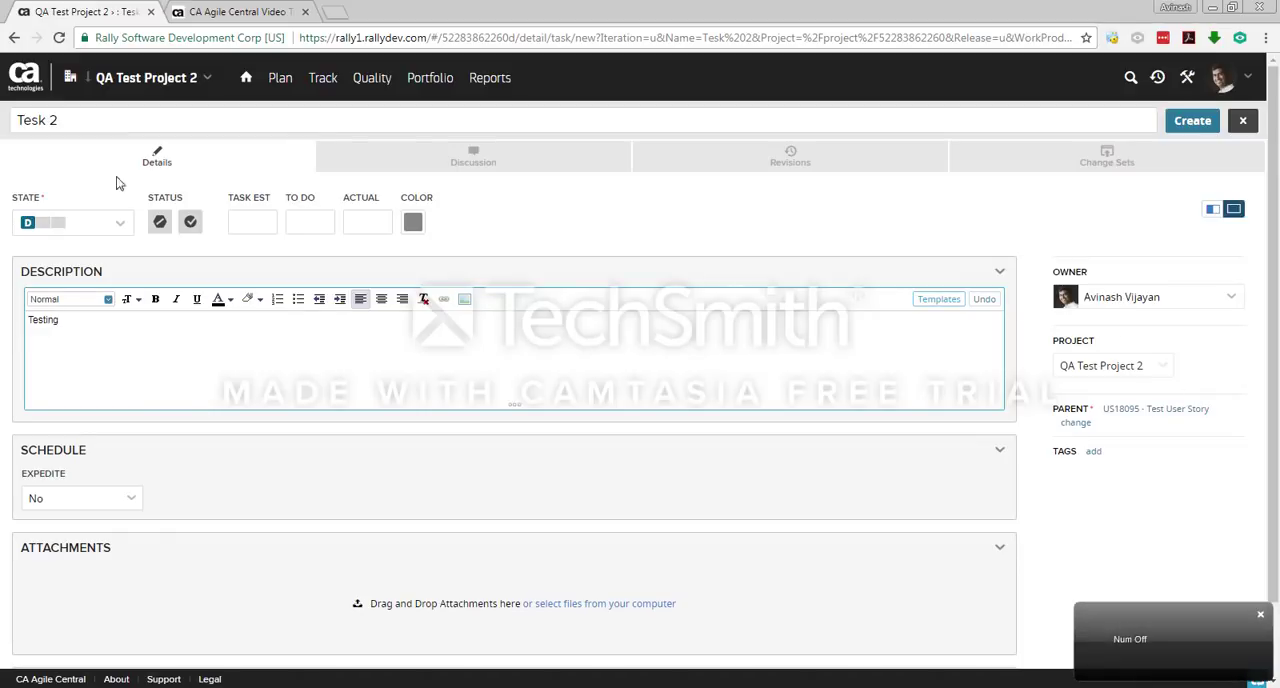
Step: Set the new task's estimate to 5, create the task and return to the user story's task list
left_click(255, 221)
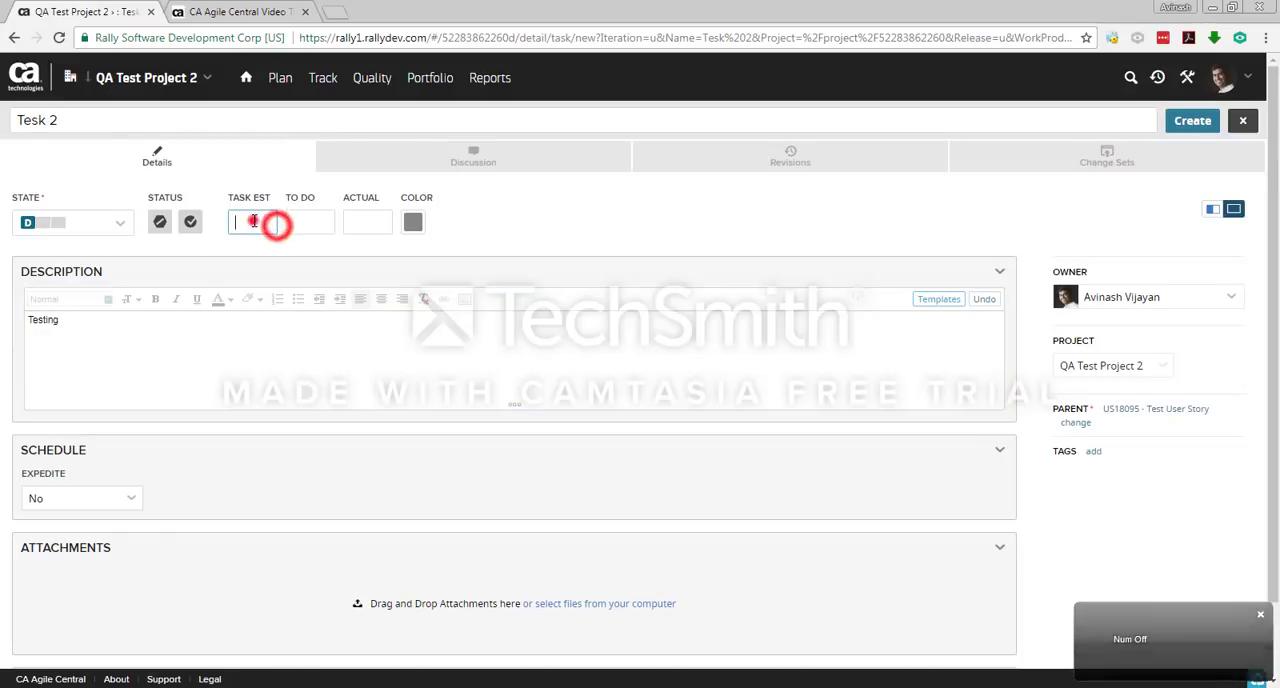
type("5")
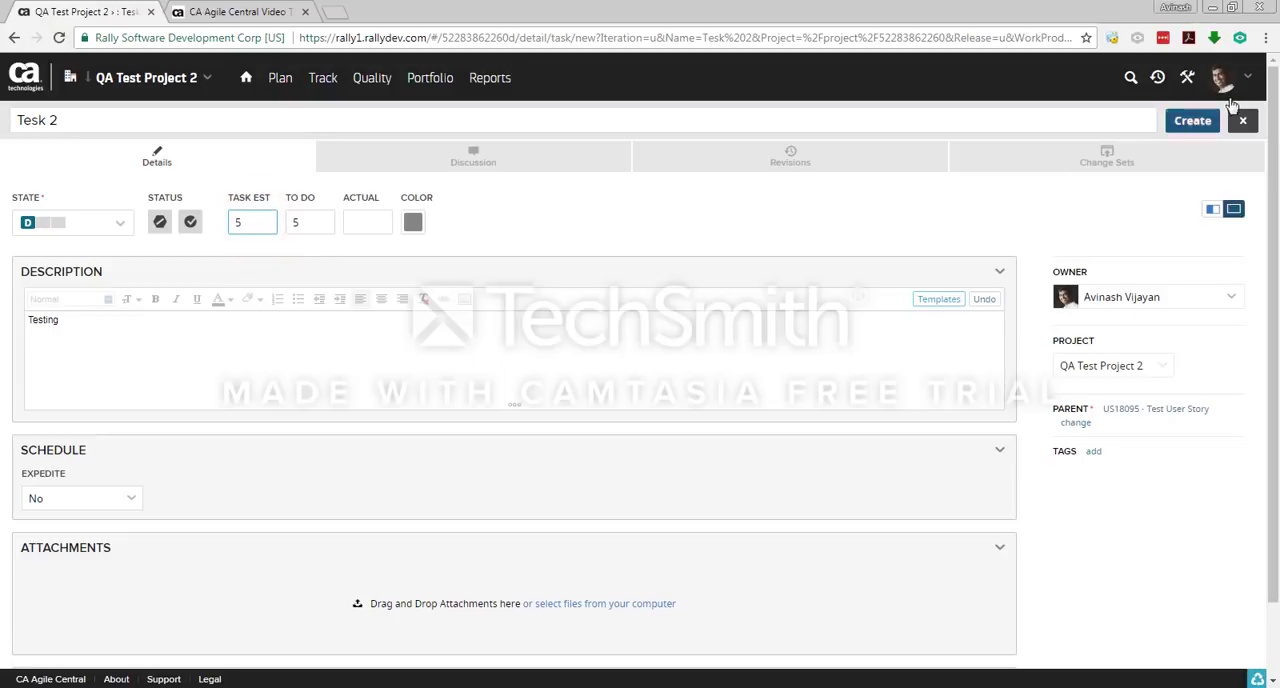
left_click(1192, 121)
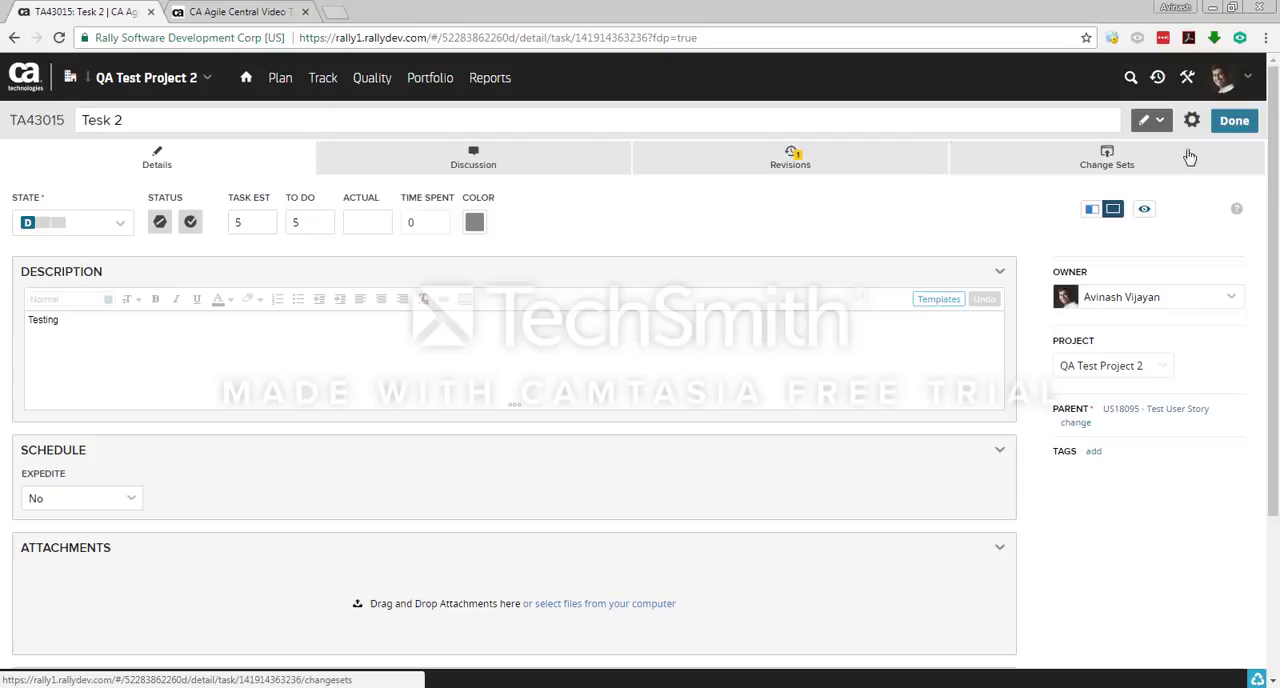
left_click(1233, 121)
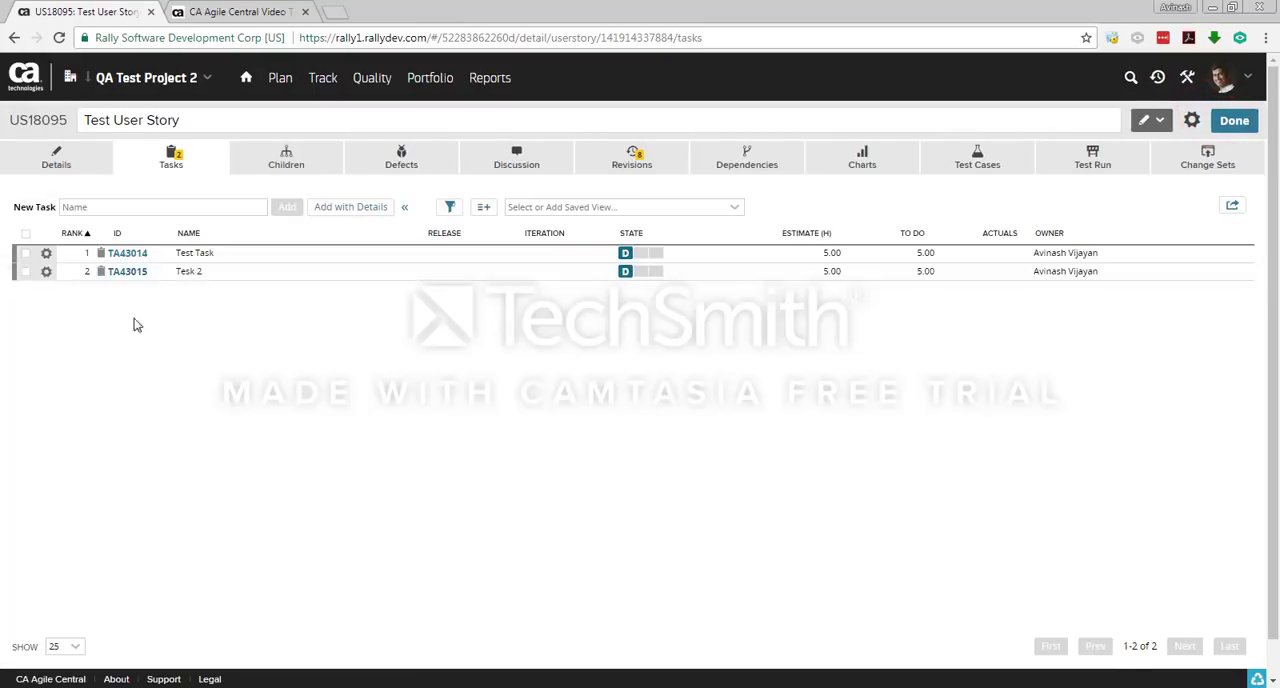
Step: Check the task estimate and to-do totals in the user story's details, and return to its task list
left_click(222, 383)
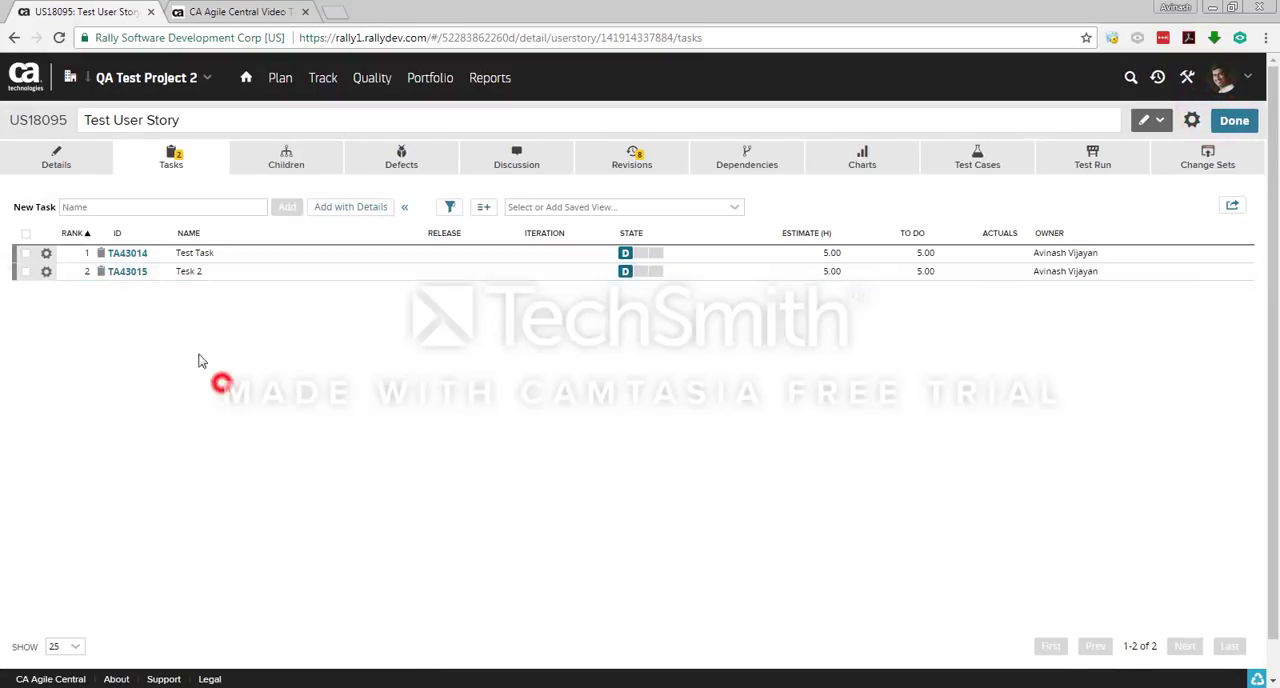
left_click(60, 155)
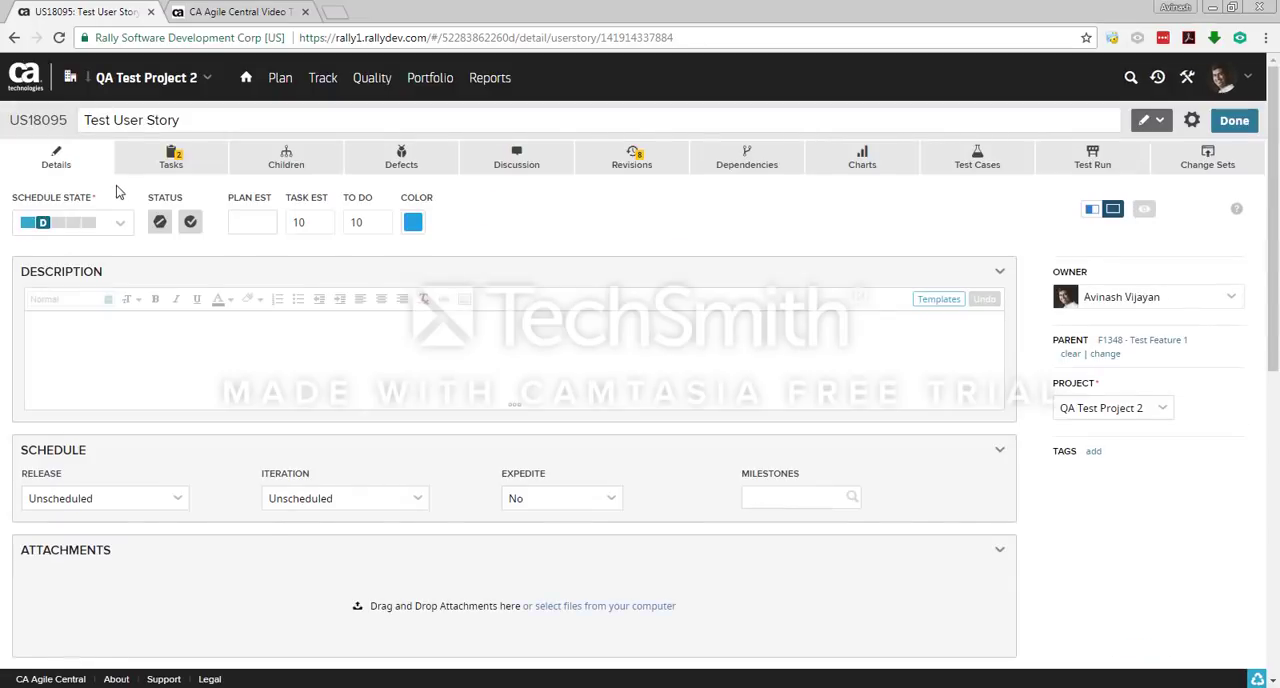
left_click_drag(299, 222, 293, 223)
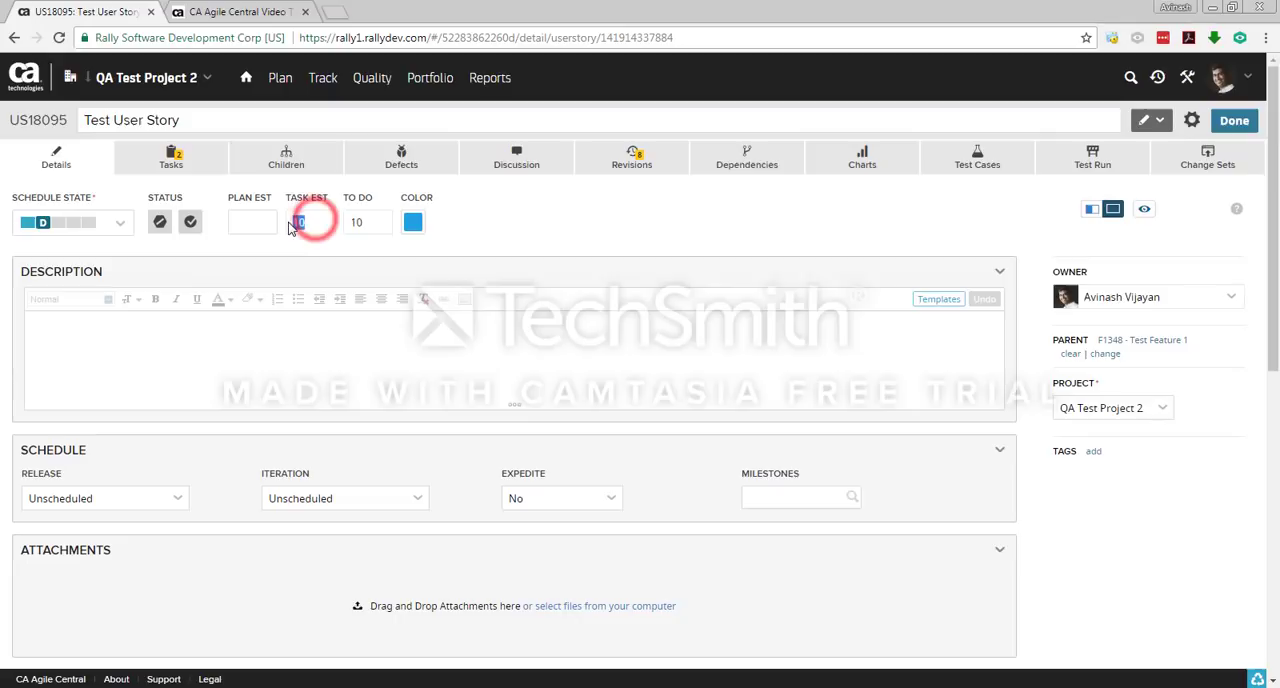
left_click(306, 220)
left_click(192, 158)
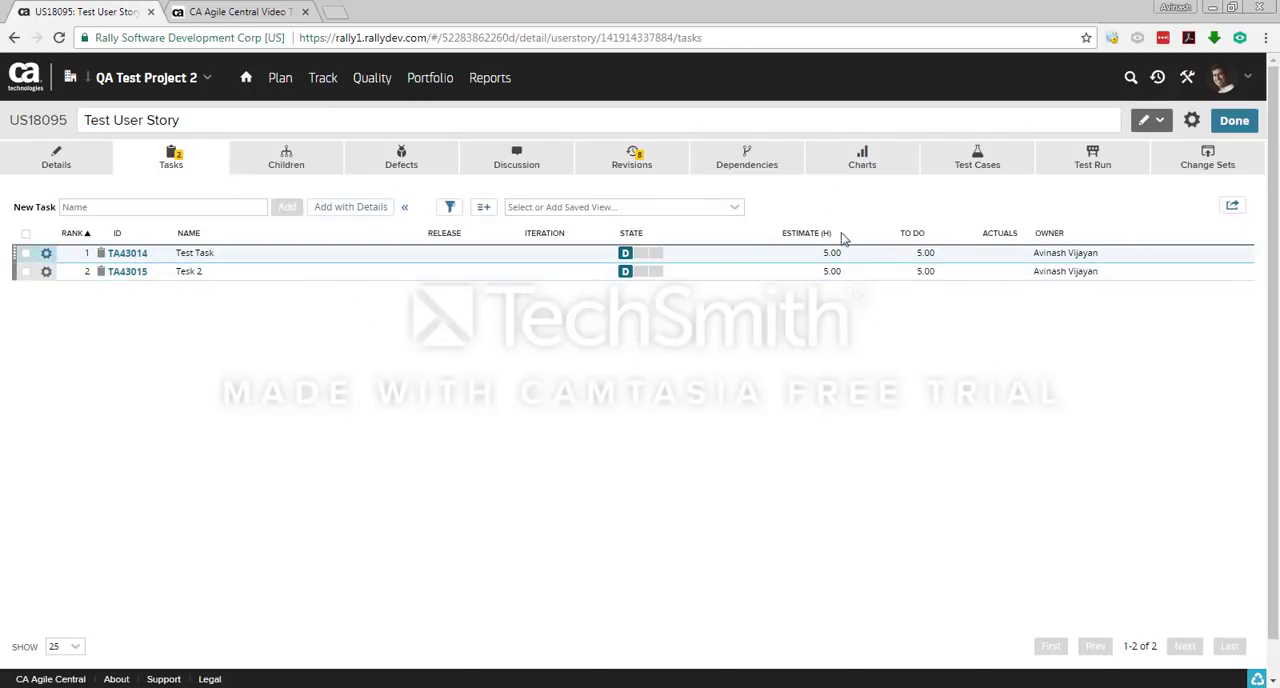
Step: Open the user story's details and review its task estimate and to-do fields
left_click(74, 151)
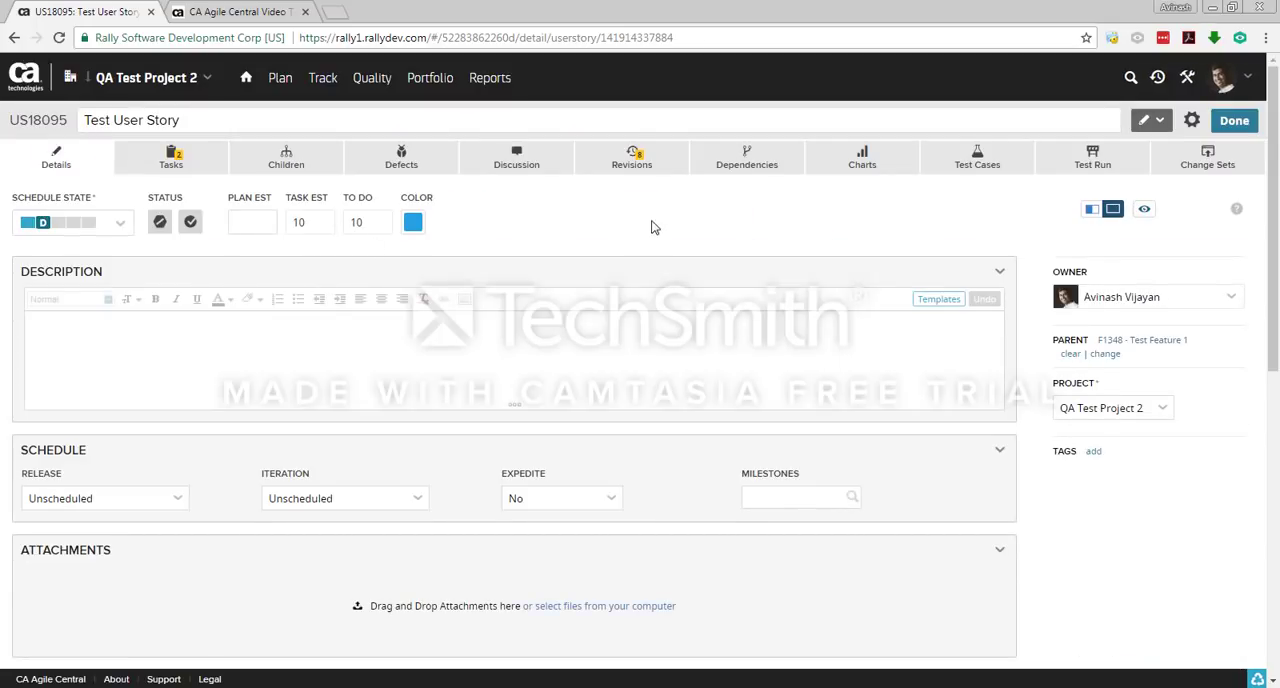
left_click(651, 227)
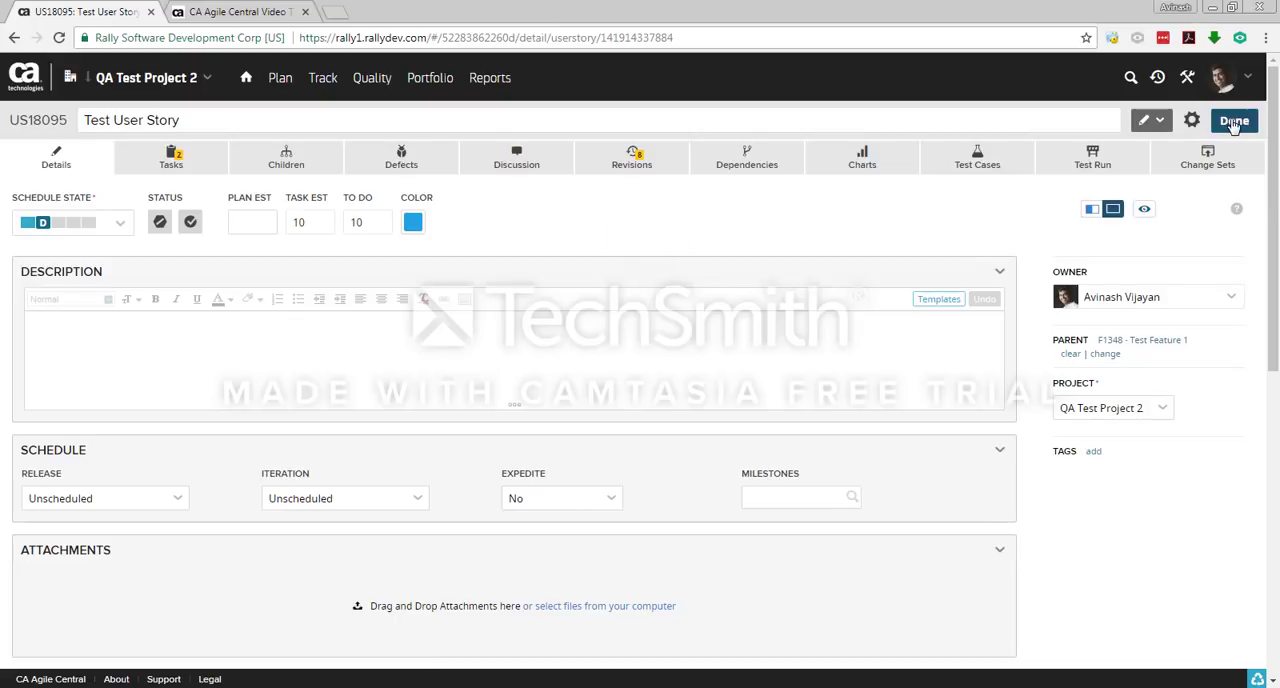
left_click(564, 223)
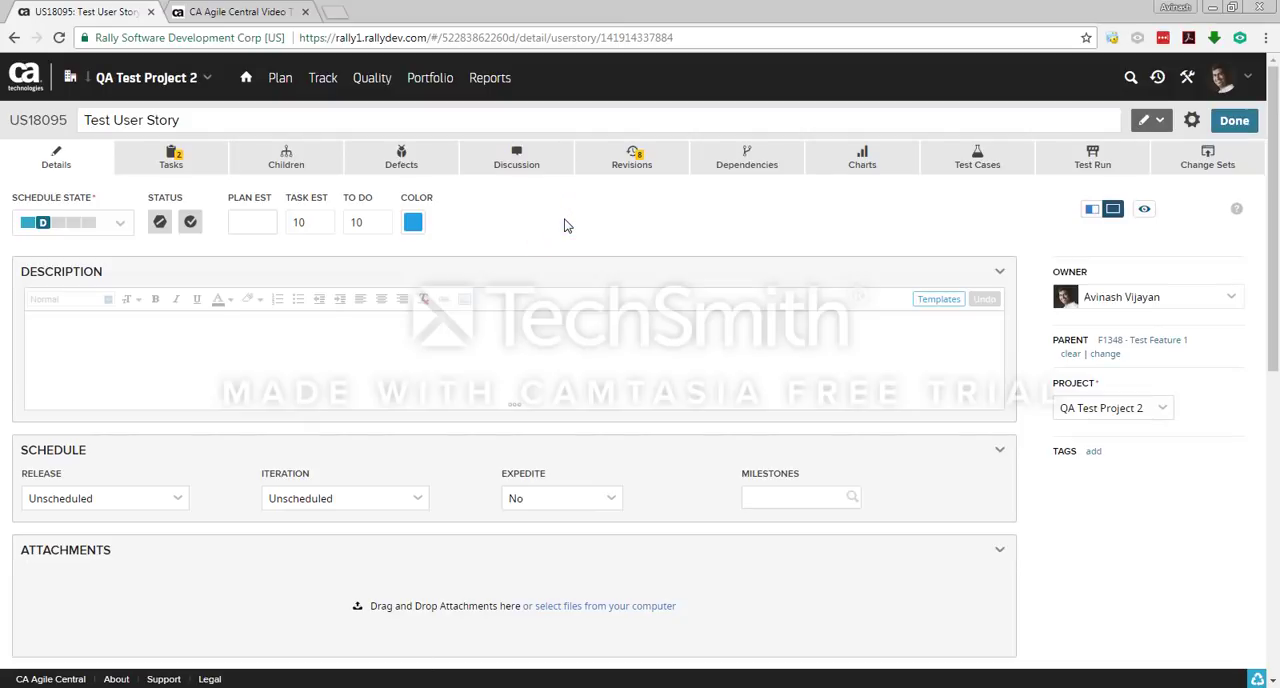
Step: Start a new test case for the user story and name it Test case name
left_click(979, 162)
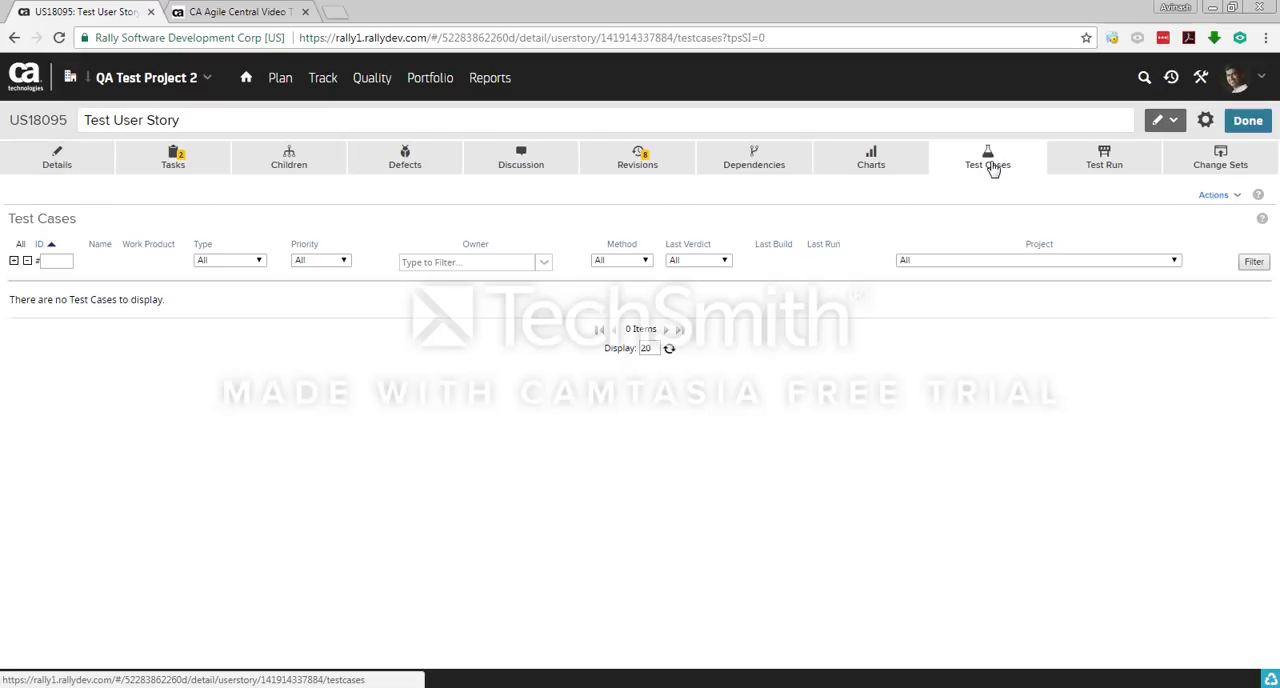
mouse_move(1223, 197)
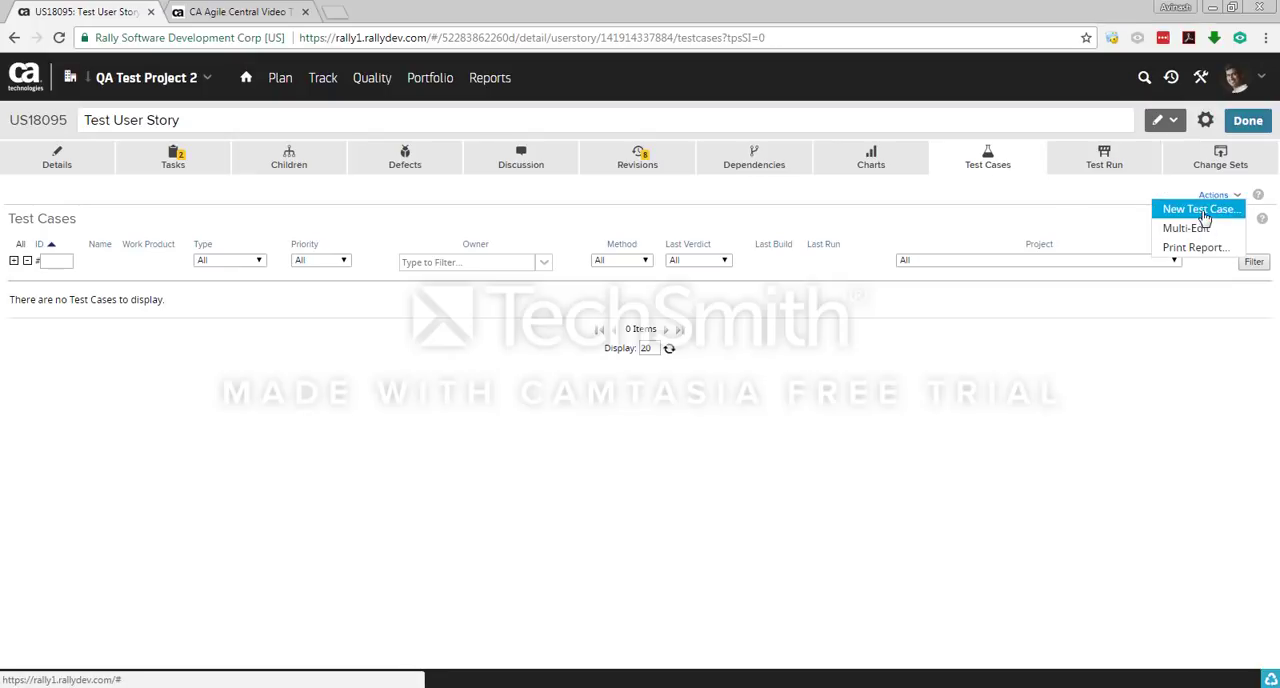
left_click(1203, 210)
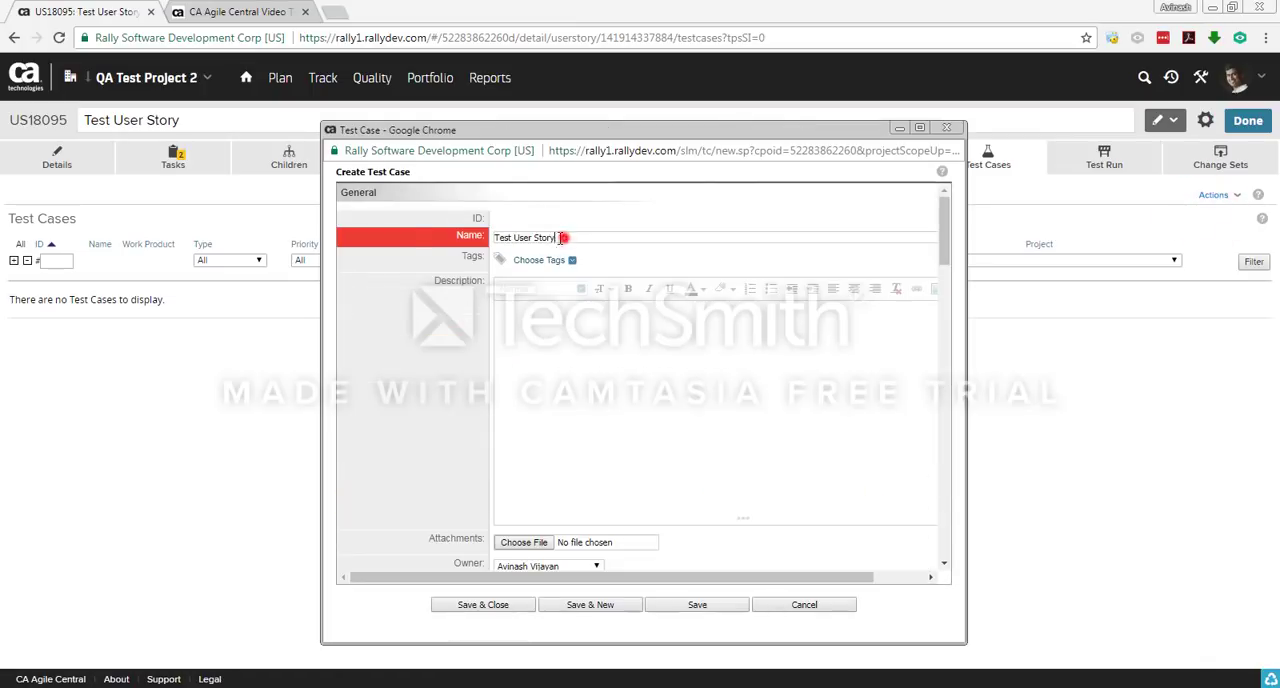
triple_click(560, 237)
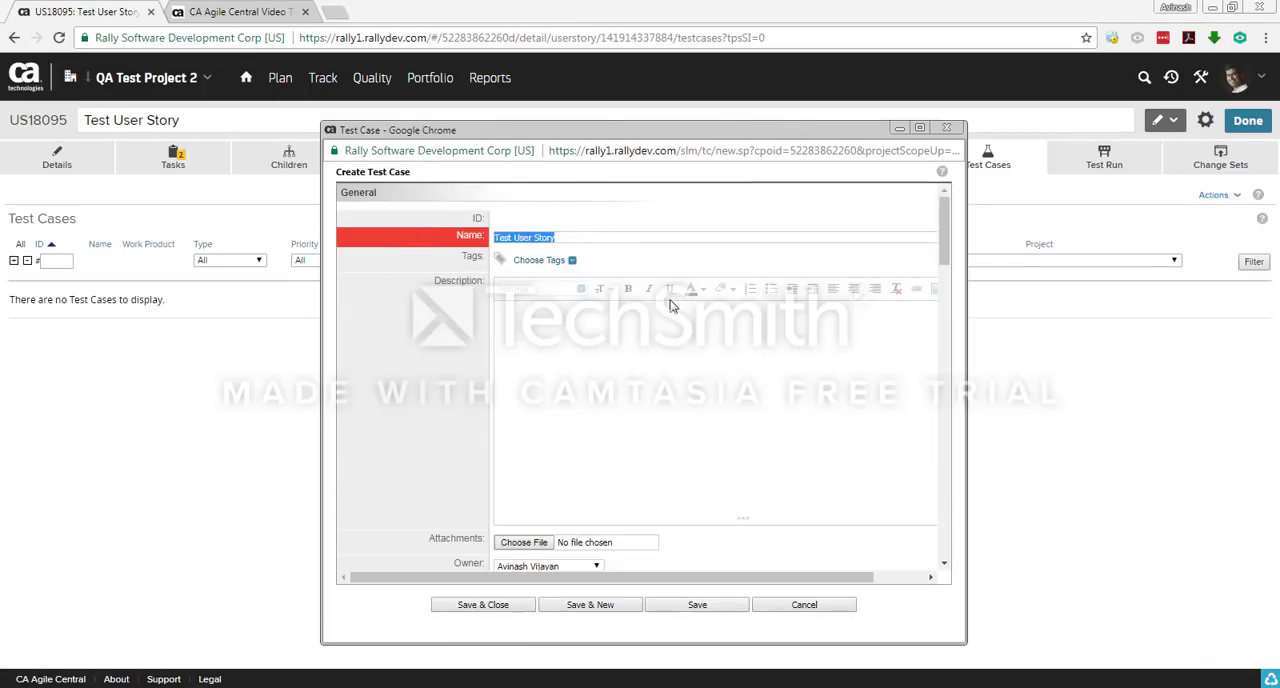
type("Te")
Step: Review the test case's description, type, method and pre-condition fields, then save and close it
left_click(610, 364)
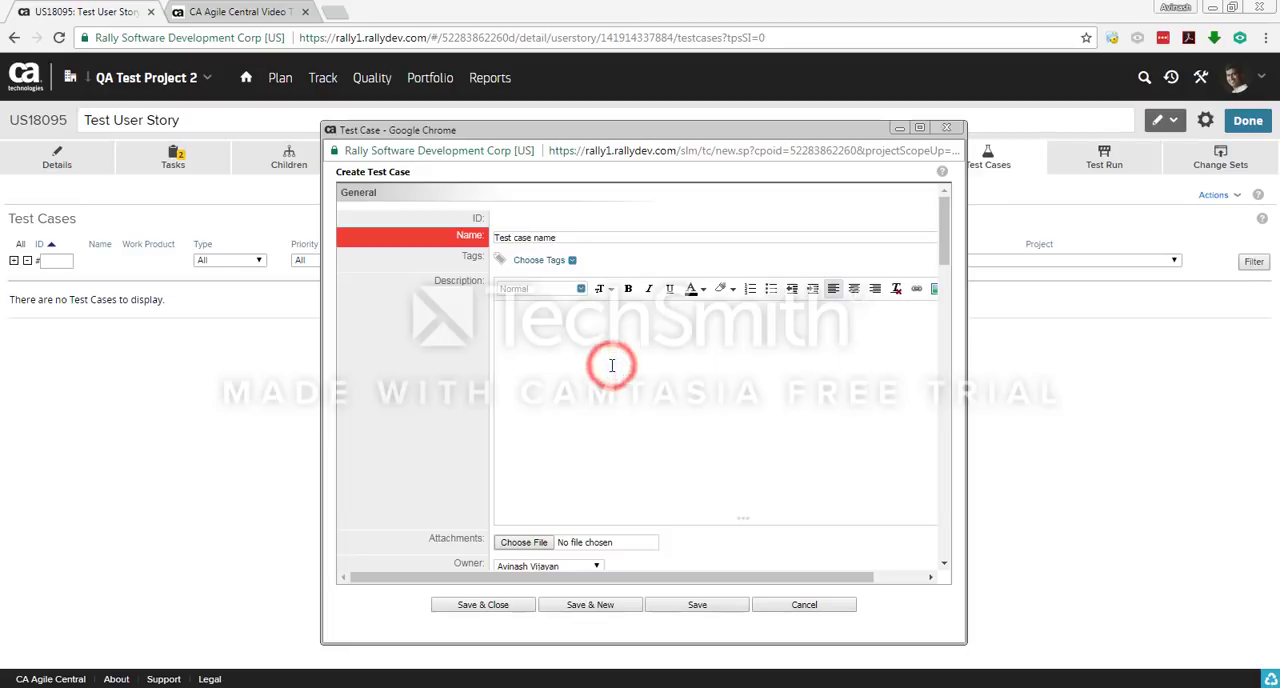
scroll(615, 363, "down", 2)
scroll(617, 363, "down", 2)
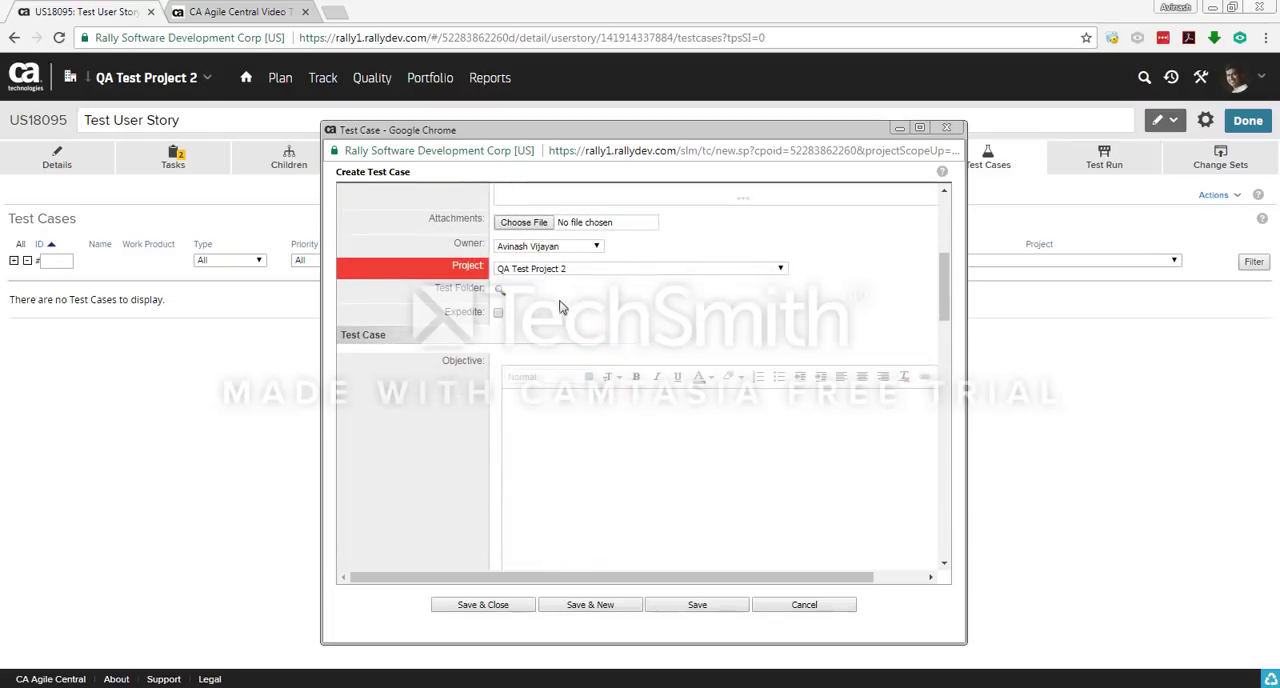
scroll(615, 323, "down", 7)
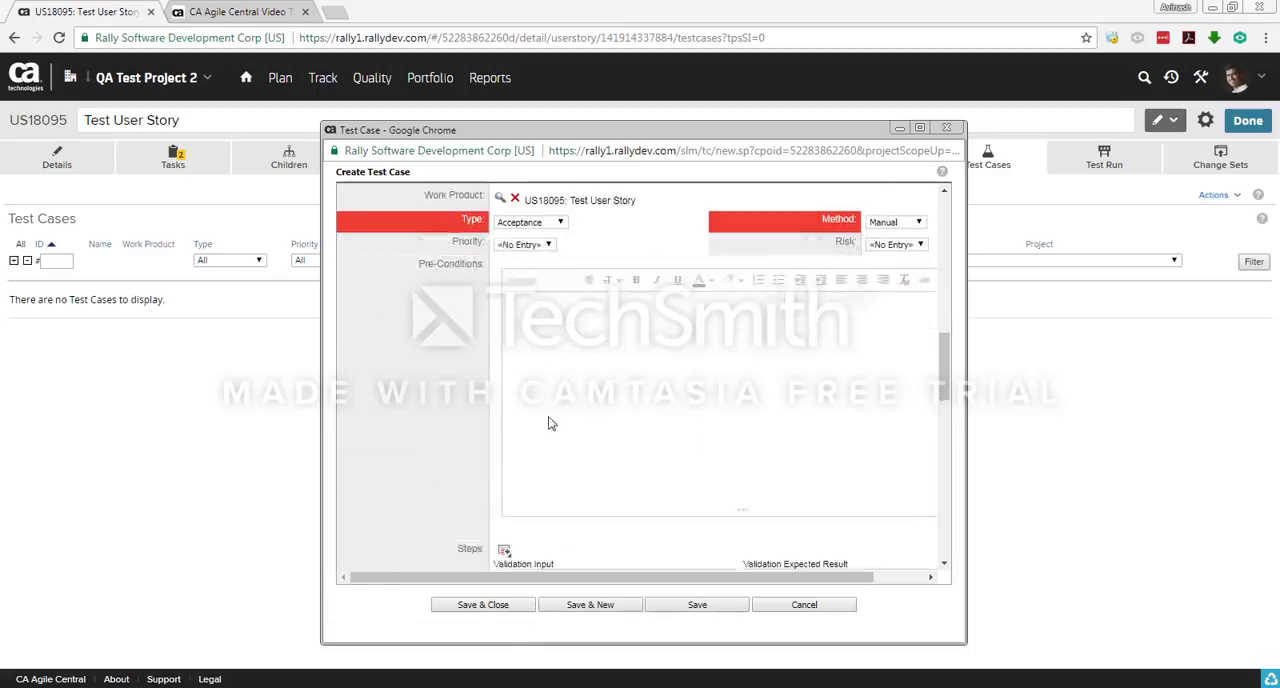
left_click(484, 605)
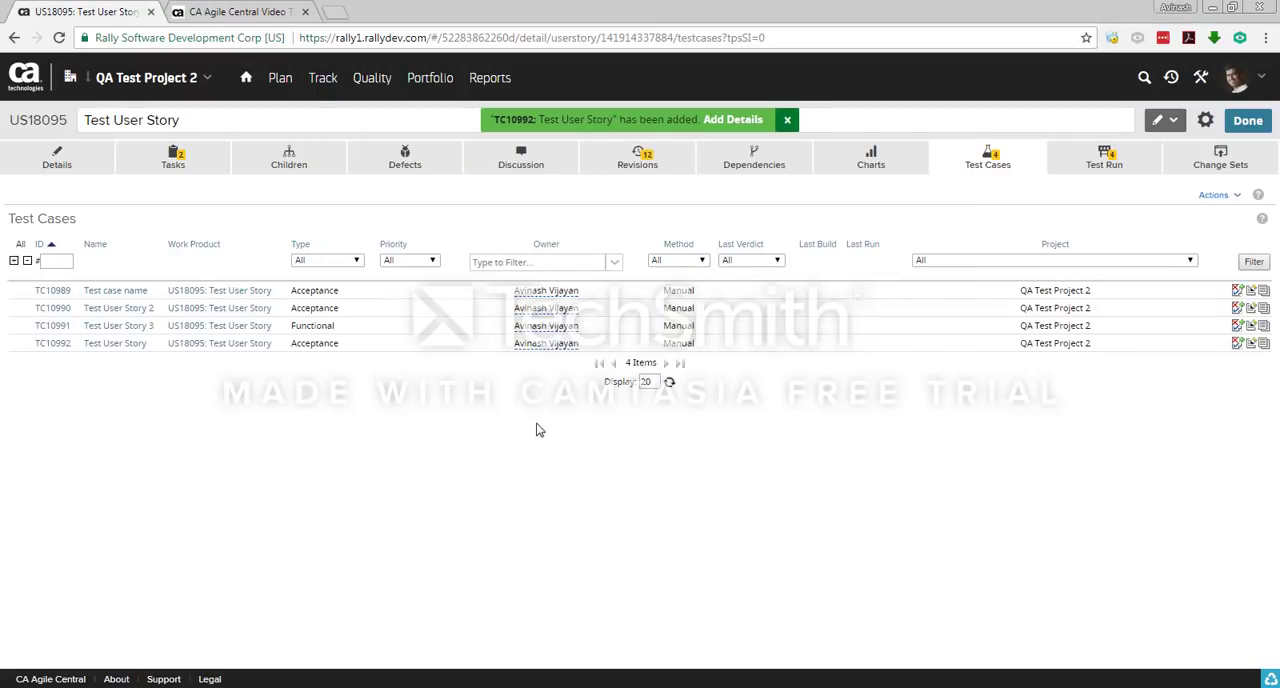
Step: Start a new defect with details for the user story, named Issue found
left_click(405, 160)
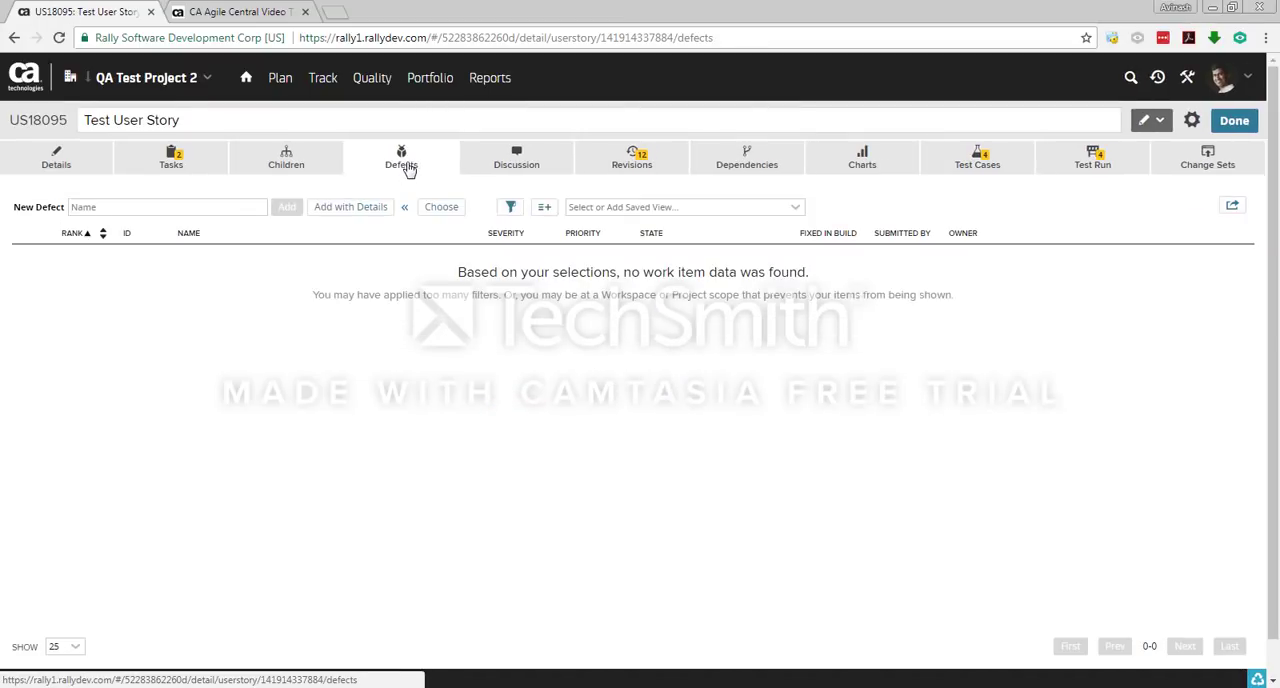
left_click(200, 206)
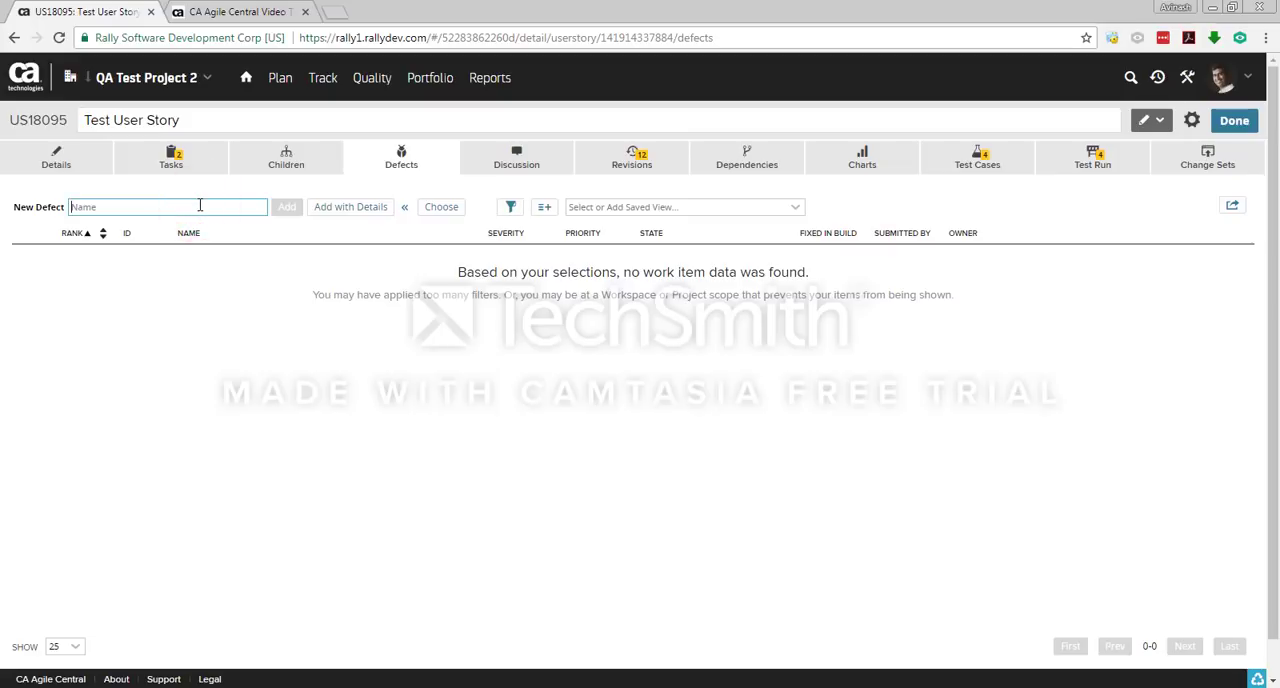
type("D")
key("BackSpace")
type("Issue found")
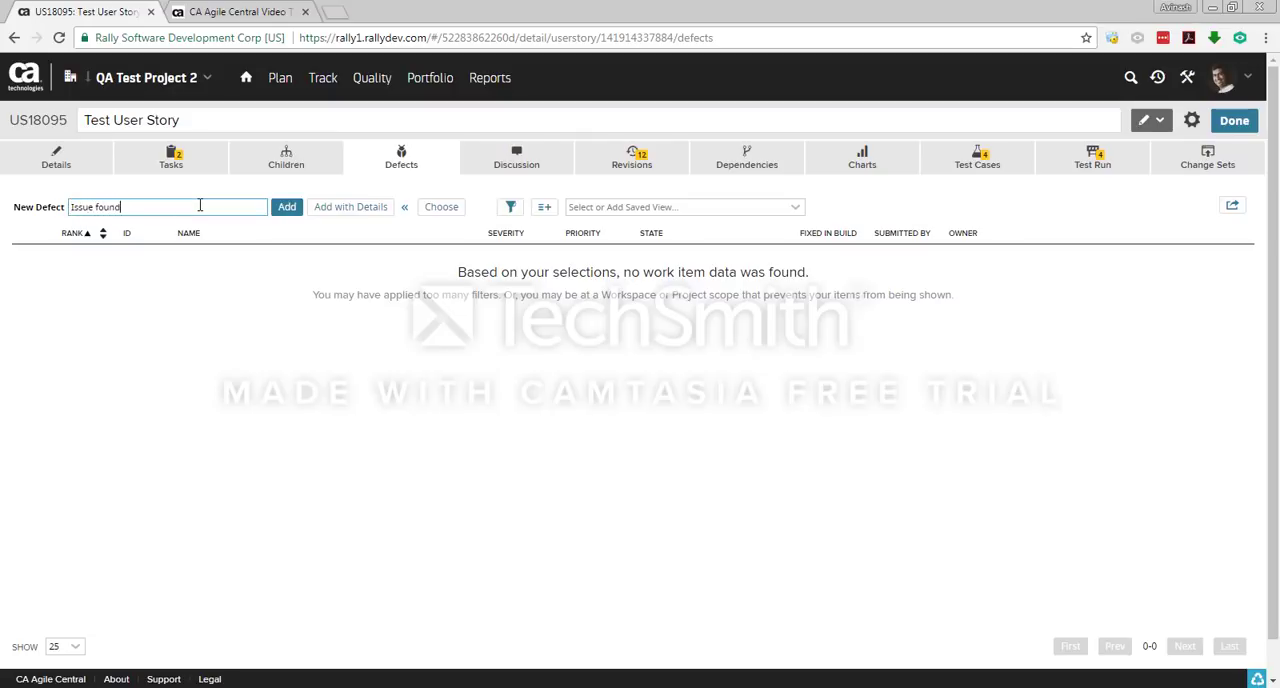
left_click(325, 215)
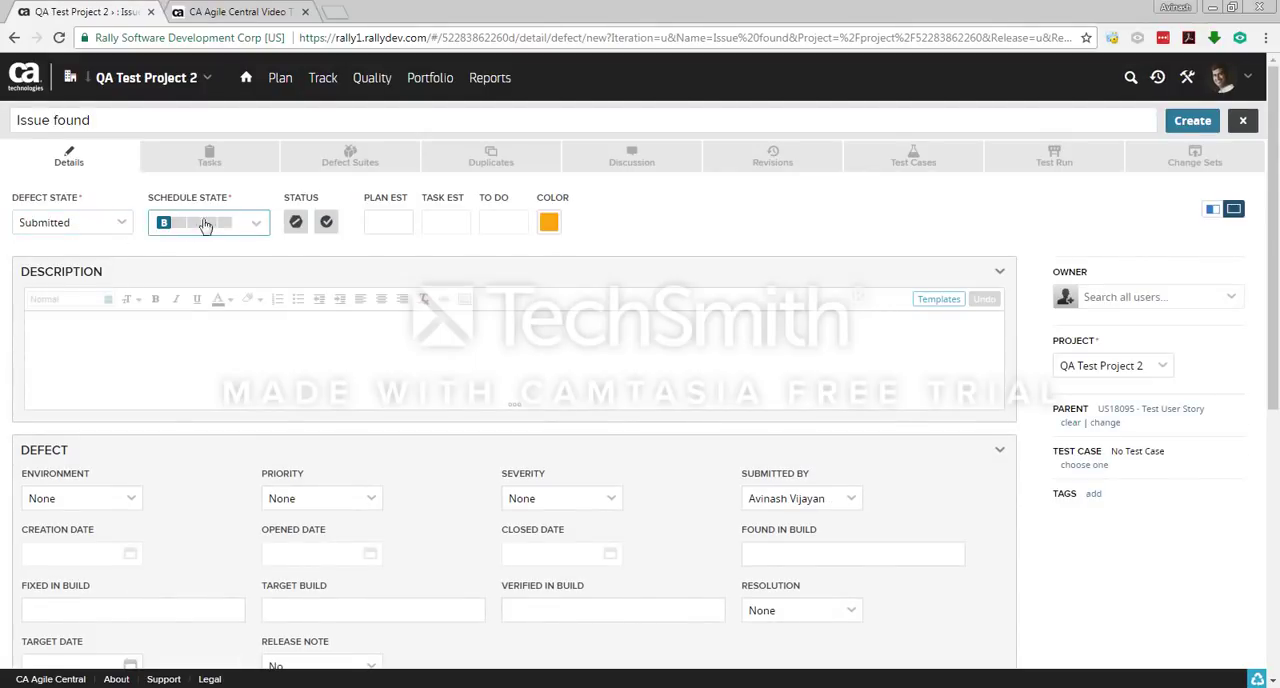
Step: Examine the new defect's state options and its description, environment, priority, severity, schedule and attachment fields
left_click(124, 221)
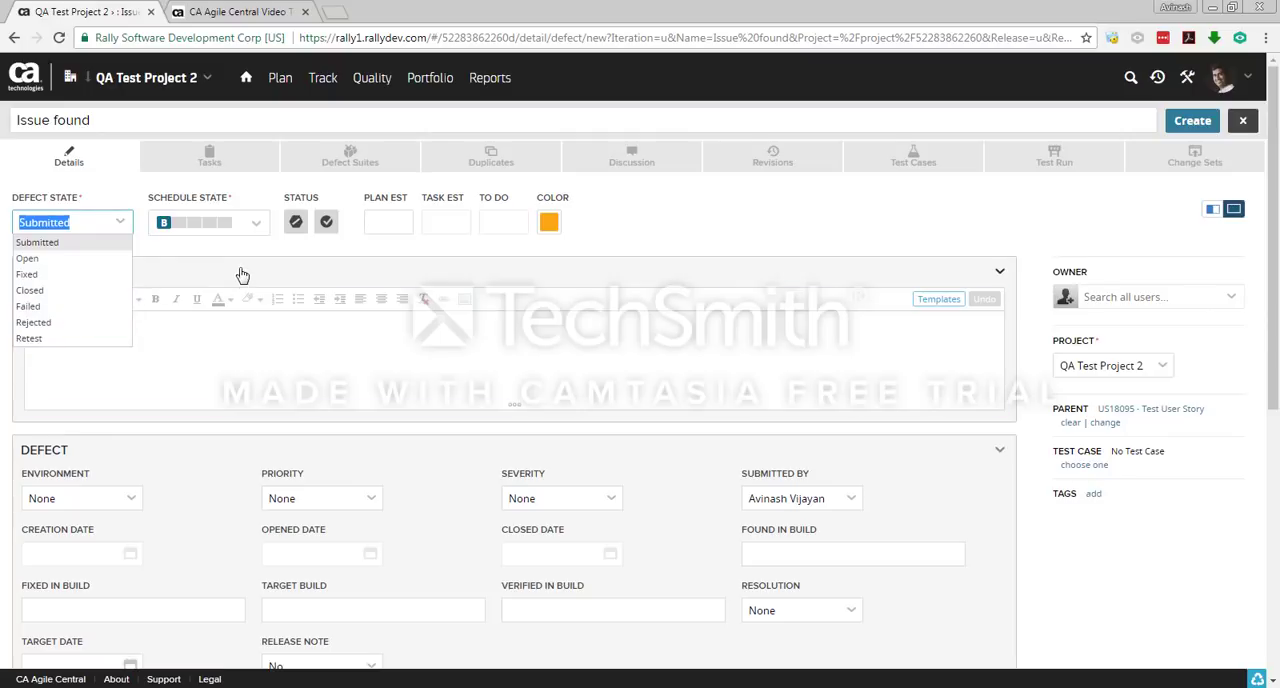
left_click(226, 350)
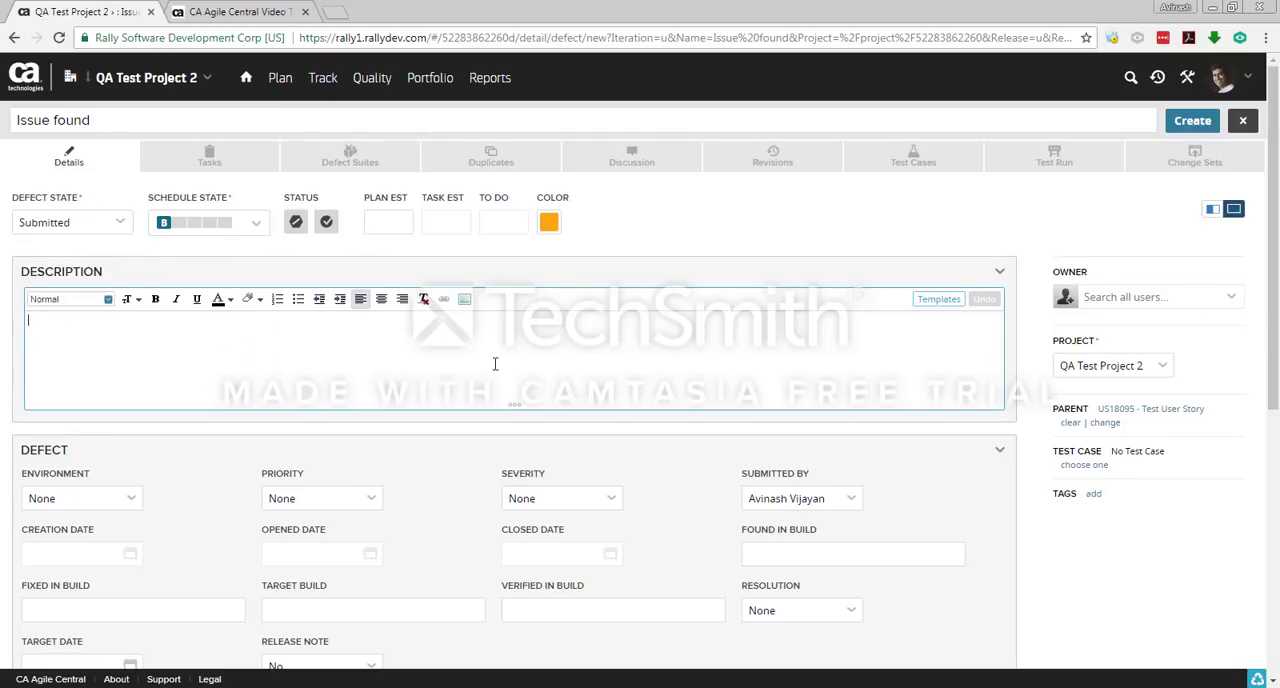
scroll(265, 350, "down", 1)
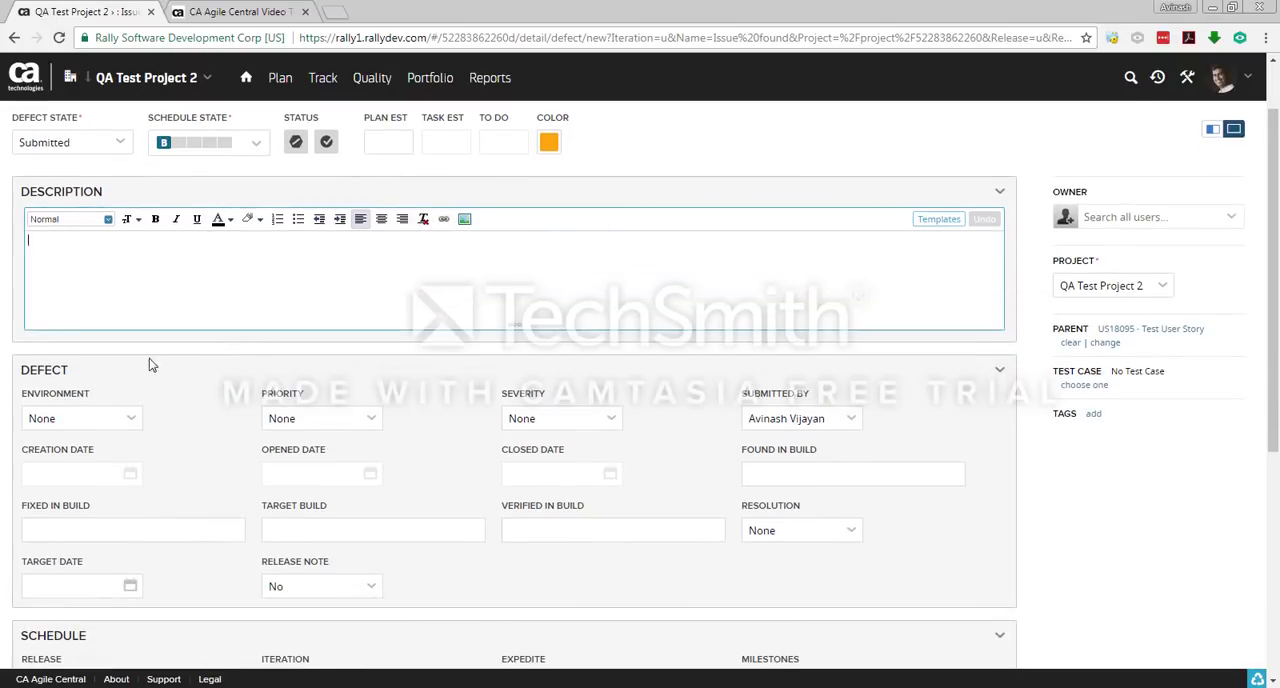
scroll(281, 348, "up", 1)
scroll(224, 390, "down", 2)
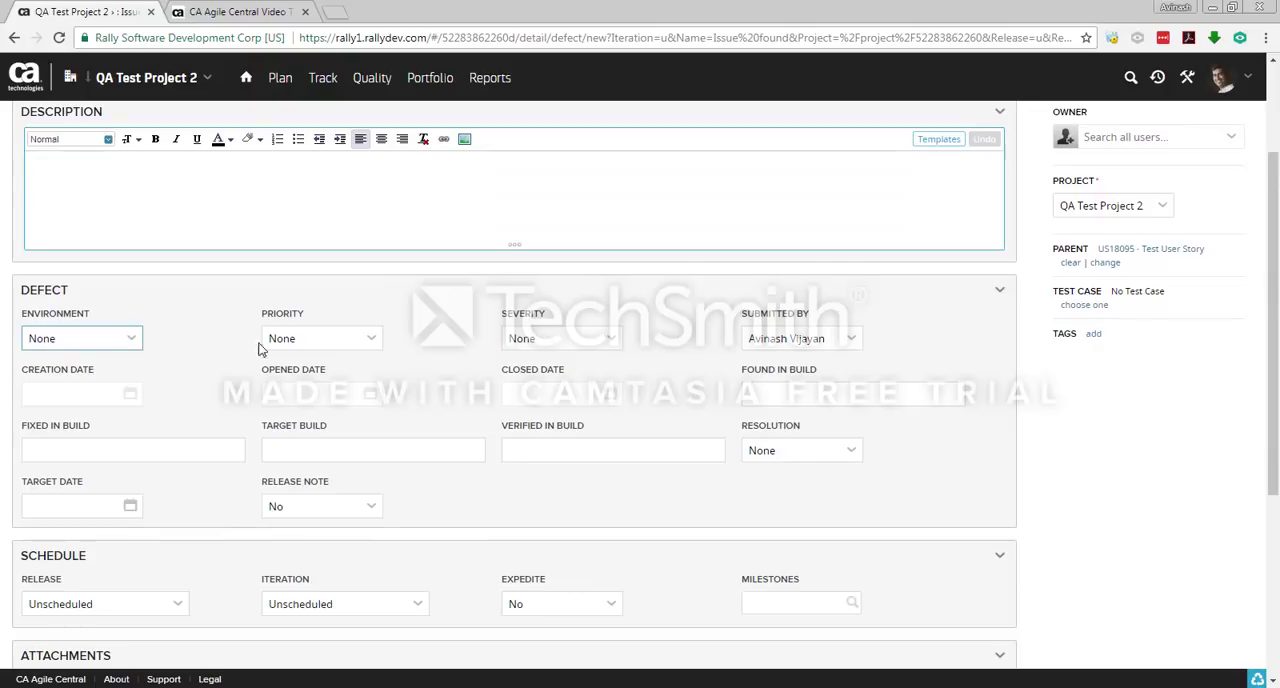
left_click(217, 346)
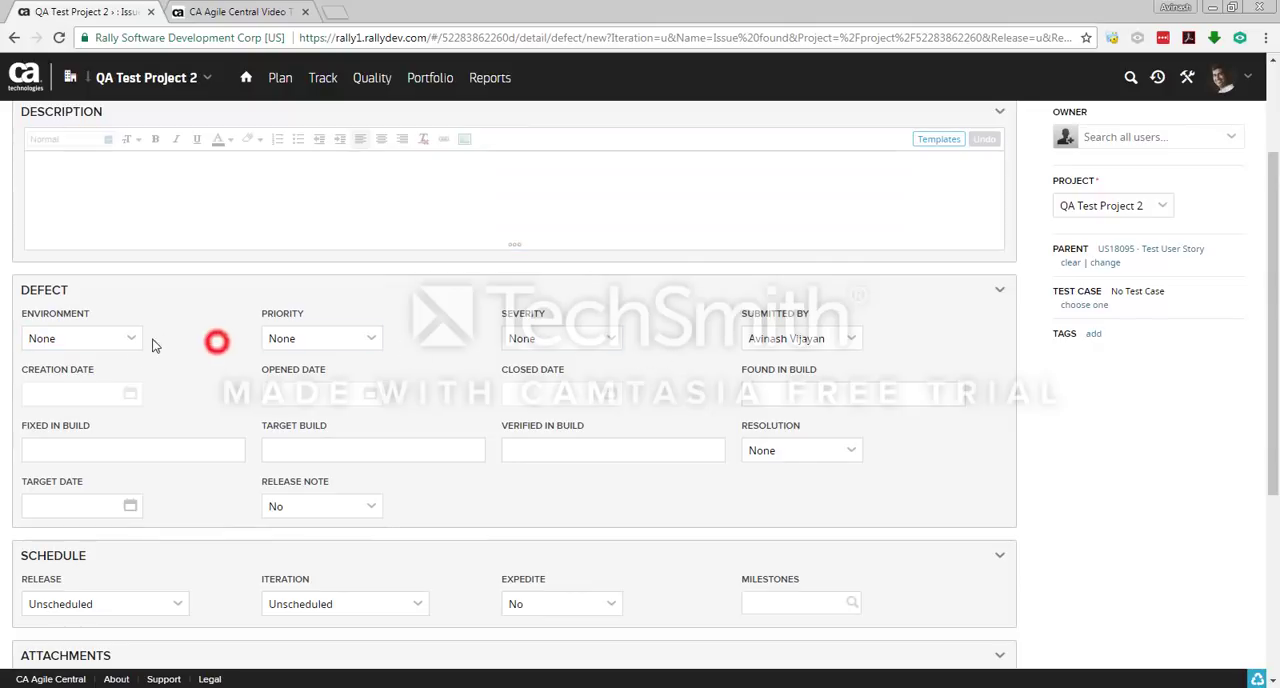
left_click(429, 350)
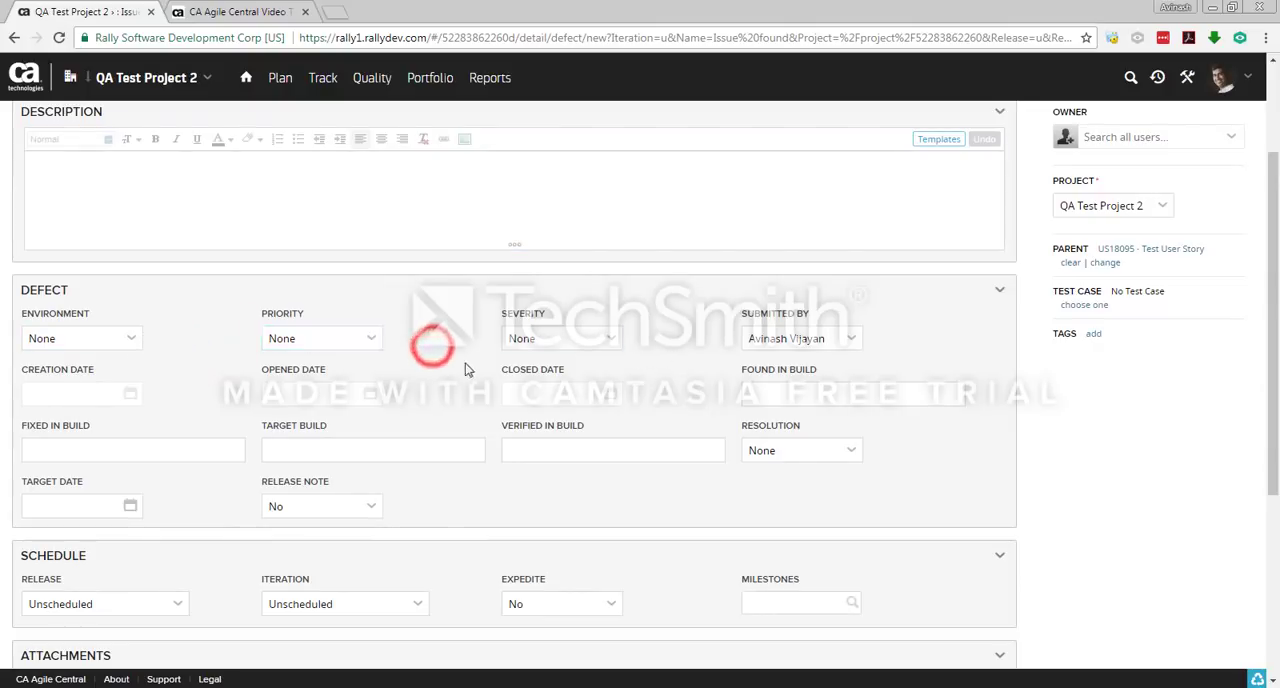
scroll(400, 458, "down", 2)
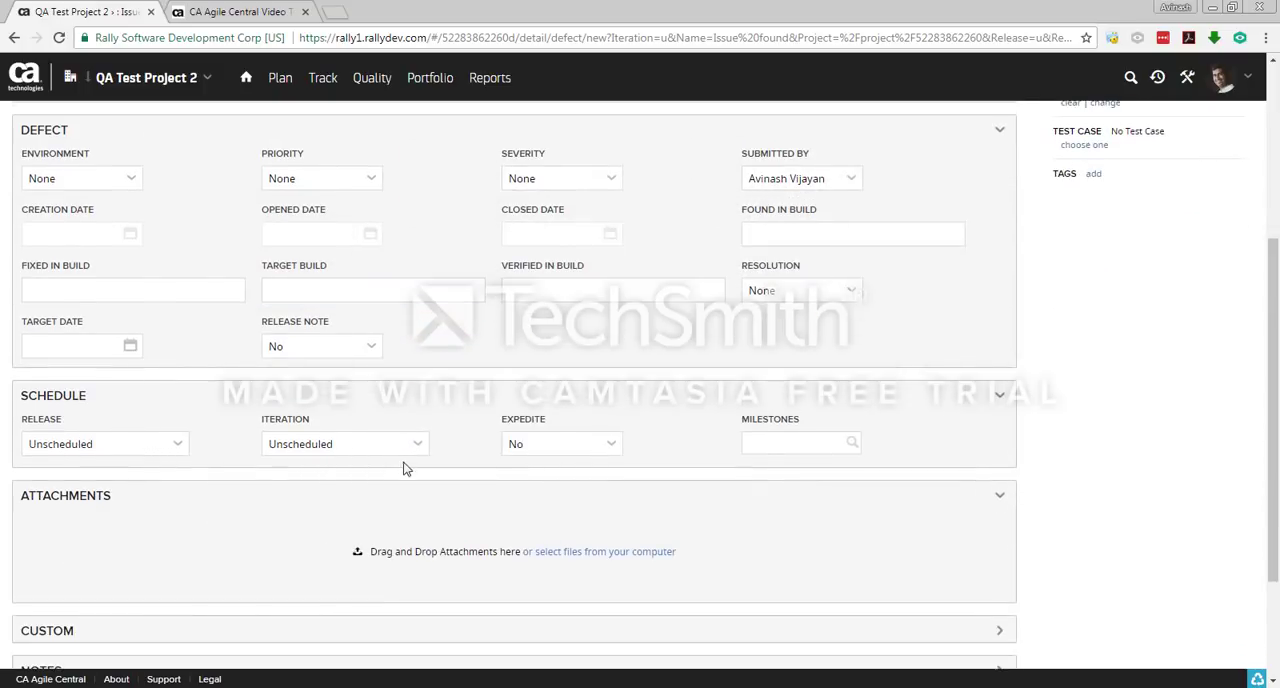
scroll(405, 468, "up", 4)
Step: Create the Issue found defect and return to the user story's defect list
left_click(1192, 120)
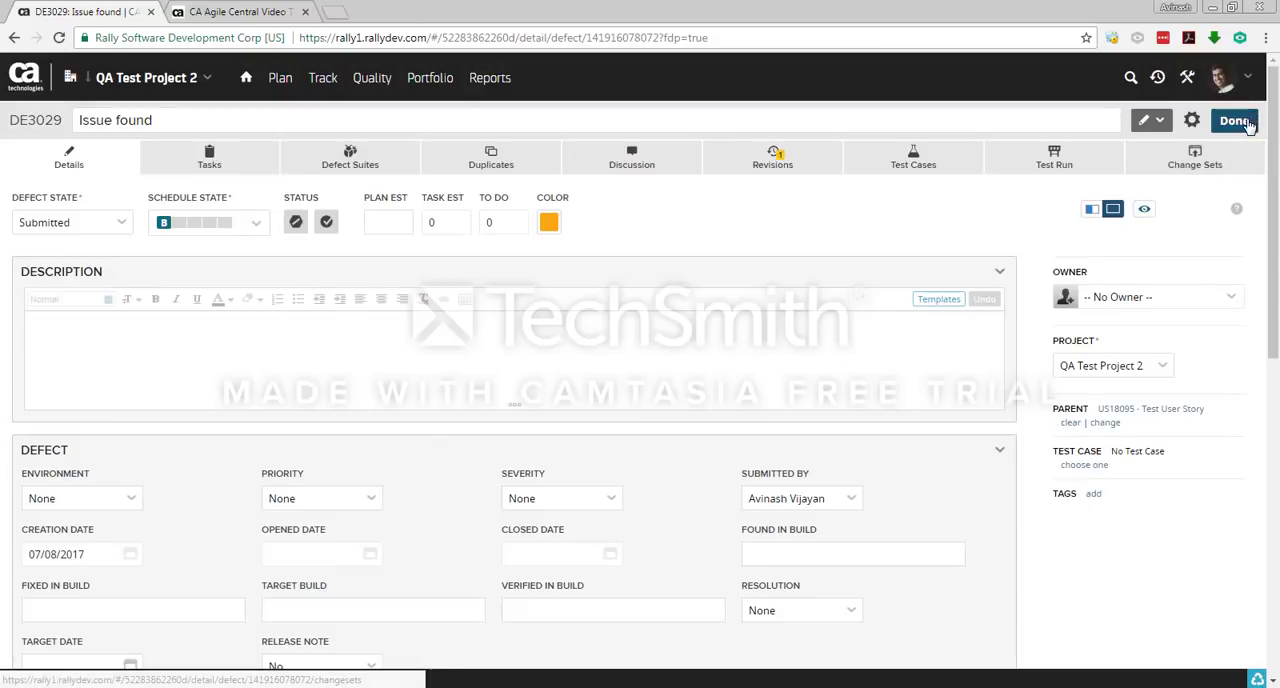
left_click(1246, 120)
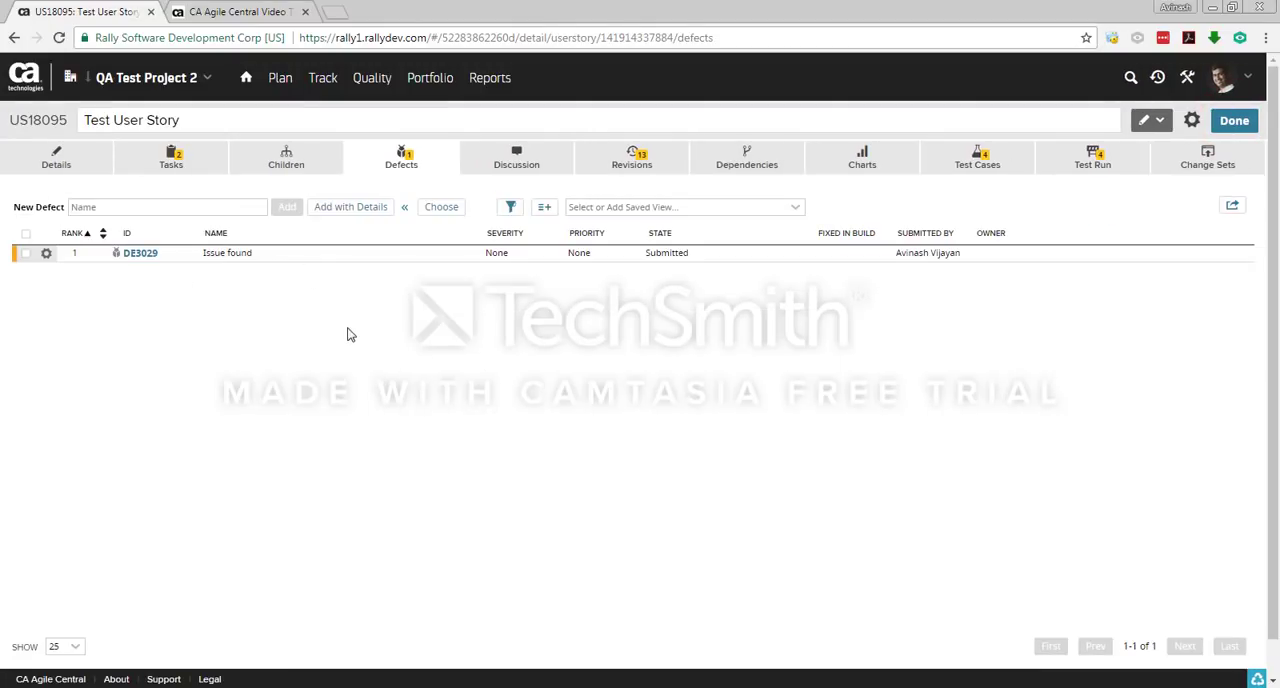
left_click(350, 335)
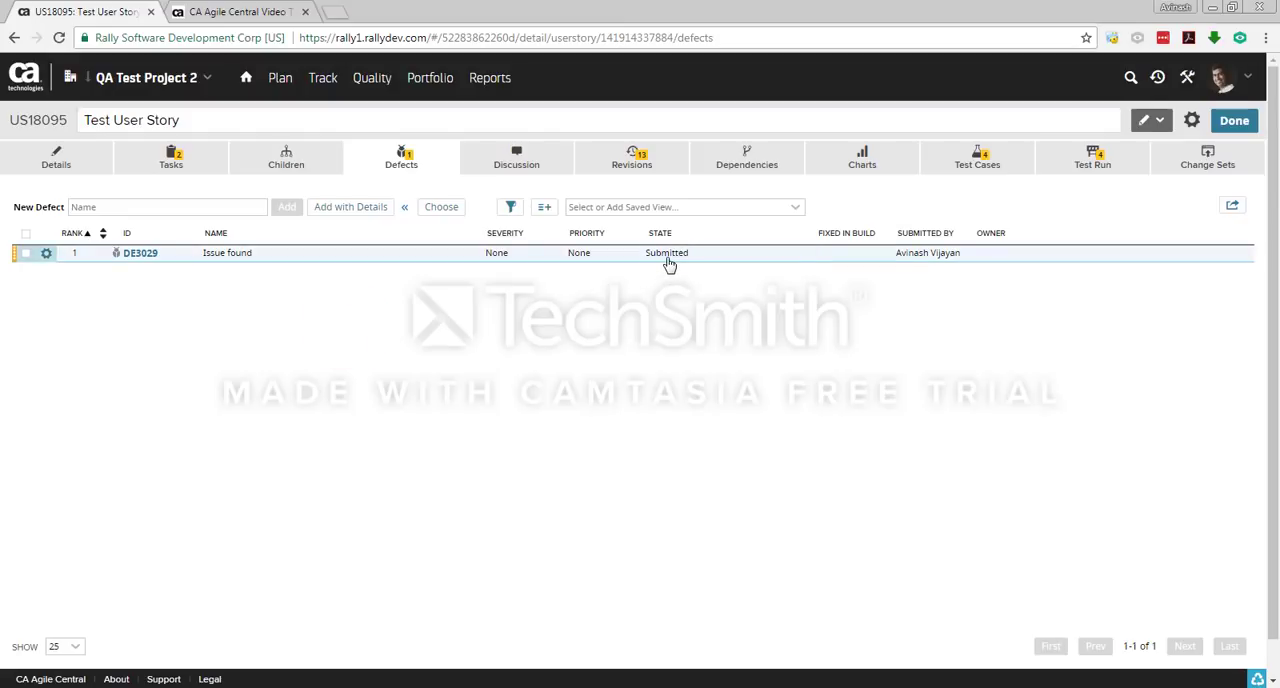
left_click(666, 391)
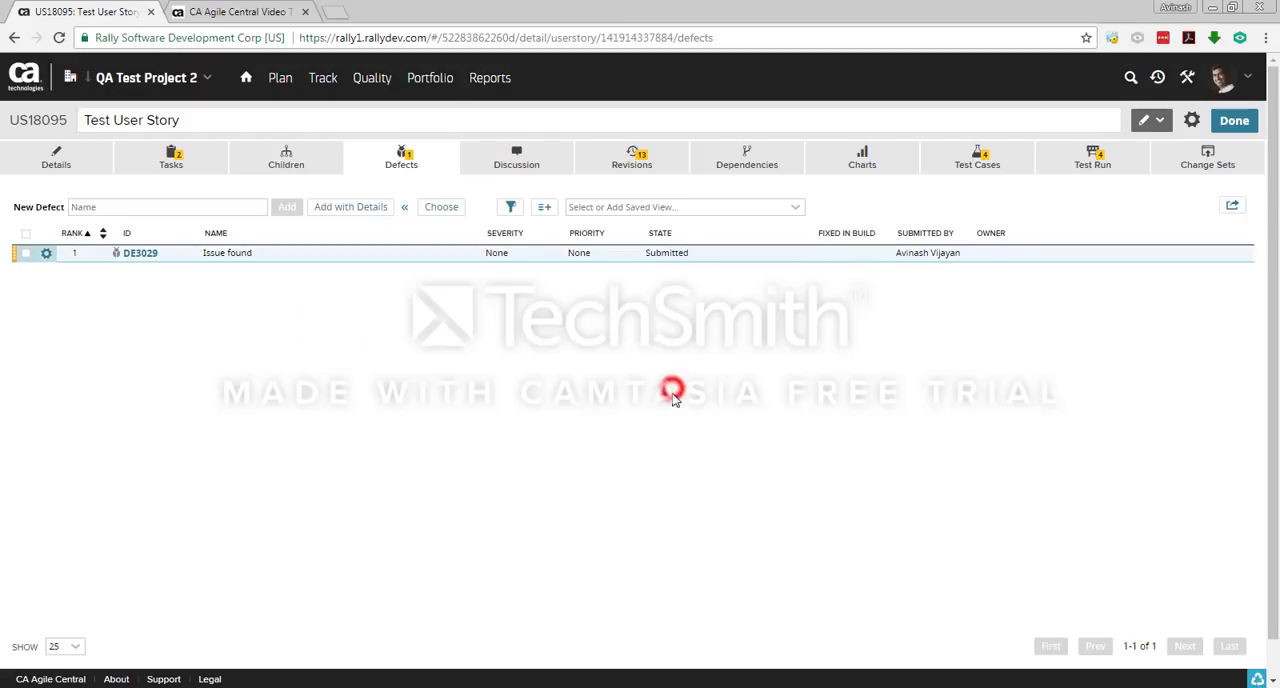
Step: Add a second defect named Issue 2 directly in the user story's defect list
left_click(184, 212)
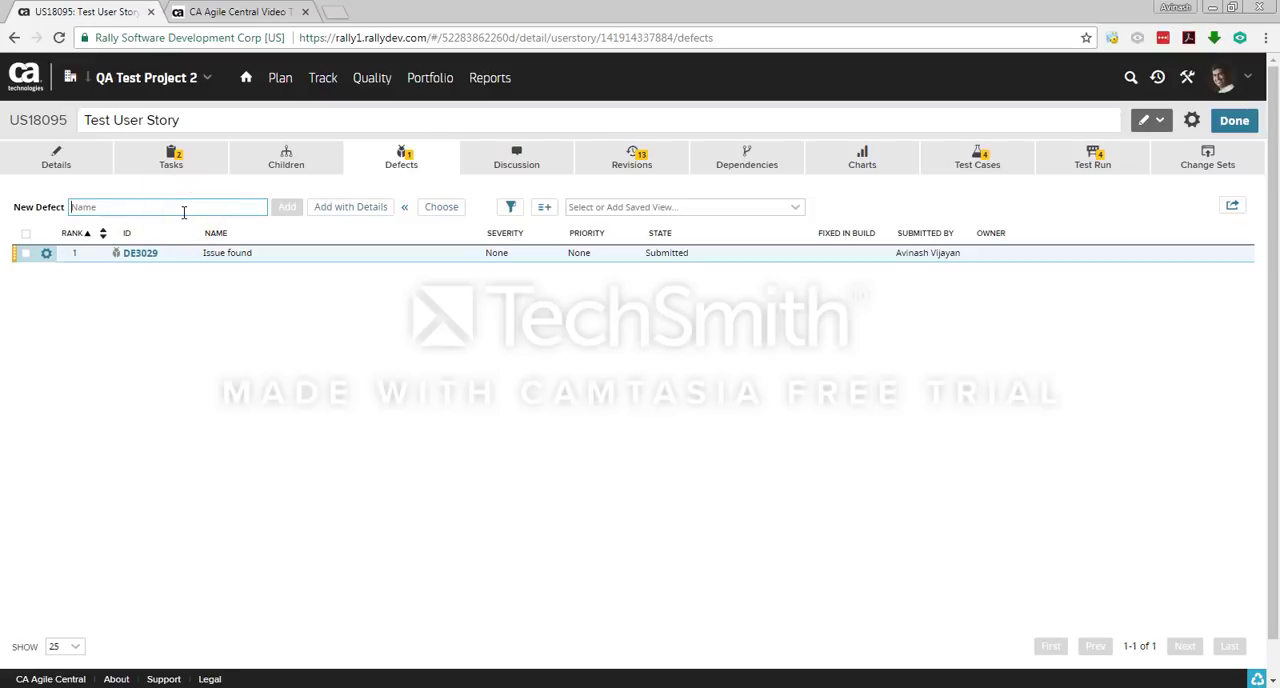
type("Issue 2")
left_click(287, 208)
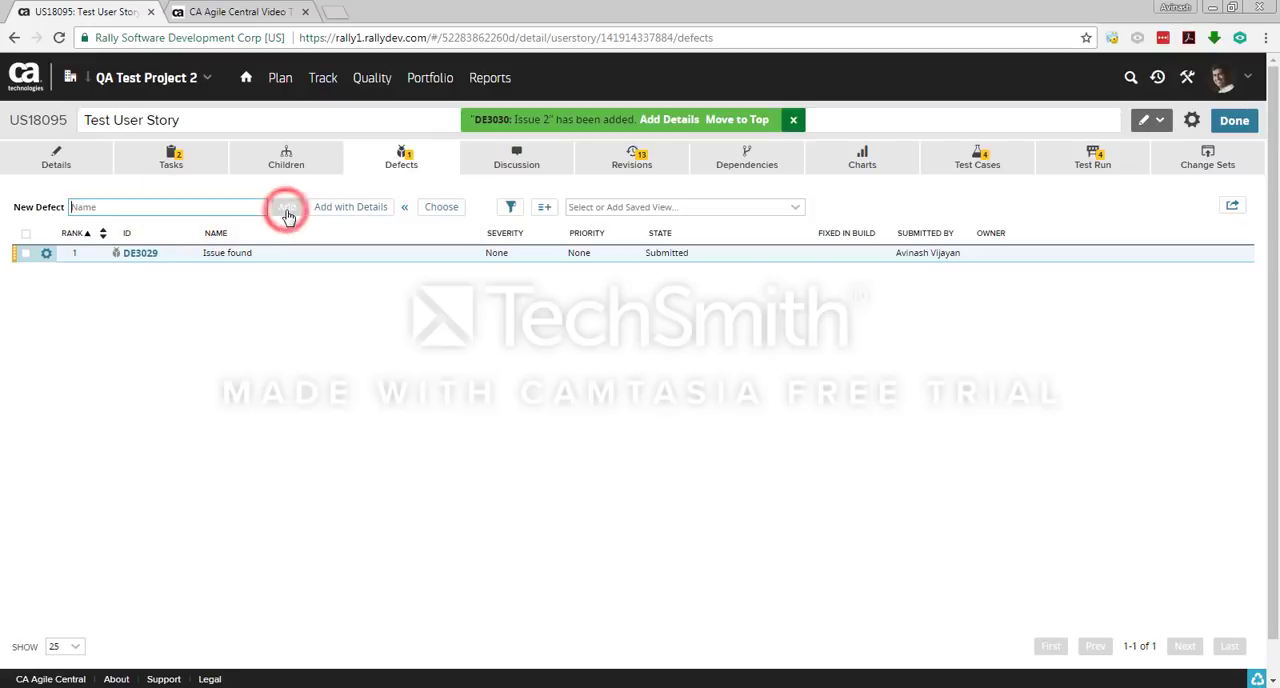
left_click(401, 412)
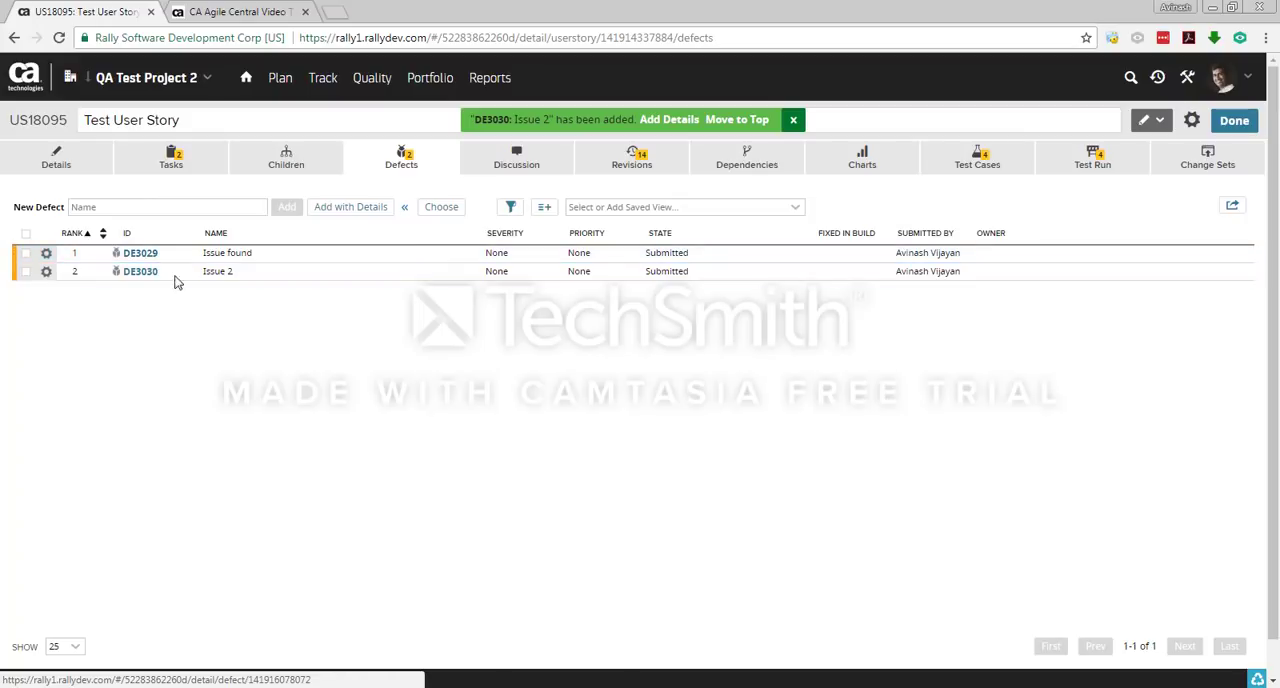
Step: Check the user story's task list, return to its defects and highlight the story's ID
left_click(193, 167)
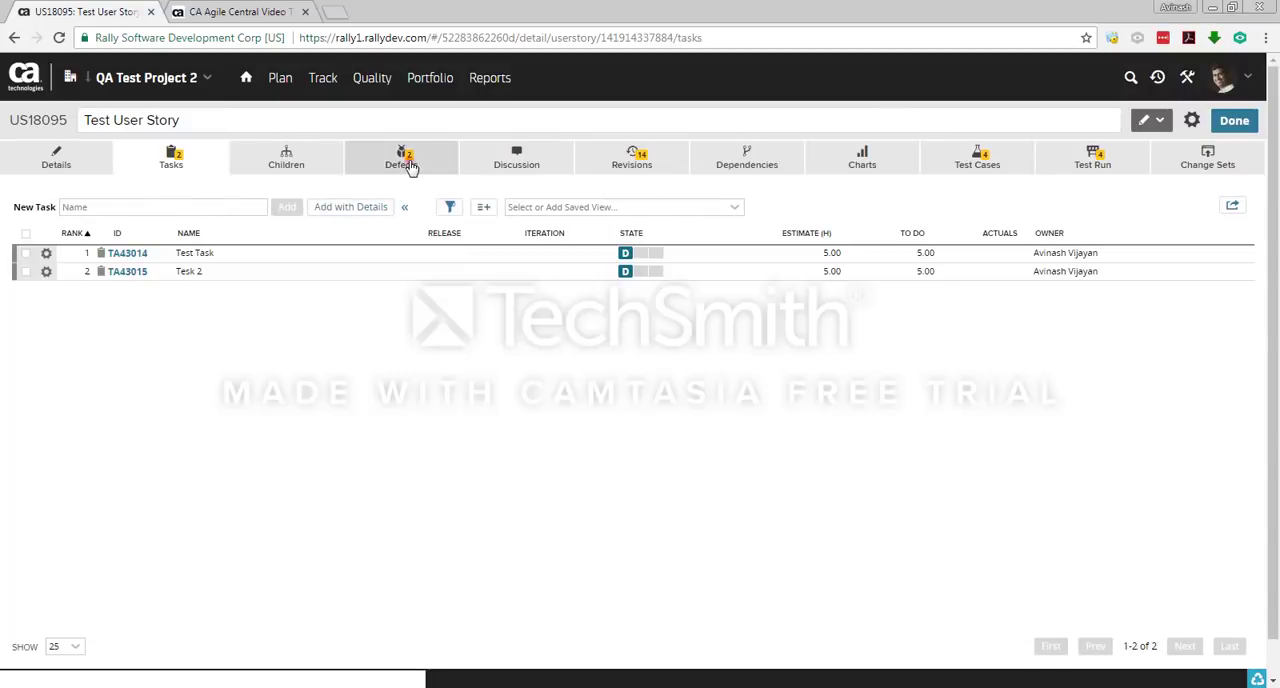
left_click(407, 160)
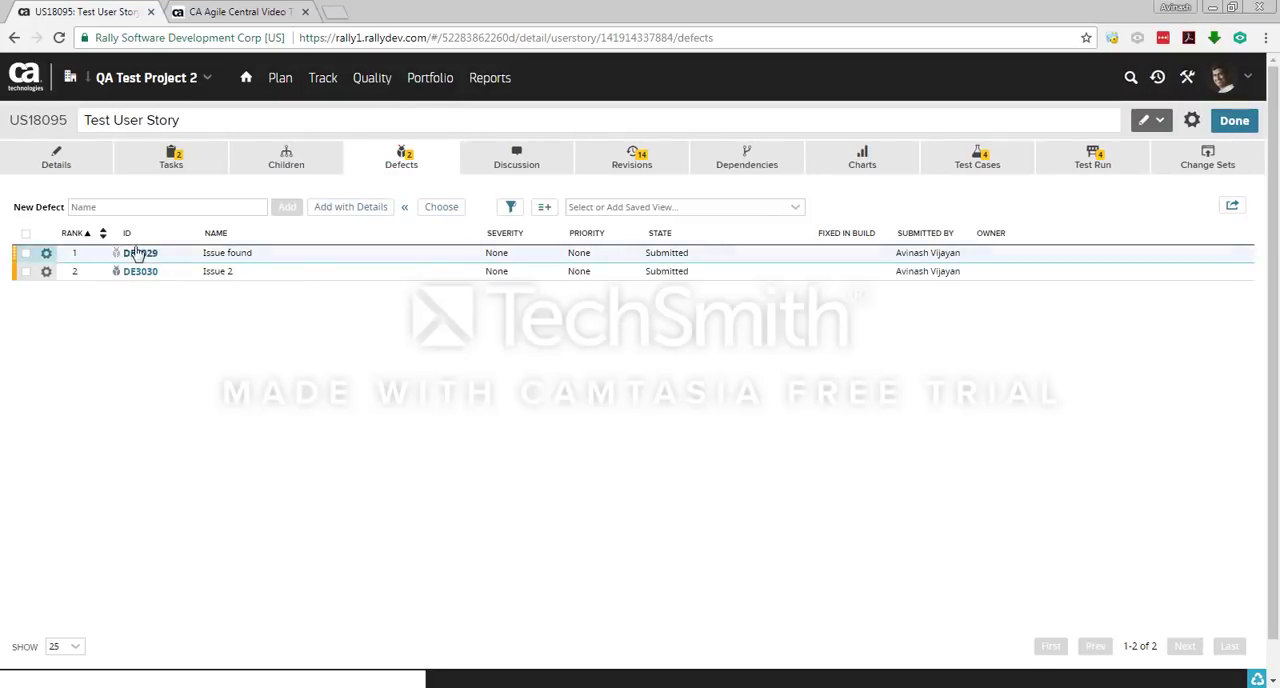
double_click(14, 121)
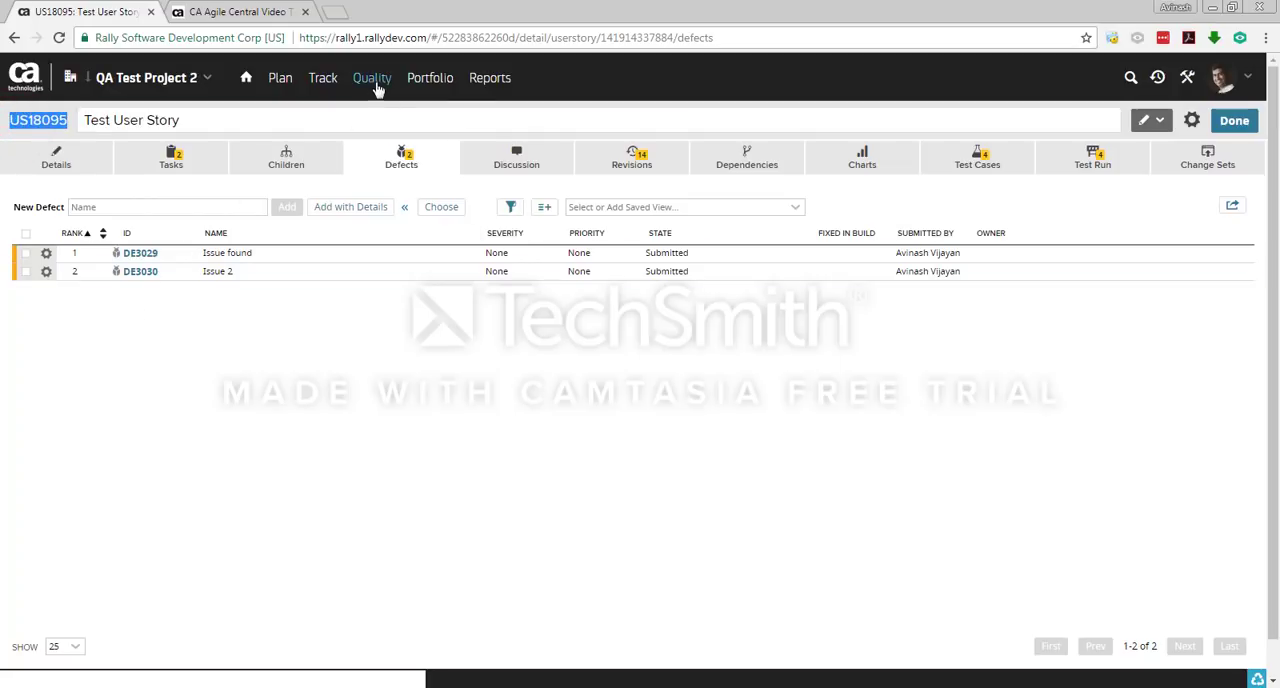
Step: Open the project's full defect list and examine the Issue found and Issue 2 entries and the state filter options
mouse_move(374, 88)
left_click(378, 120)
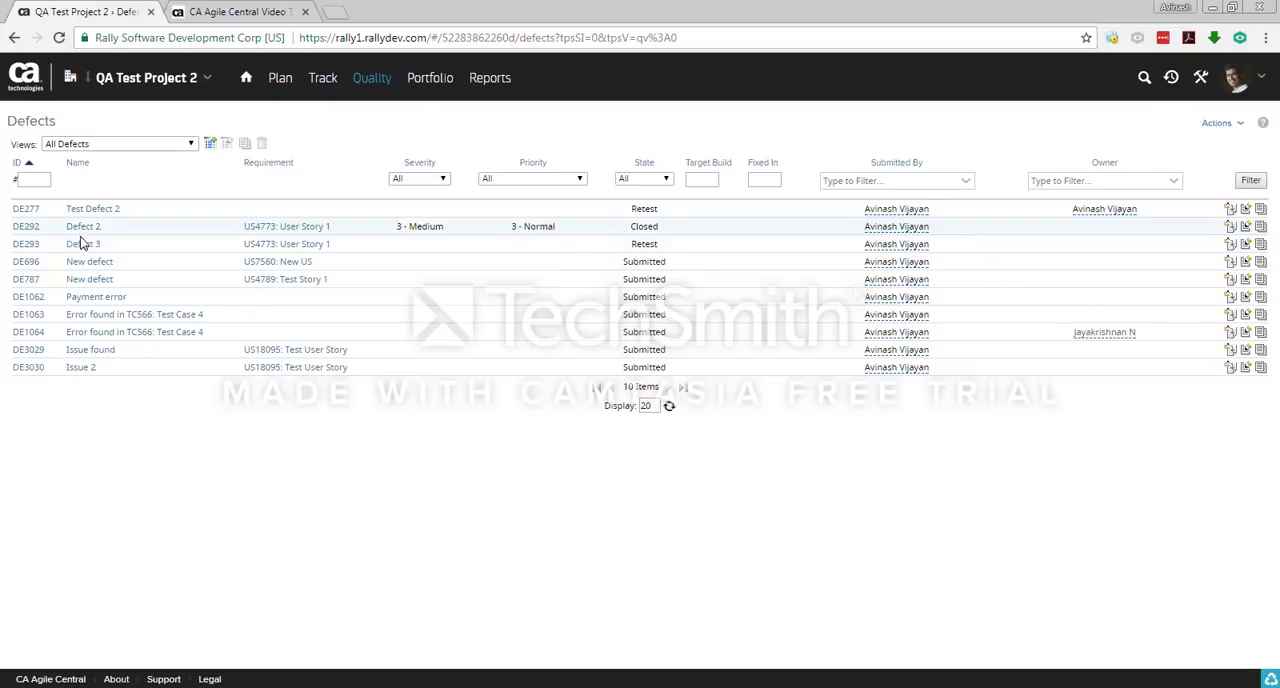
left_click_drag(118, 349, 70, 365)
left_click(174, 446)
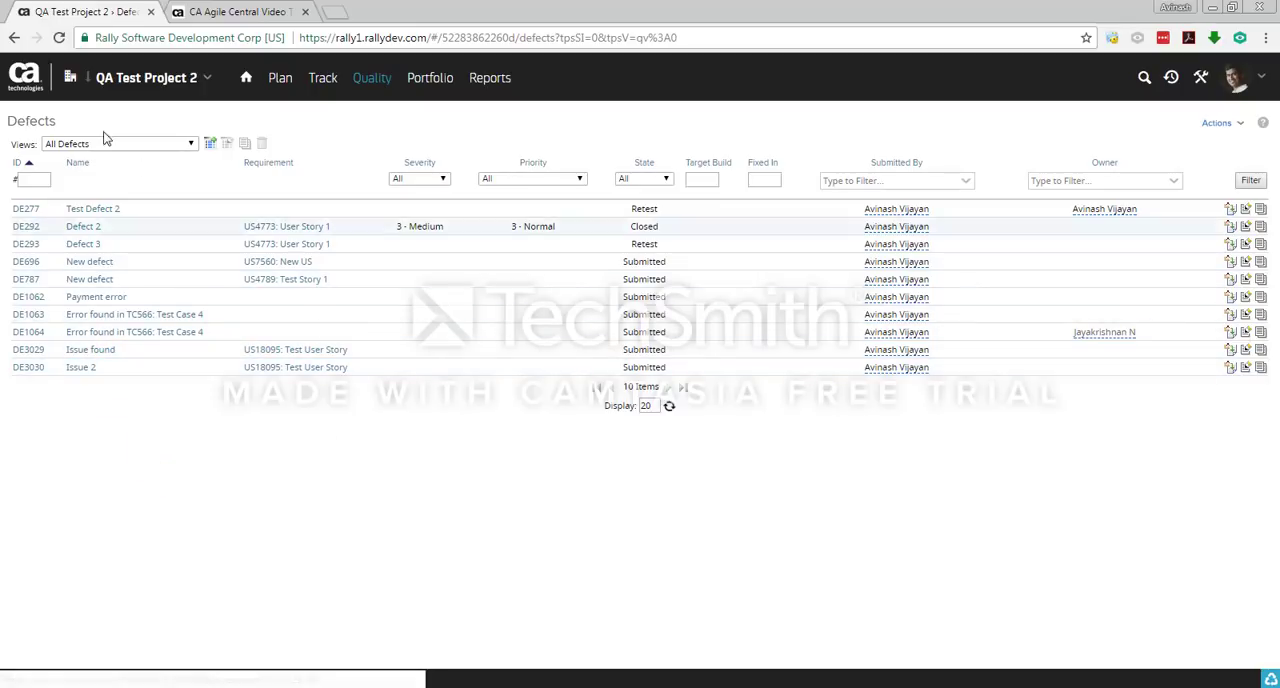
left_click(646, 180)
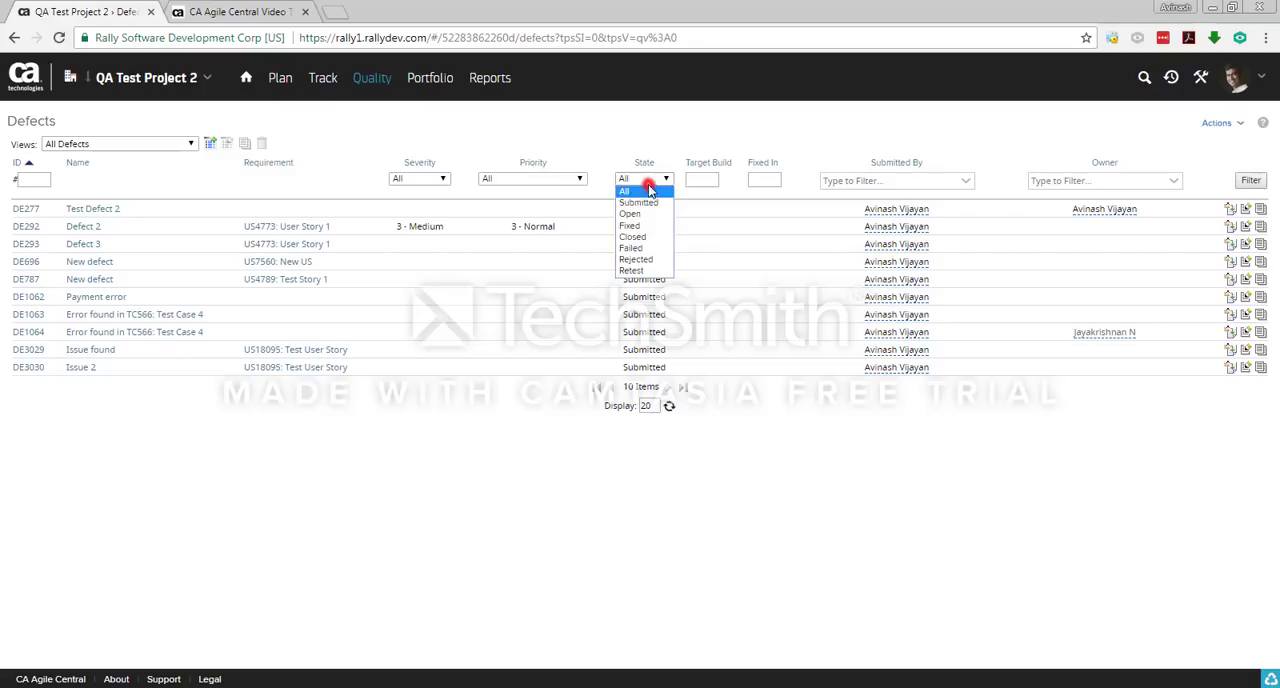
left_click(893, 533)
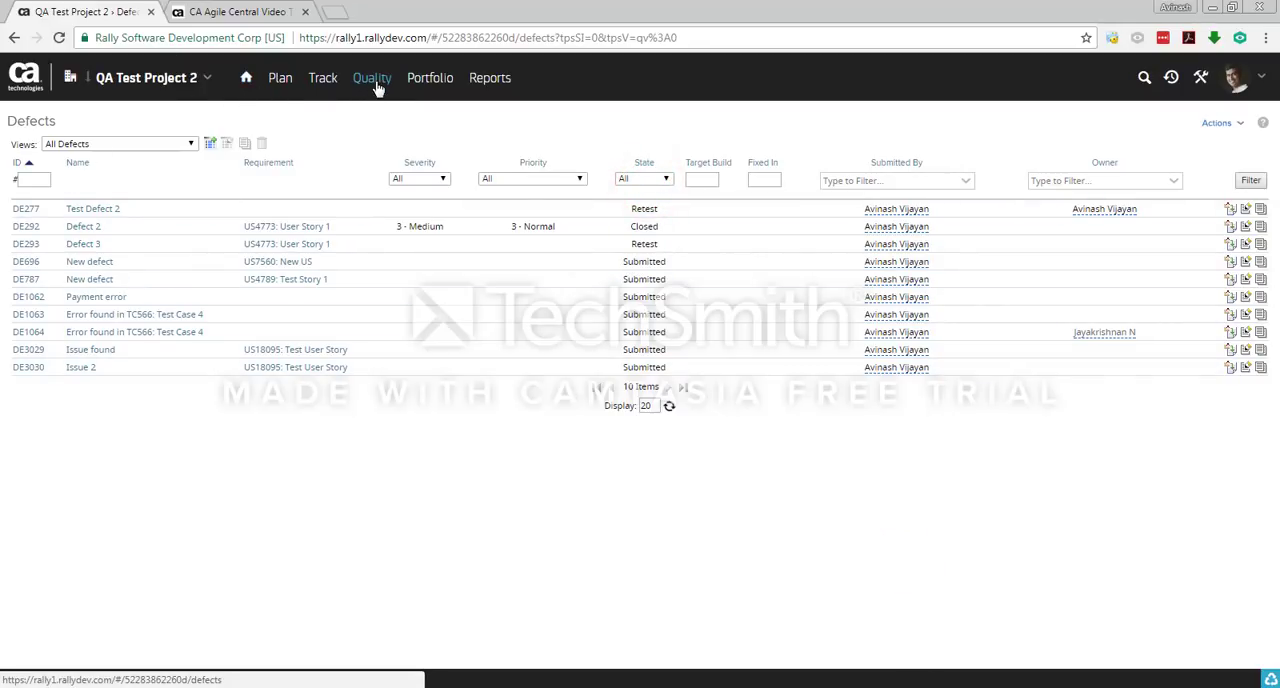
Step: Open the Test Kanban board of QA Test Project 2
left_click(373, 441)
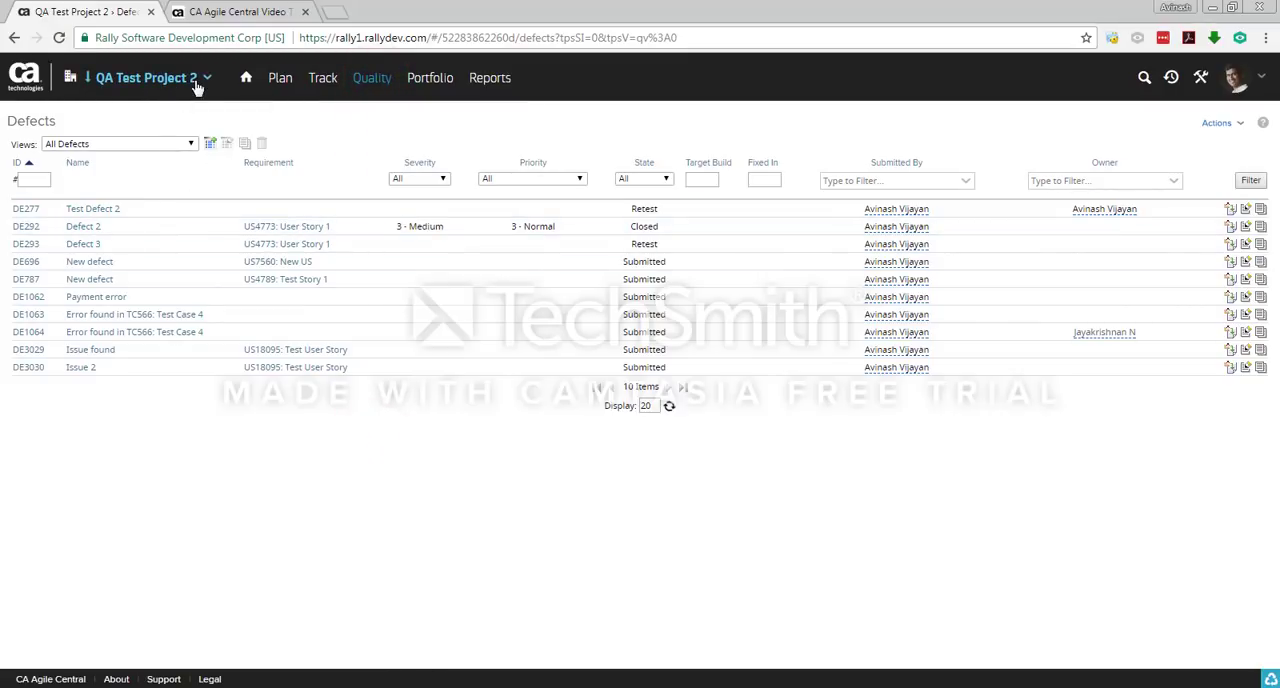
left_click(198, 84)
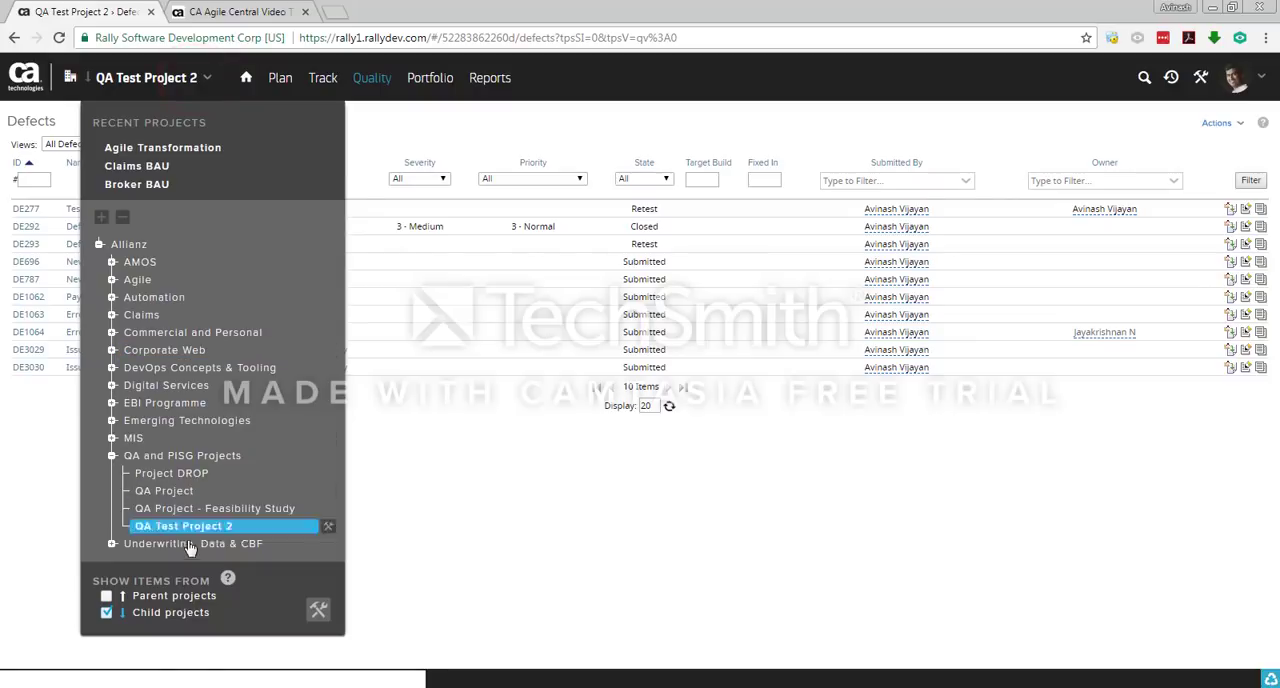
left_click(454, 534)
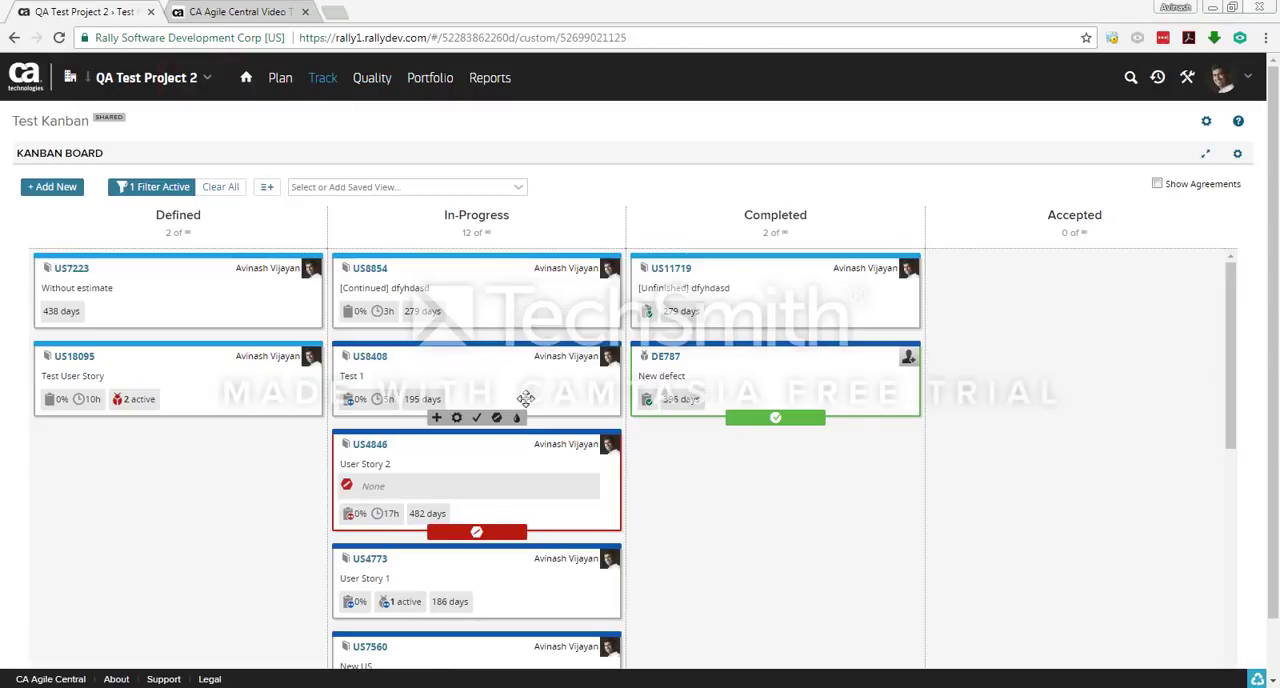
left_click(358, 149)
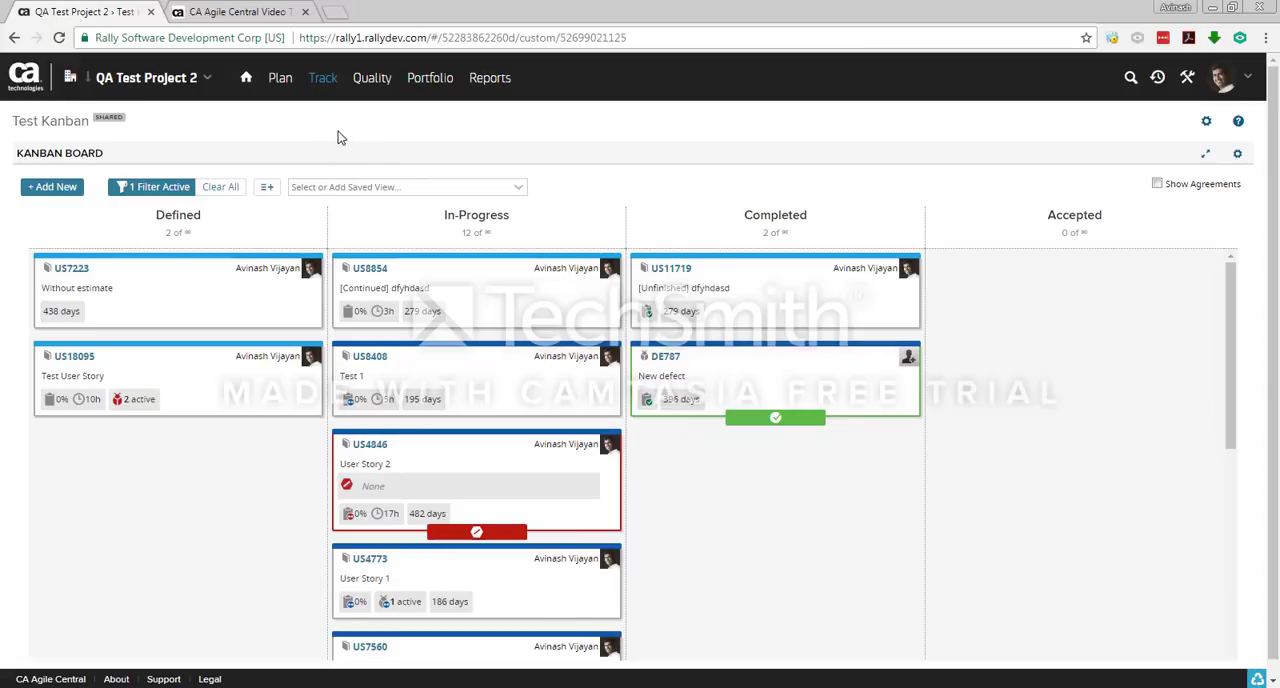
left_click(322, 80)
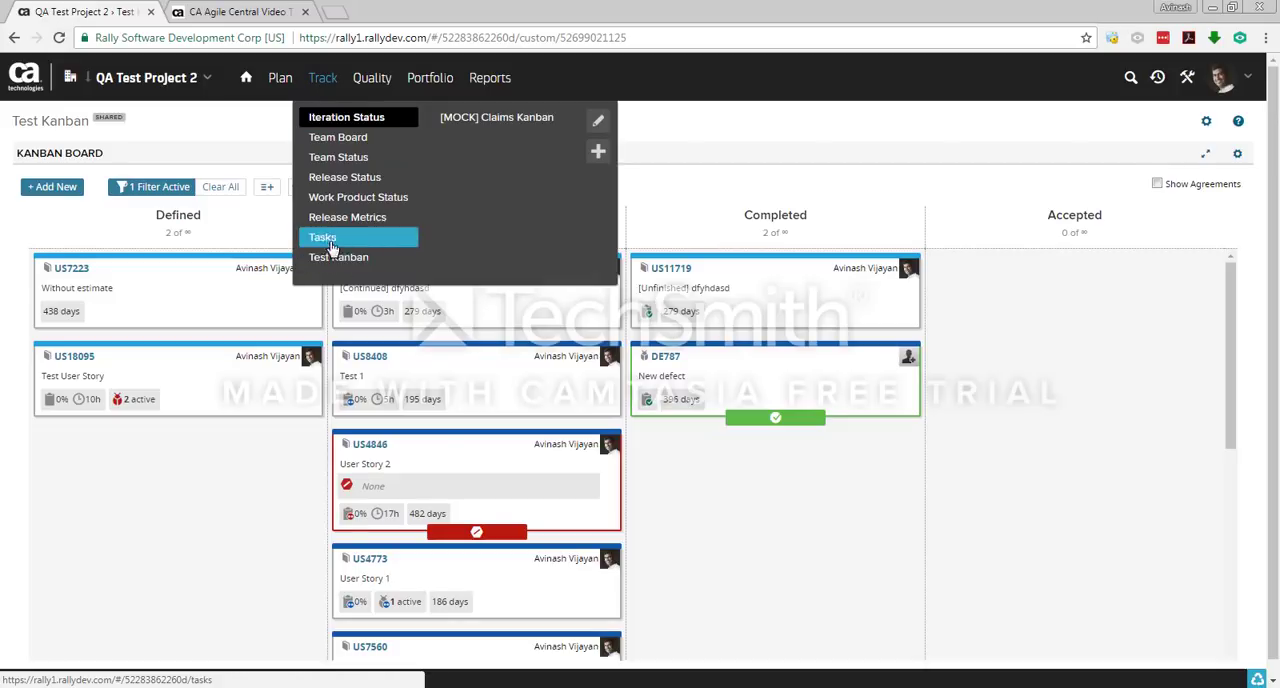
left_click(322, 77)
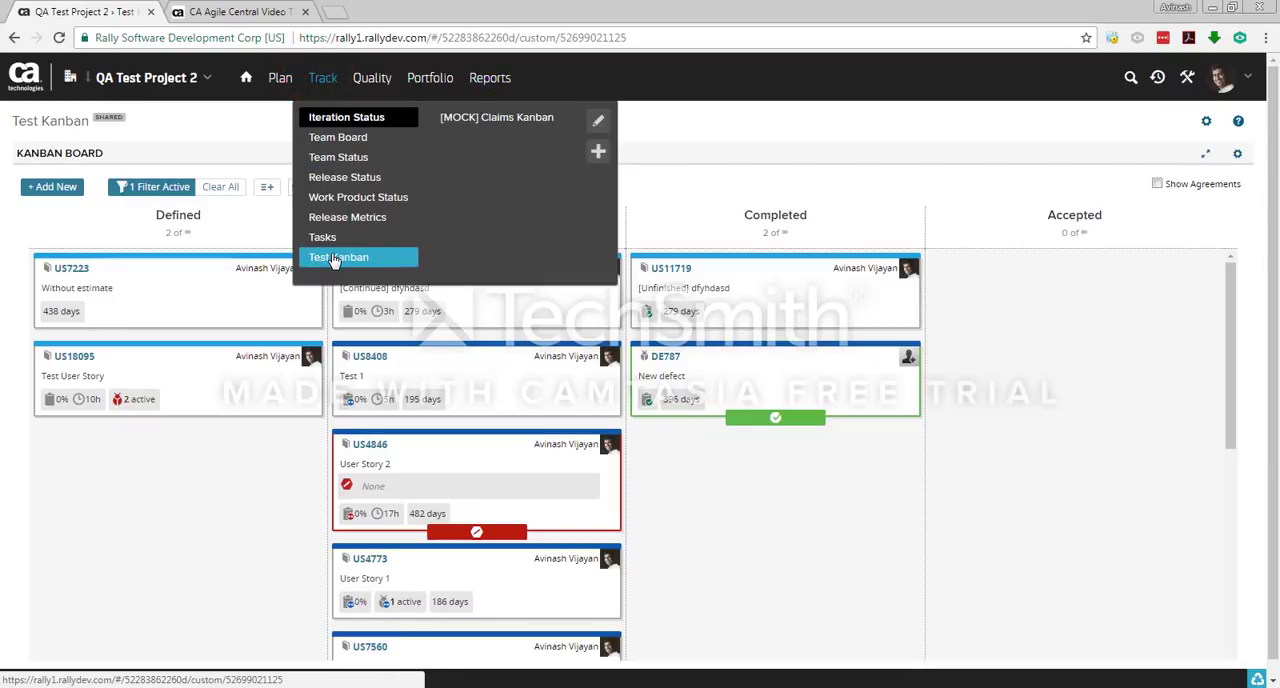
left_click(335, 257)
left_click(292, 113)
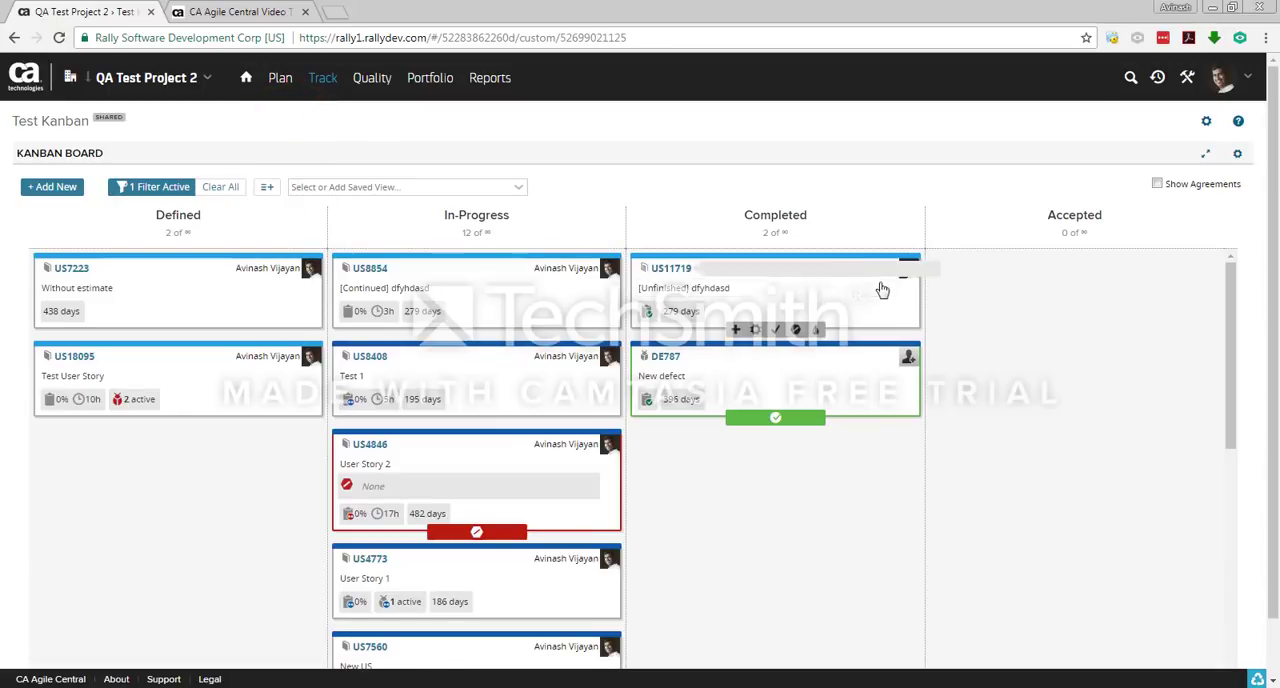
Step: Examine the Kanban board's Defined, In-Progress and Completed column headings
triple_click(150, 215)
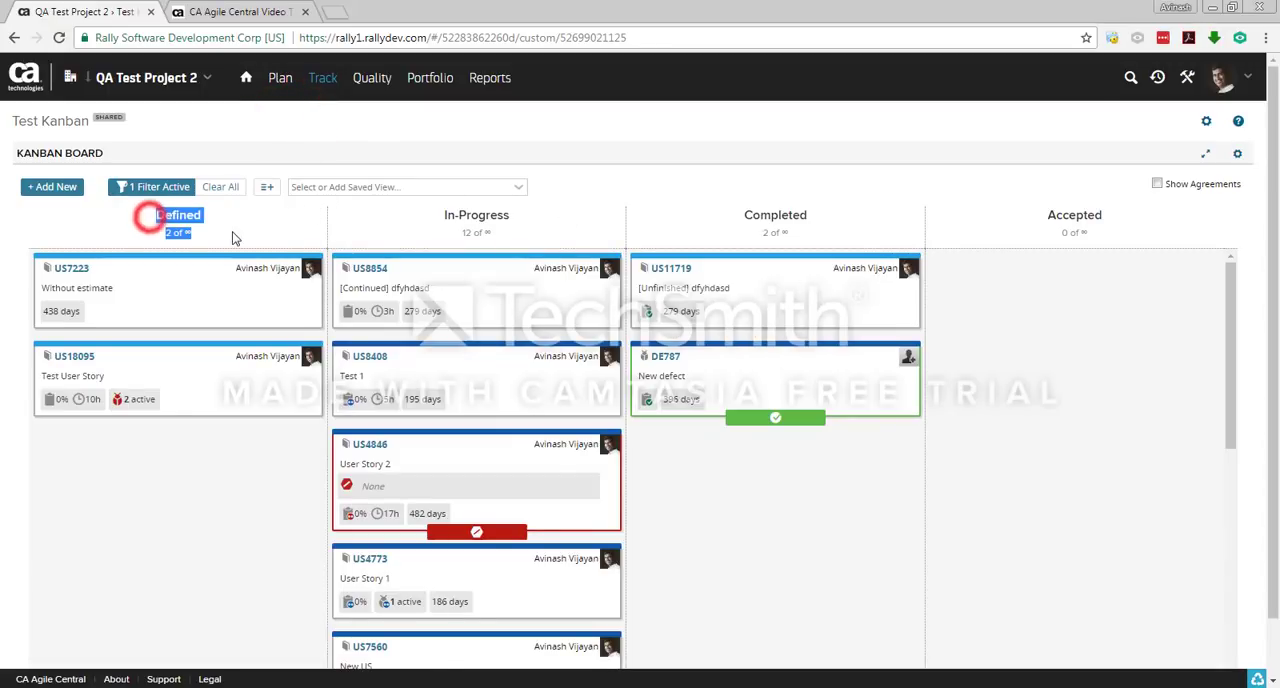
triple_click(421, 214)
double_click(736, 216)
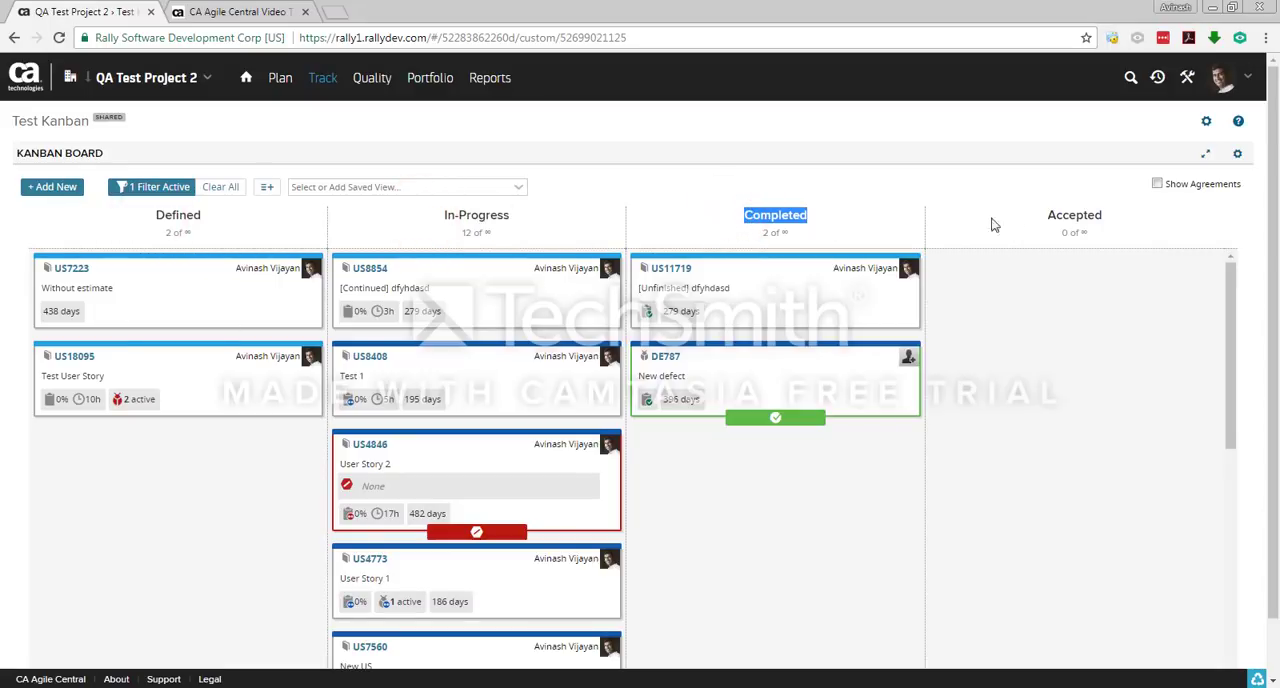
triple_click(126, 210)
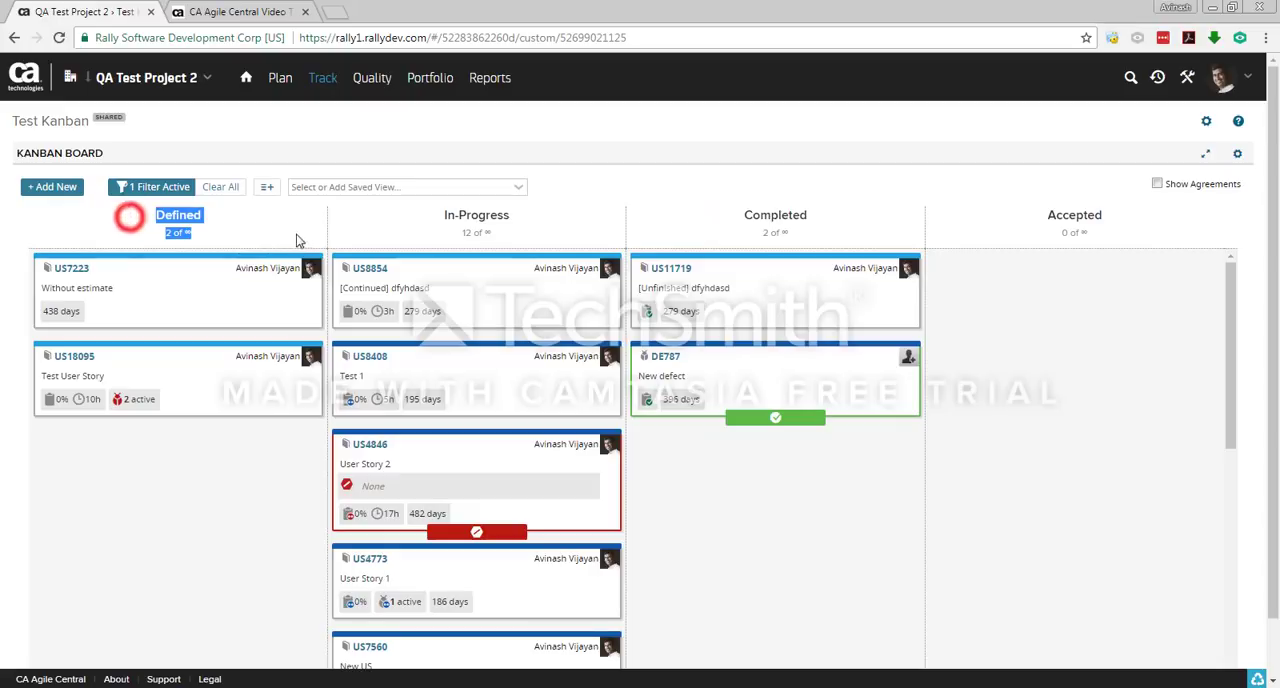
left_click(290, 222)
Step: Set the Backlog column's Show option to Yes in the Kanban board settings and save them
left_click(1236, 156)
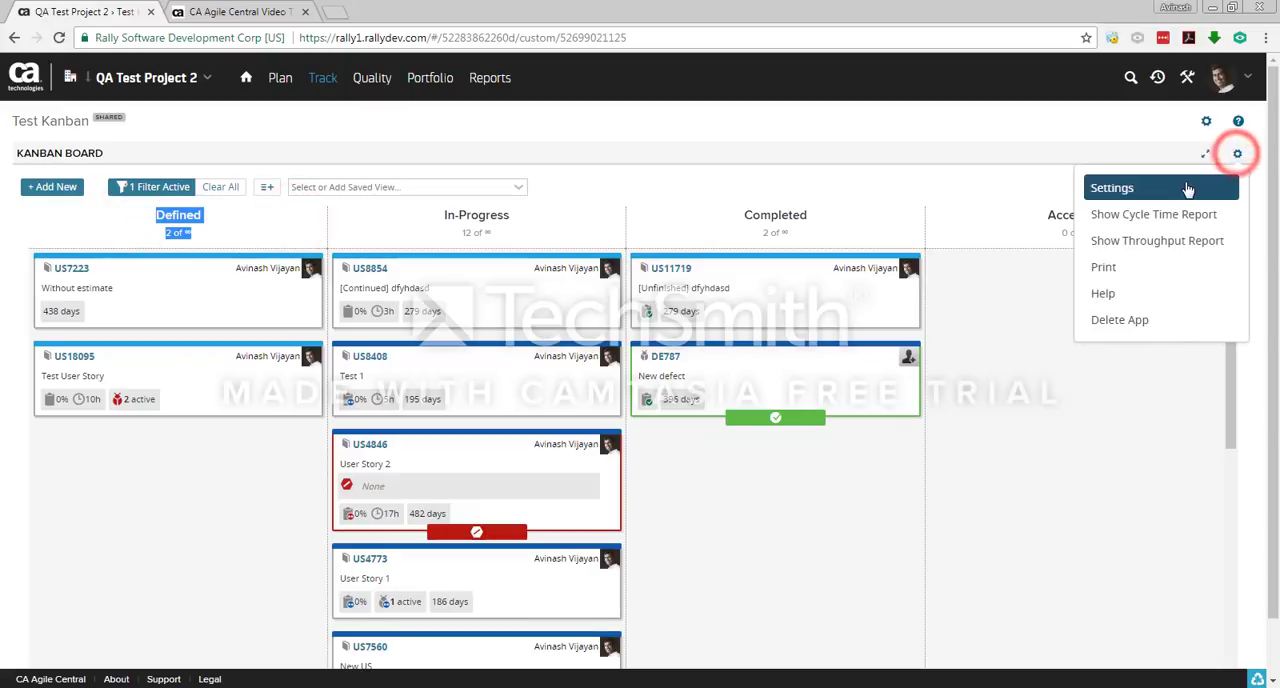
left_click(1187, 189)
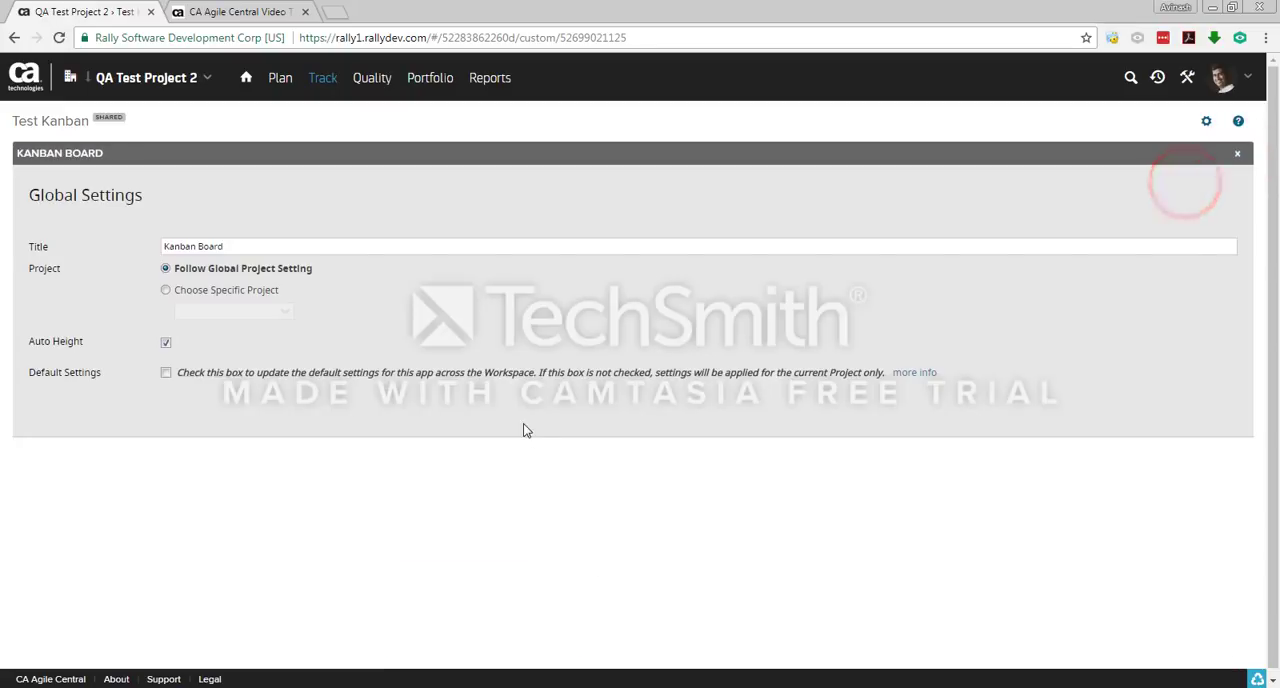
scroll(390, 453, "down", 3)
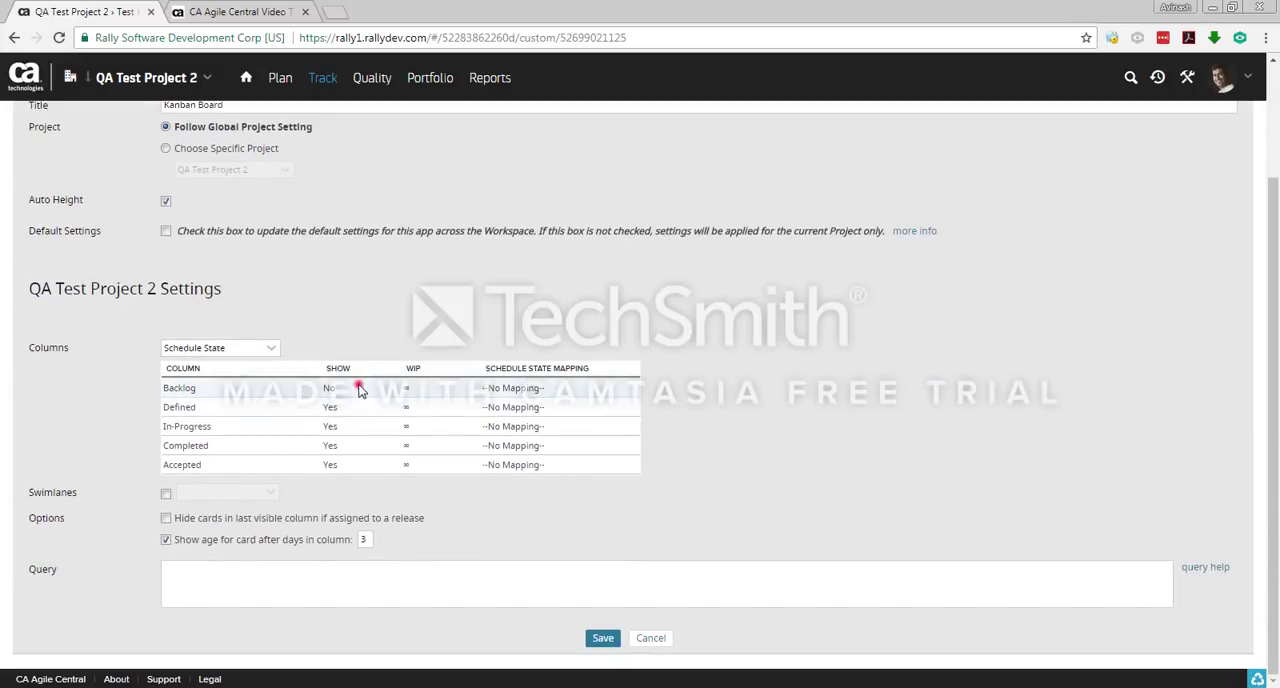
left_click(389, 389)
left_click(390, 389)
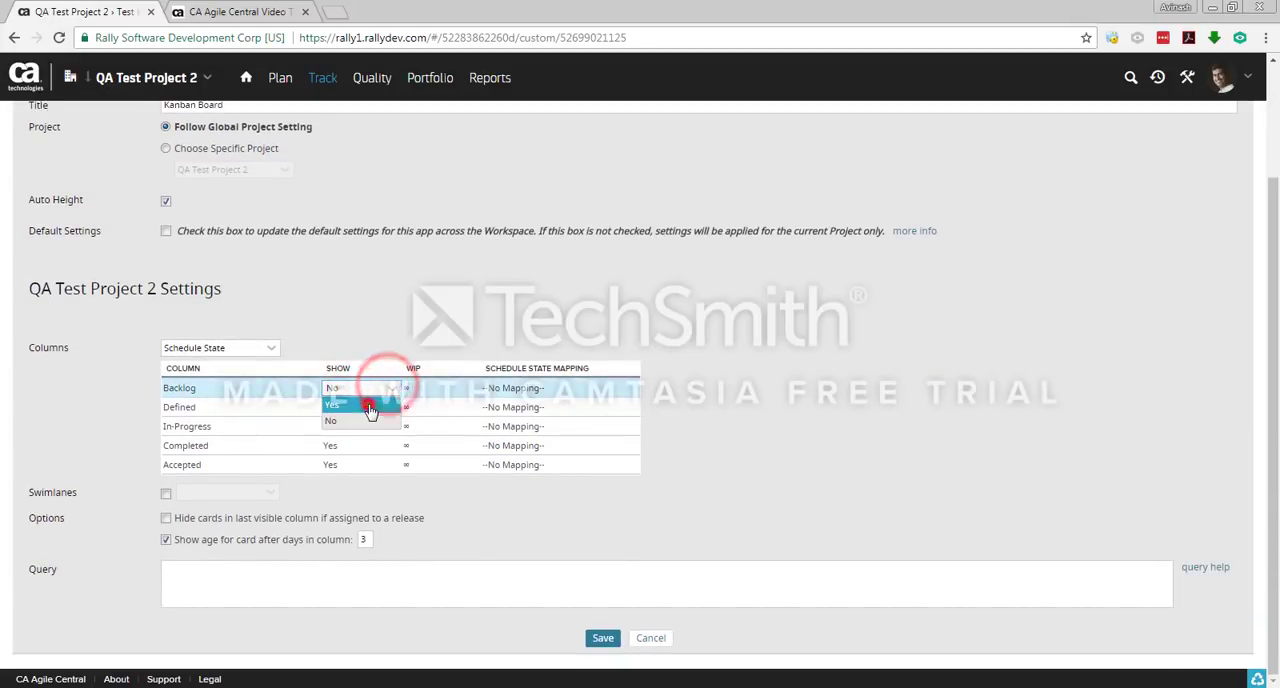
left_click(362, 408)
left_click(601, 637)
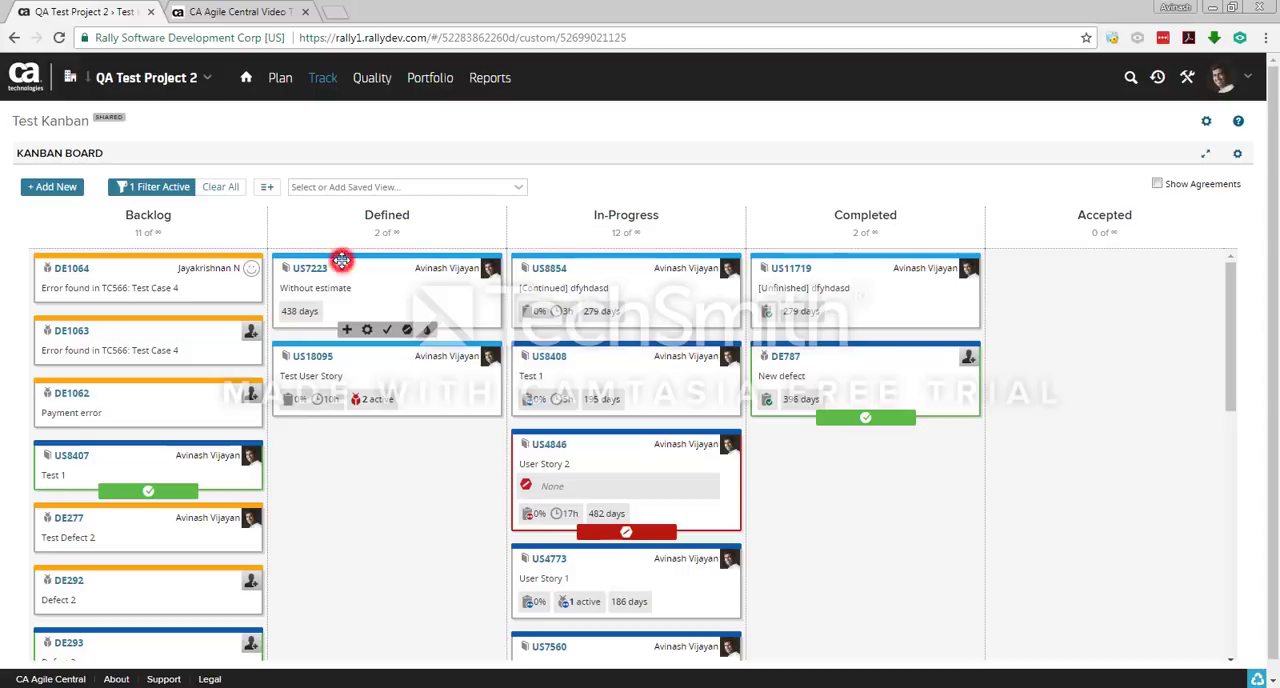
Step: Move the US7223 Without estimate card below Test User Story in the Defined column
left_click_drag(341, 260, 378, 346)
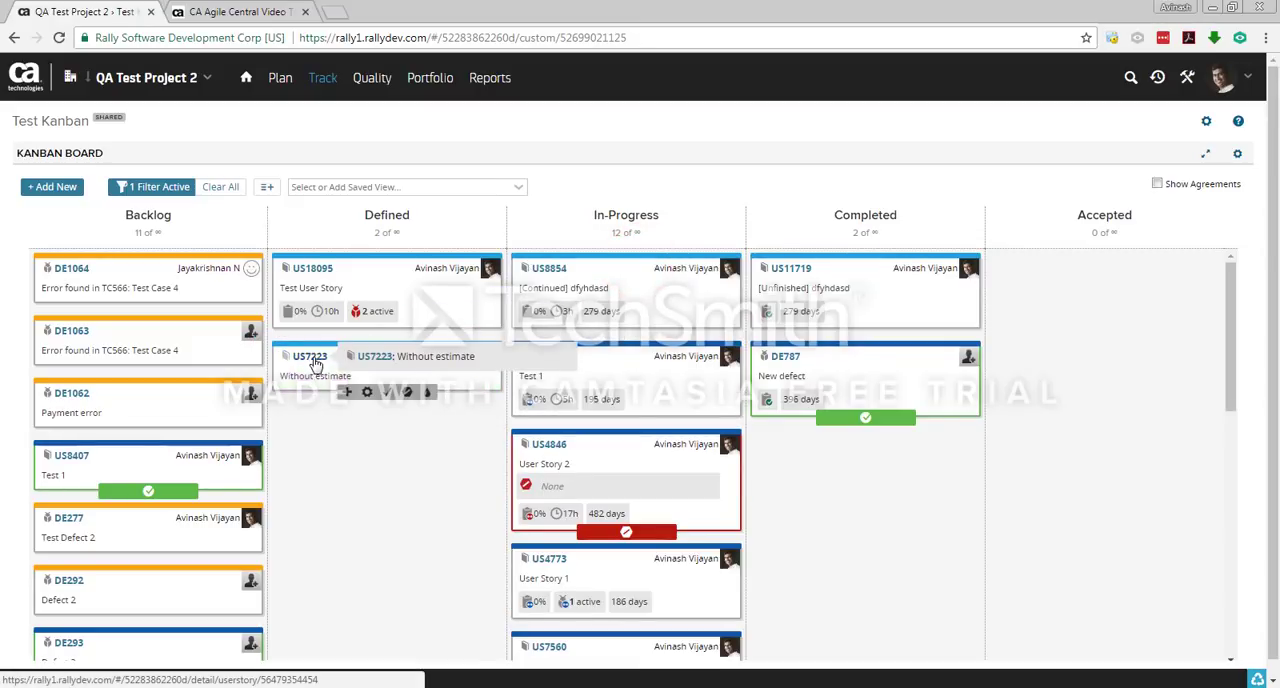
left_click(337, 457)
left_click_drag(315, 373, 318, 376)
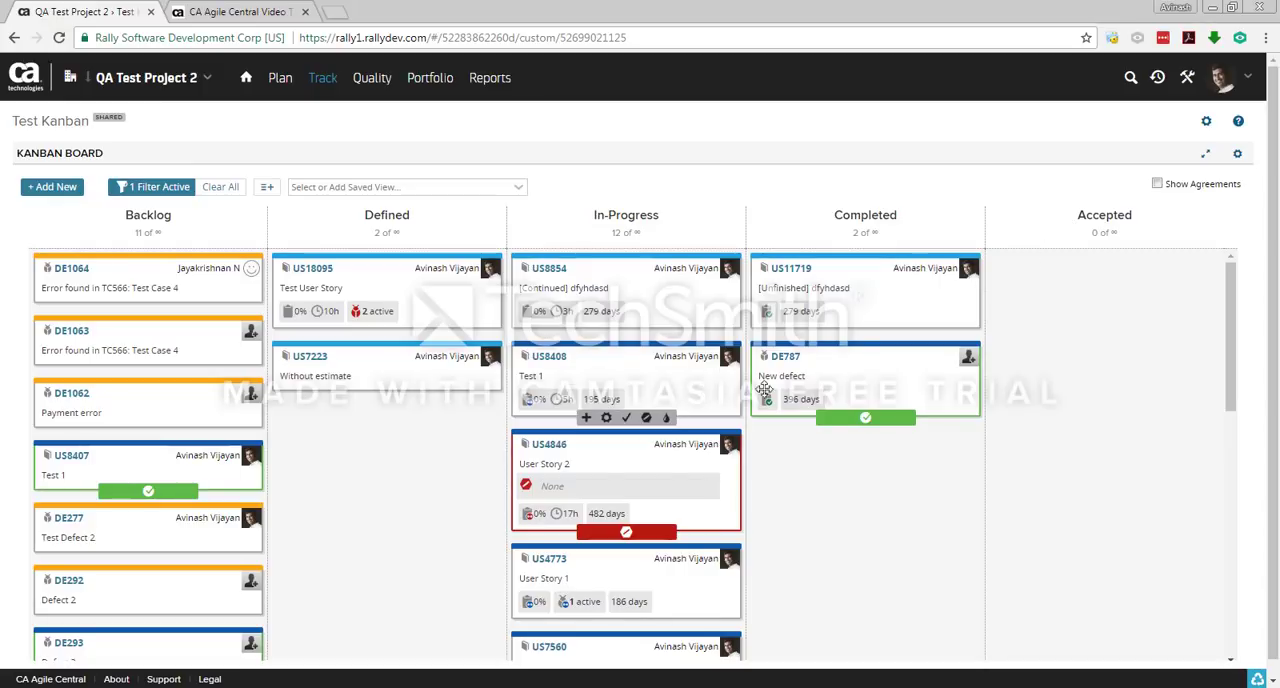
left_click(843, 489)
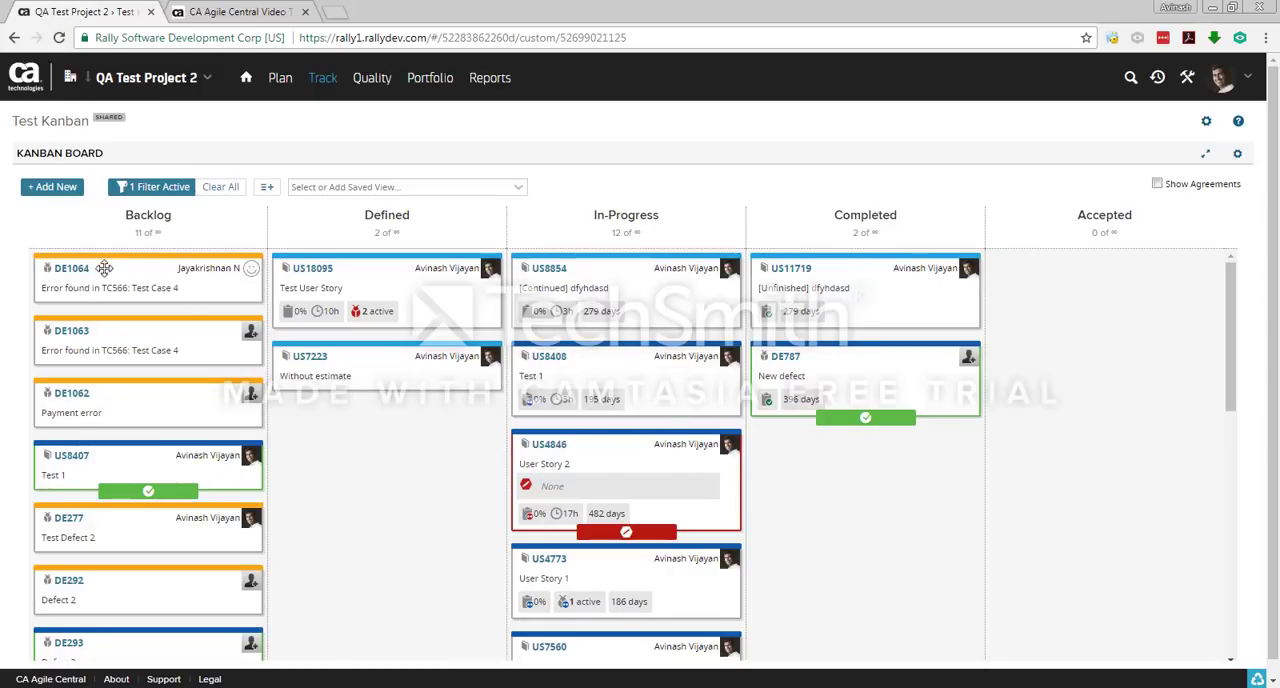
left_click(1113, 374)
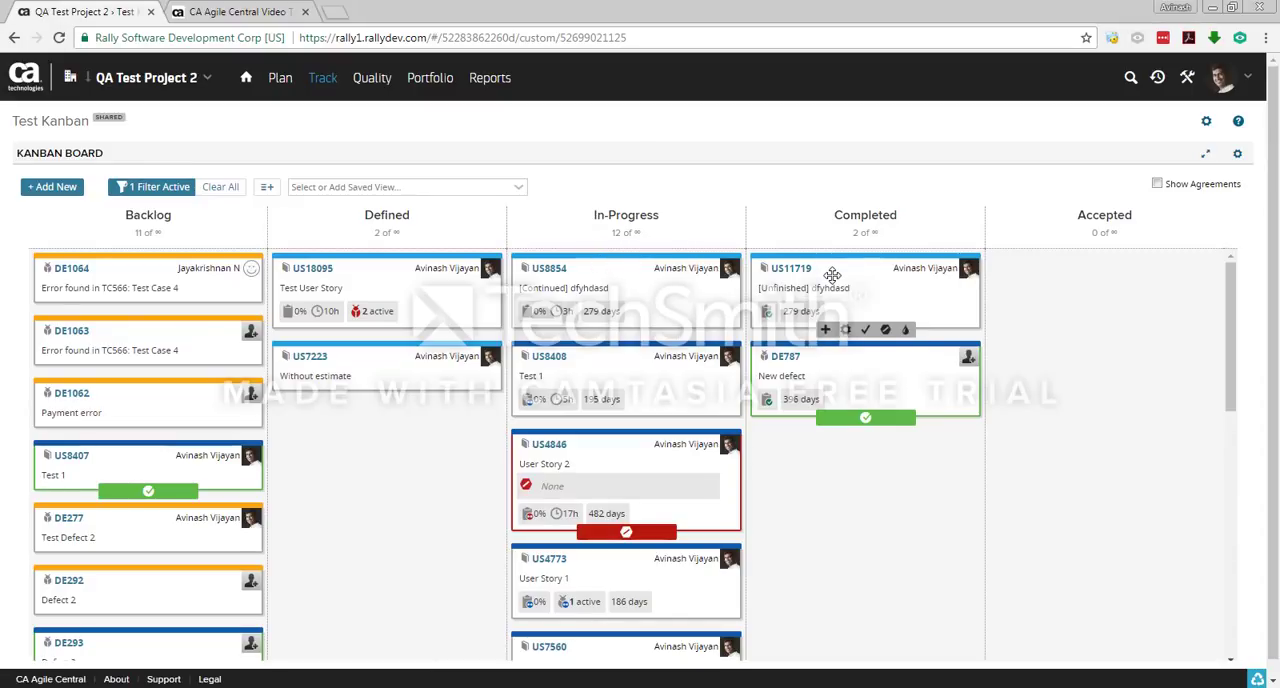
Step: Set user story US11719's schedule state to Accepted in its details and return to the Kanban board
mouse_move(815, 280)
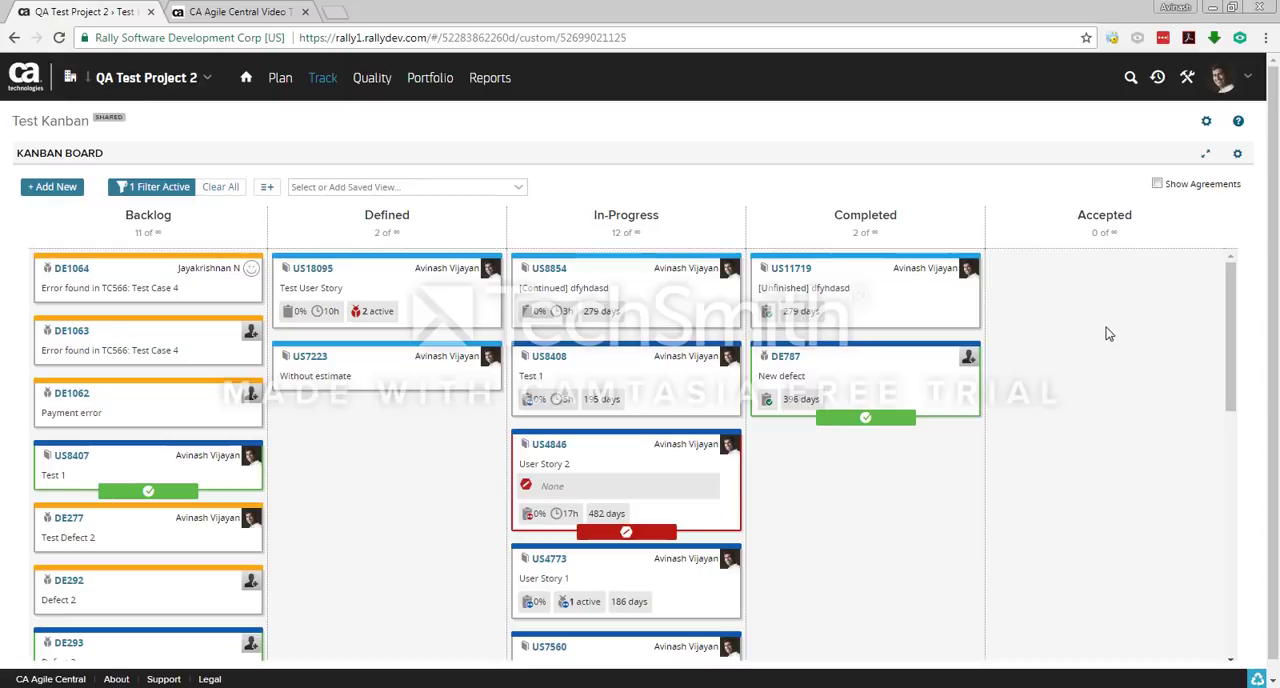
left_click(803, 271)
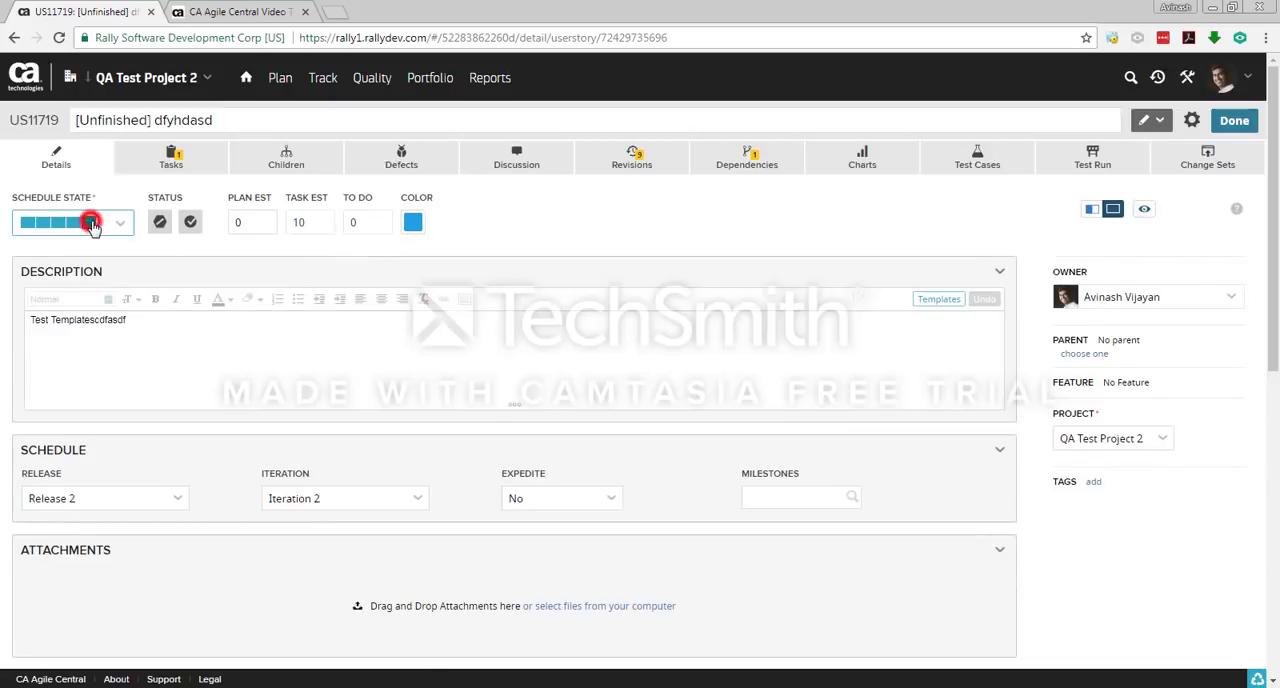
left_click(91, 223)
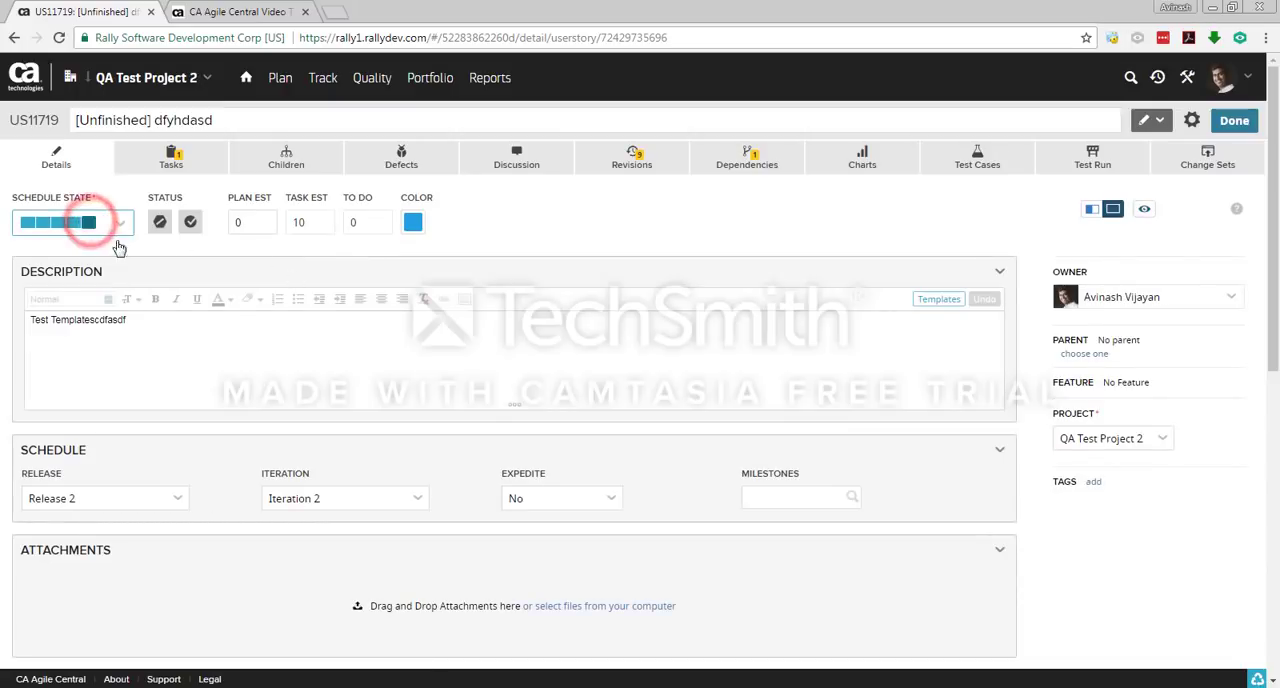
left_click(1226, 130)
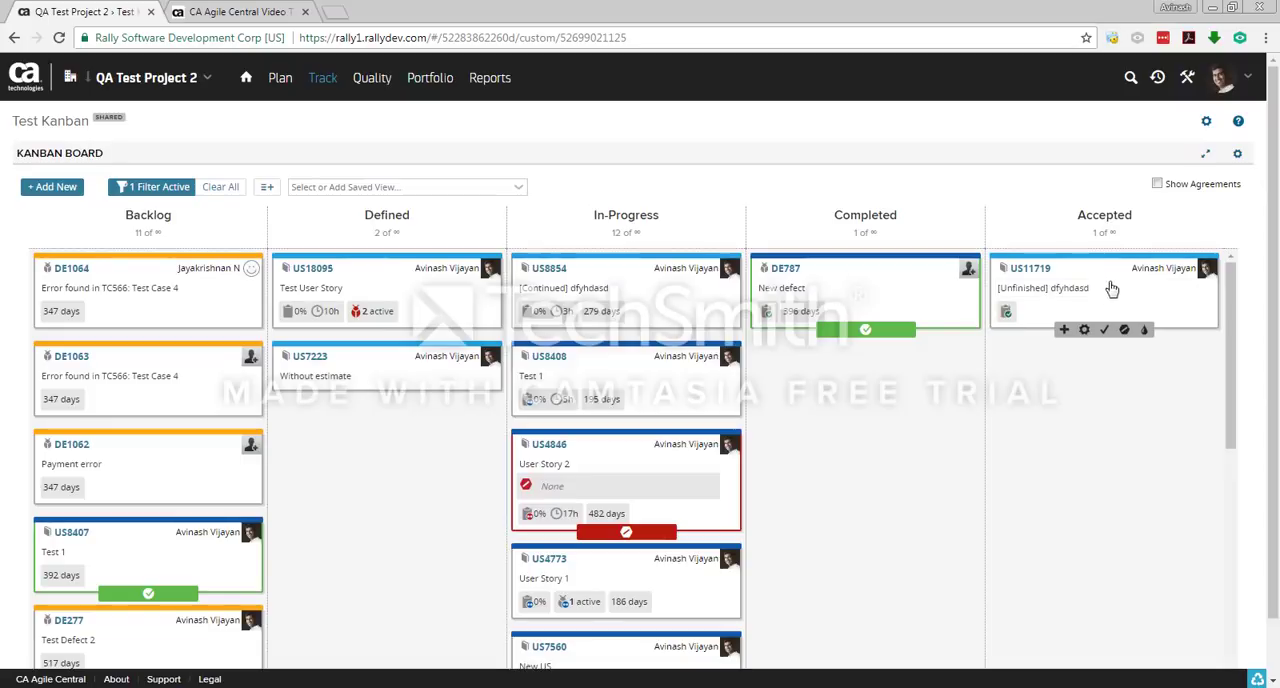
left_click_drag(1081, 268, 1131, 277)
mouse_move(981, 287)
left_click(1094, 446)
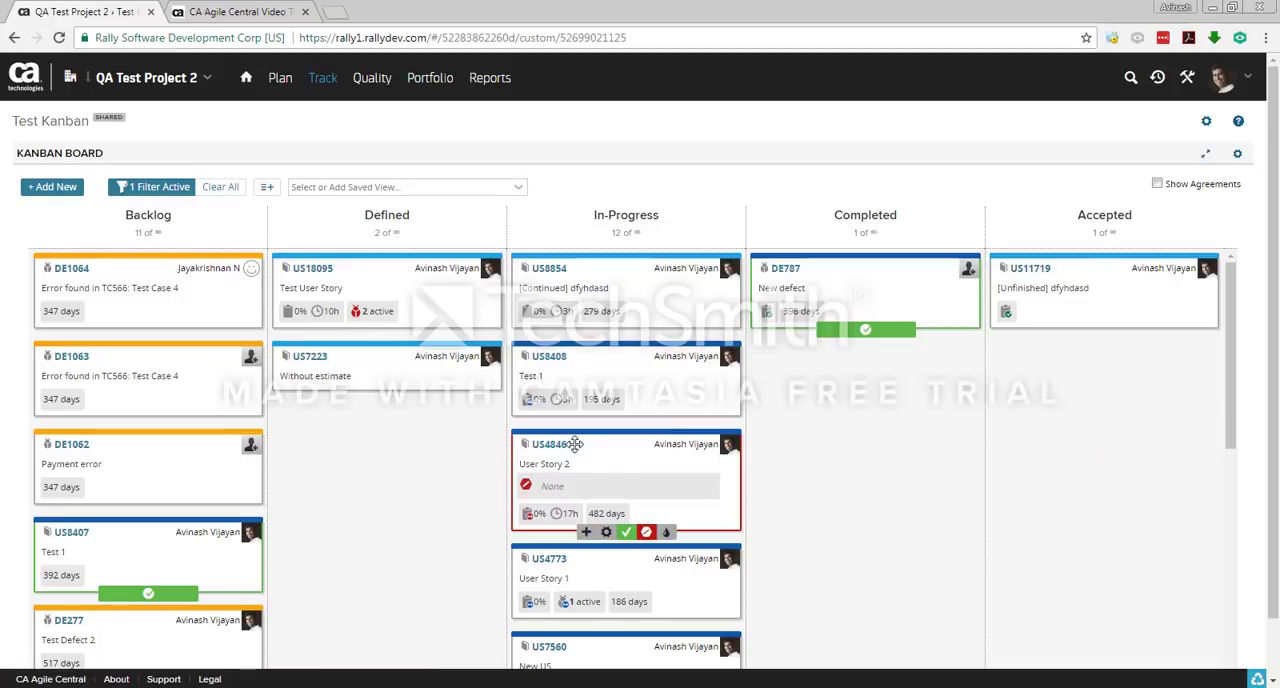
Step: Check the schedule state of US8408 Test 1 in its details and return to the Kanban board
mouse_move(549, 366)
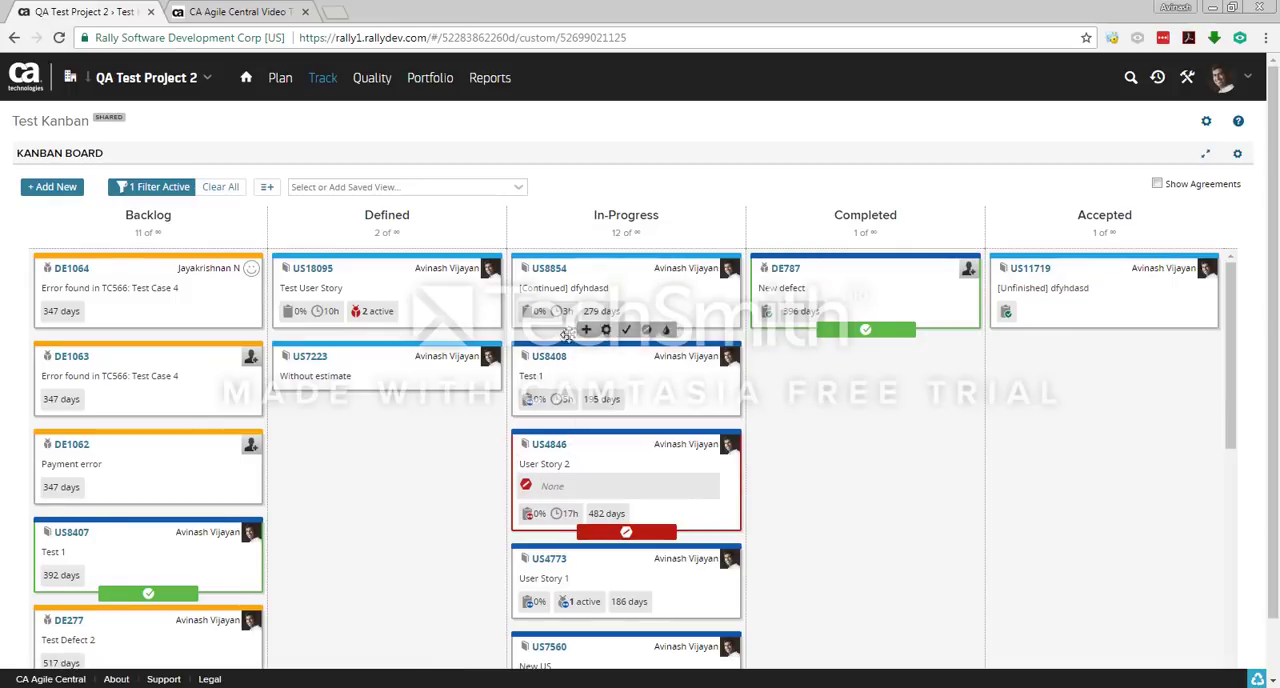
left_click(552, 362)
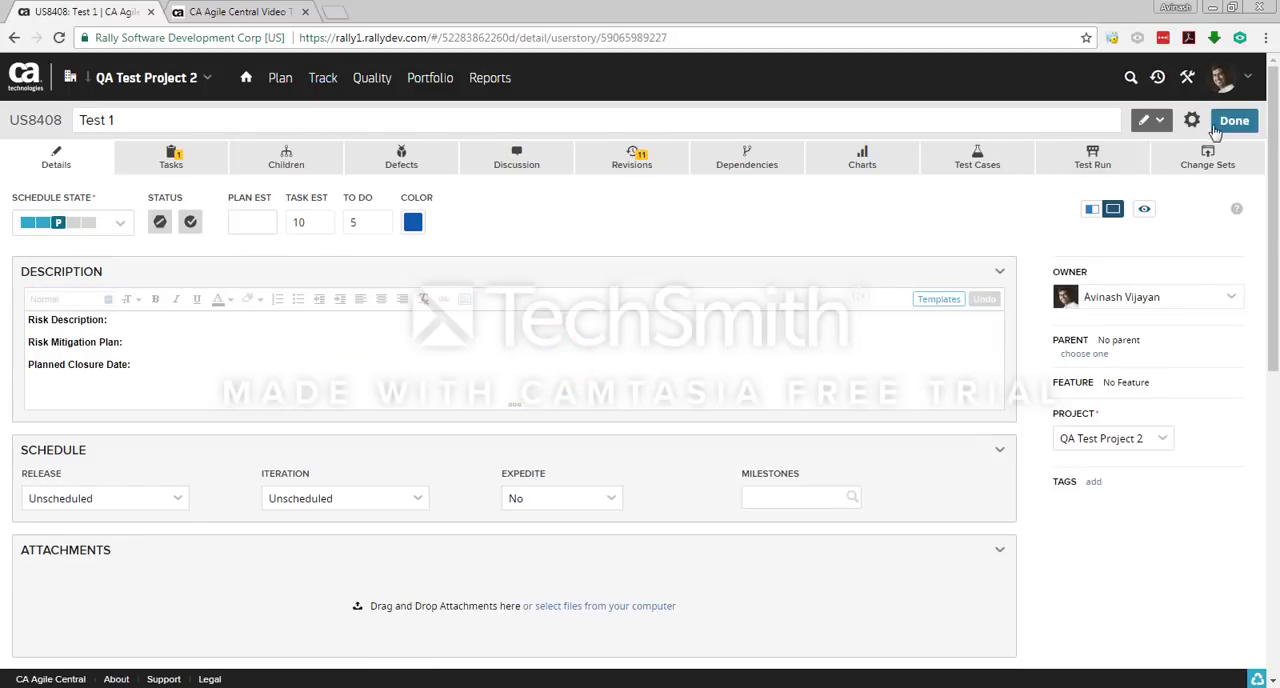
left_click(1226, 121)
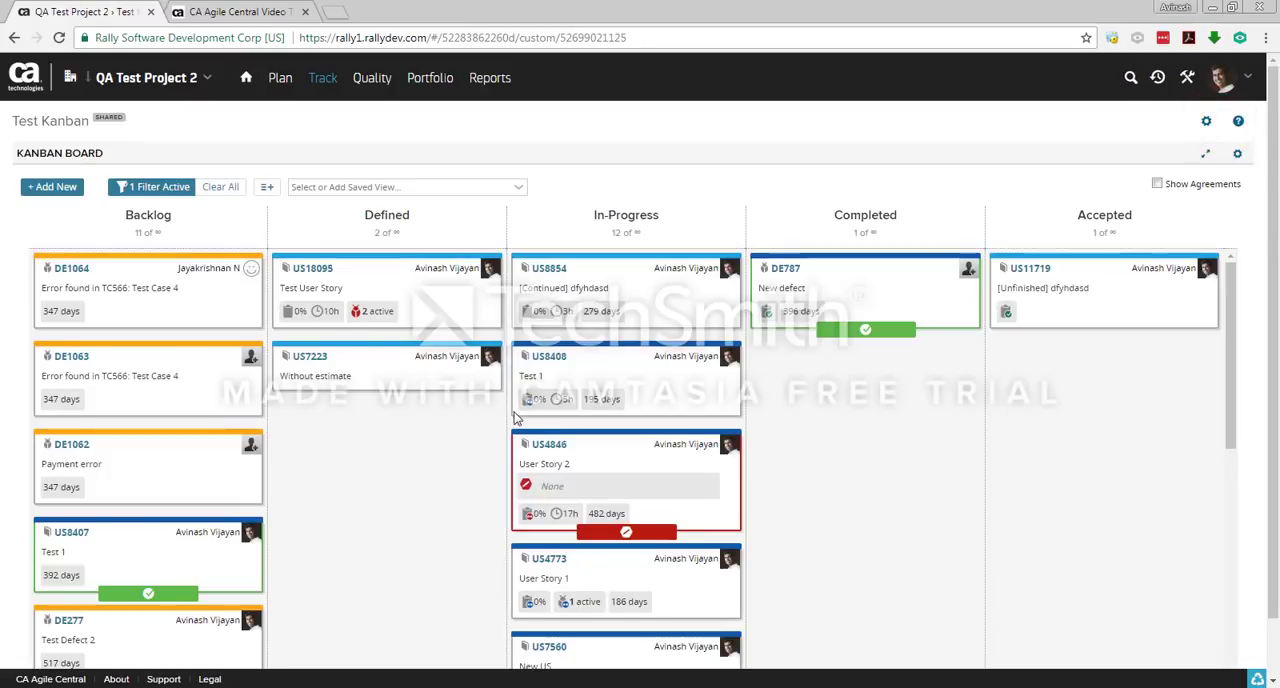
Step: Move the US8408 Test 1 card from In-Progress to Accepted and check the schedule state in its details
left_click_drag(574, 358, 1089, 357)
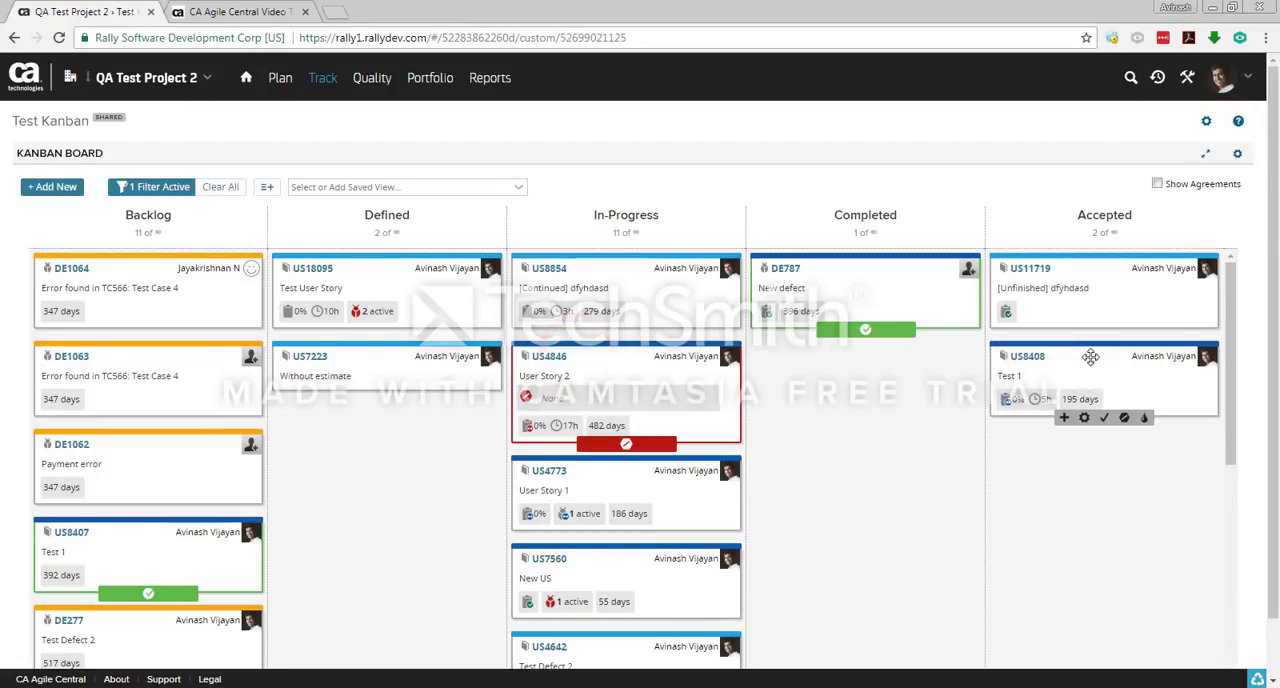
left_click(1027, 358)
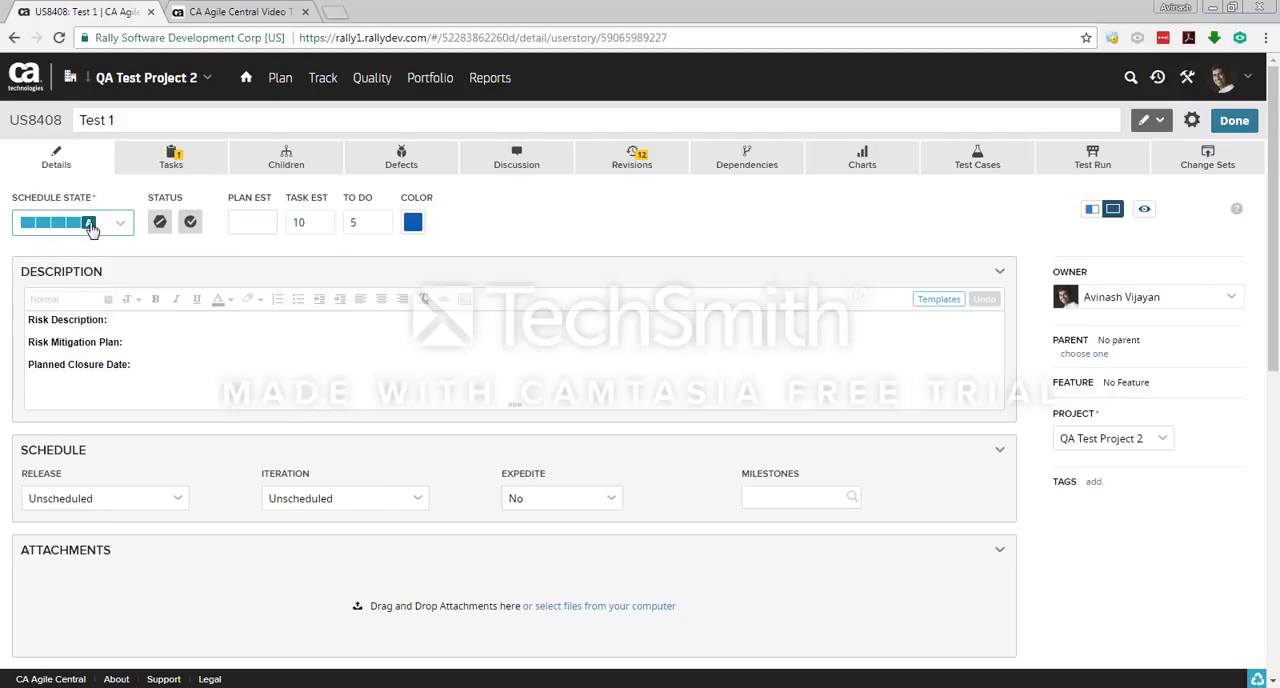
left_click(1234, 121)
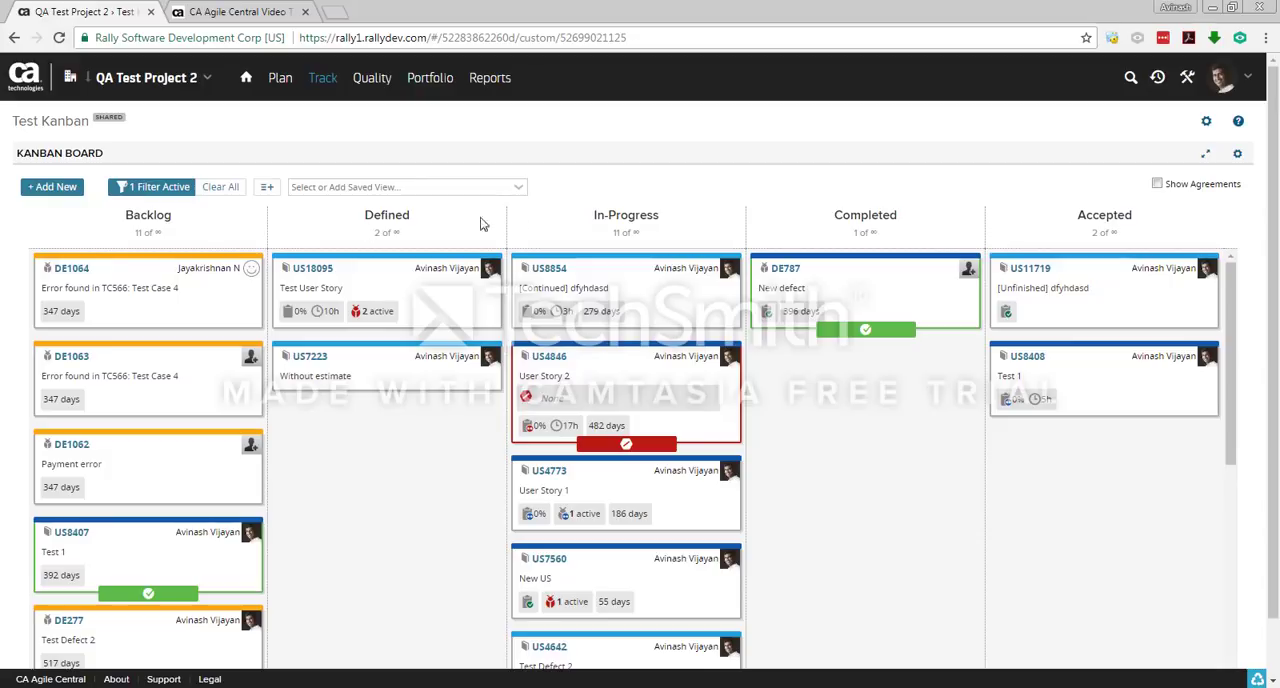
Step: Open the [MOCK] Claims Kanban board and review its columns from None to Ready for Release
left_click_drag(987, 216, 508, 205)
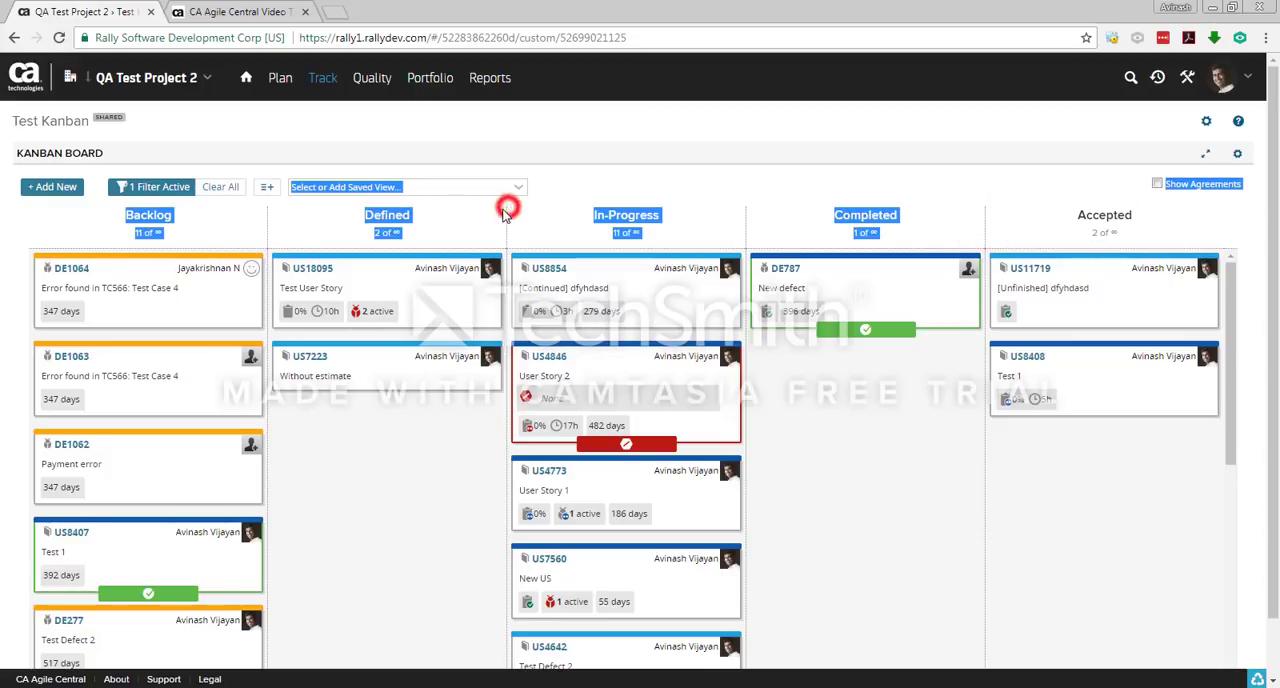
left_click(323, 80)
left_click(491, 119)
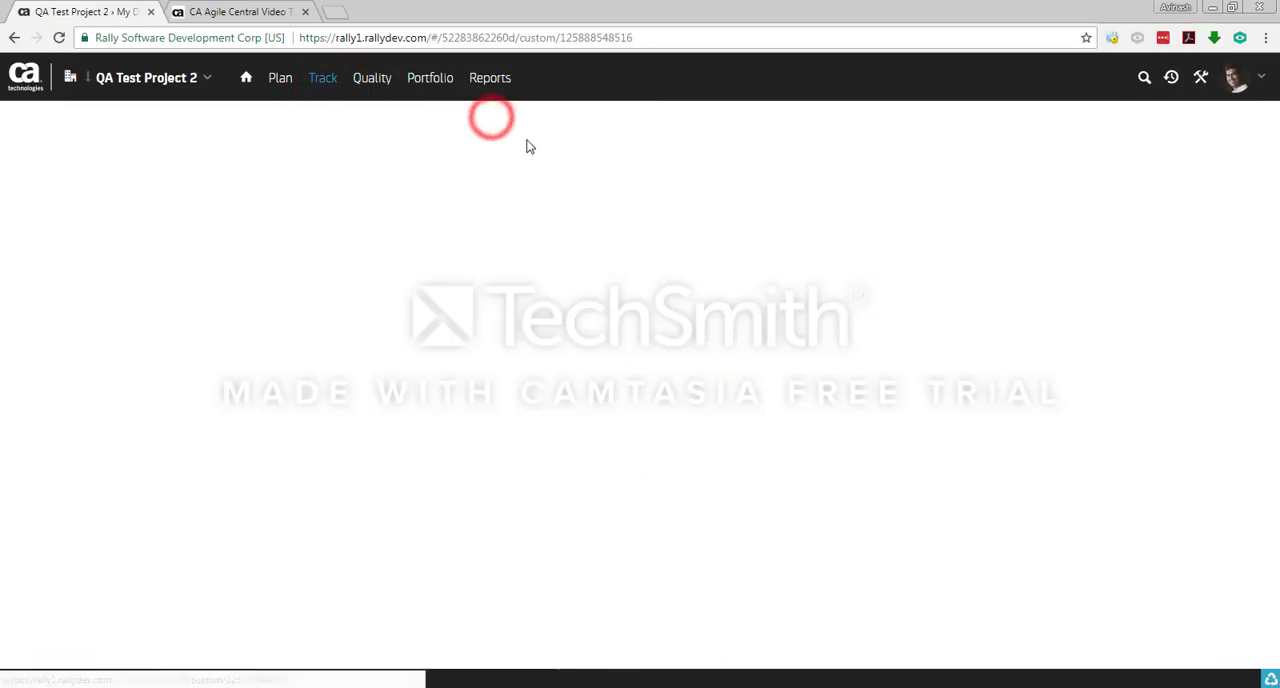
left_click(531, 117)
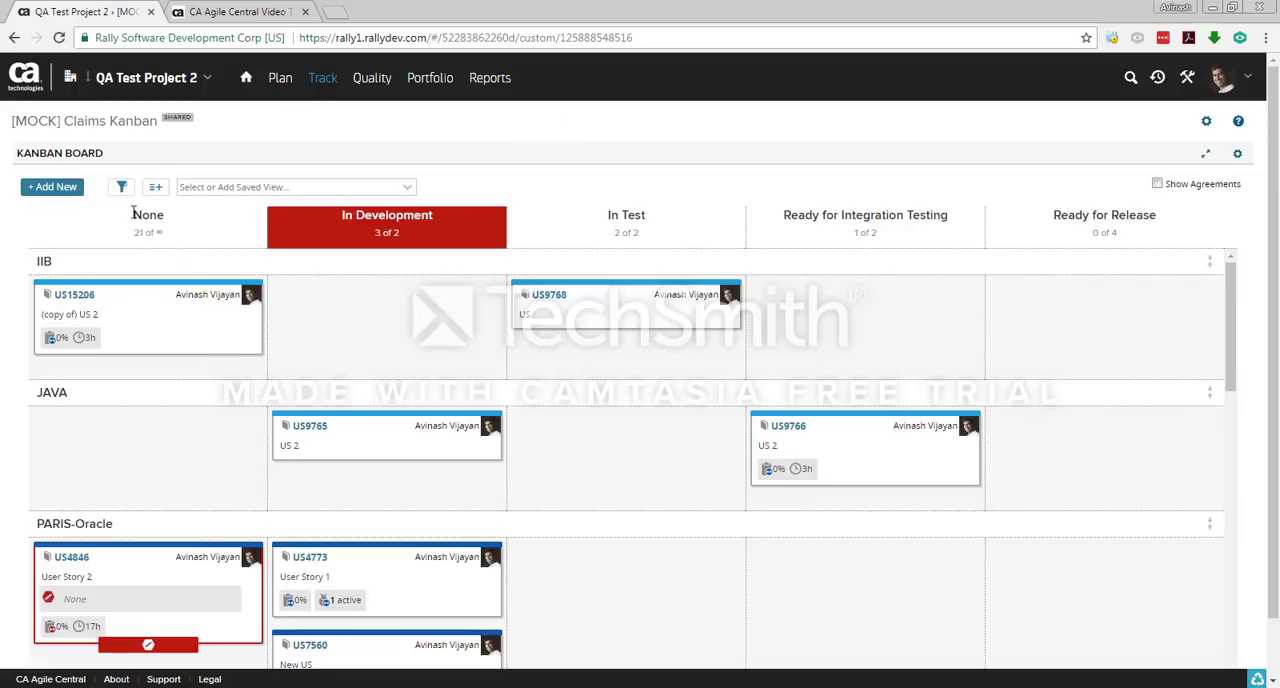
left_click_drag(131, 213, 203, 217)
left_click_drag(334, 216, 489, 217)
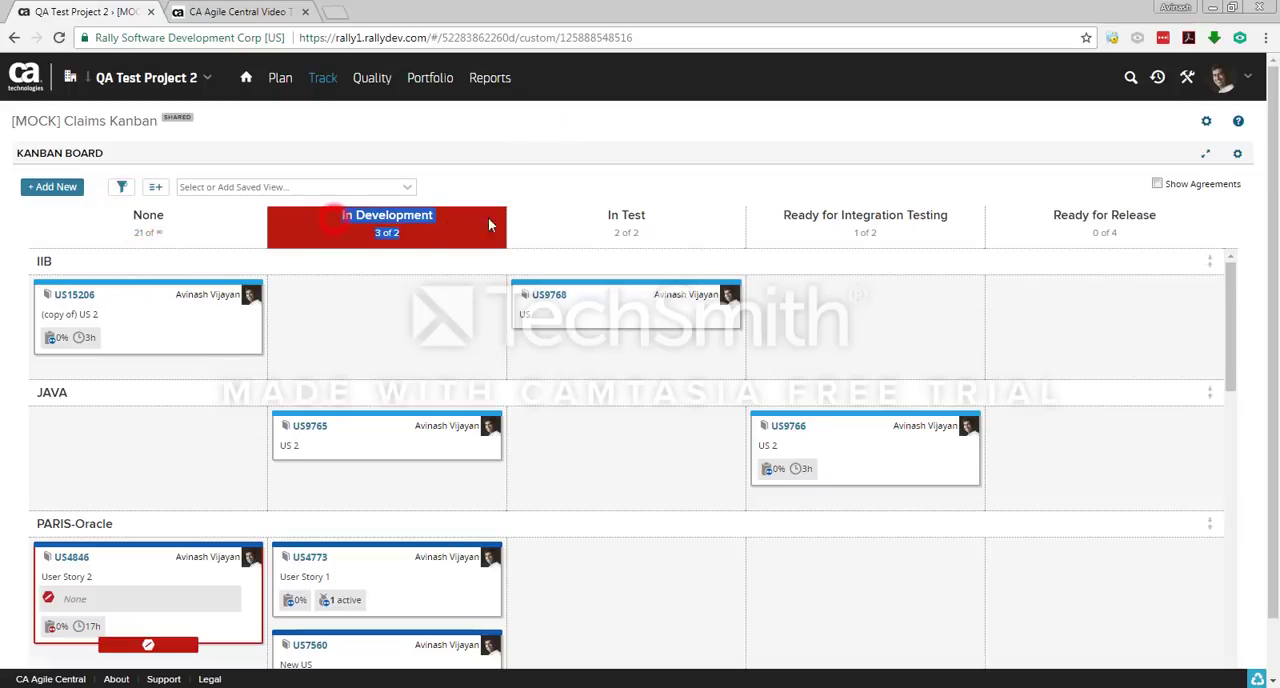
left_click_drag(604, 216, 960, 233)
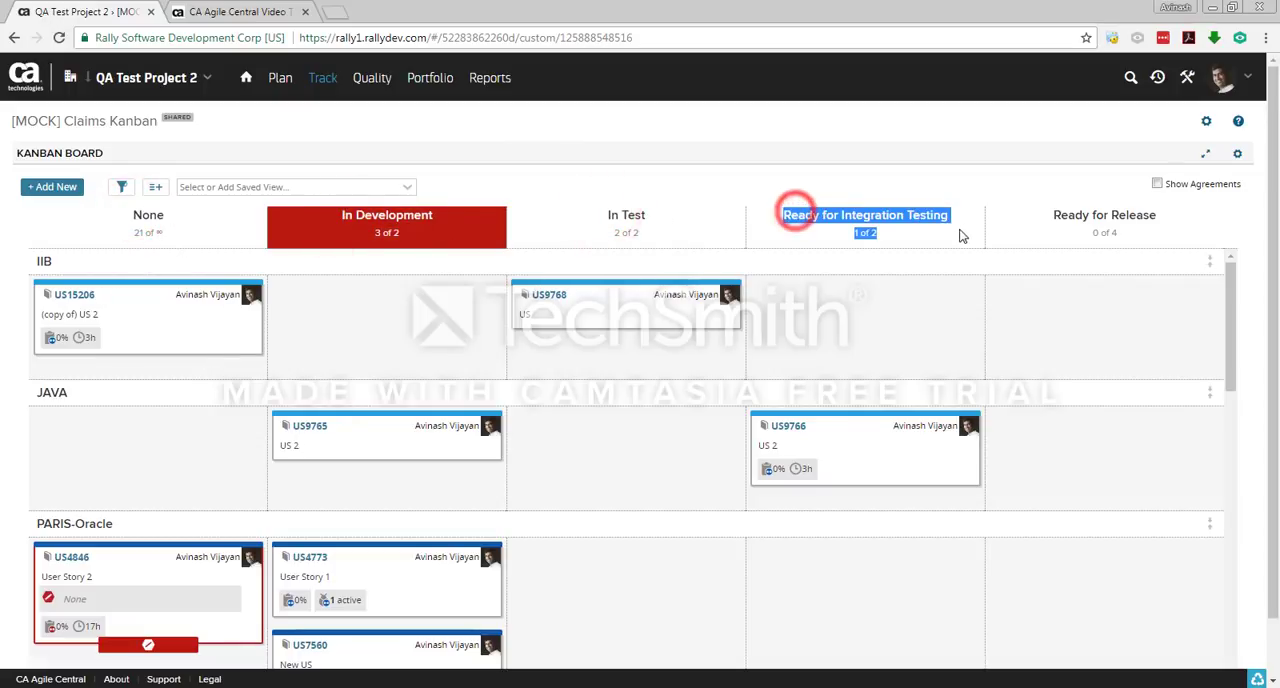
left_click_drag(1049, 212, 1115, 232)
left_click(1183, 217)
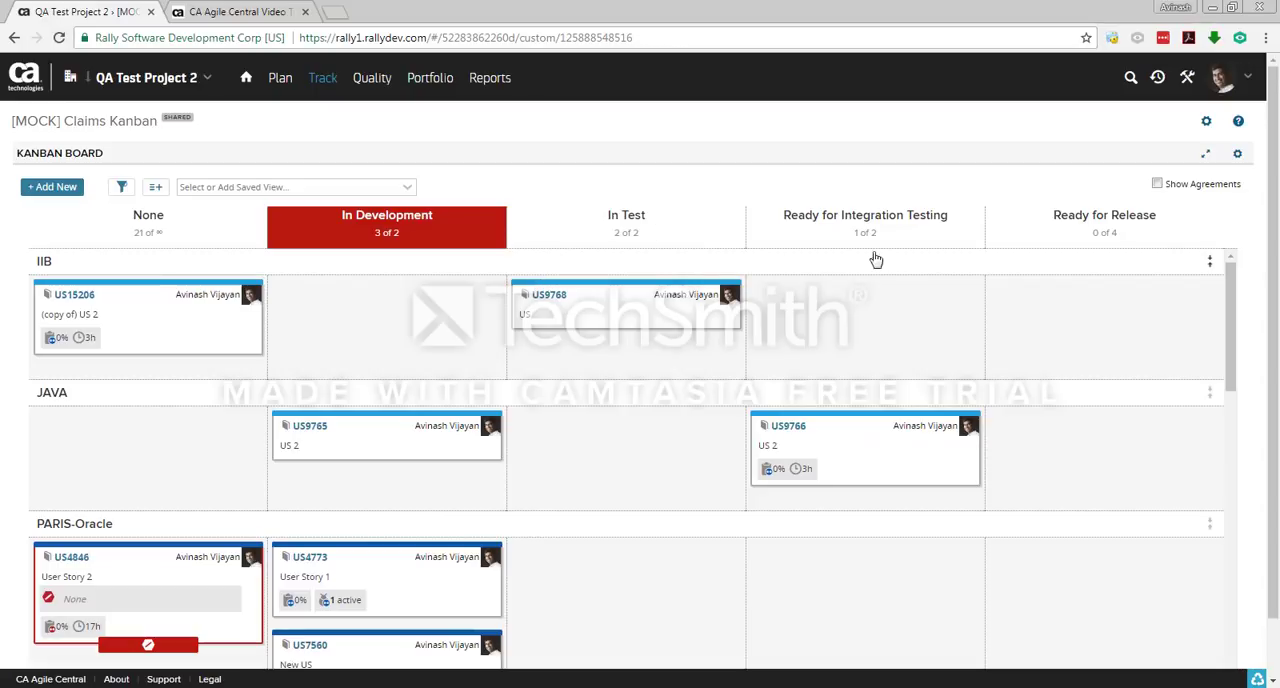
mouse_move(603, 320)
Step: Map the Ready for Release column to the Accepted schedule state in the Kanban board settings and save
left_click(1236, 158)
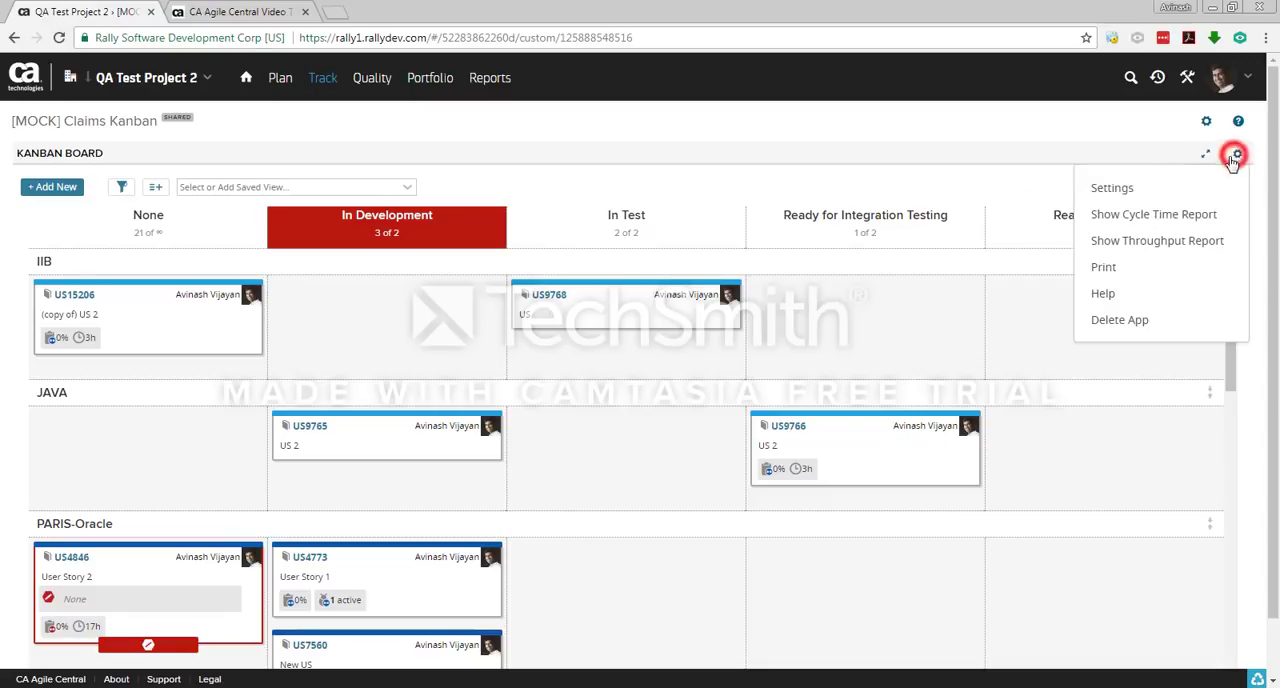
left_click(1154, 192)
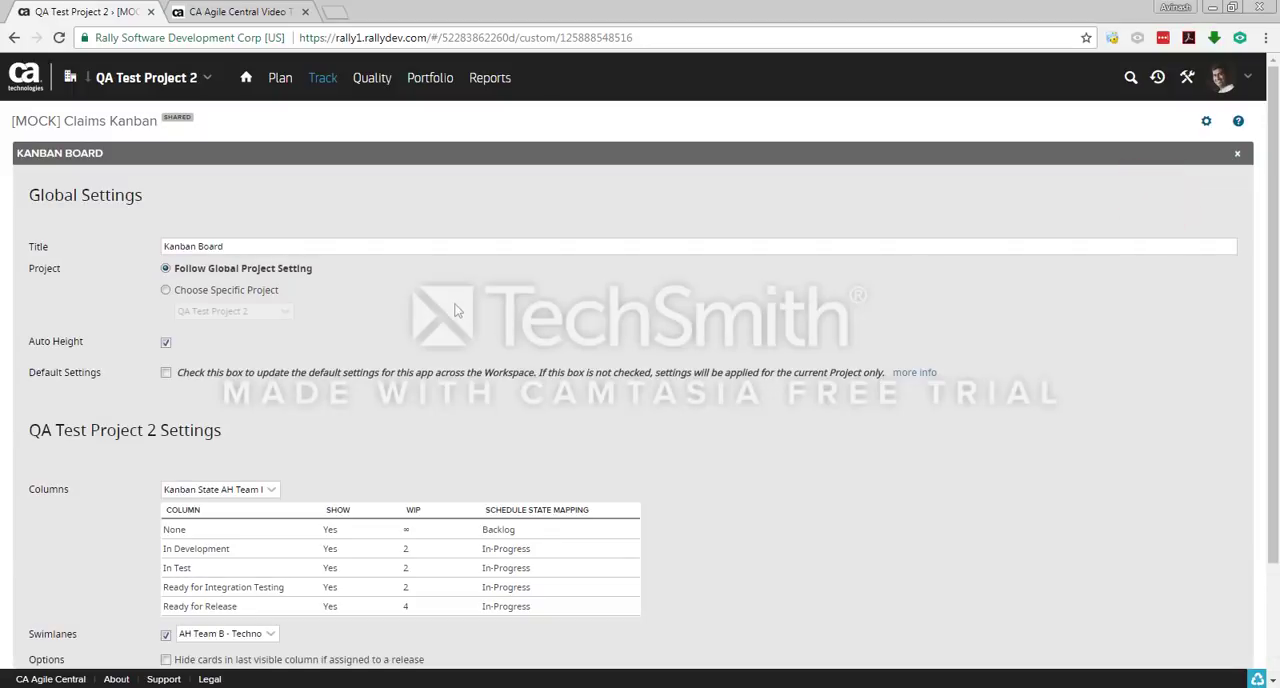
scroll(563, 338, "down", 3)
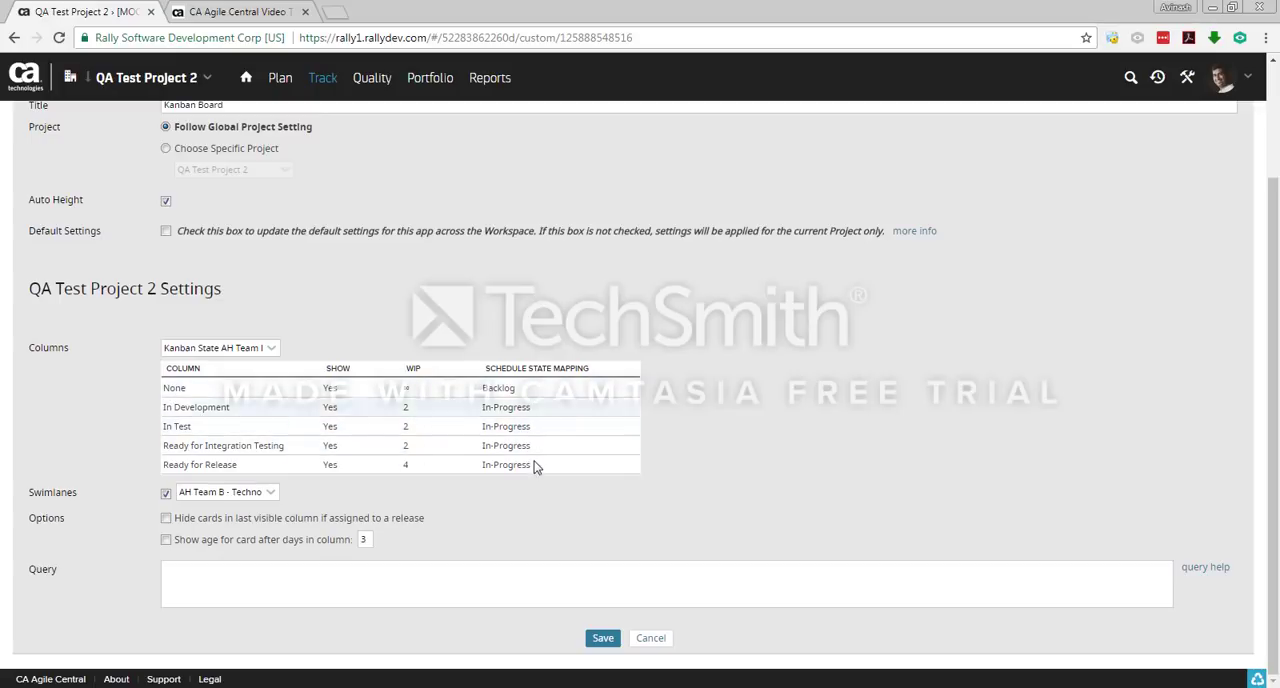
left_click(571, 466)
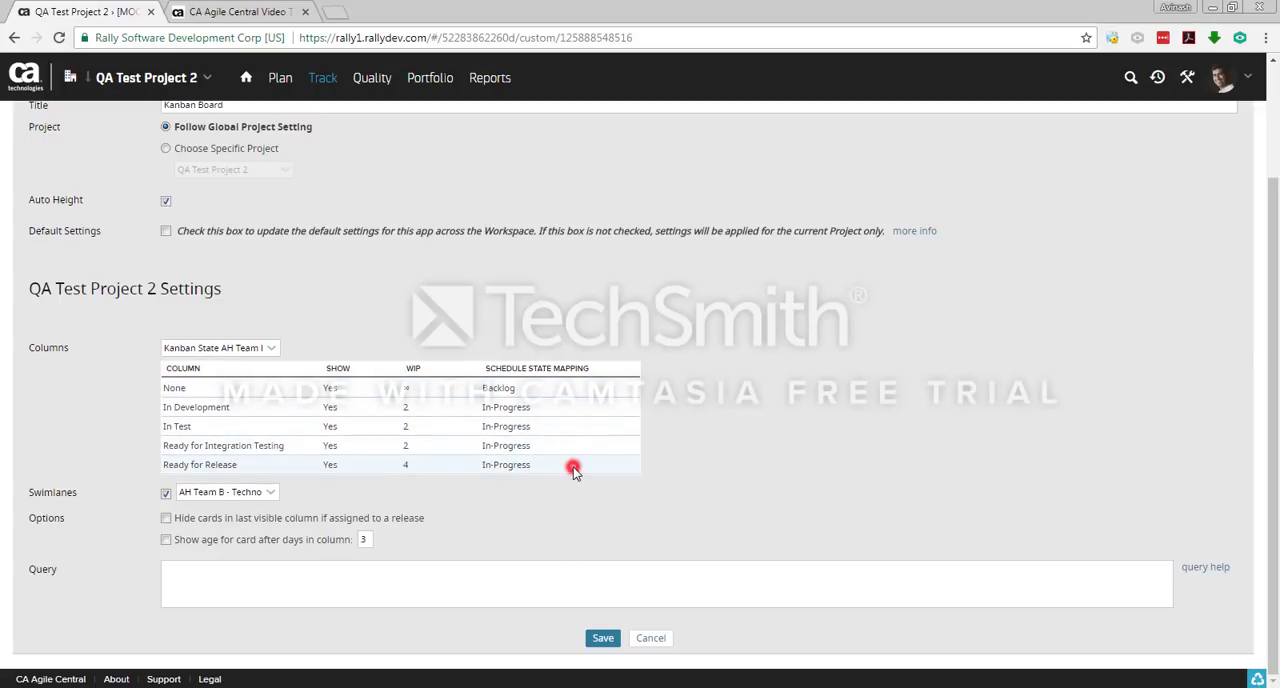
left_click(631, 465)
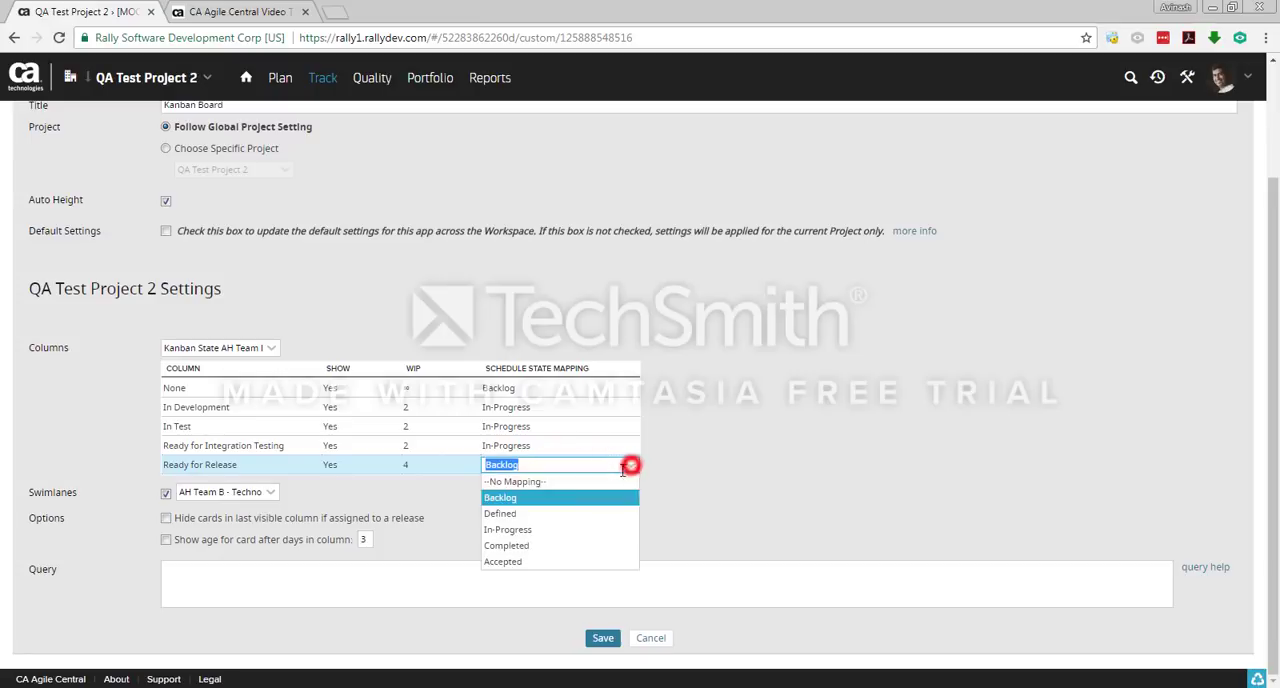
left_click(510, 561)
left_click(743, 487)
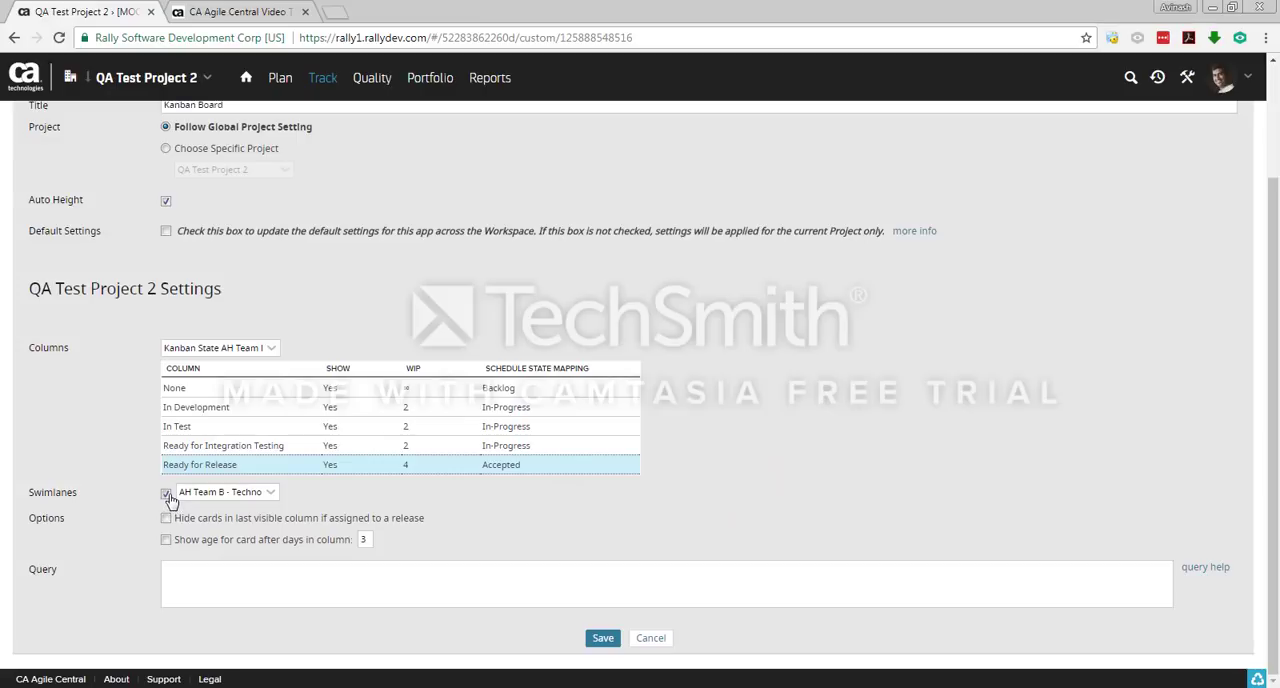
left_click(603, 640)
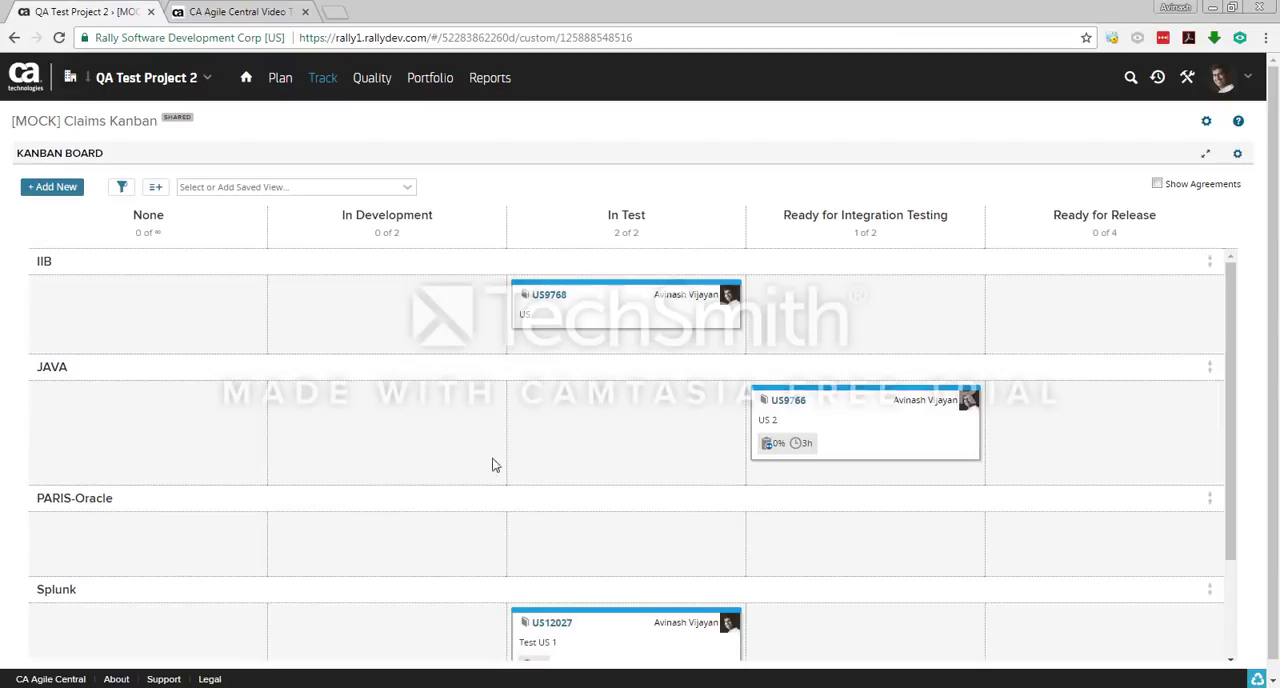
Step: Collapse the IIB, JAVA, PARIS-Oracle and Splunk swimlanes and expand IIB and JAVA again
left_click(80, 262)
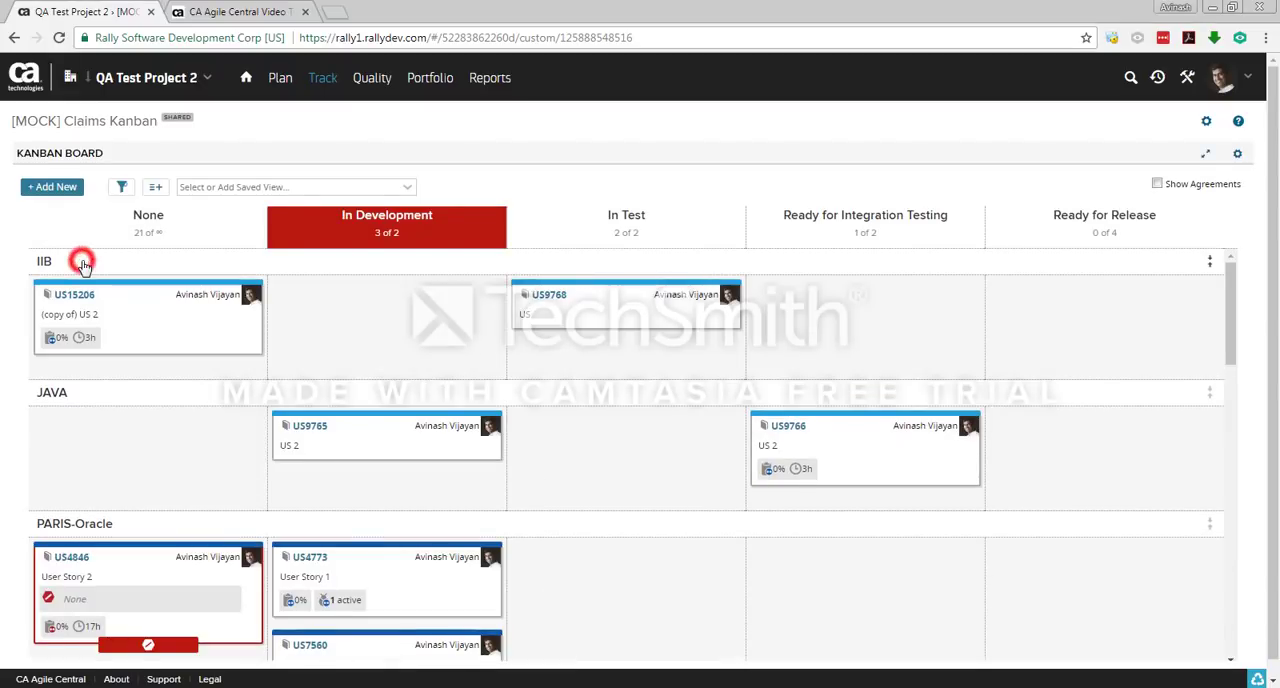
left_click(86, 288)
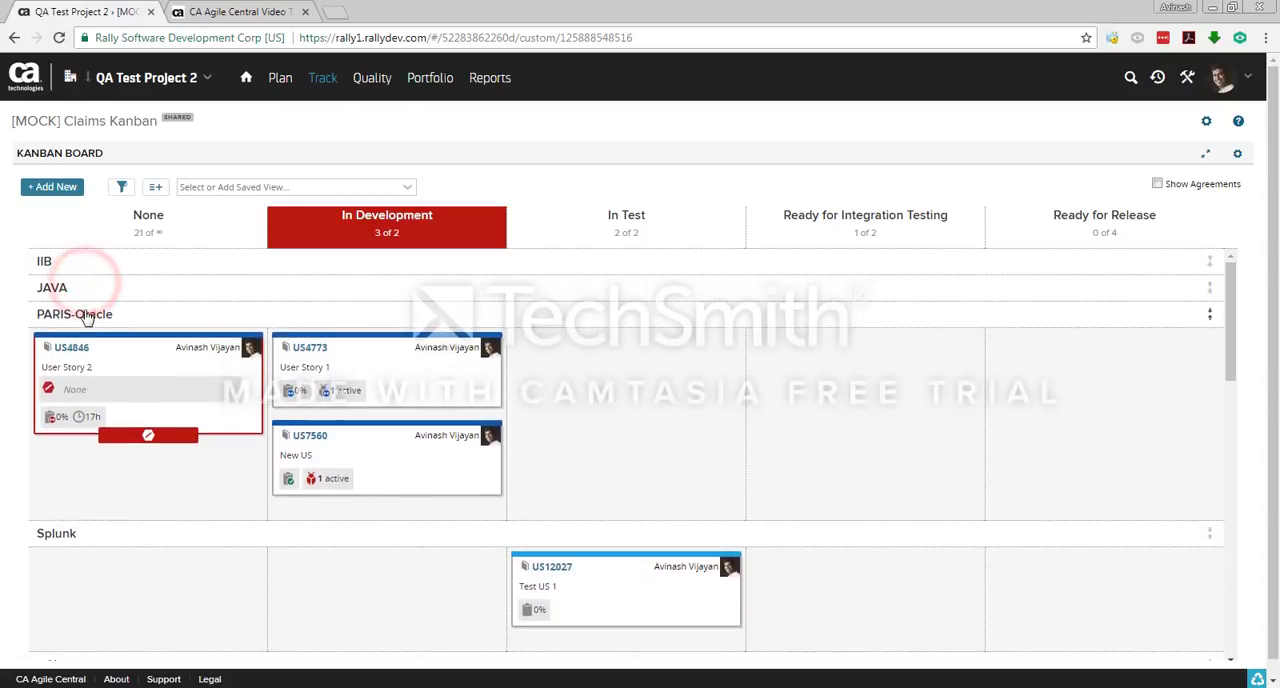
left_click(86, 314)
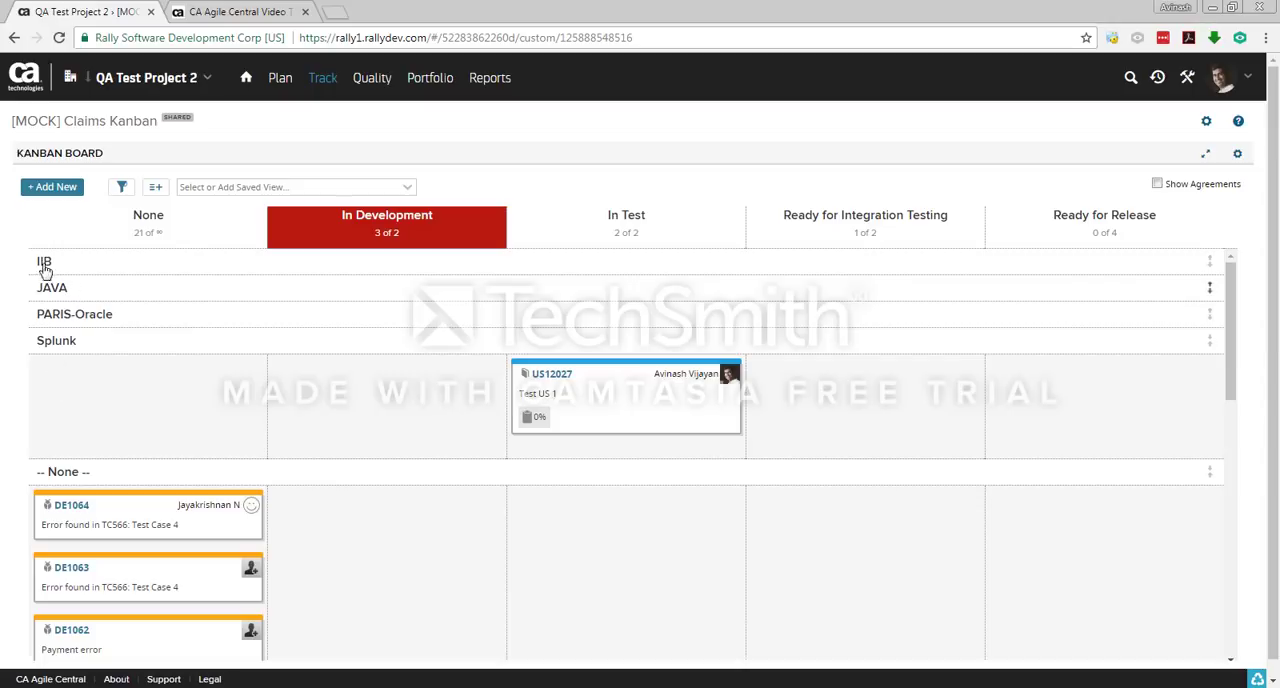
left_click(62, 341)
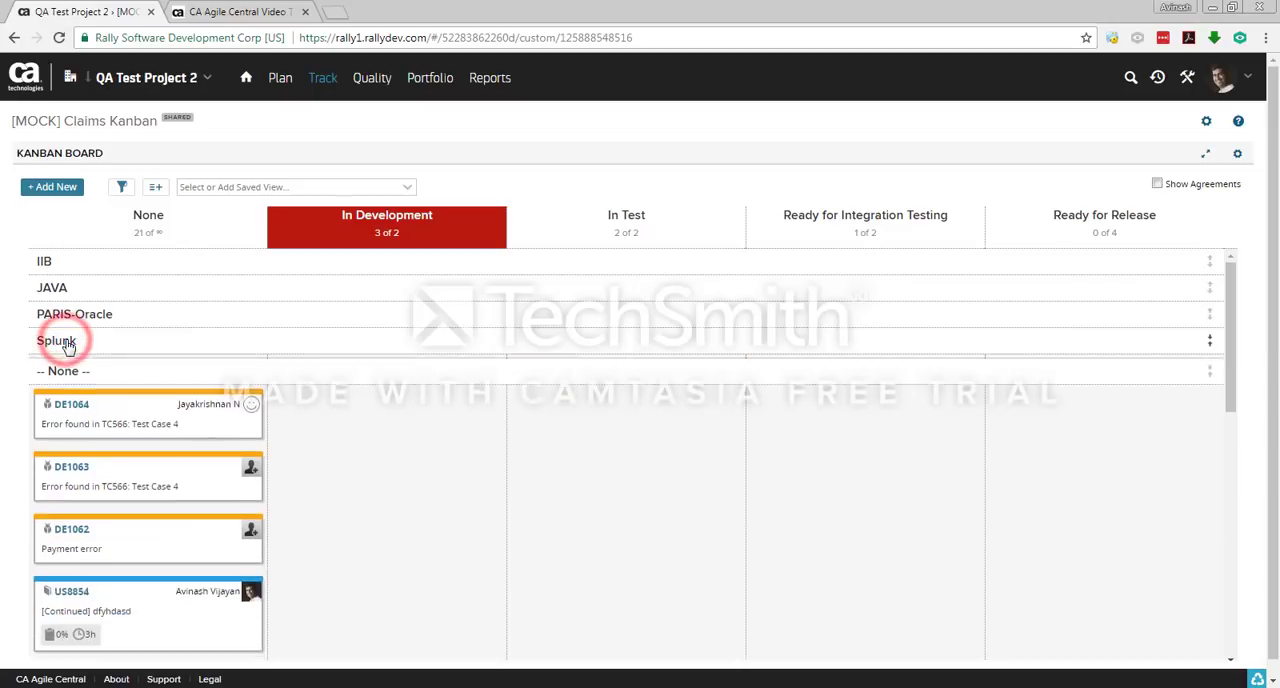
left_click(69, 263)
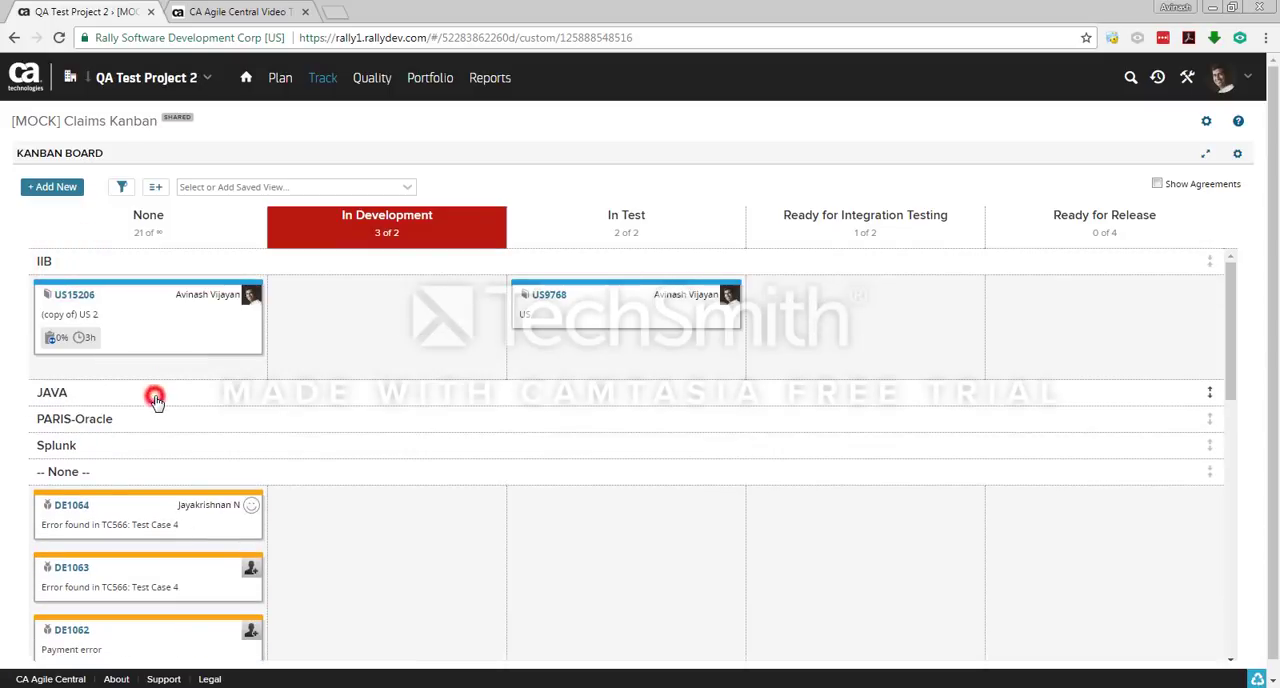
left_click(155, 398)
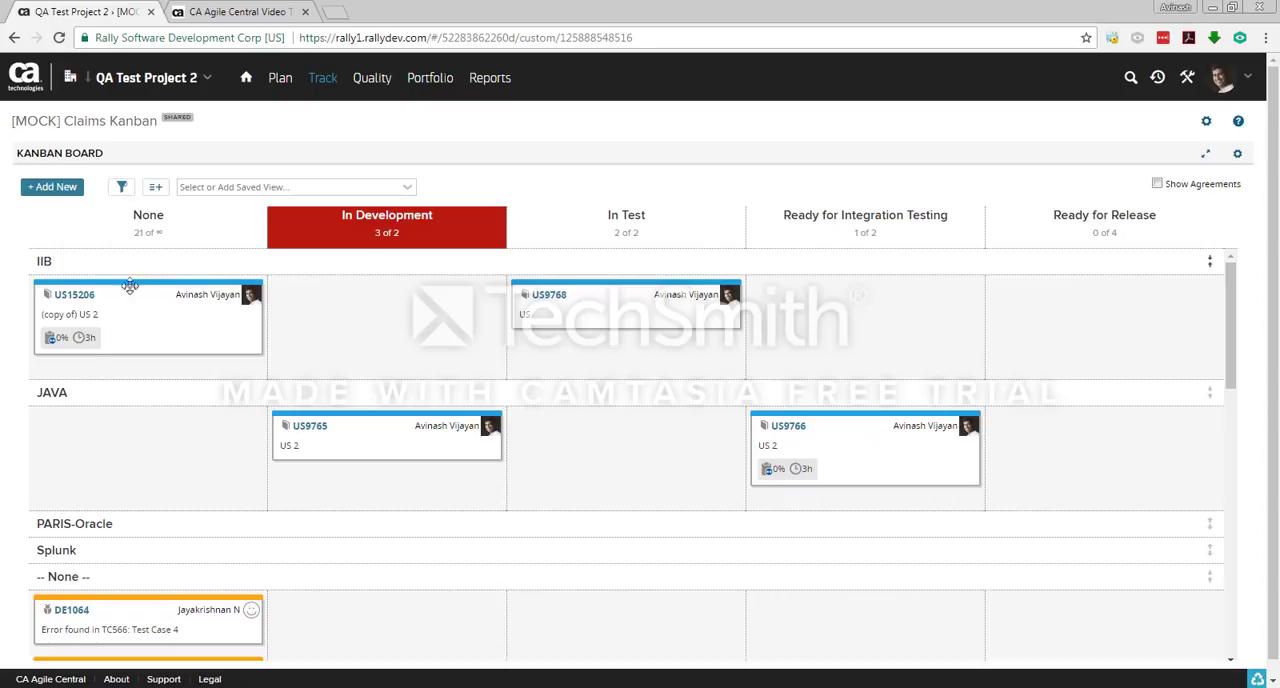
Step: Check the schedule state of US15206 (copy of) US 2 in its details and return to the Kanban board
middle_click(82, 302)
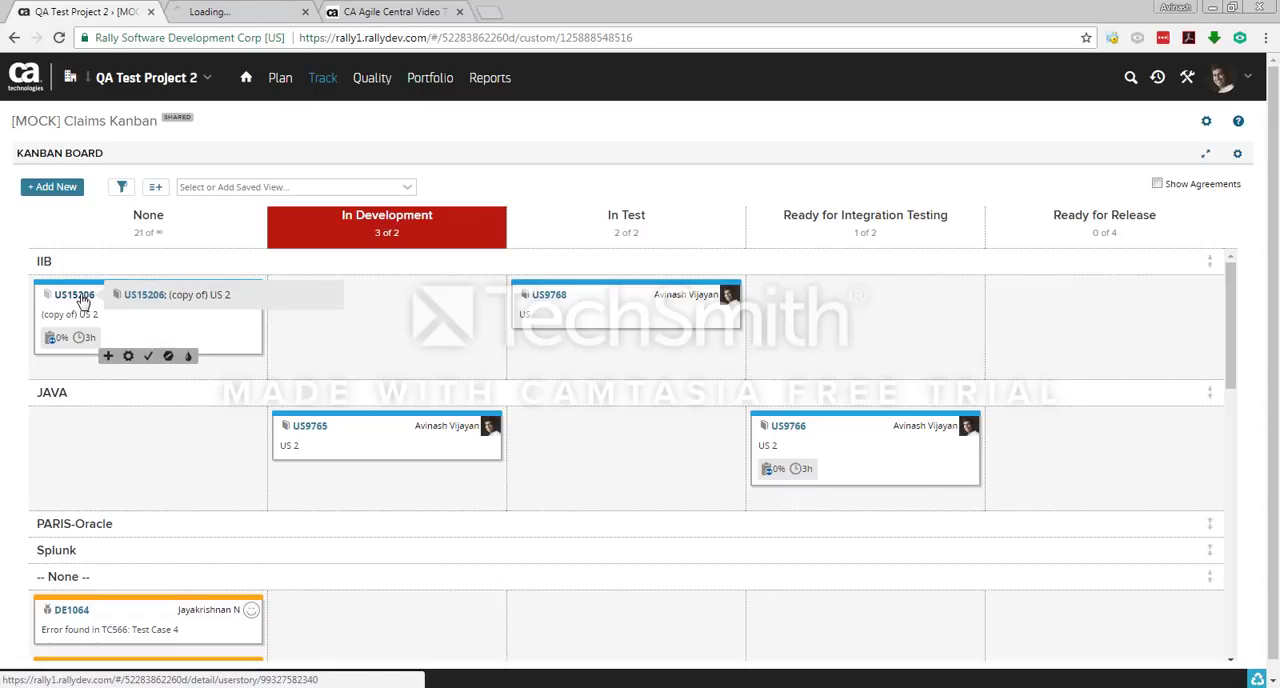
left_click(247, 18)
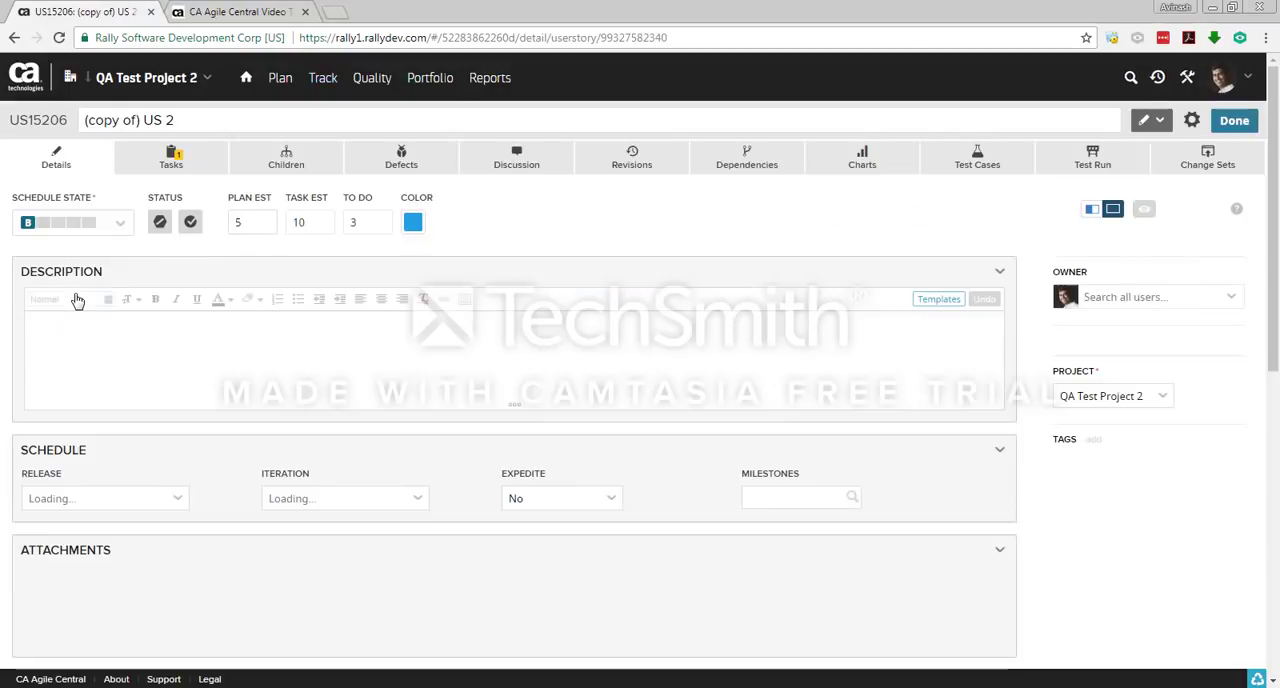
left_click(1234, 121)
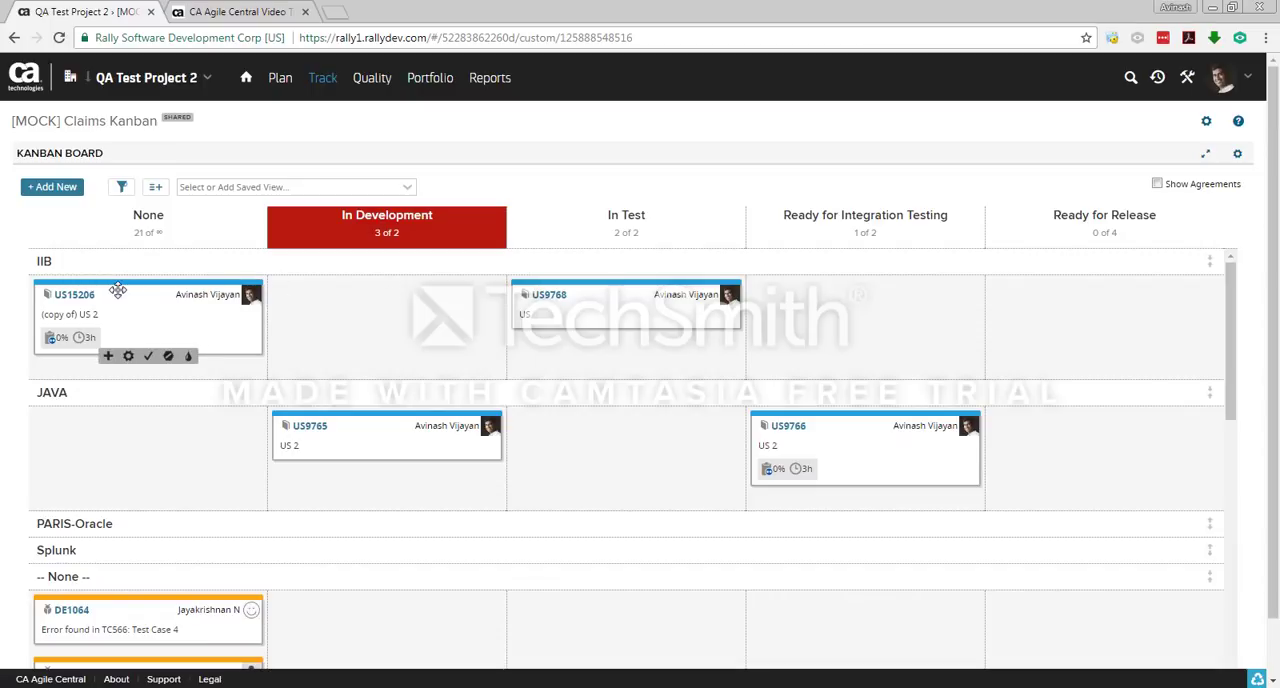
Step: Move the US15206 card from None to In Development, check the schedule state in its details and return to the board
mouse_move(118, 286)
left_mouse_down()
mouse_move(288, 293)
mouse_move(129, 282)
left_mouse_up()
left_click_drag(123, 286, 290, 292)
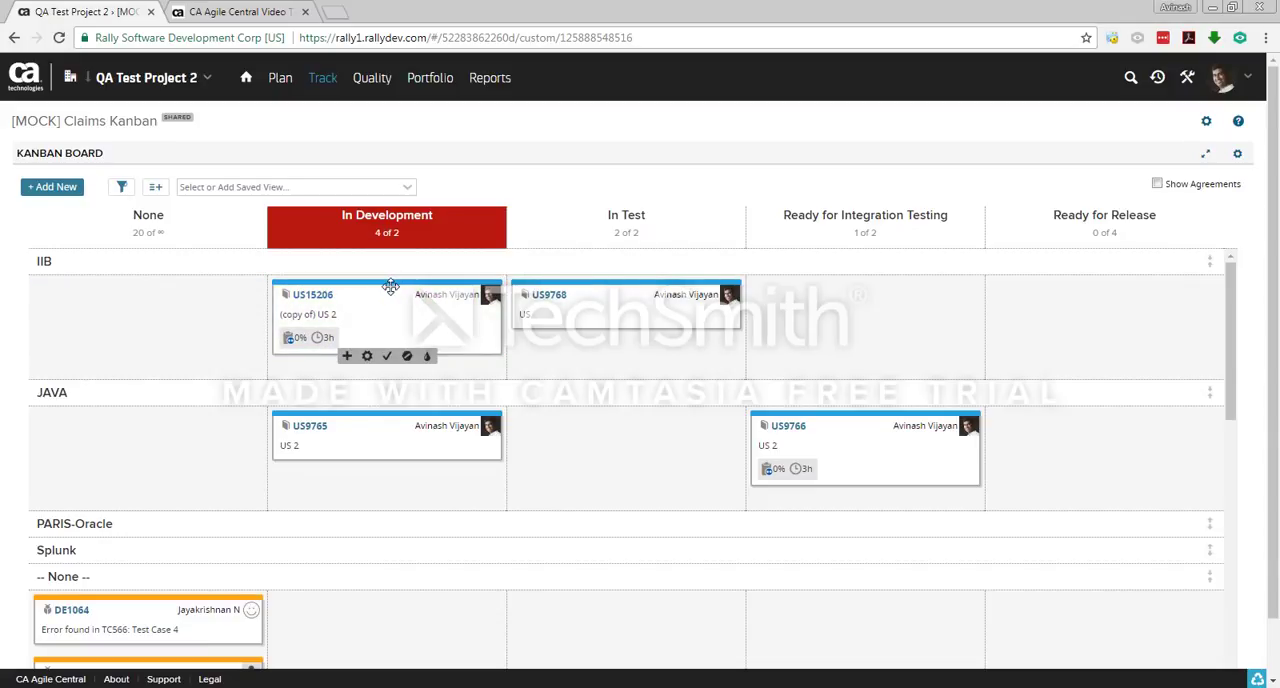
left_click(316, 299)
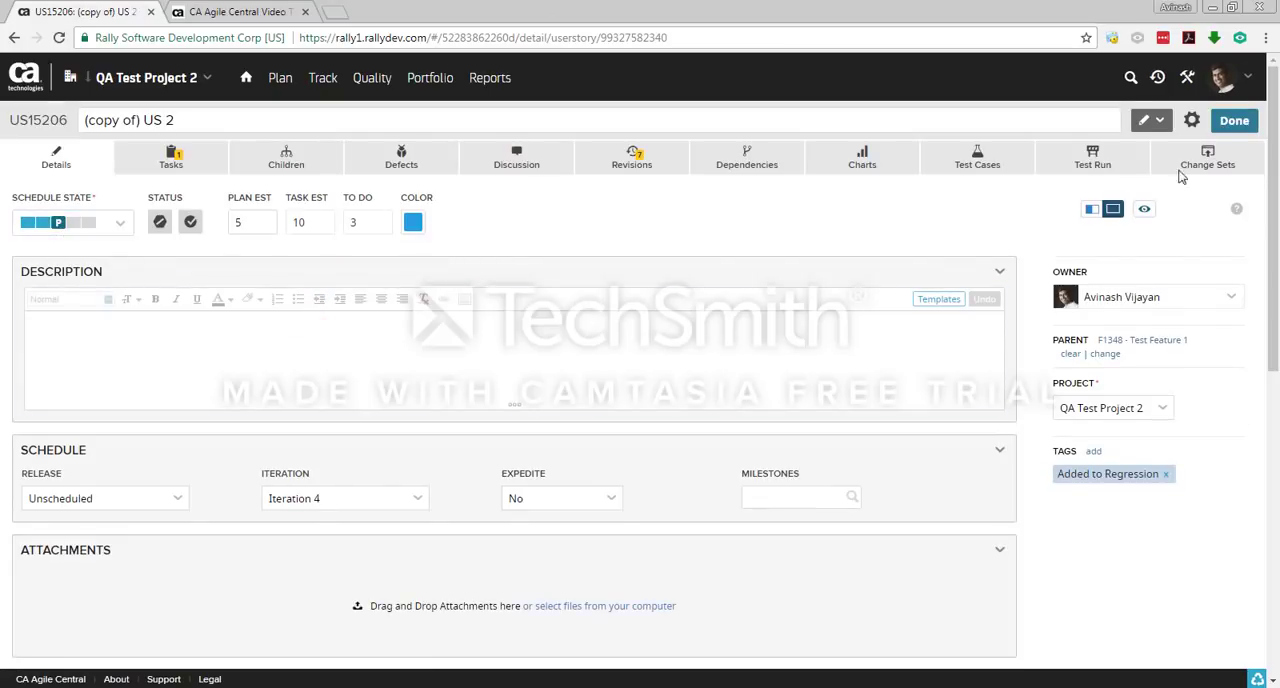
left_click(1232, 119)
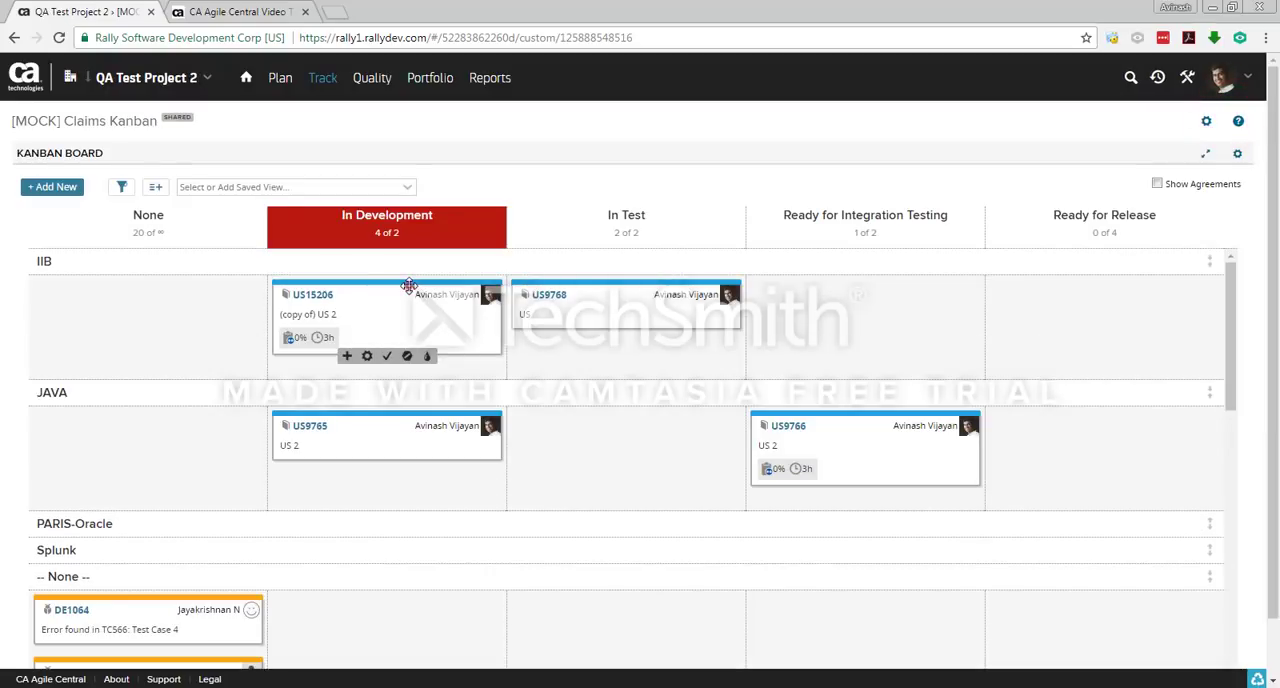
Step: Move the US15206 card to In Test and expand the PARIS-Oracle swimlane to review the In Development cards against the WIP limit
left_click_drag(409, 286, 646, 355)
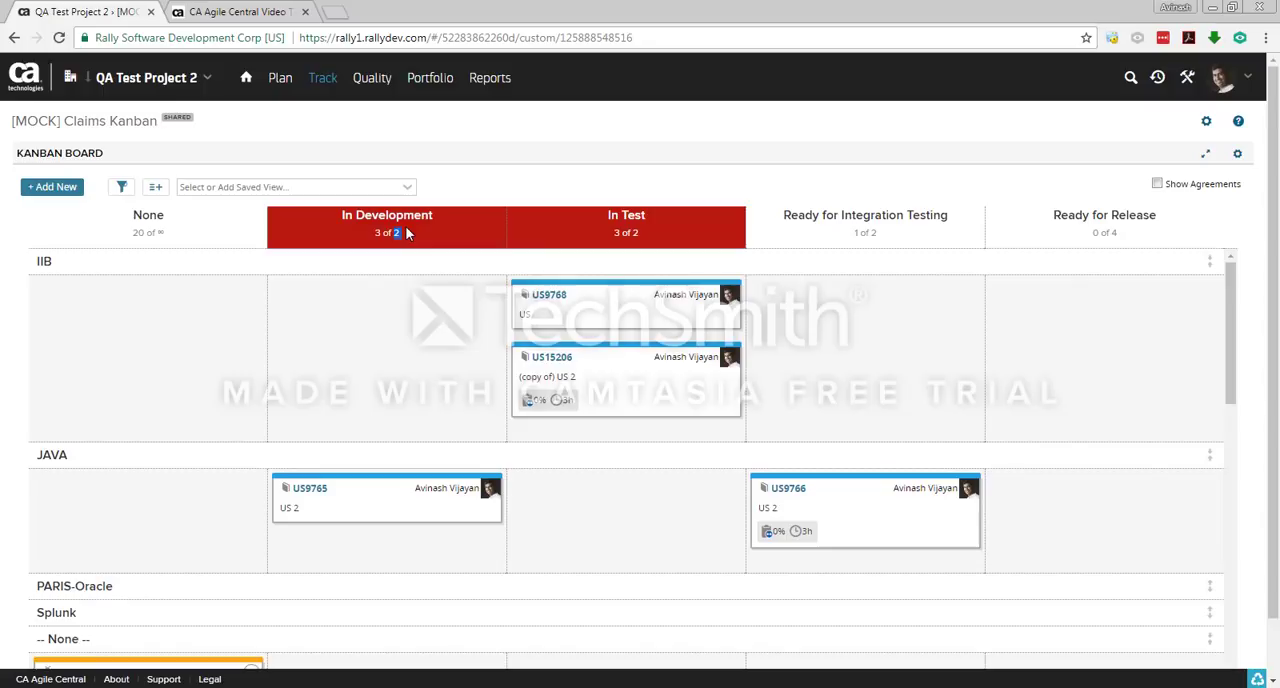
scroll(420, 397, "down", 3)
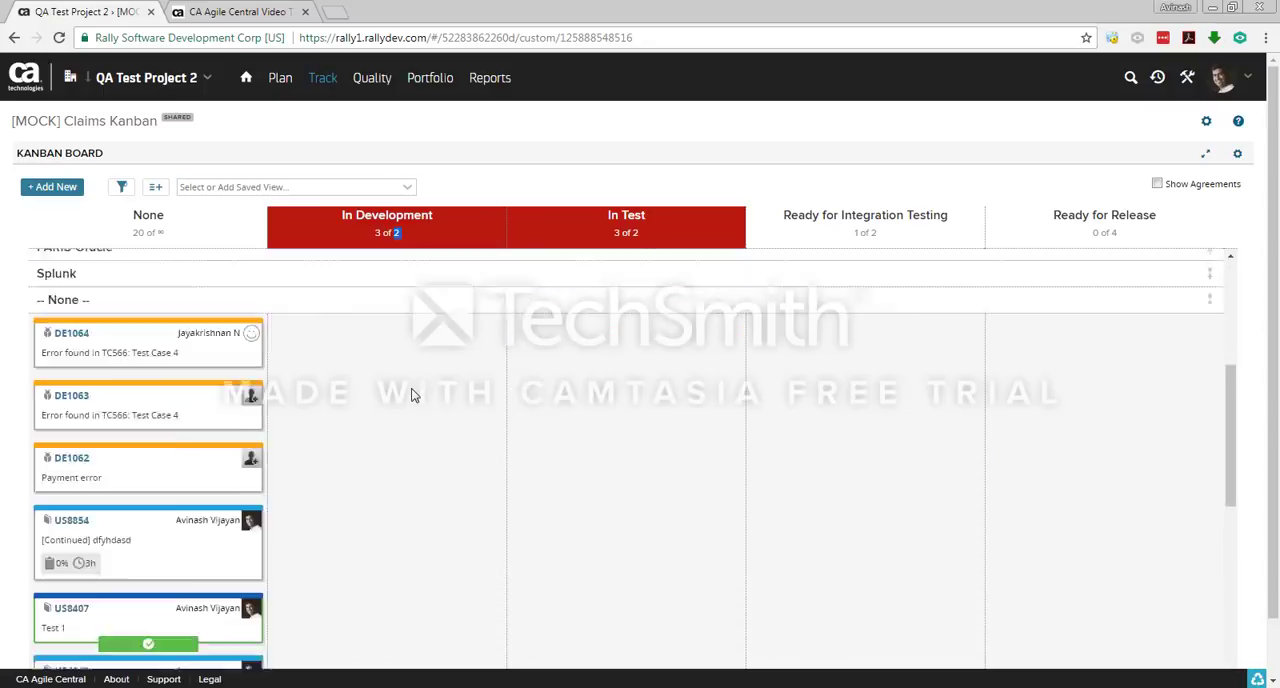
scroll(414, 397, "up", 3)
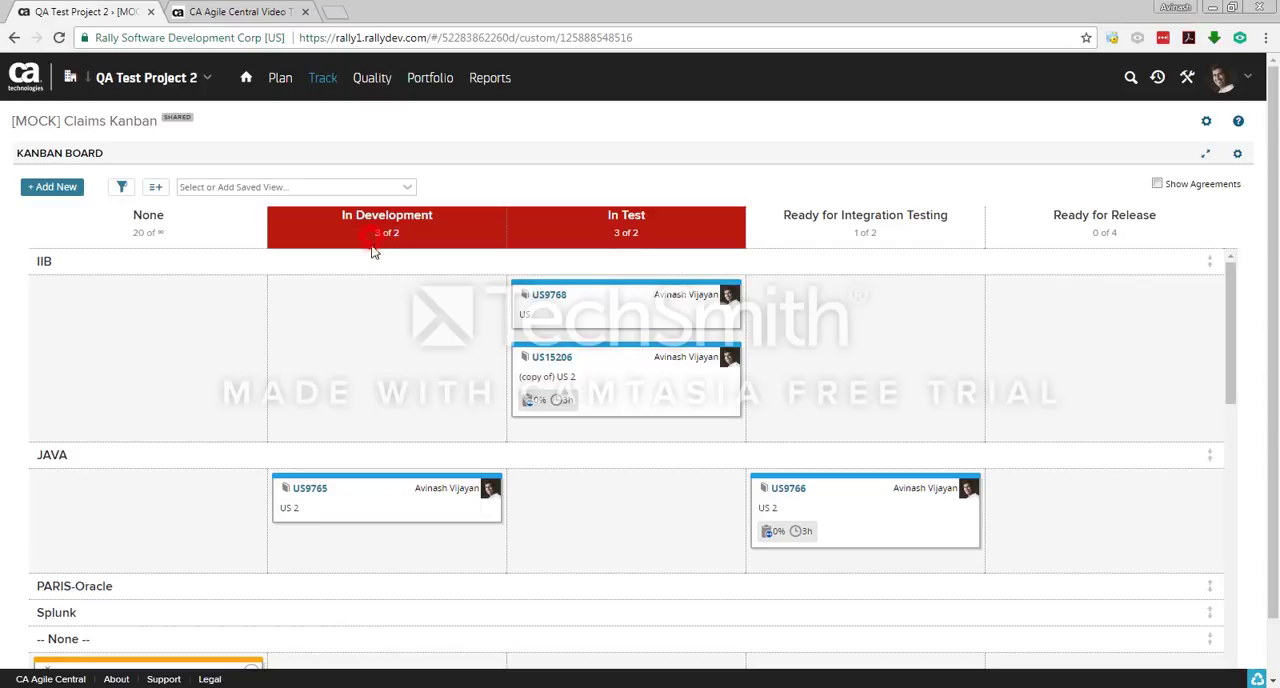
left_click(400, 586)
scroll(403, 592, "down", 3)
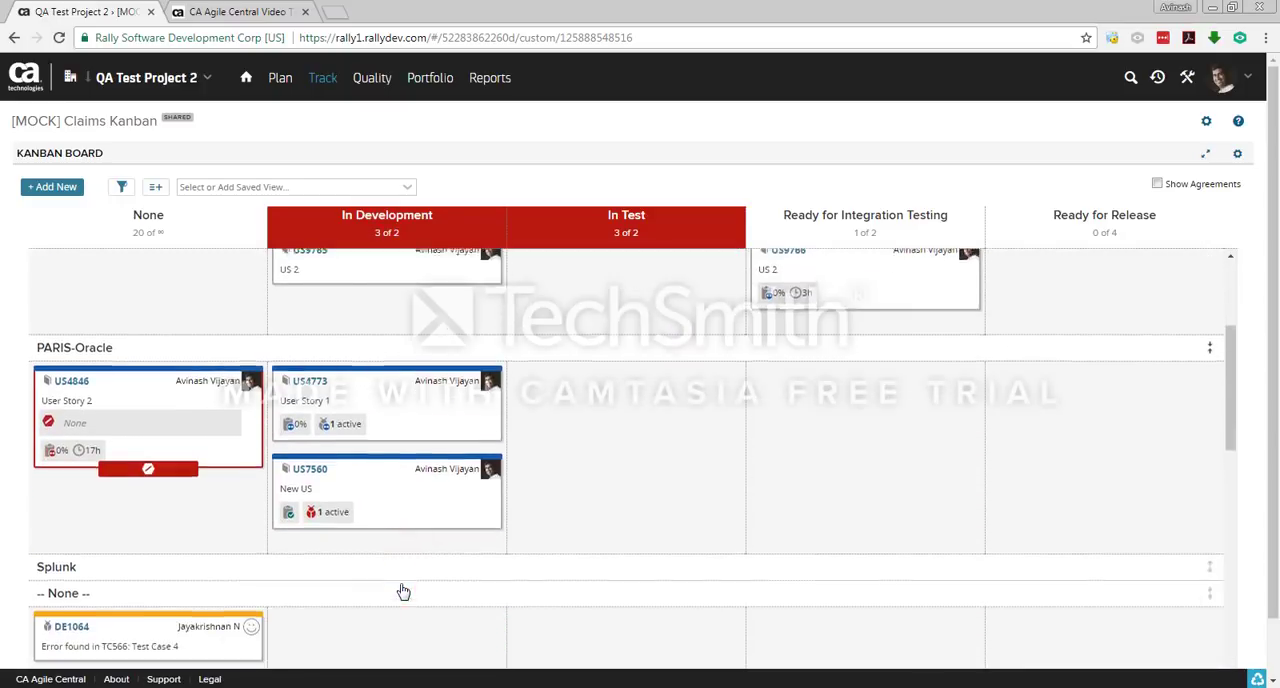
scroll(400, 470, "up", 3)
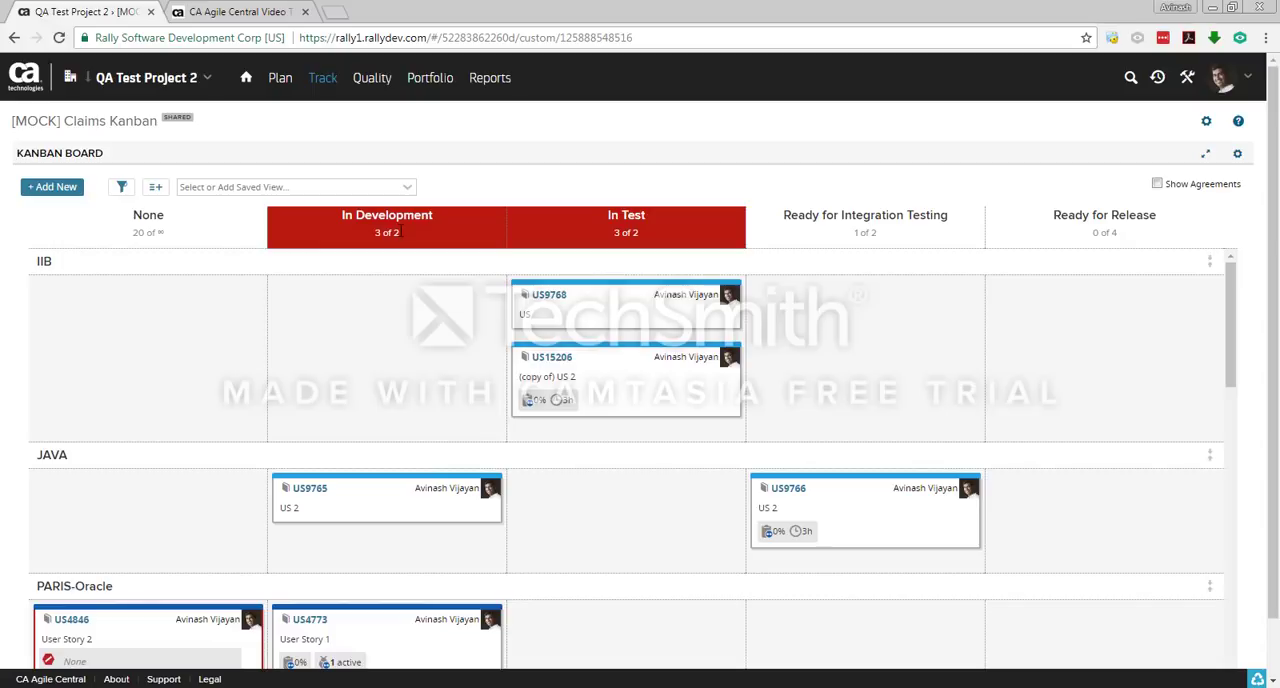
Step: Move the US15206 card through Ready for Integration Testing to Ready for Release and check the schedule state in its details
left_click_drag(622, 350, 845, 358)
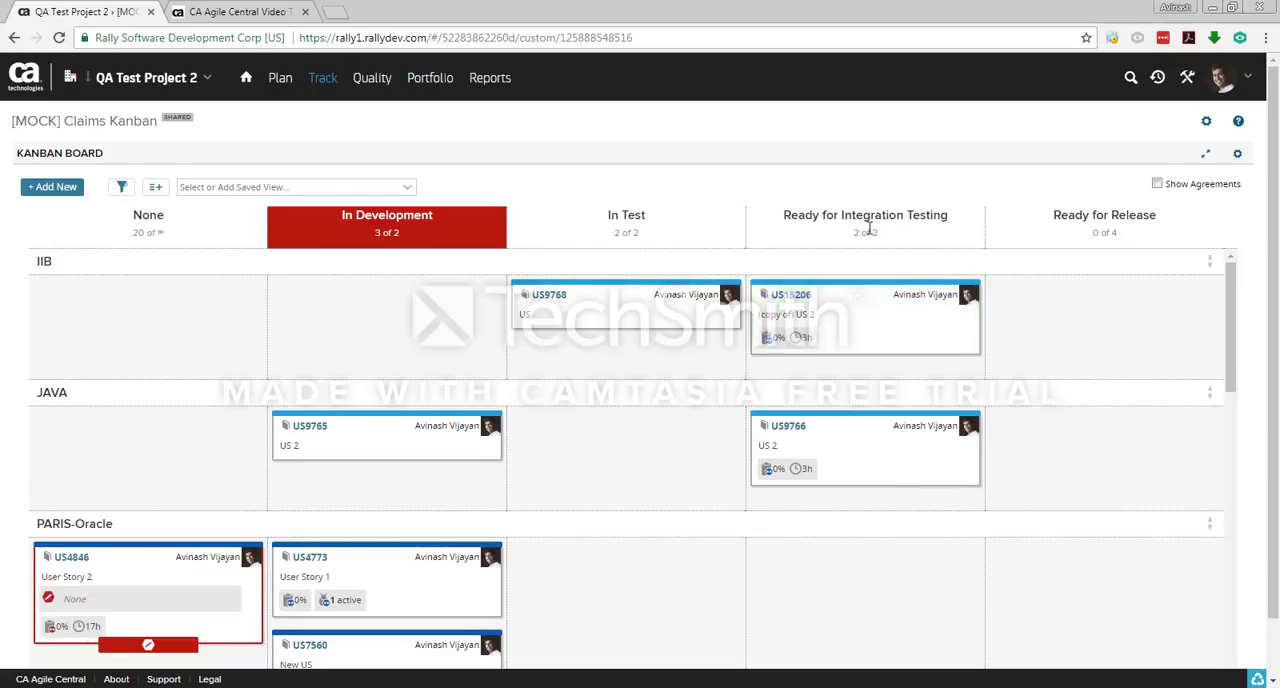
left_click_drag(641, 285, 1100, 281)
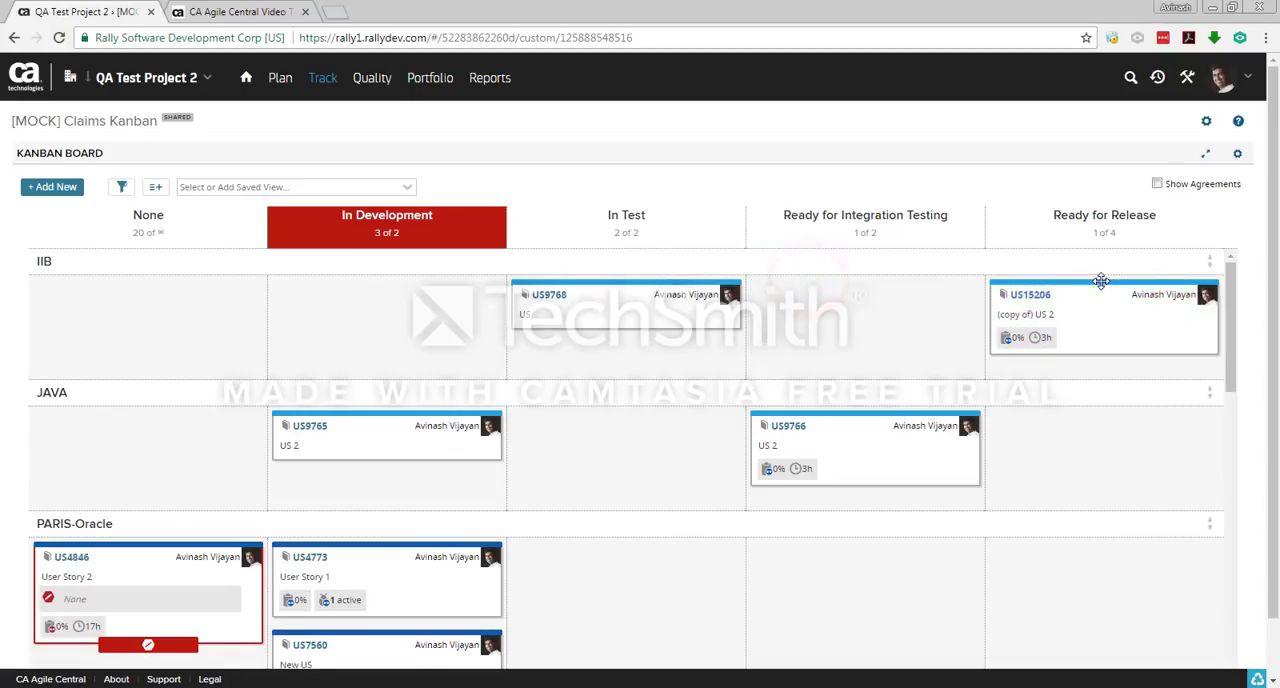
left_click(1030, 297)
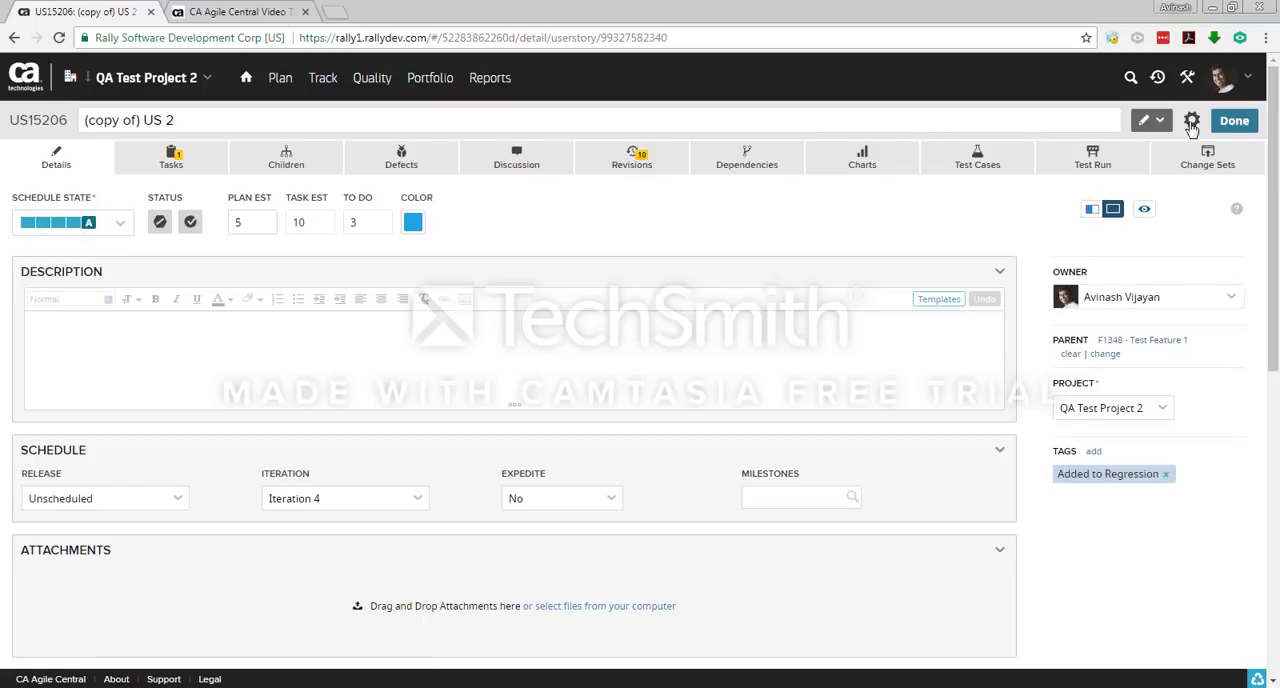
left_click(1232, 120)
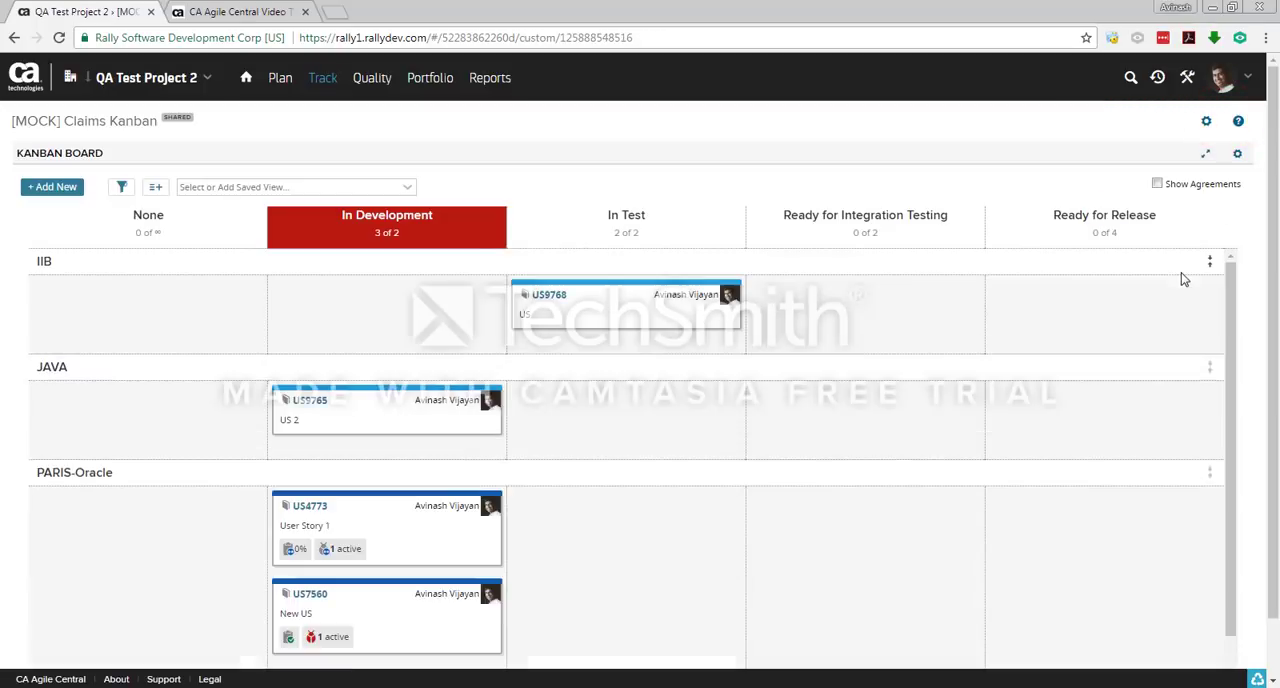
Step: Move the US15206 card back to Ready for Integration Testing and open its details to check the schedule state
left_click_drag(1083, 291, 880, 288)
left_click(800, 293)
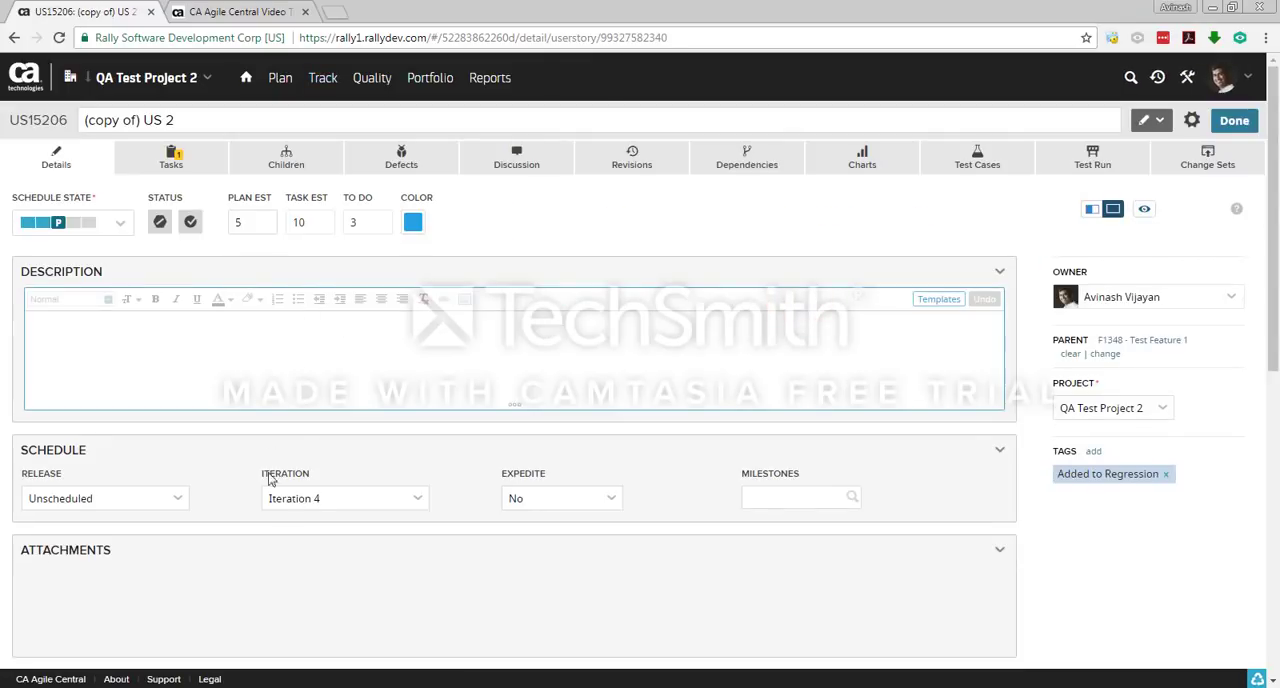
Step: Review the tasks of user story US15206 and return to the Kanban board
left_click(186, 158)
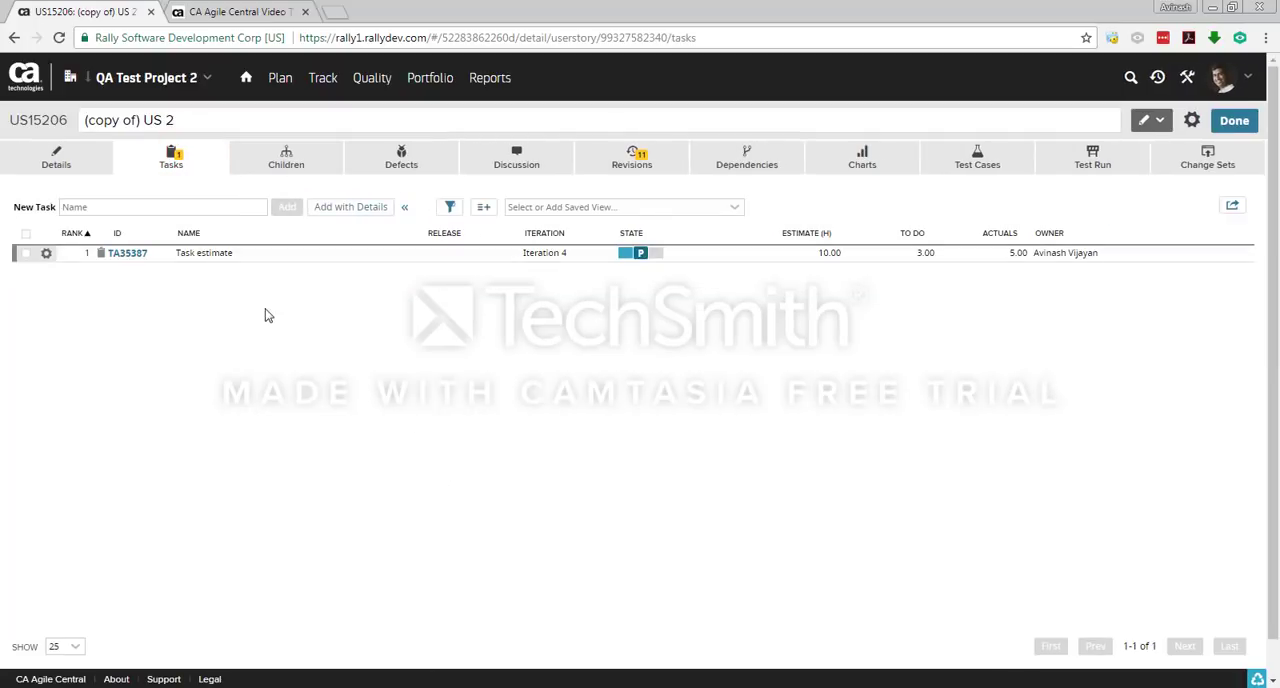
left_click(1234, 120)
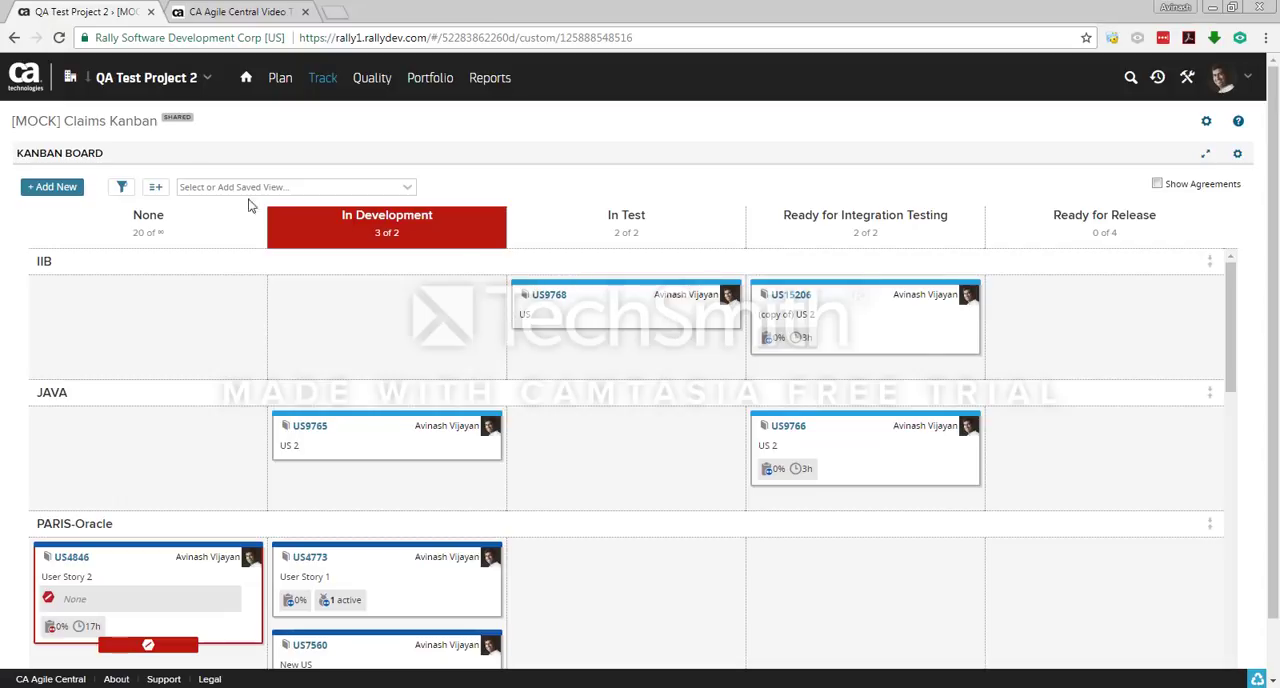
Step: Add the Business Owner and Feature fields to the Kanban cards and review the updated cards across the swimlanes
left_click(155, 188)
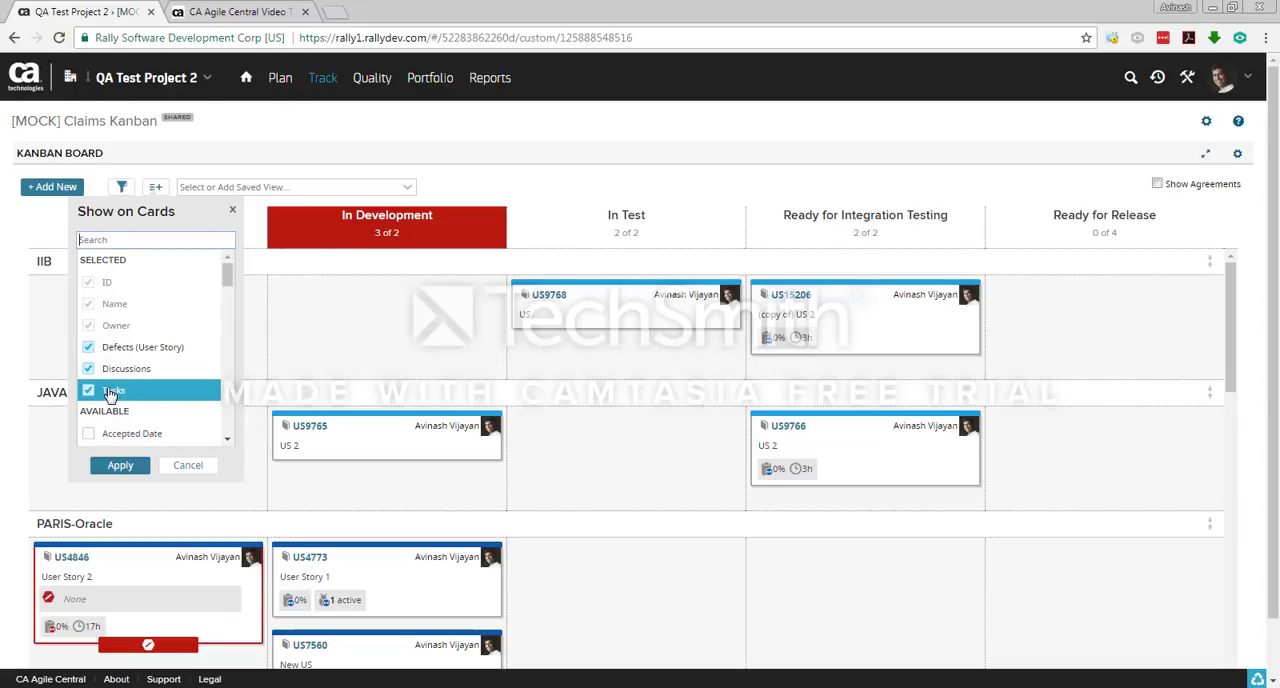
scroll(152, 388, "down", 3)
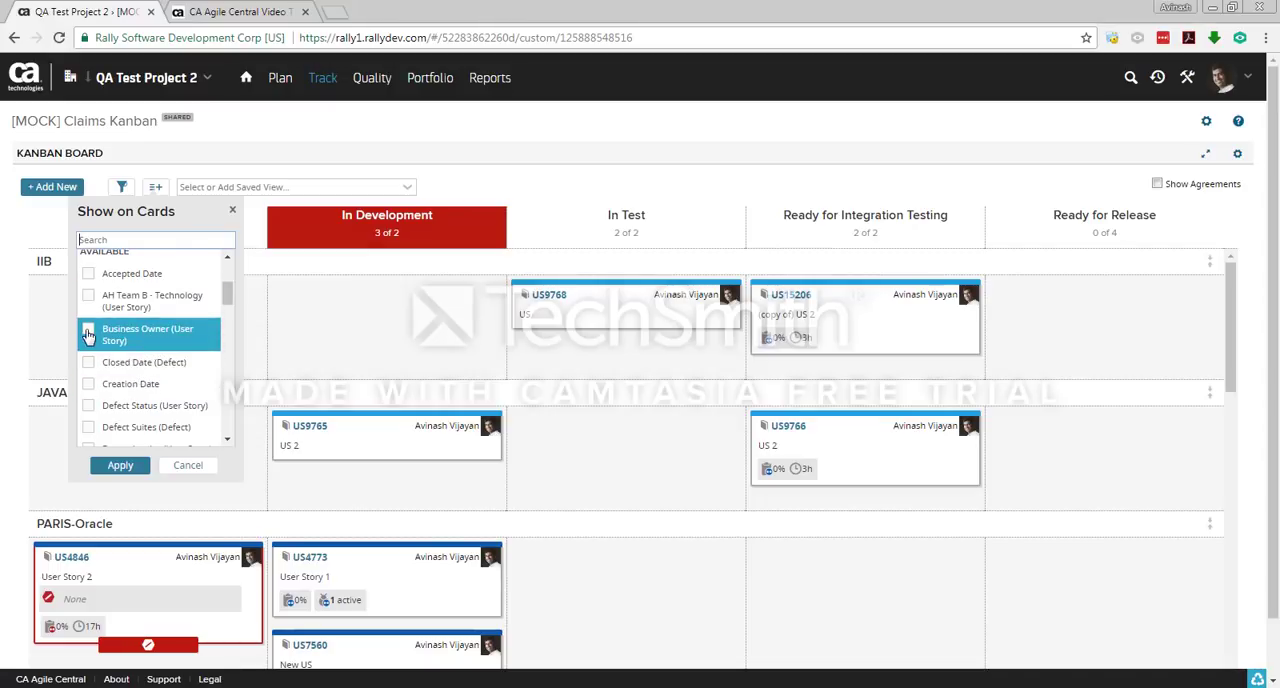
scroll(88, 335, "up", 1)
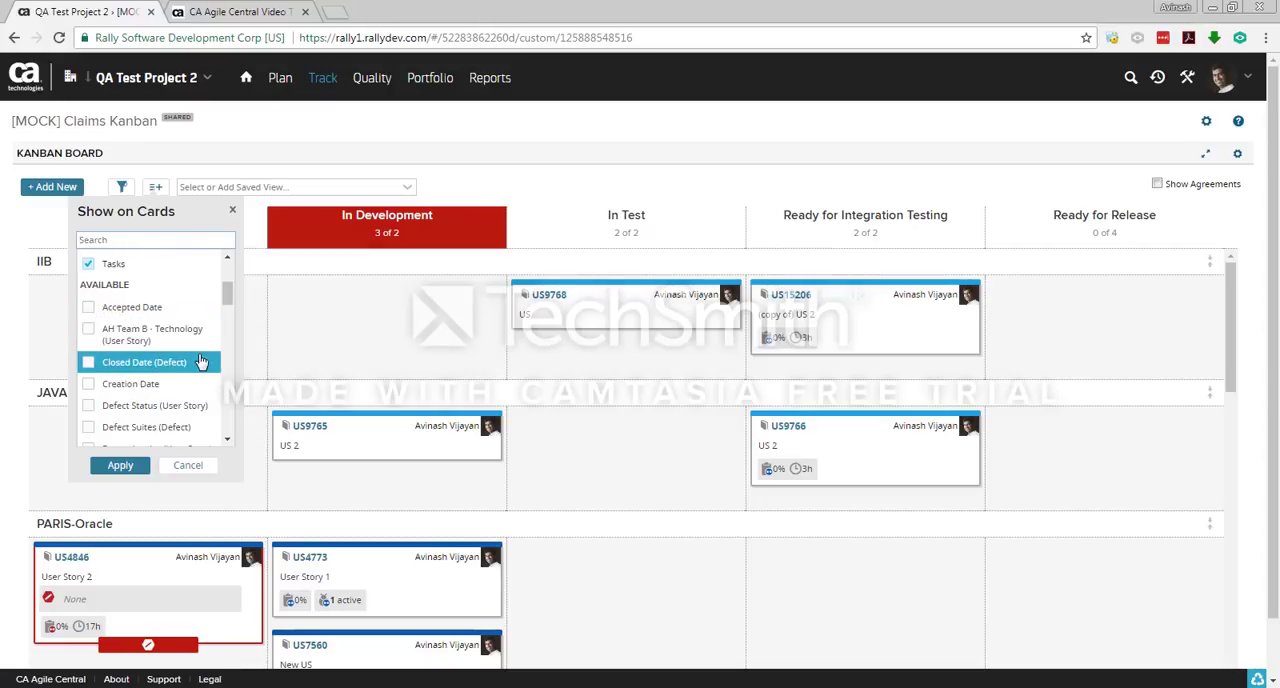
scroll(200, 361, "down", 3)
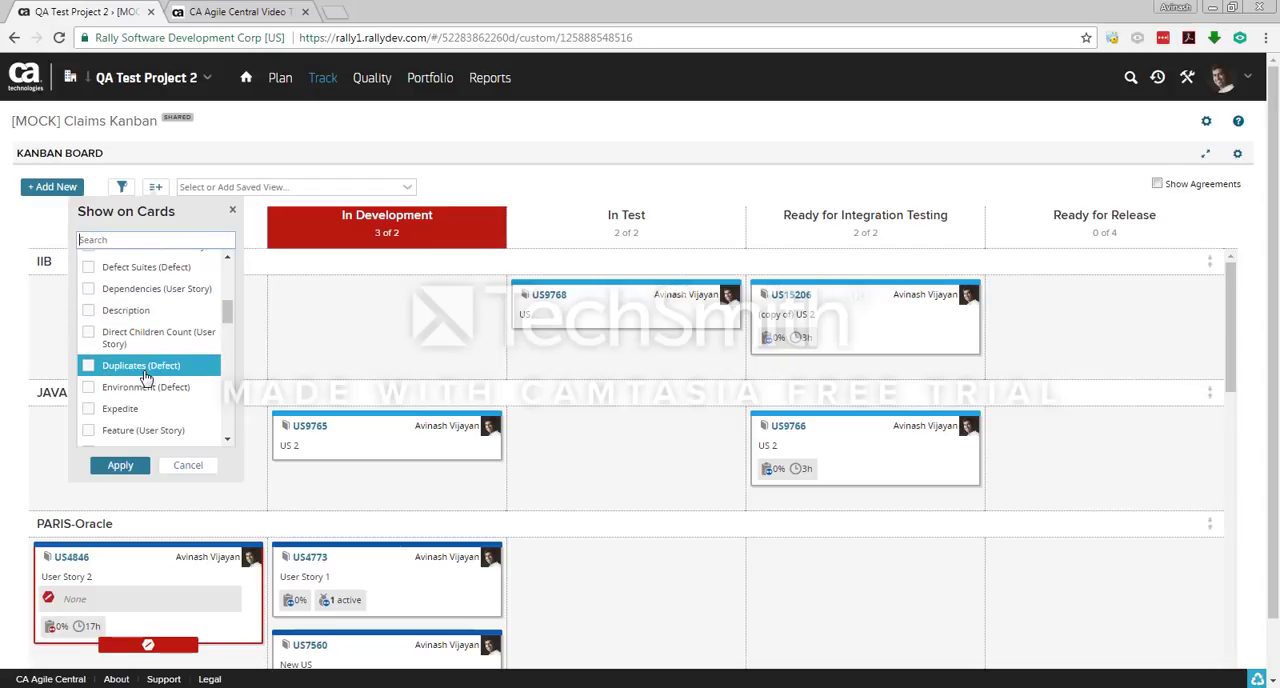
scroll(145, 378, "down", 3)
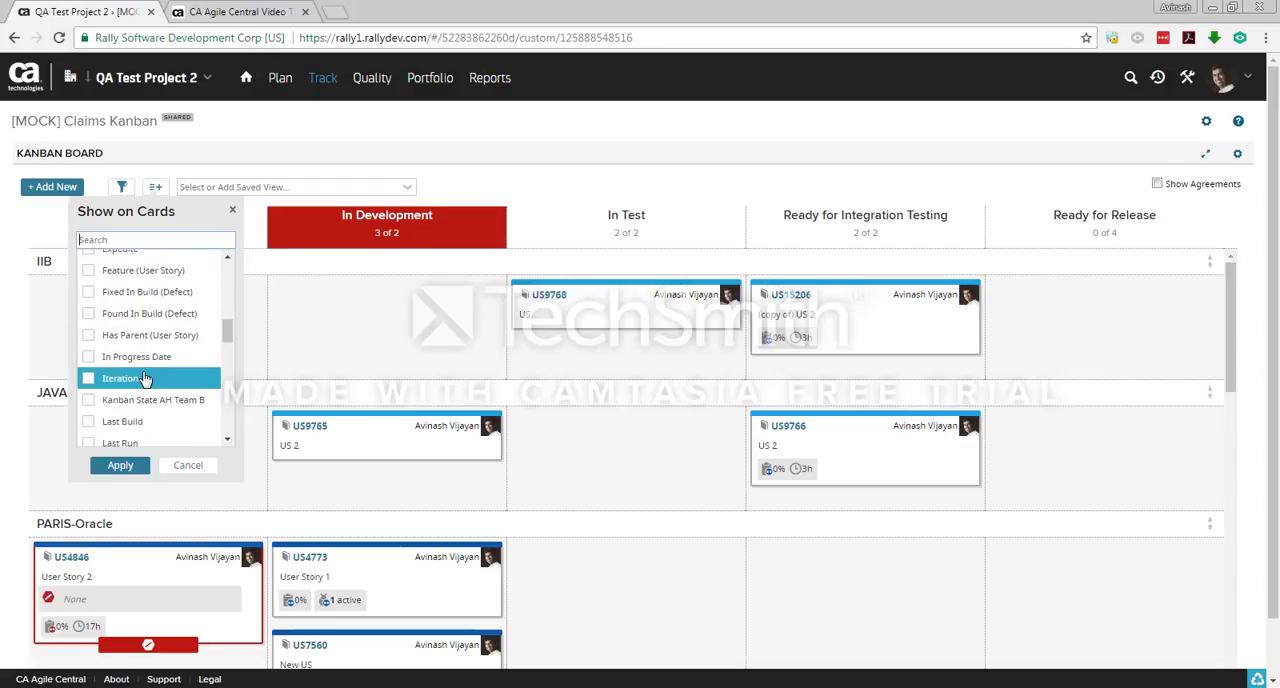
scroll(145, 378, "up", 2)
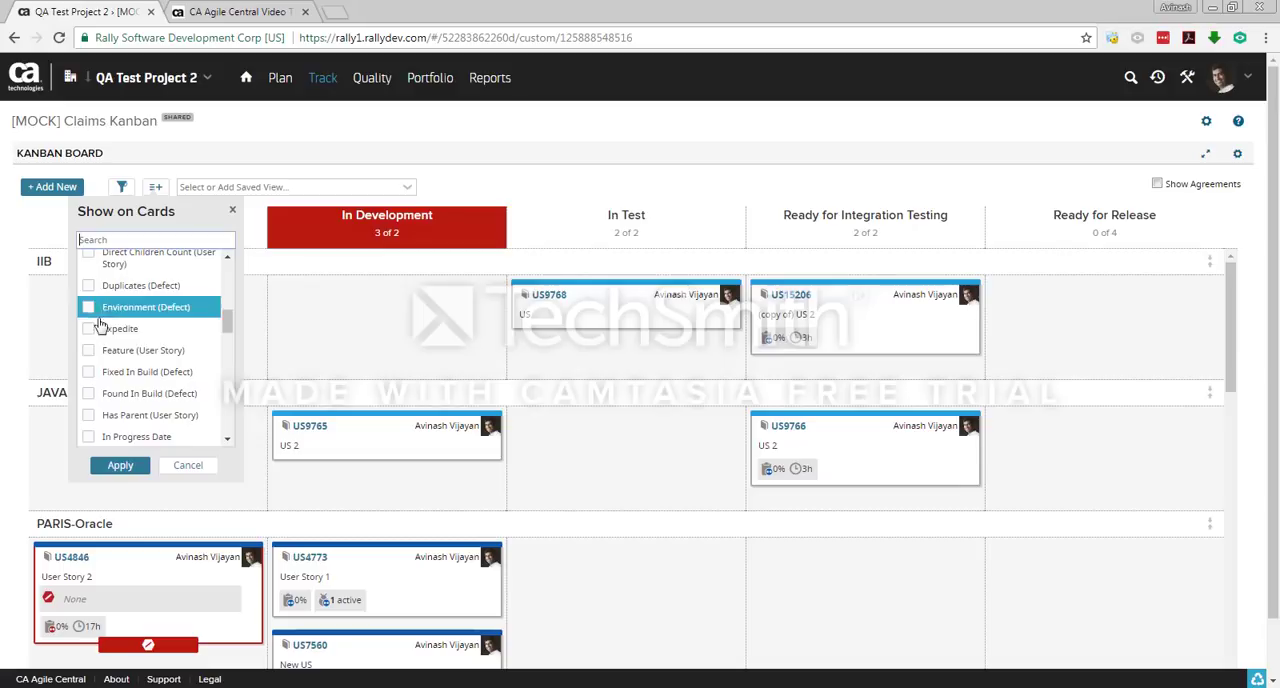
left_click(89, 351)
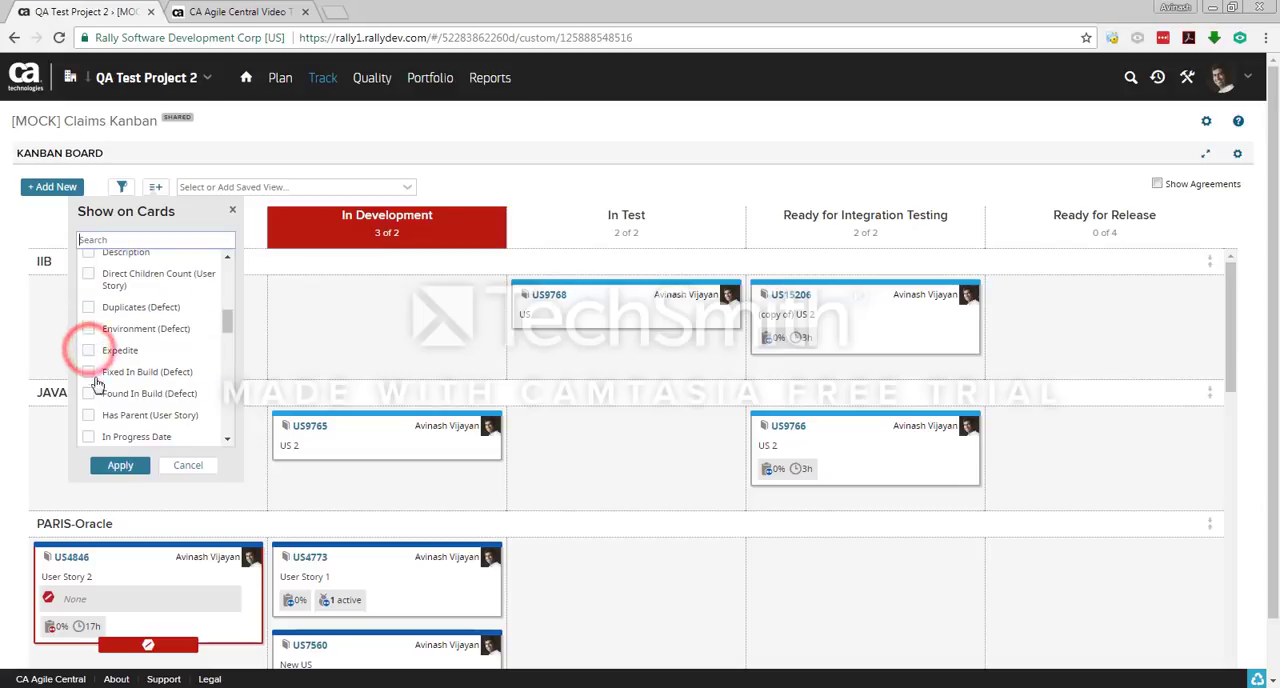
left_click(124, 470)
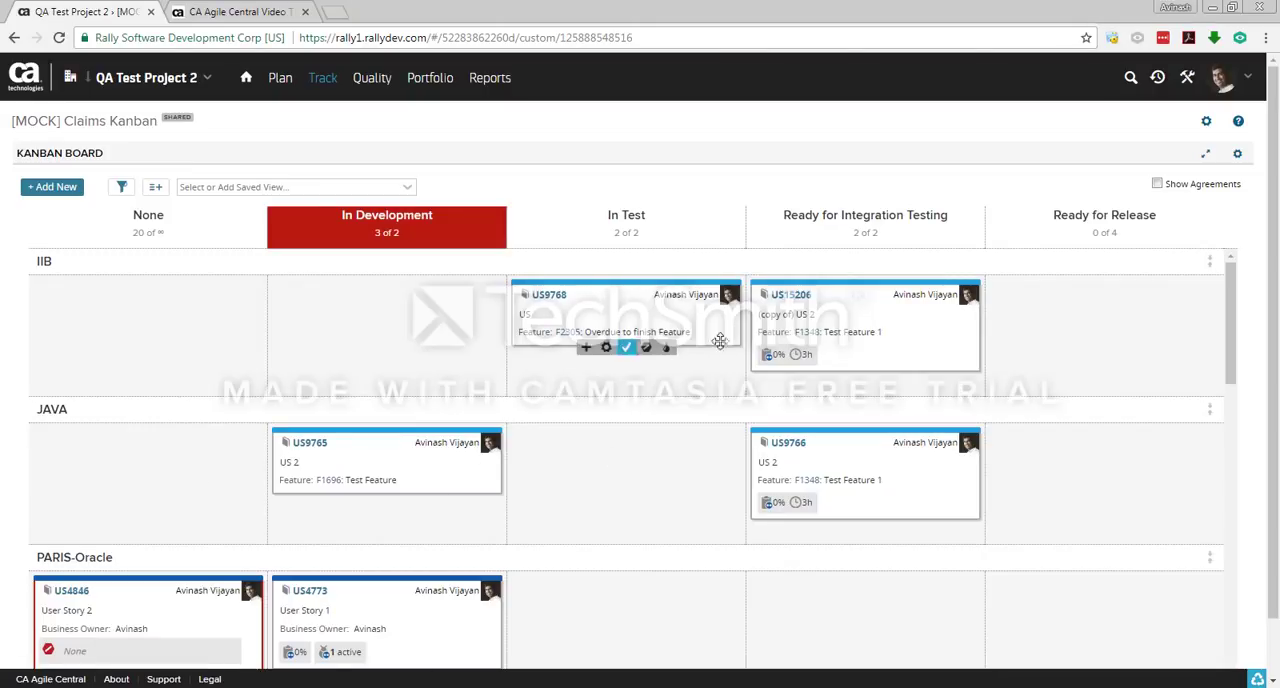
scroll(157, 505, "down", 3)
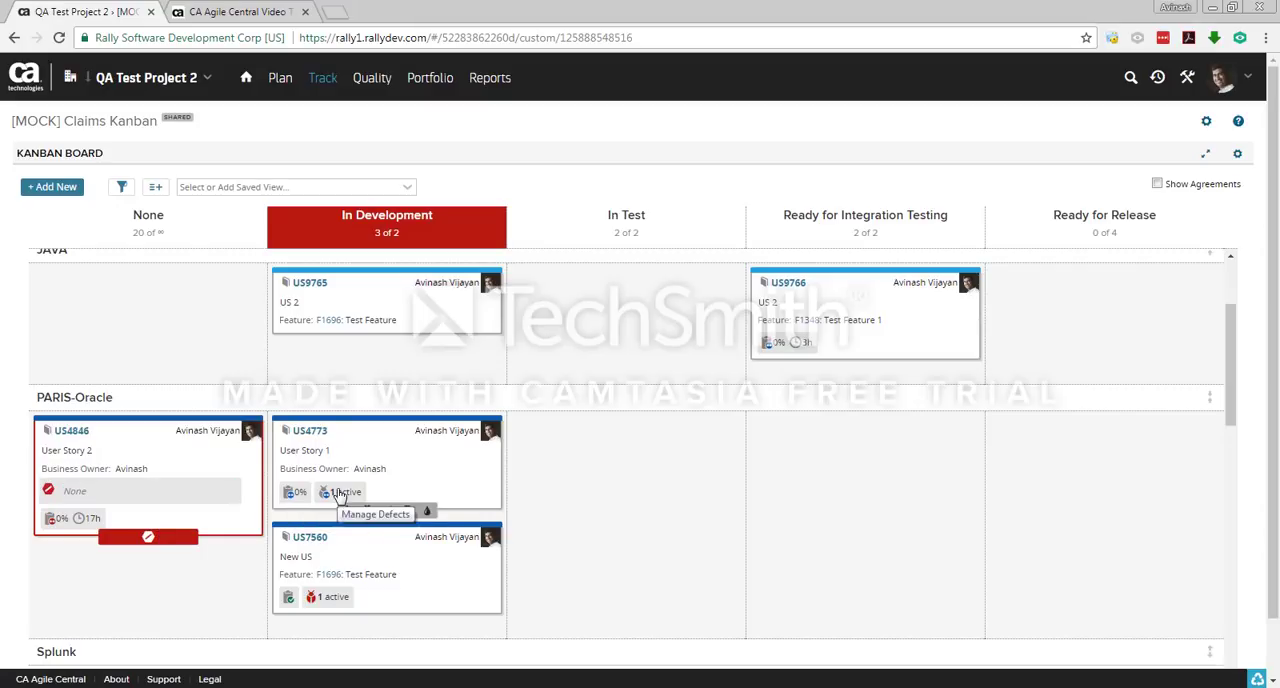
scroll(330, 470, "up", 3)
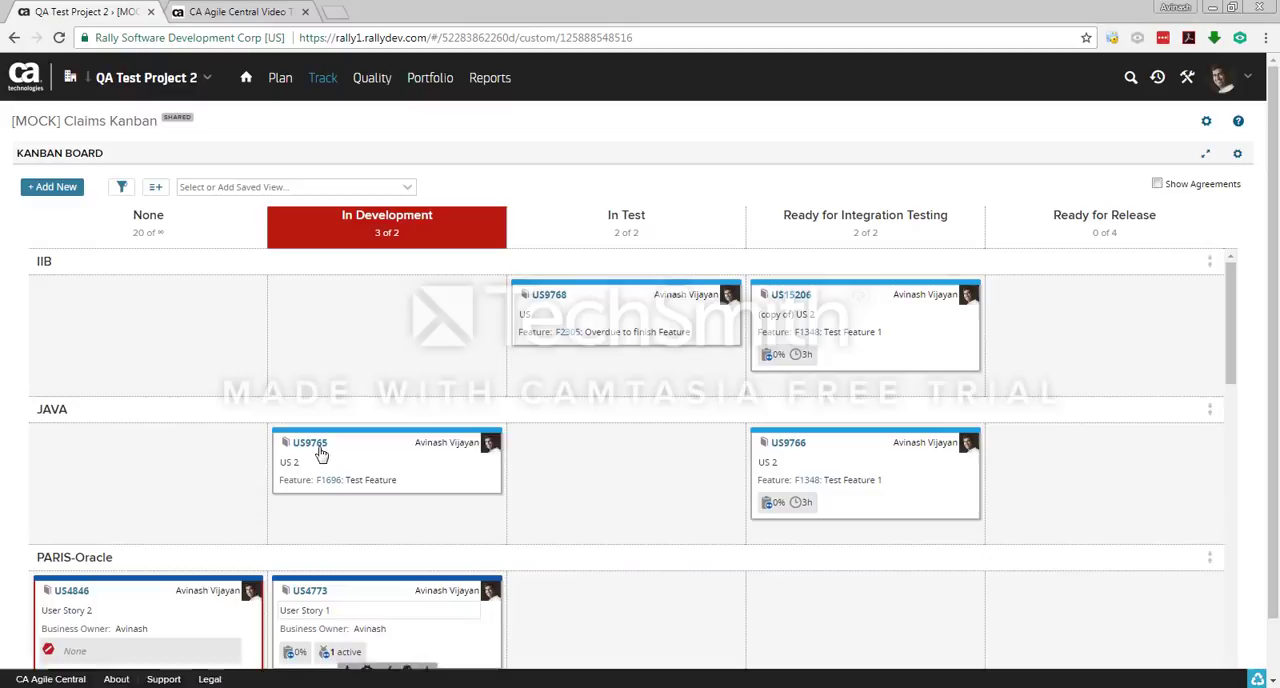
Step: Filter the Kanban board by the listed owner and clear that owner filter
left_click(121, 188)
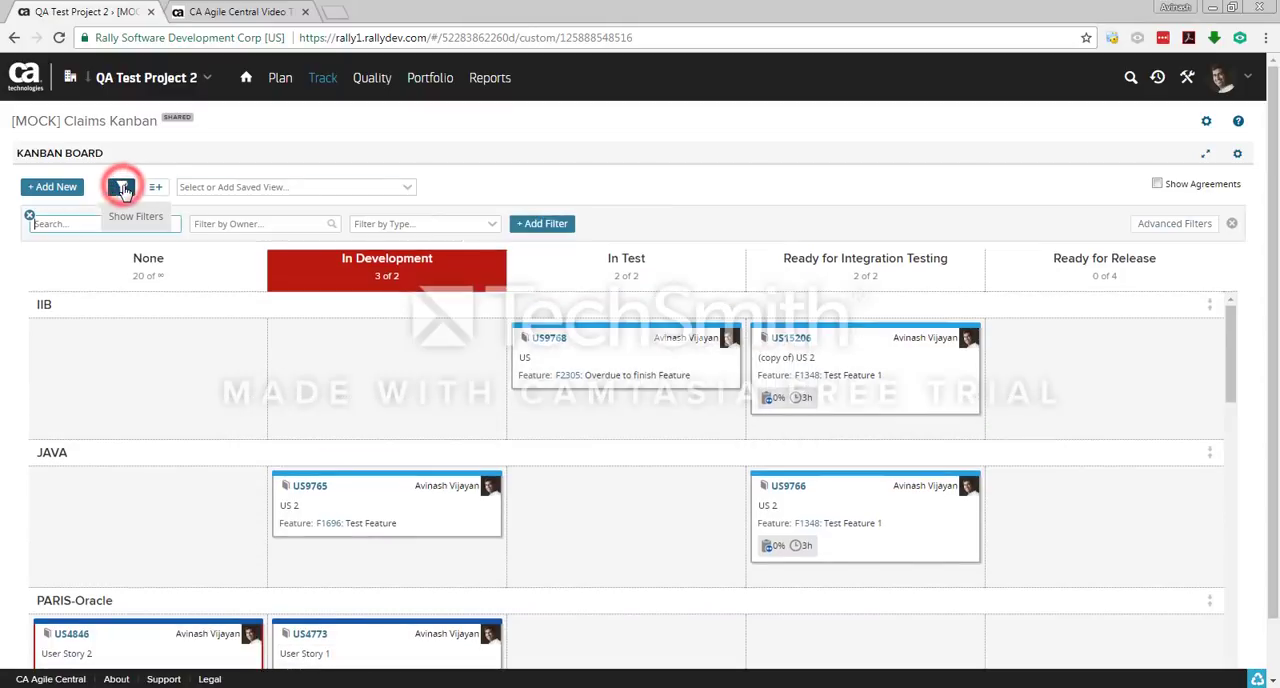
left_click(250, 223)
left_click(250, 295)
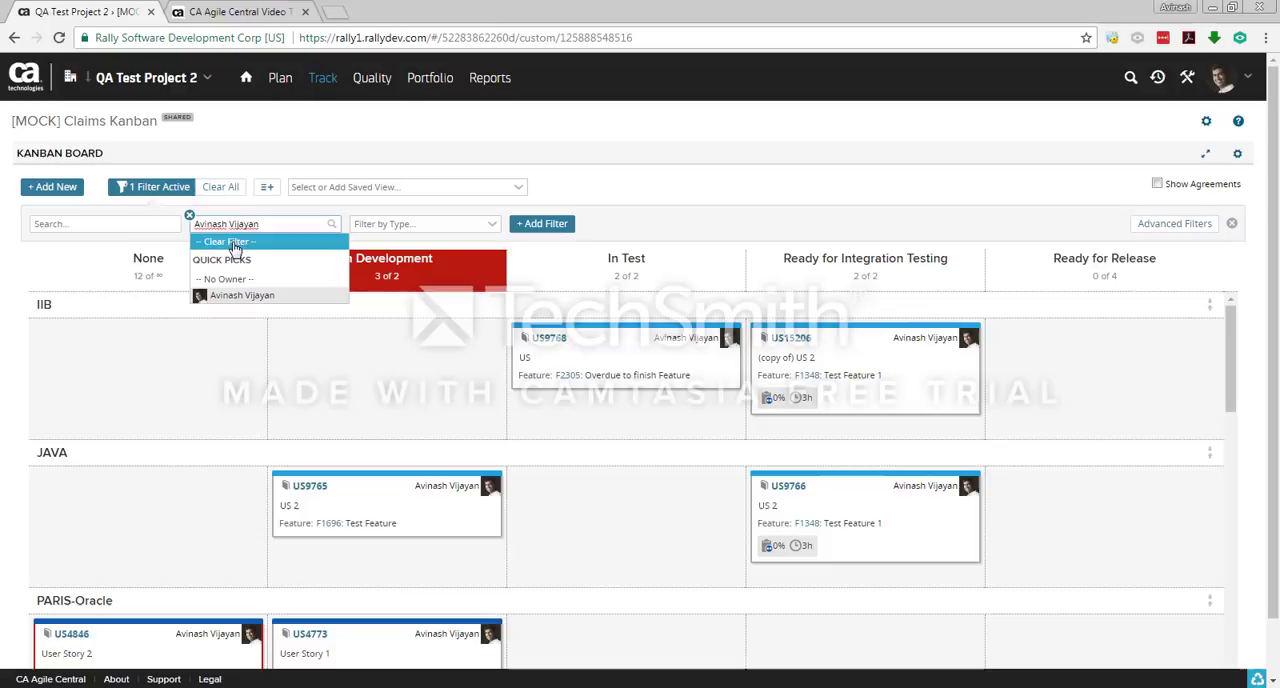
left_click(230, 241)
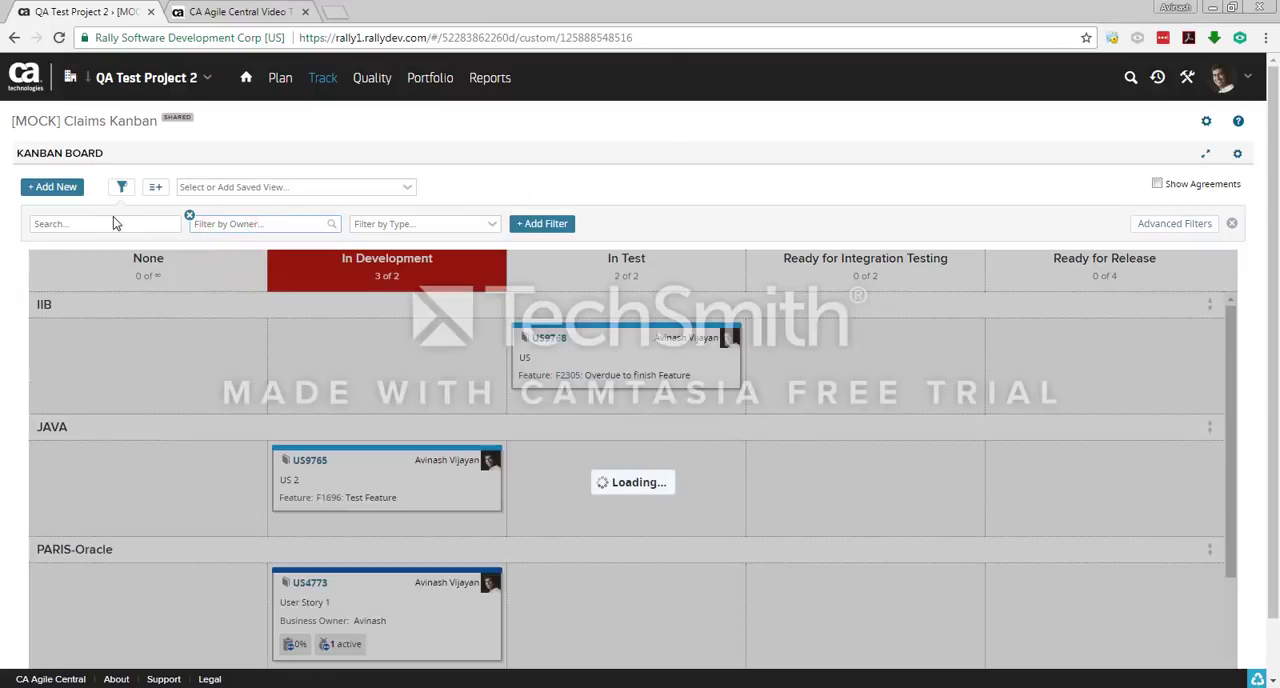
left_click(113, 223)
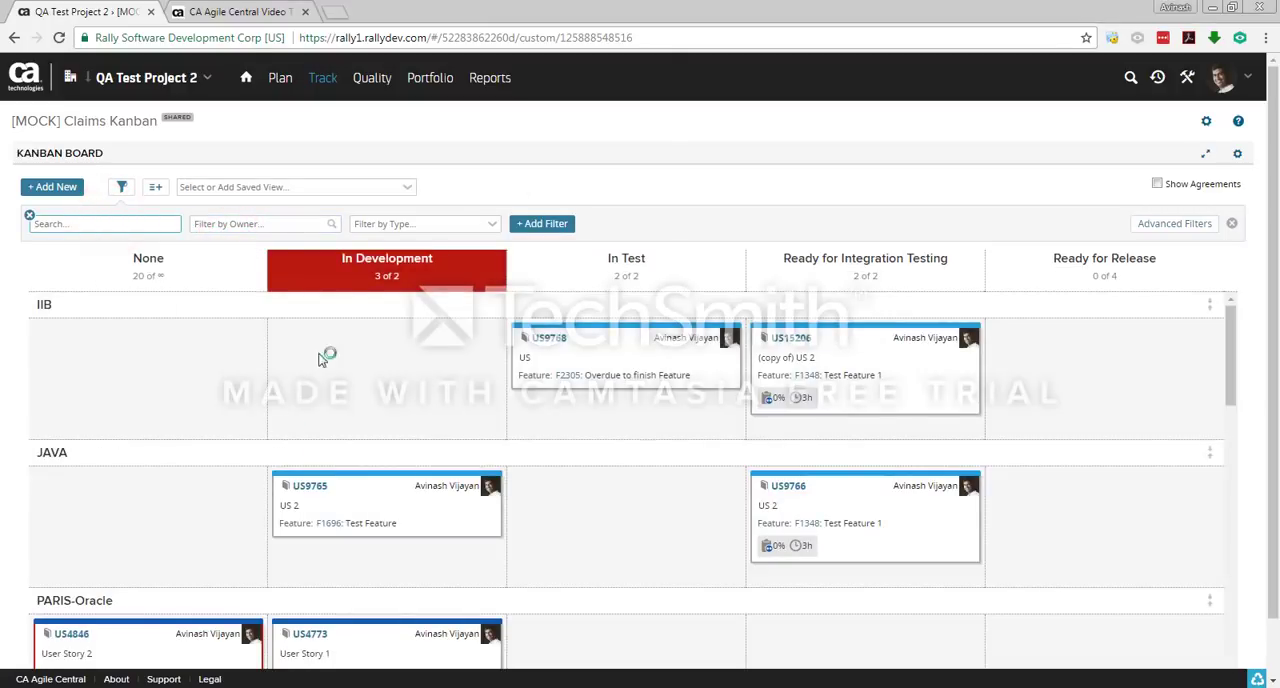
left_click(498, 224)
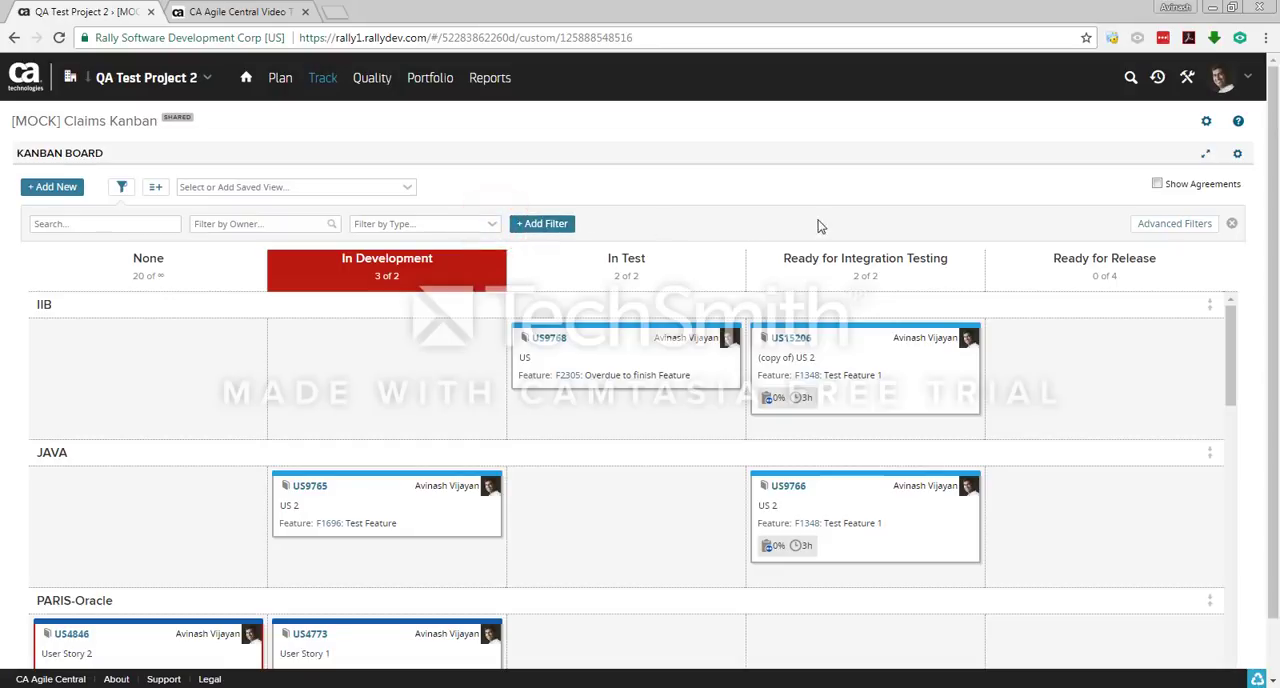
Step: Start an advanced filter on the AH Team B - Technology field
left_click(1192, 228)
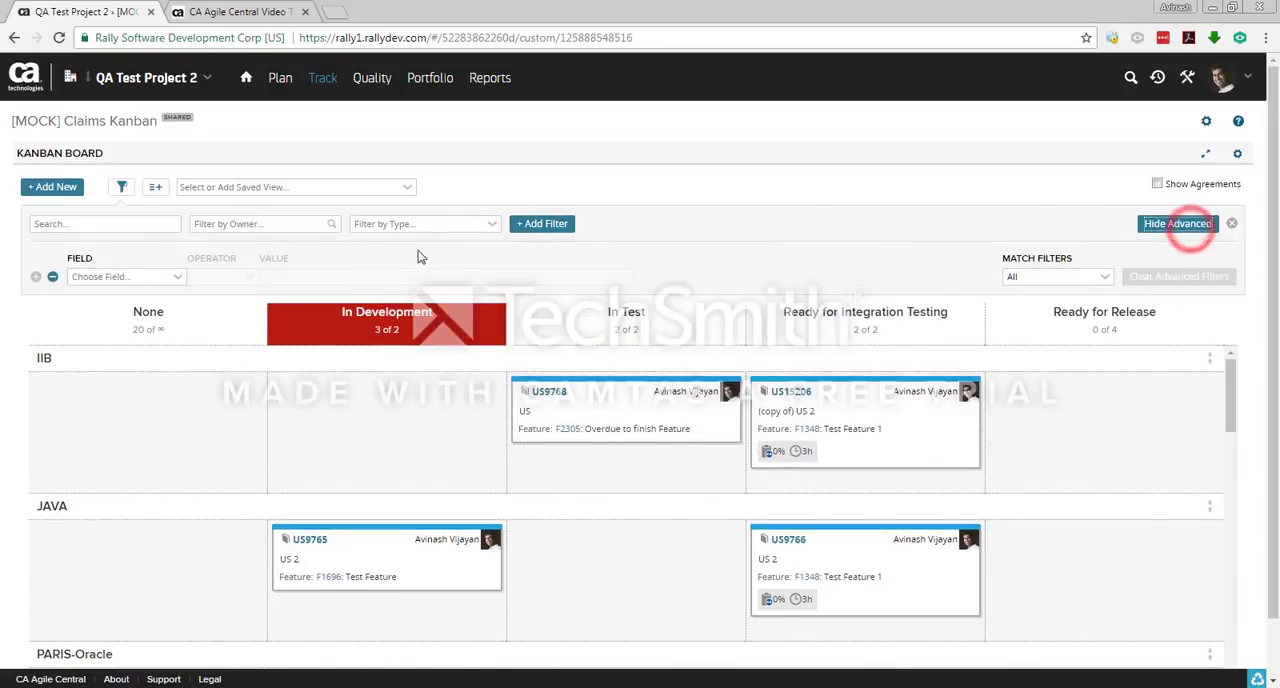
left_click(150, 280)
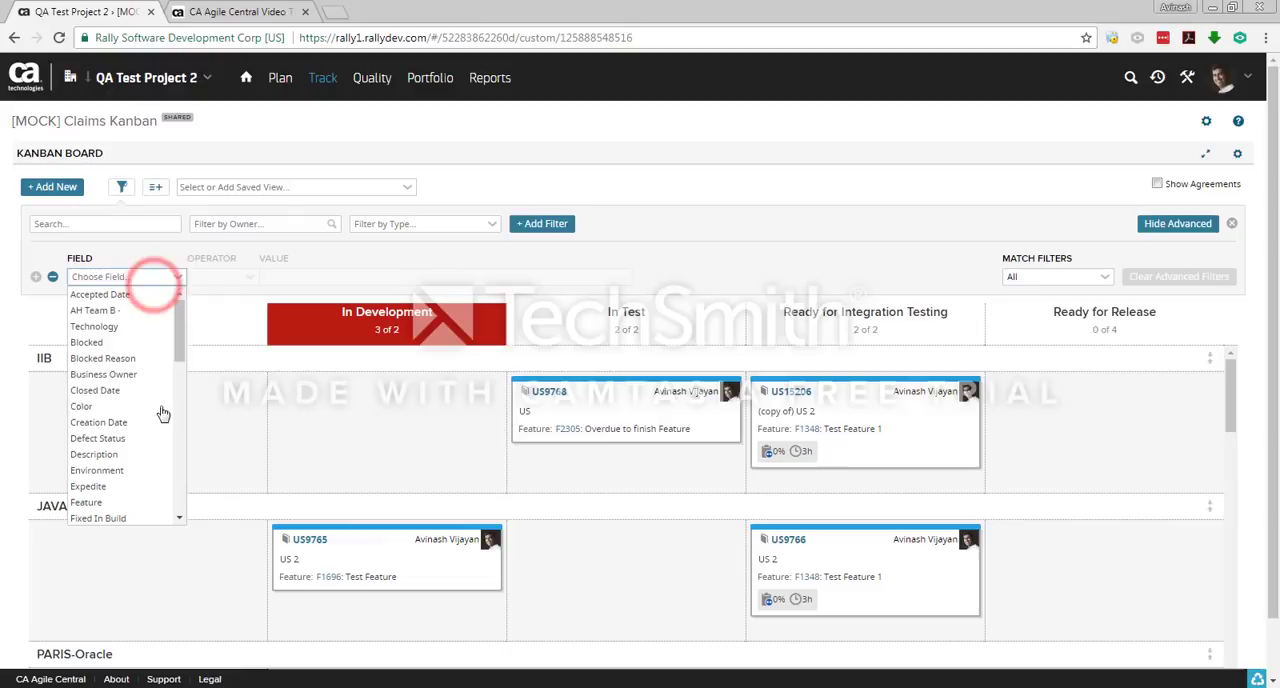
left_click(466, 262)
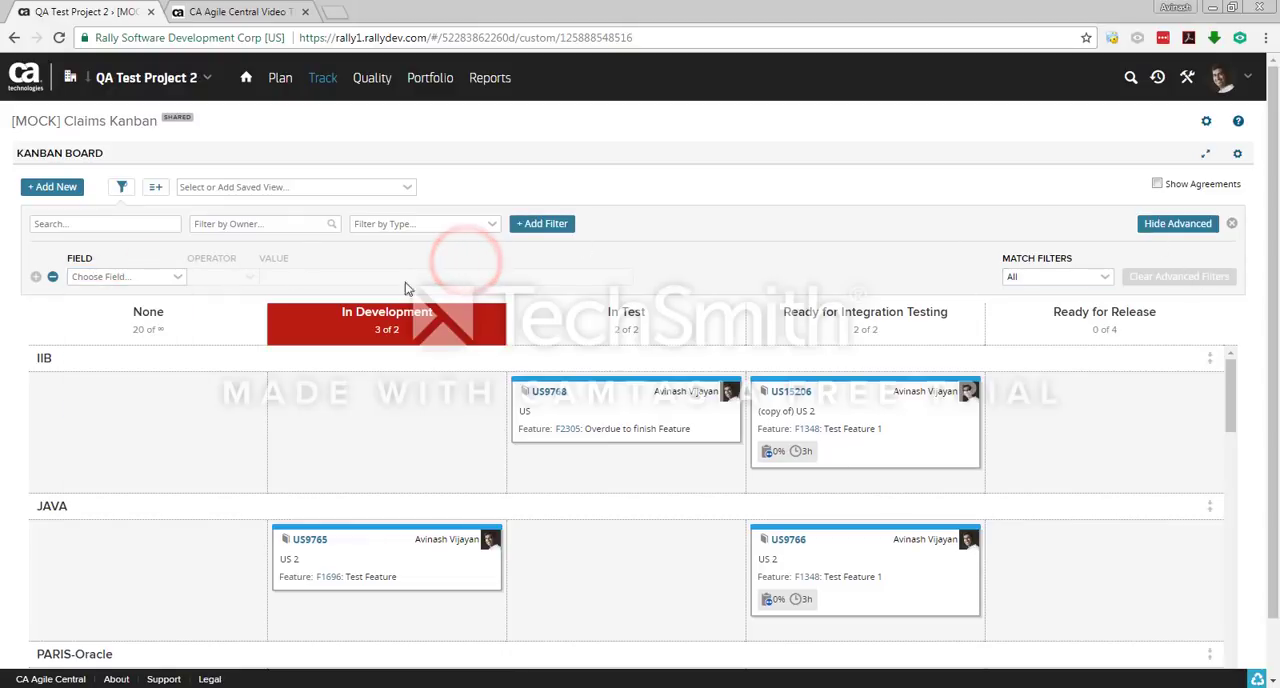
left_click(55, 279)
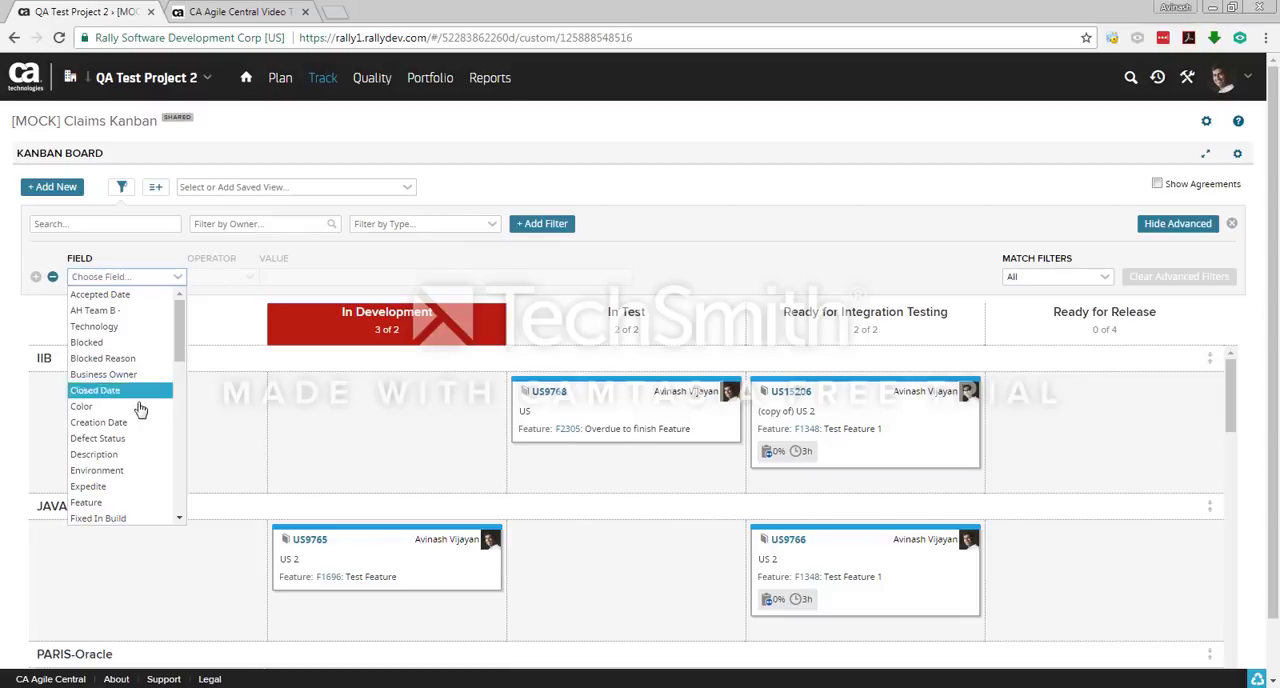
left_click(80, 313)
Step: Open the saved views manager for the board and close it without adding a view
left_click(410, 187)
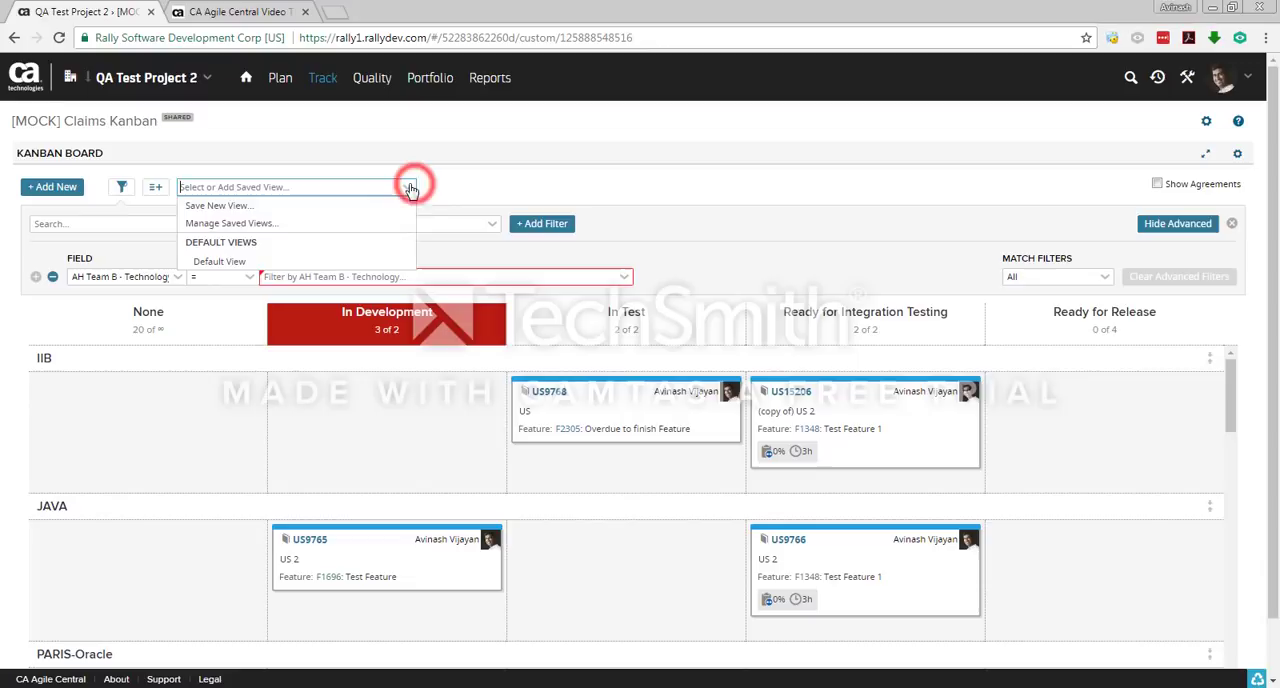
left_click(331, 205)
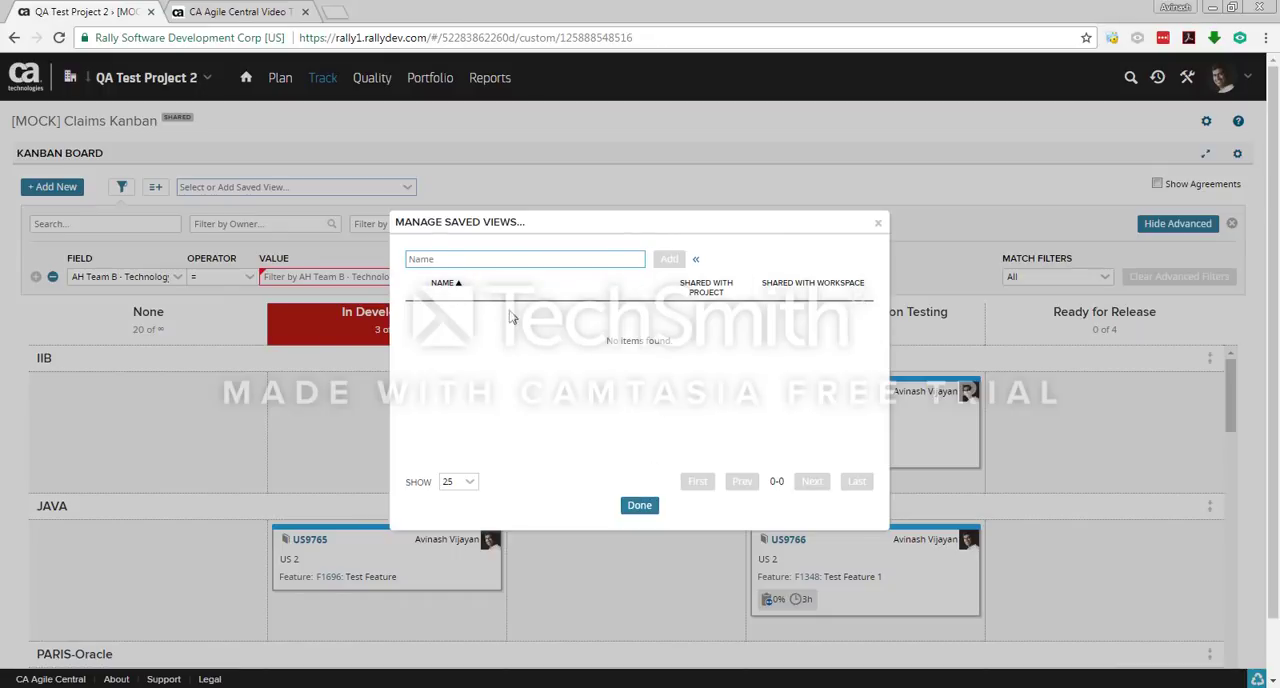
left_click(640, 506)
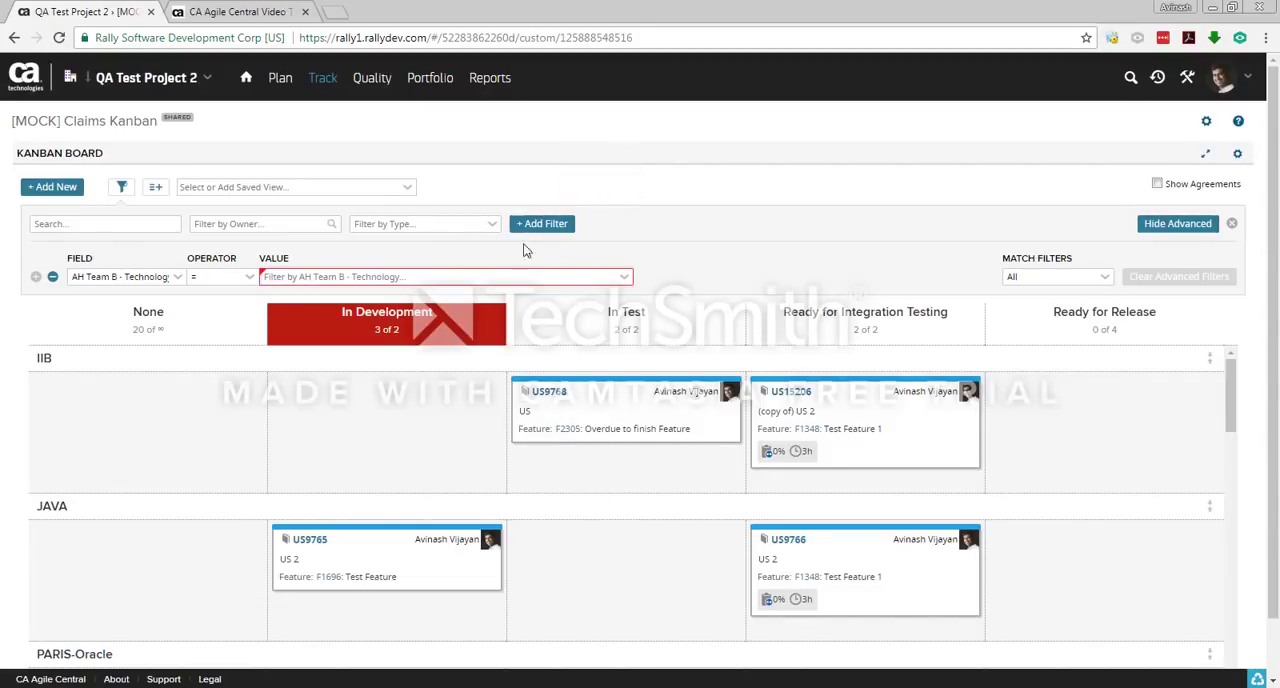
Step: Open the Portfolio Kanban and switch it from features to Epic to review the column exit policies
mouse_move(409, 77)
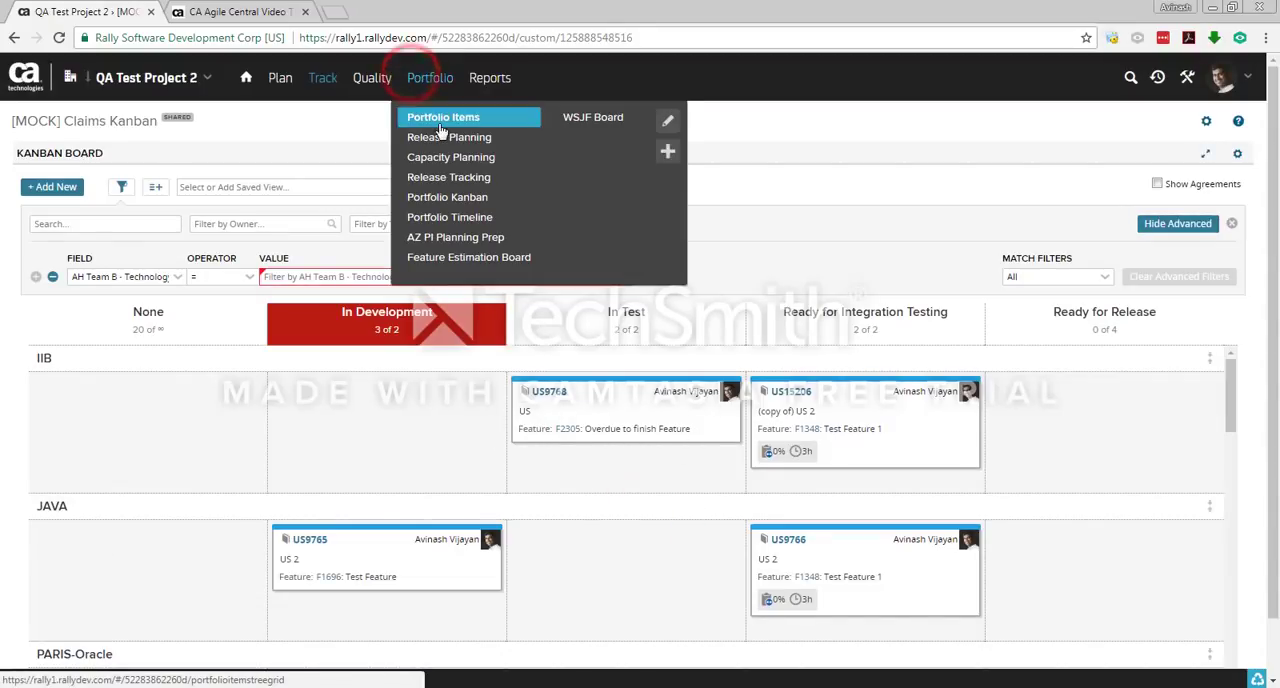
left_click(443, 199)
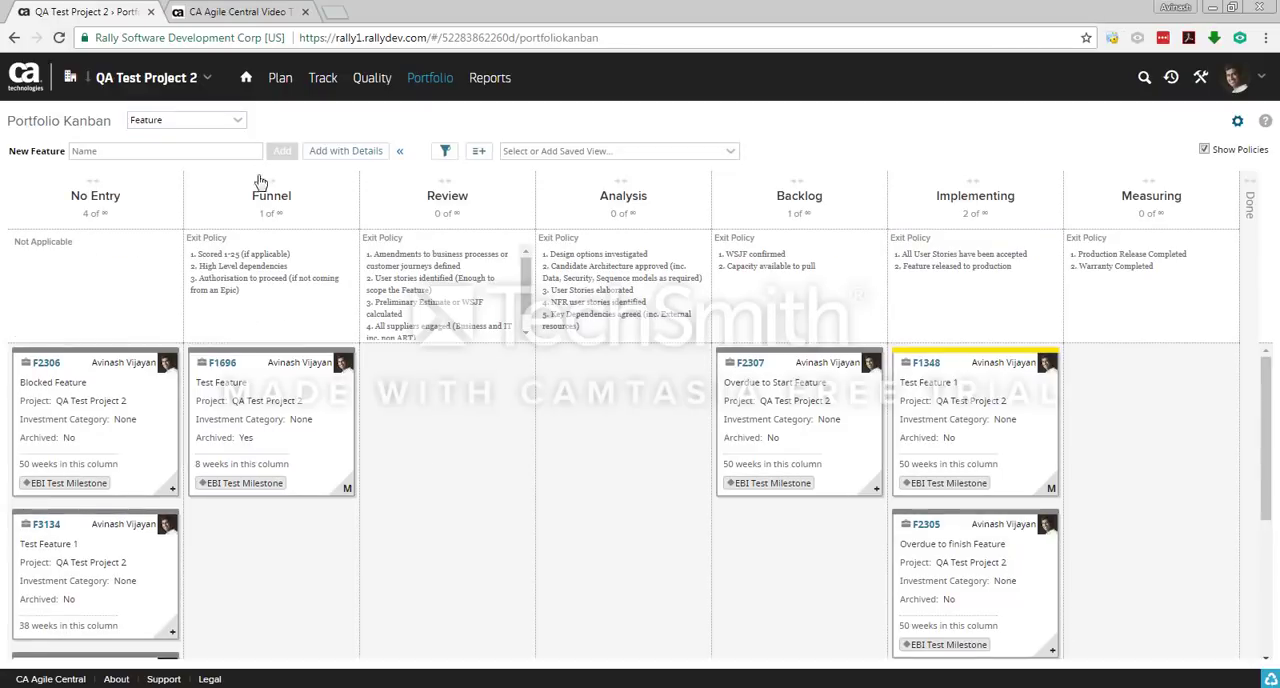
left_click(238, 120)
left_click(198, 146)
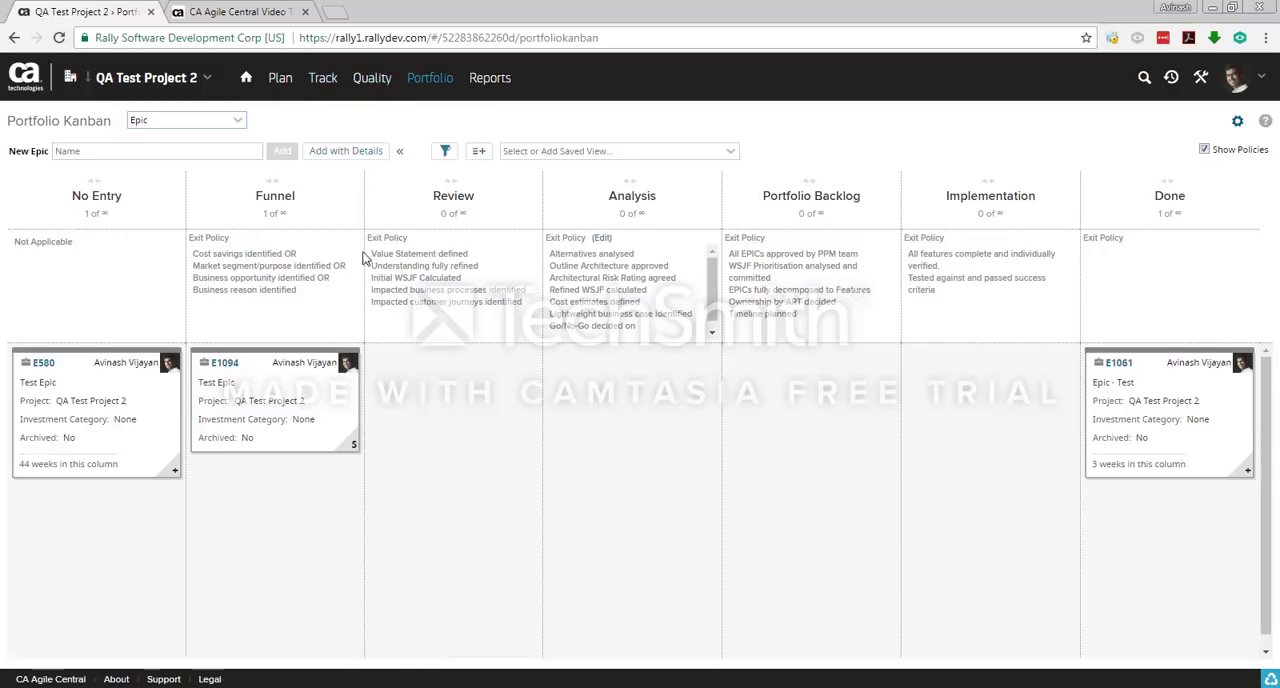
Step: Return to the [MOCK] Claims Kanban board and hide its filter options
left_click(323, 78)
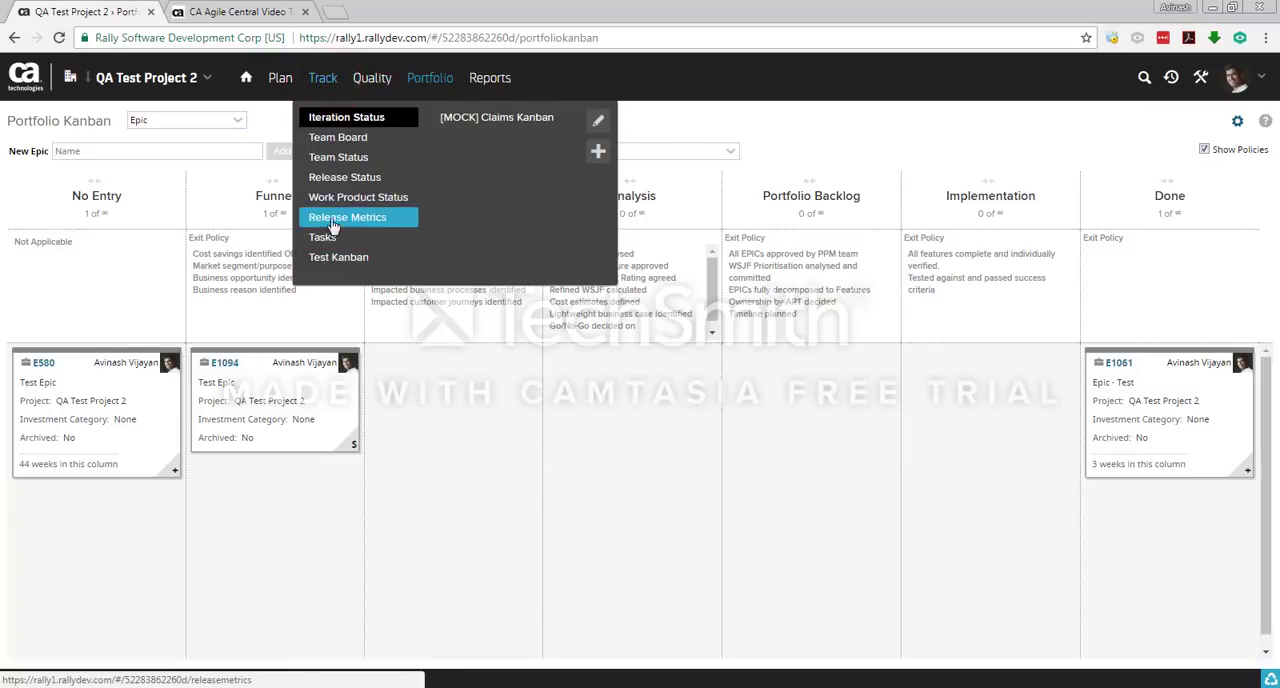
left_click(487, 119)
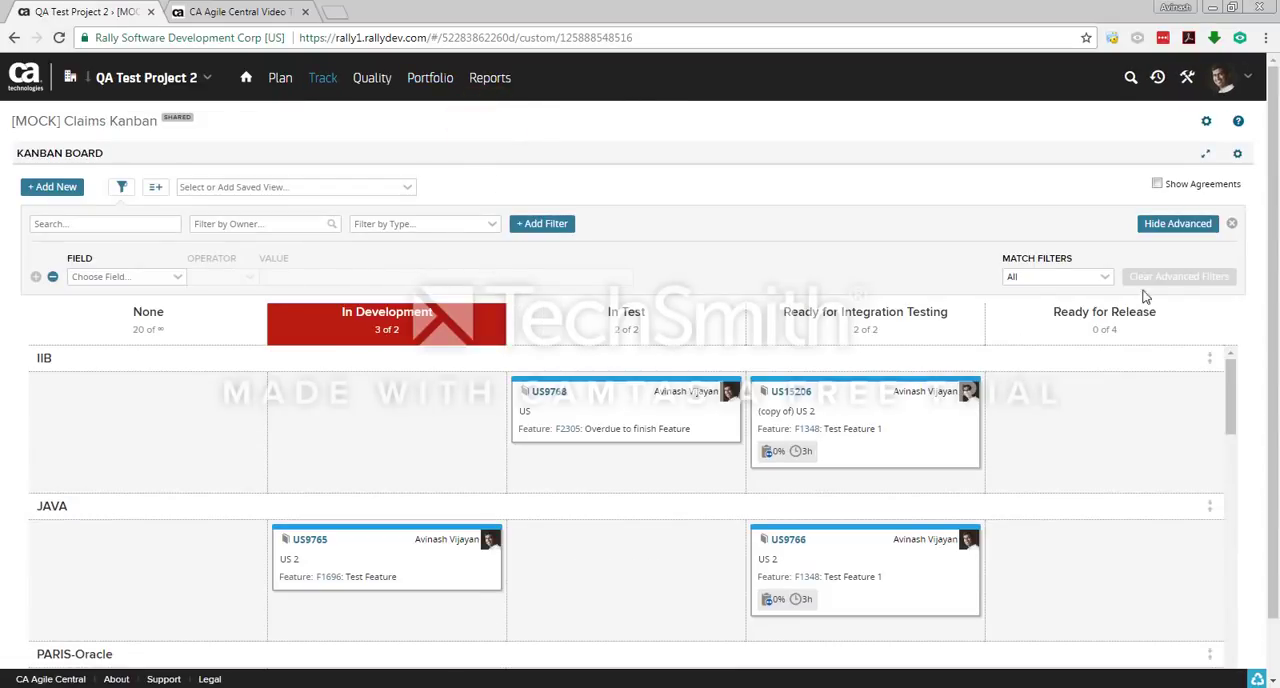
left_click(1231, 223)
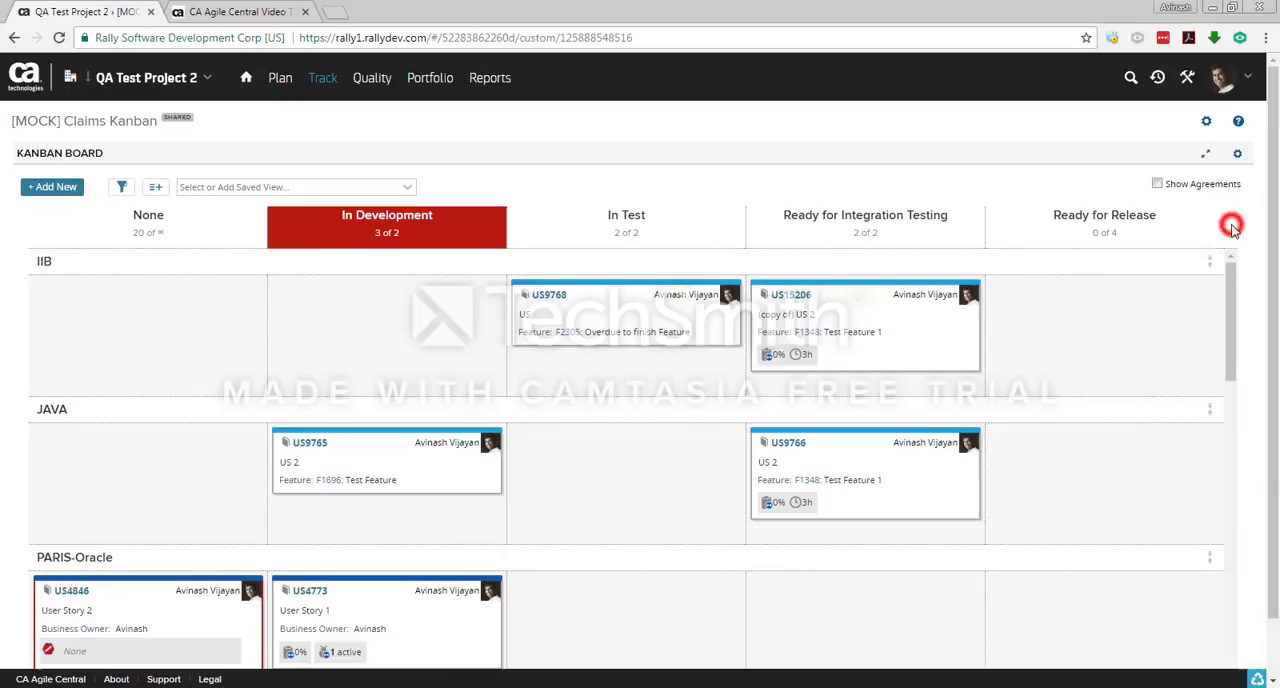
Step: Show the column exit agreements and open the In Test agreement for editing, cancelling without changes
left_click(1155, 186)
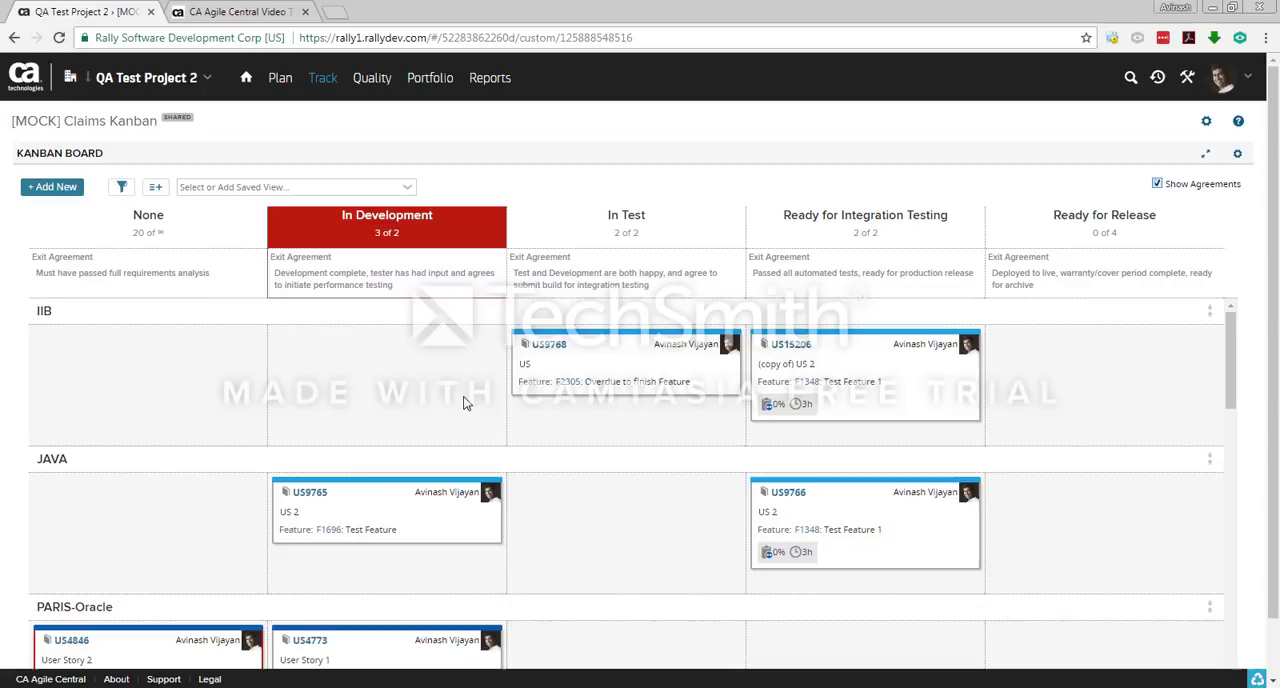
left_click(1160, 188)
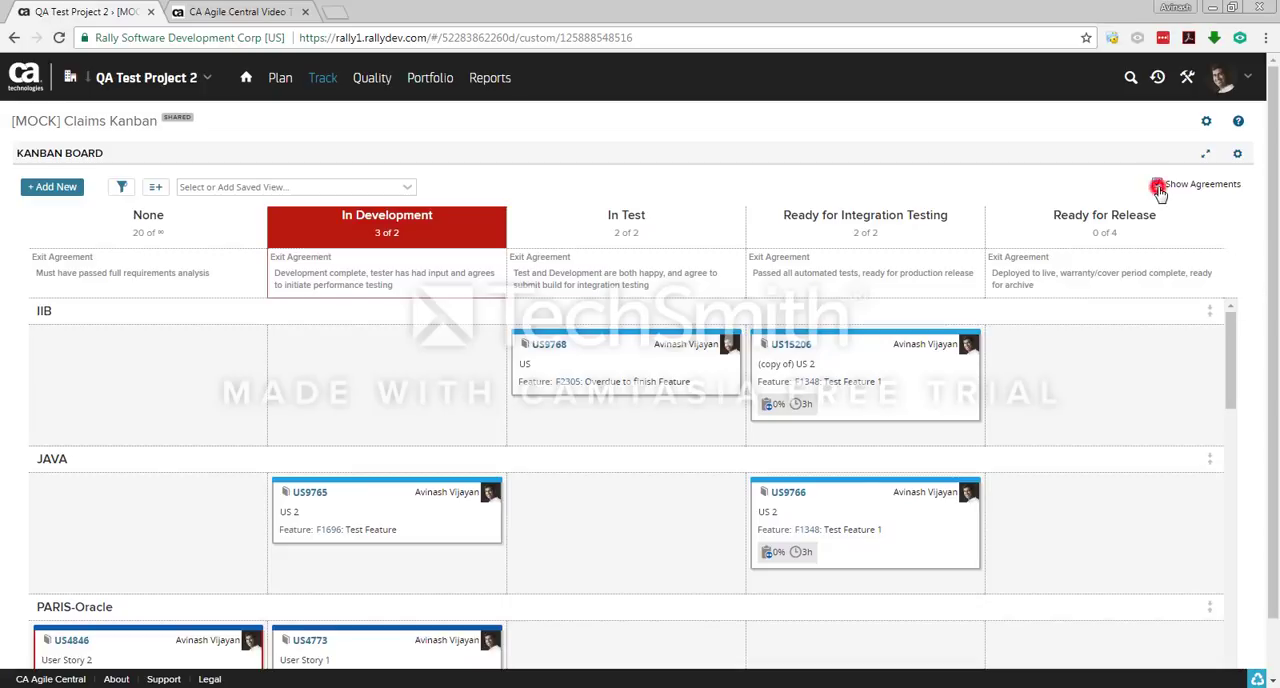
left_click(1160, 188)
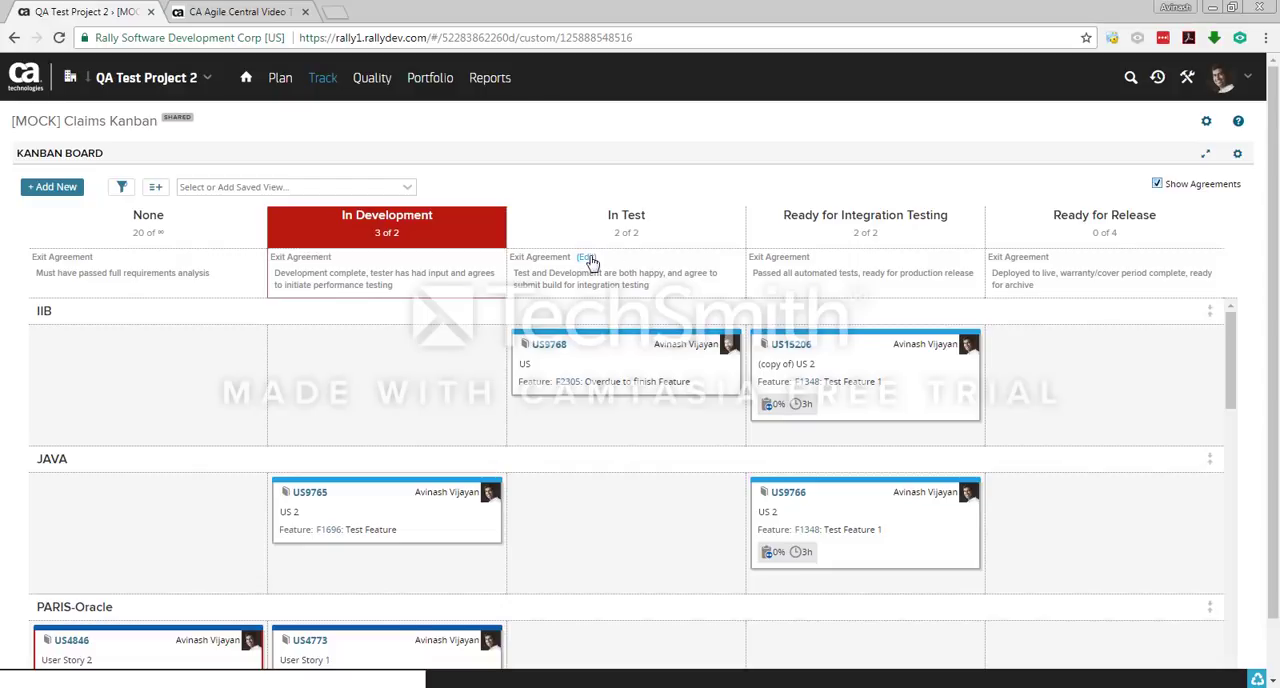
left_click(590, 258)
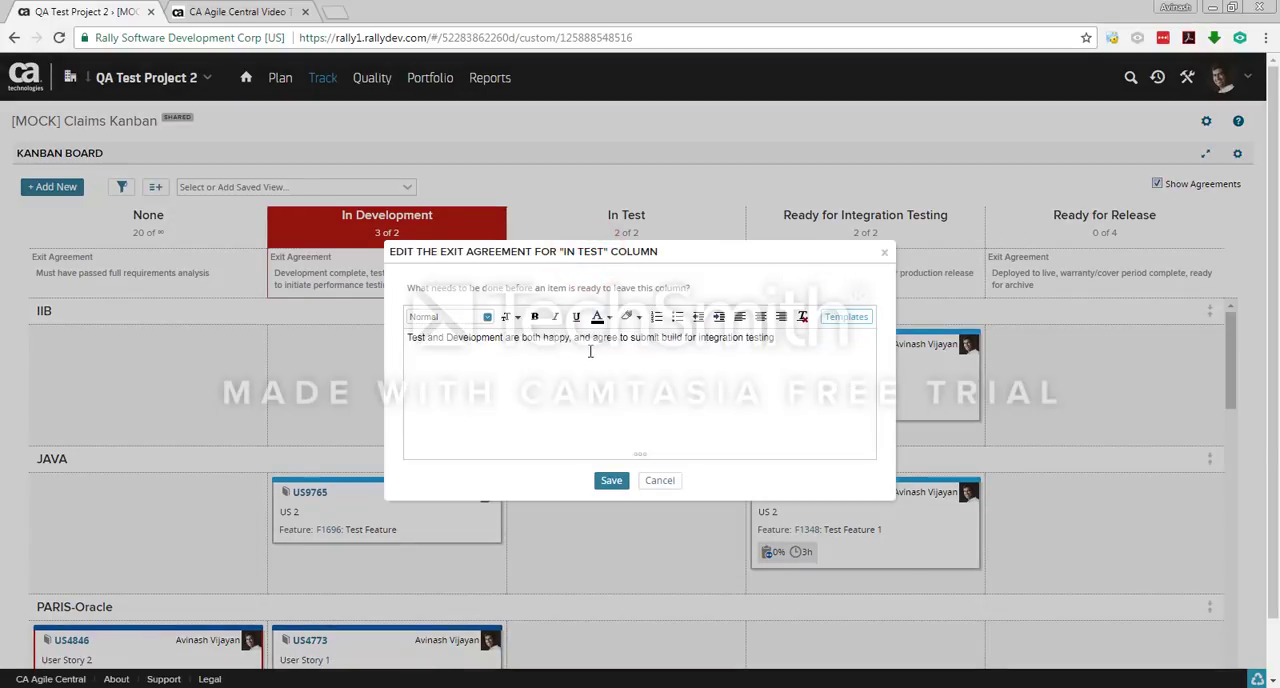
left_click(666, 481)
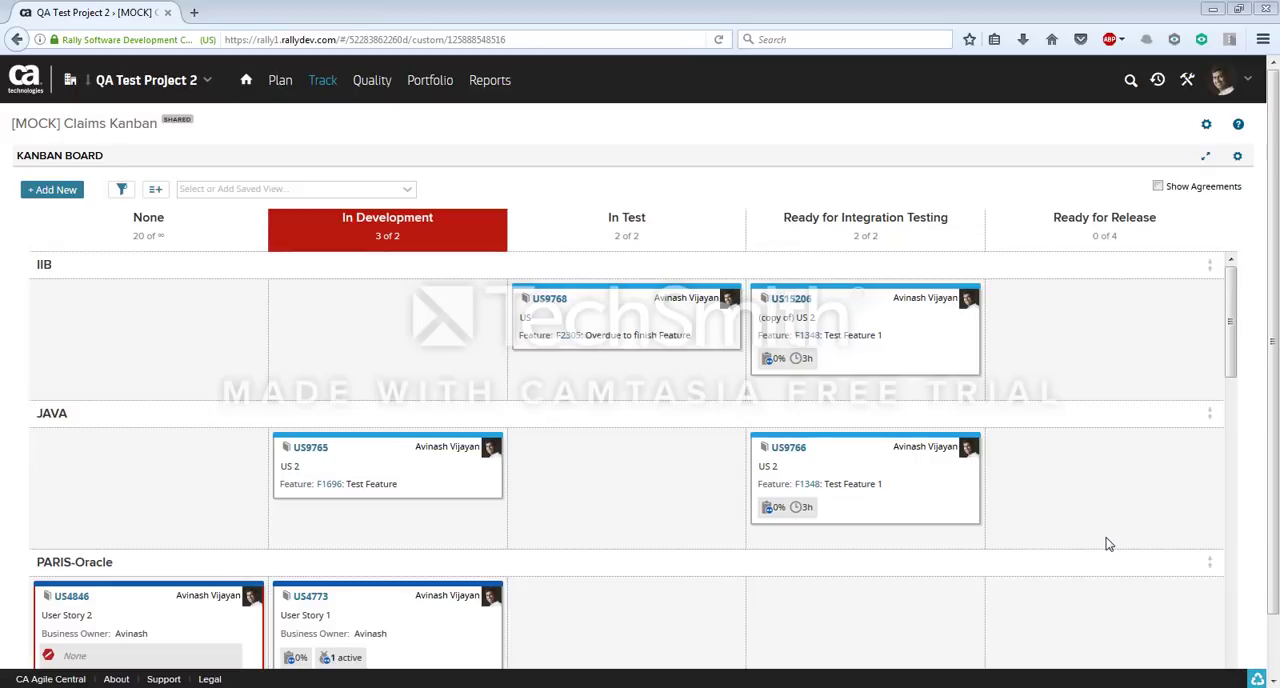
Step: Open the help for the Kanban Board app
left_click(1238, 160)
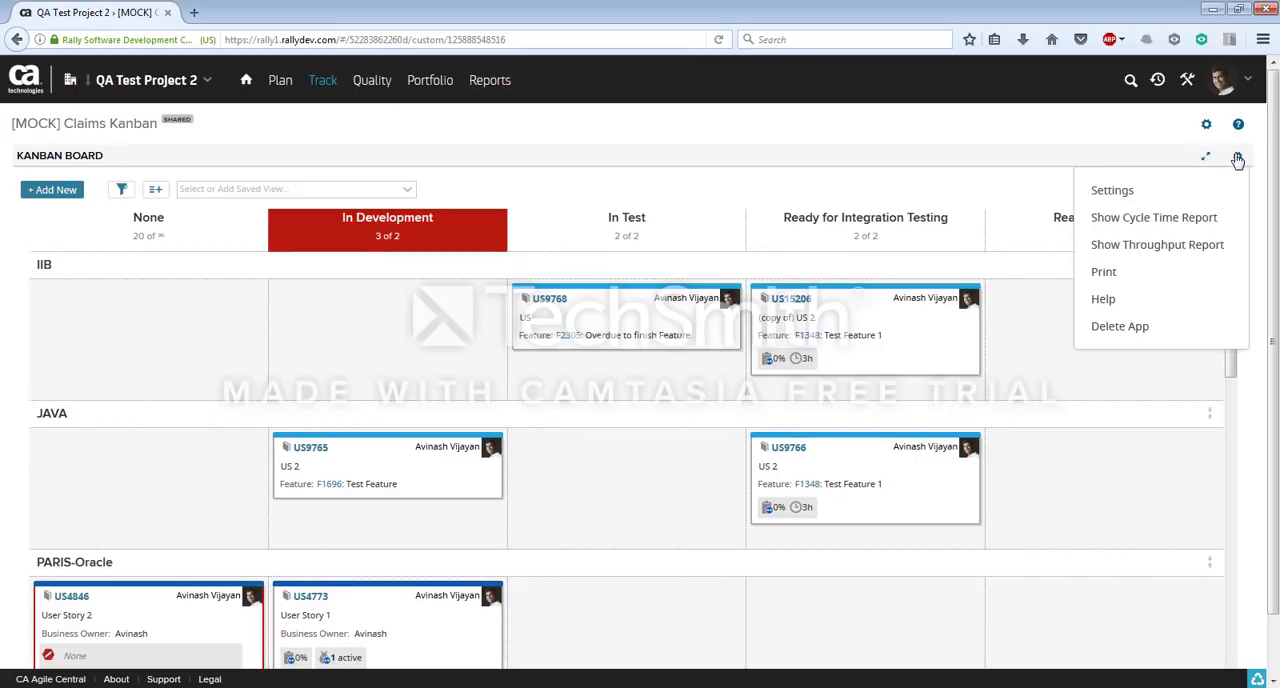
left_click(1150, 300)
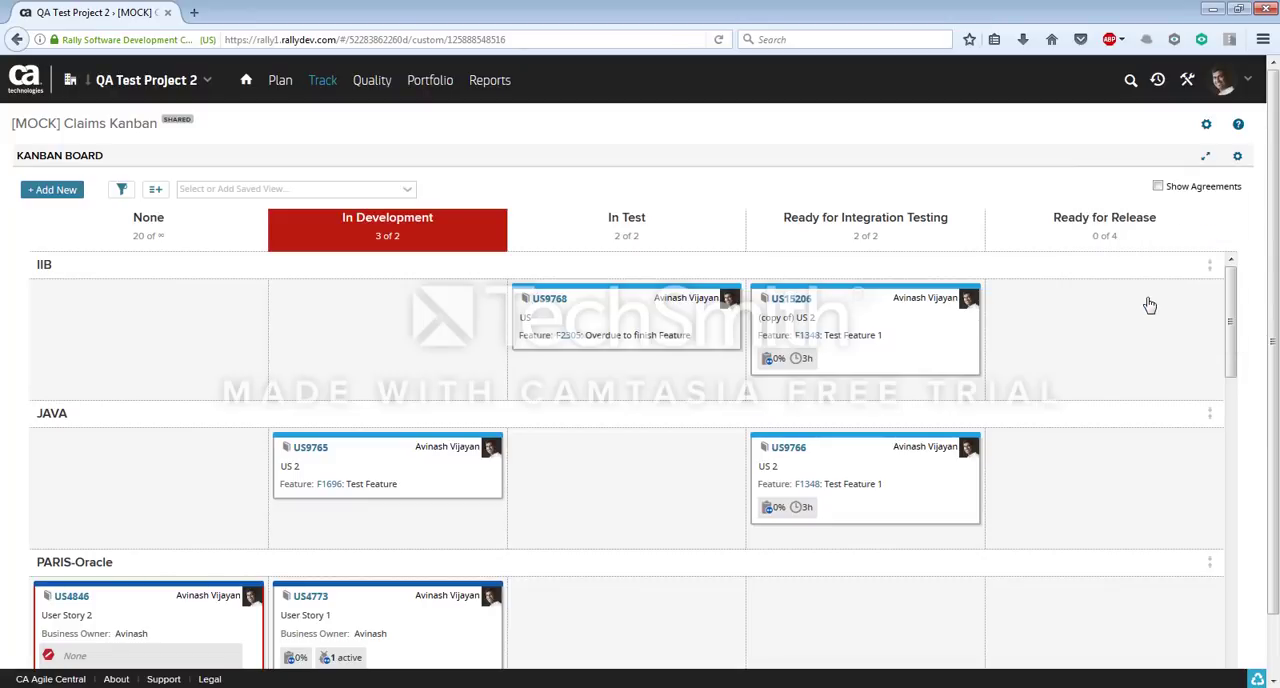
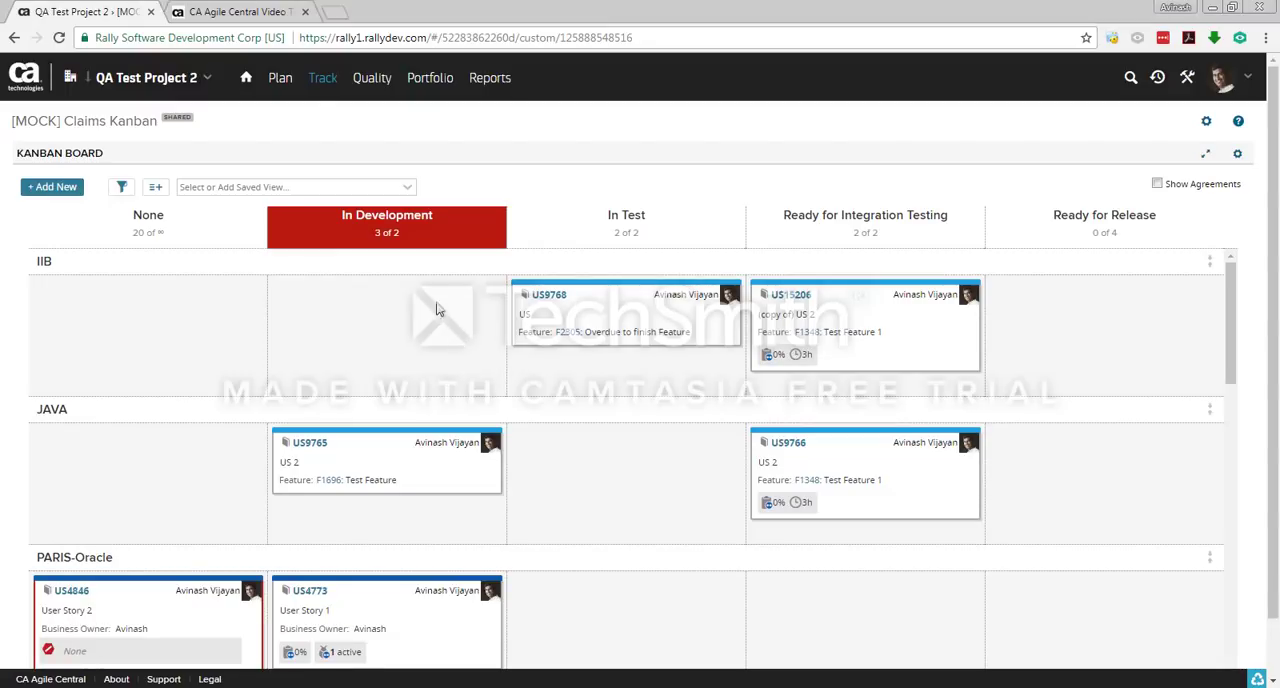
Step: Open the project's Backlog page and export its work items to CSV
left_click(280, 78)
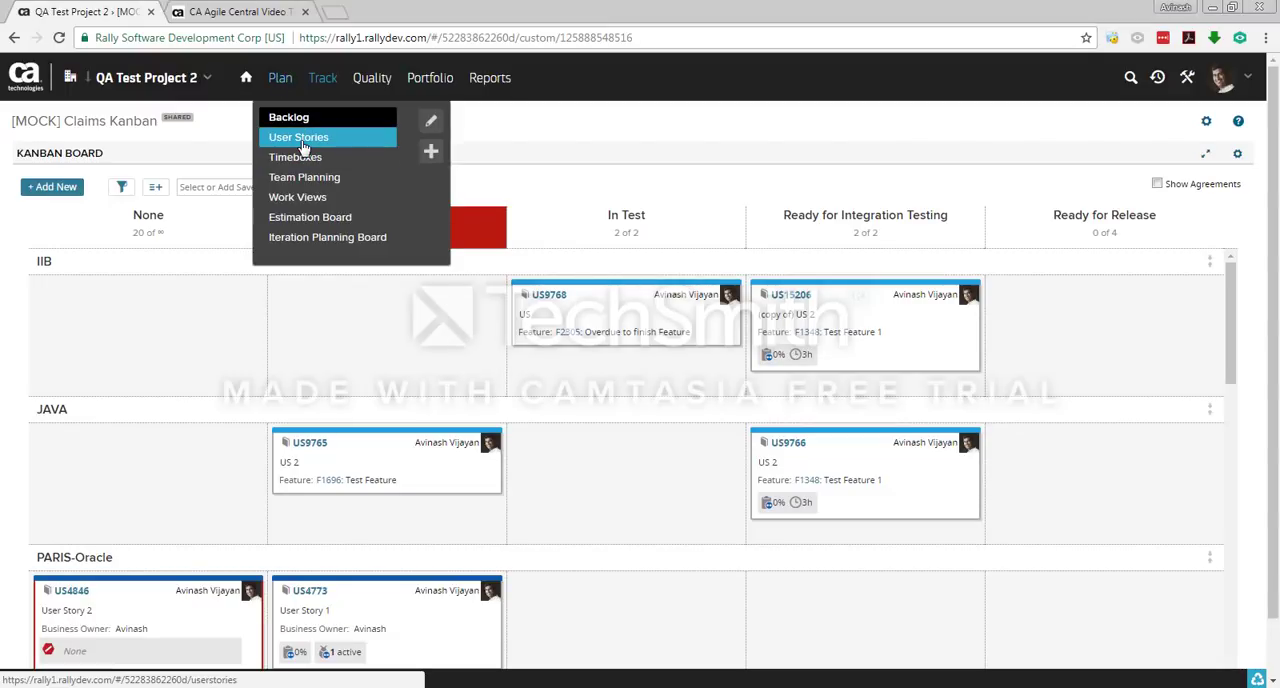
left_click(306, 122)
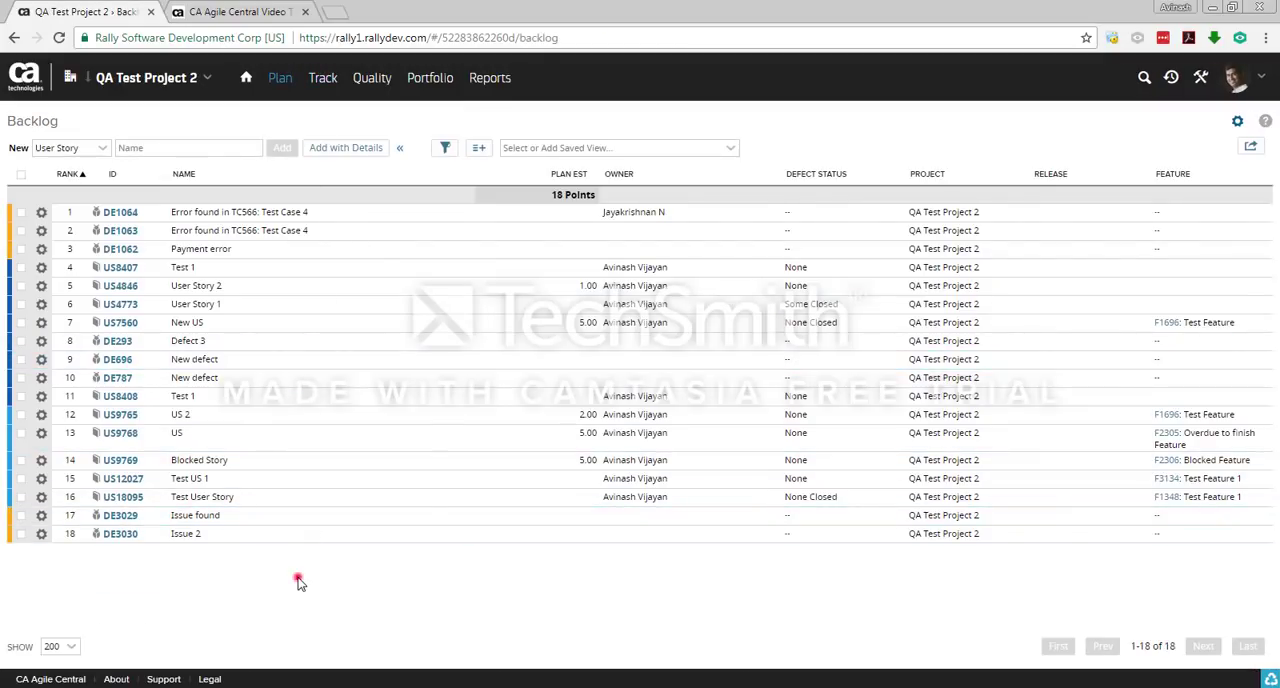
left_click(1251, 148)
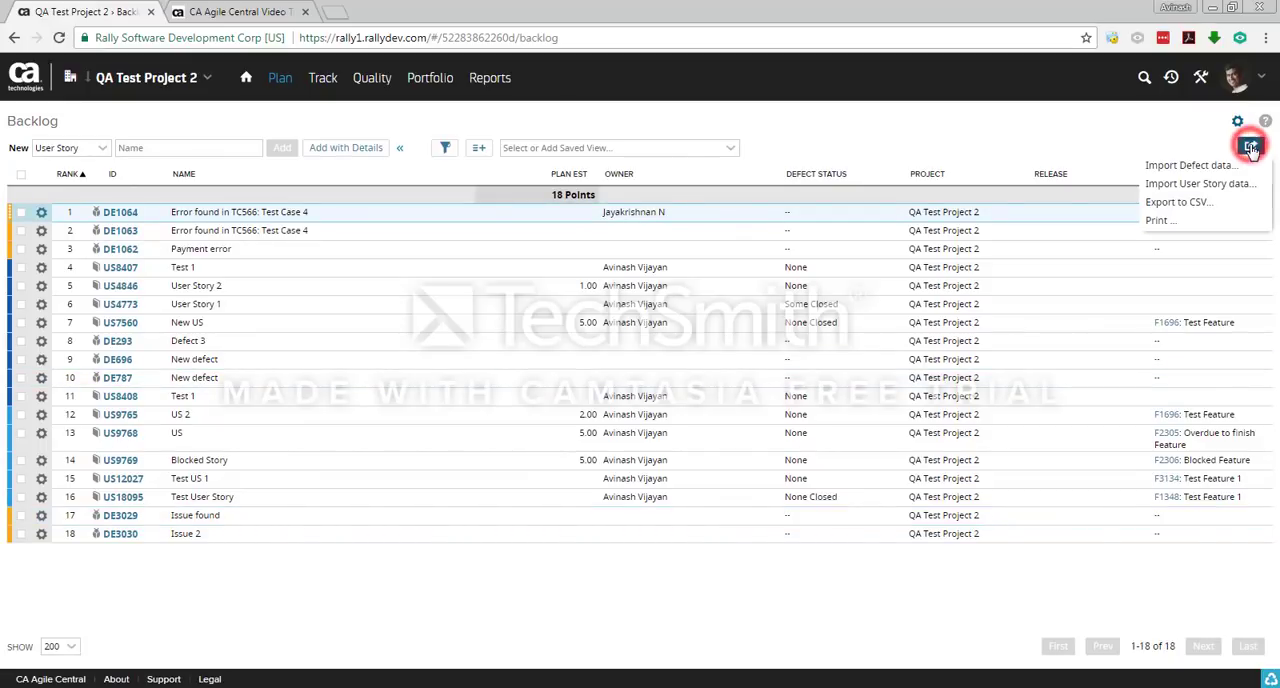
left_click(1196, 203)
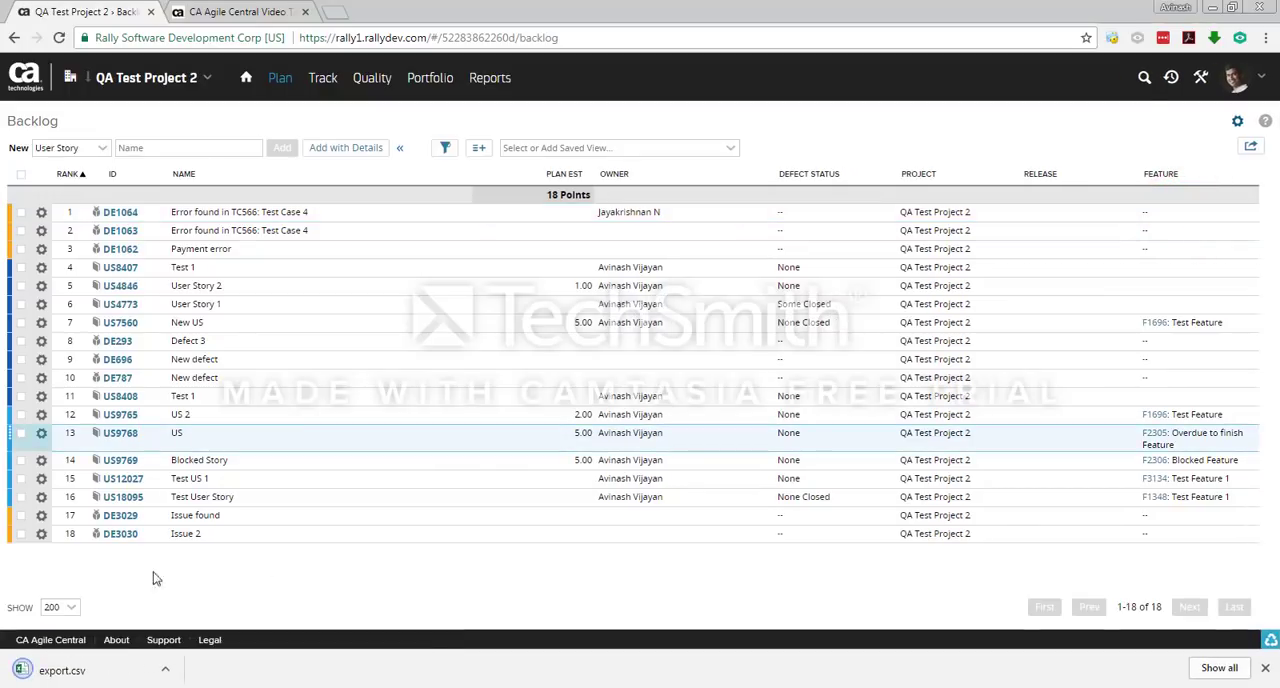
Step: Open the exported export.csv in Excel and fit the widths of columns A to I to their contents
left_click(62, 670)
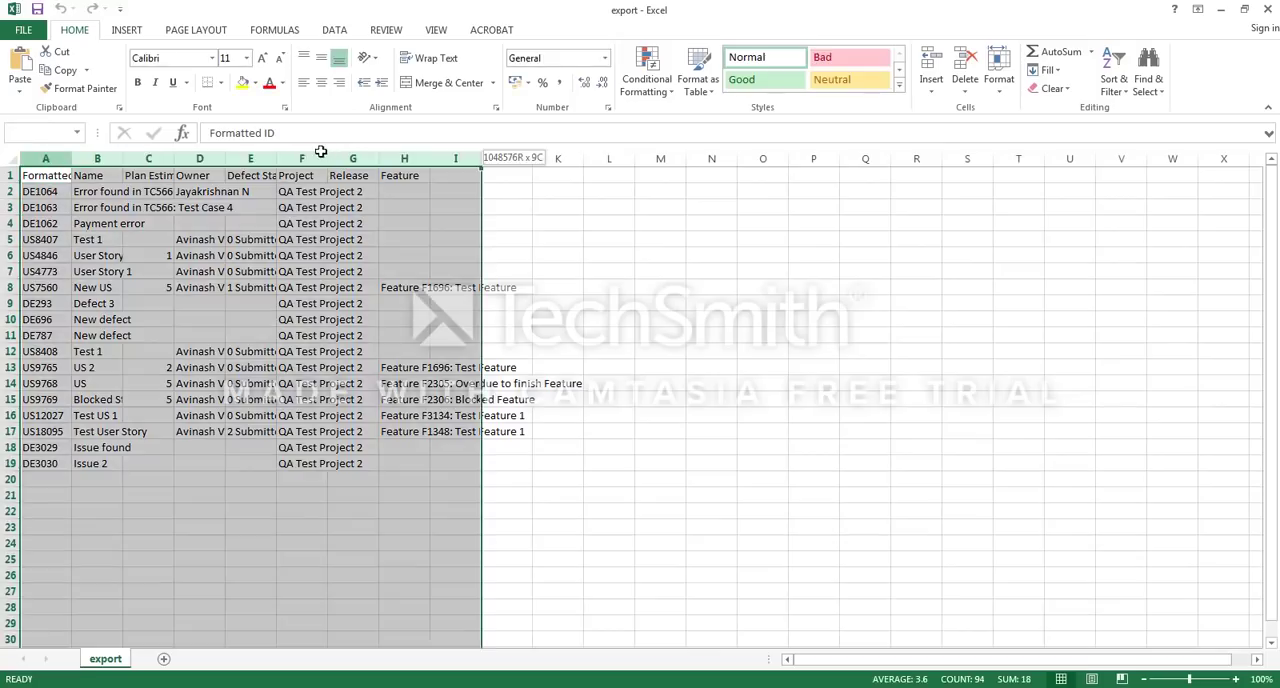
double_click(276, 158)
left_click(519, 223)
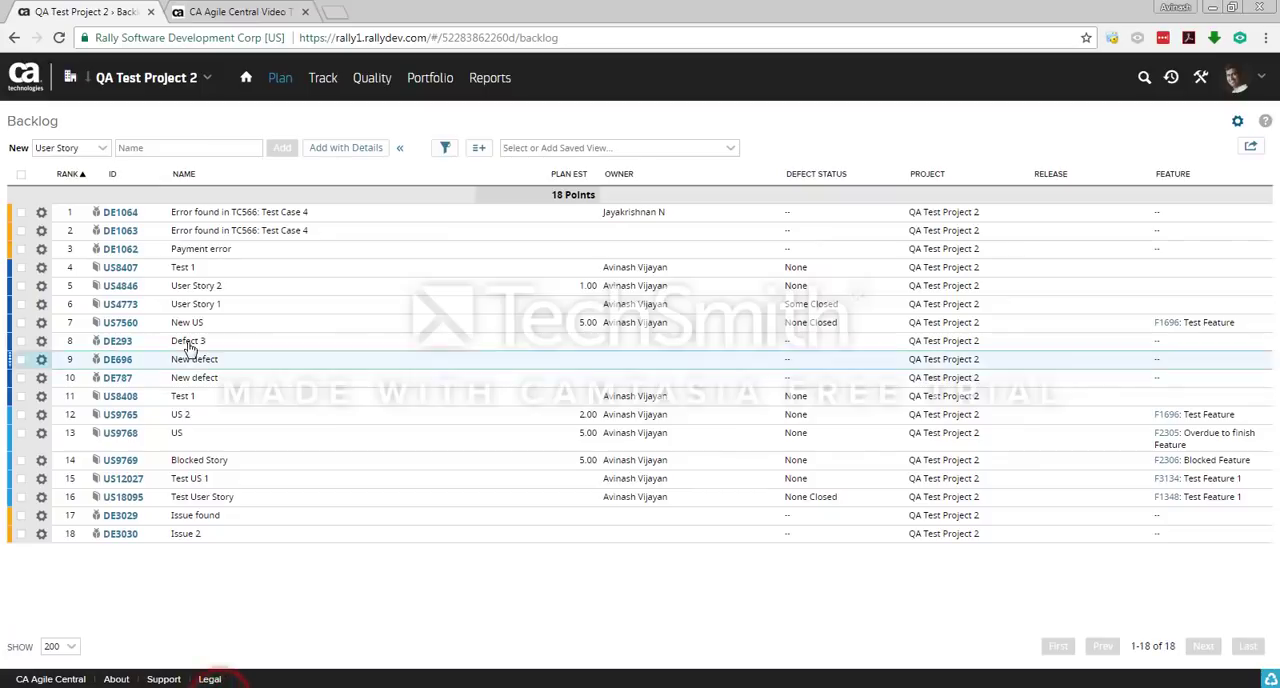
Step: Add the Discussions, Kanban State AH Team B, Last Run, Last Verdict, Last Build, In Progress Date, Has Parent, Fixed In Build and Environment columns to the Backlog
left_click(478, 150)
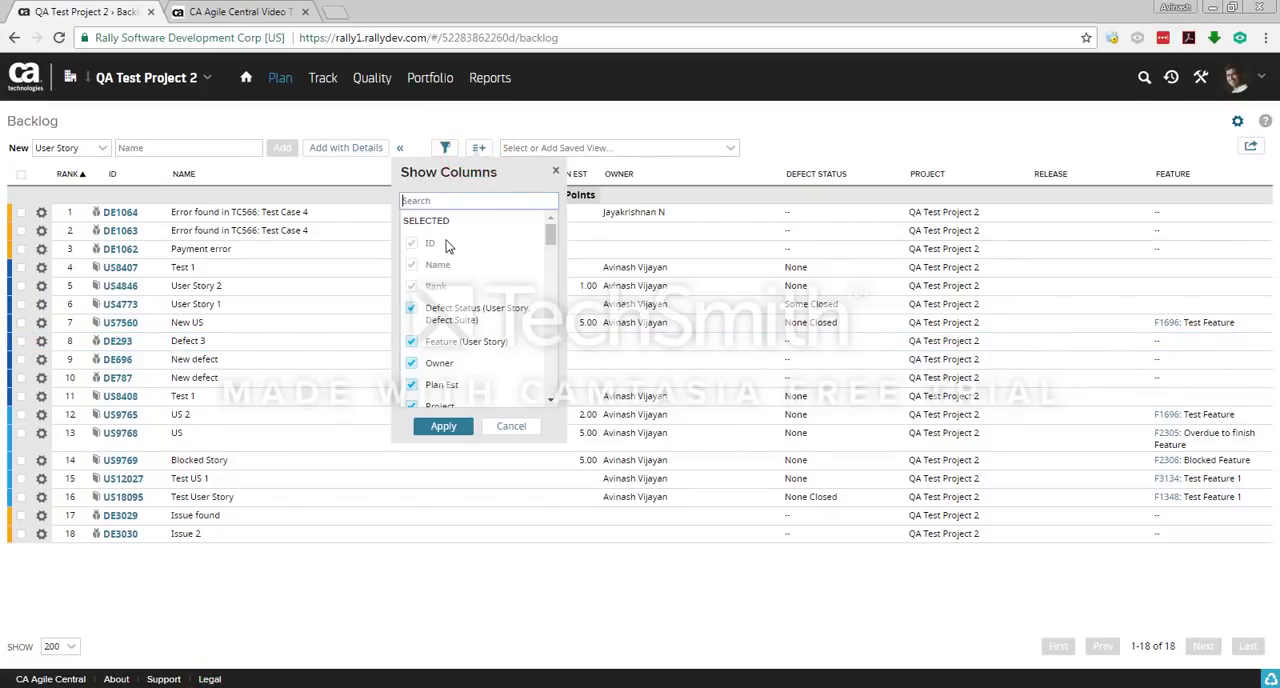
left_click_drag(548, 234, 560, 300)
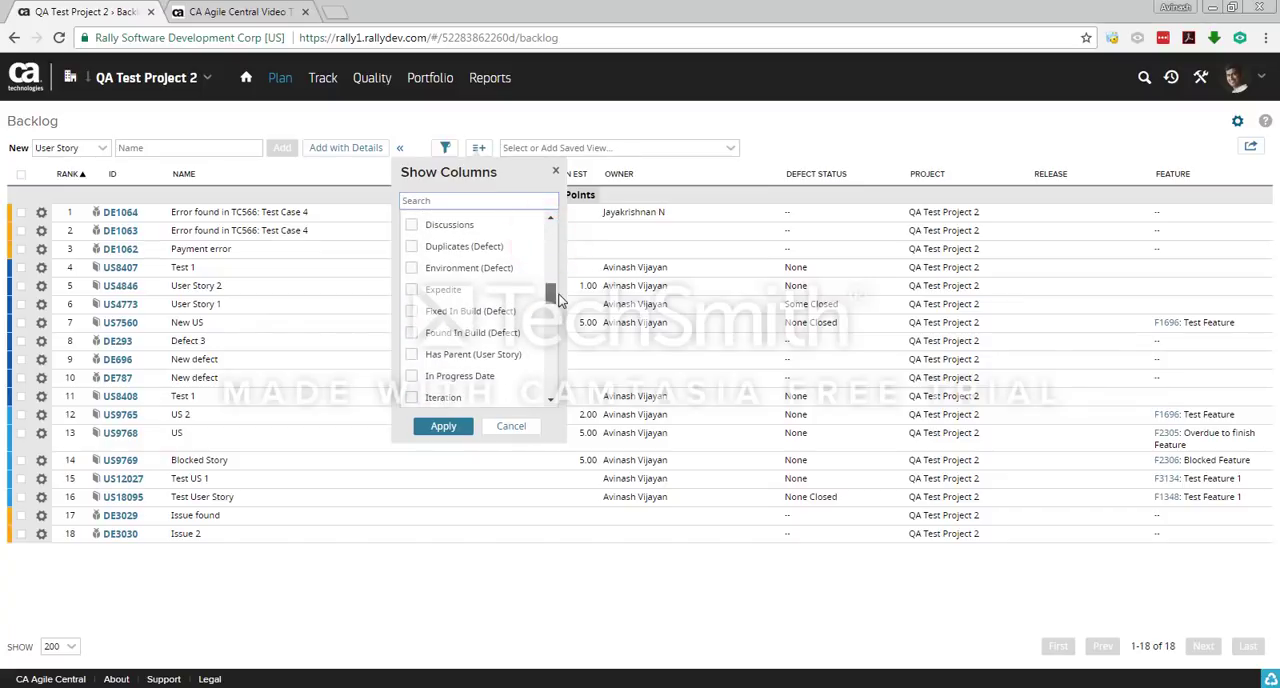
left_click(410, 224)
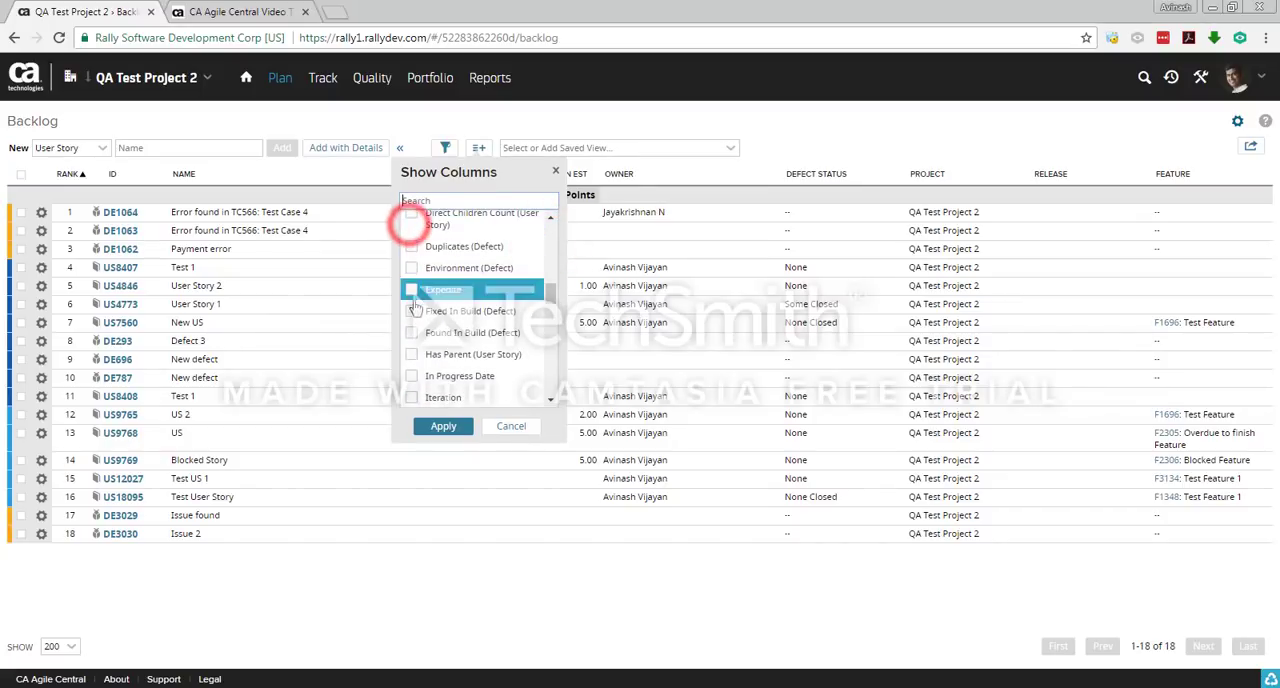
scroll(414, 337, "down", 1)
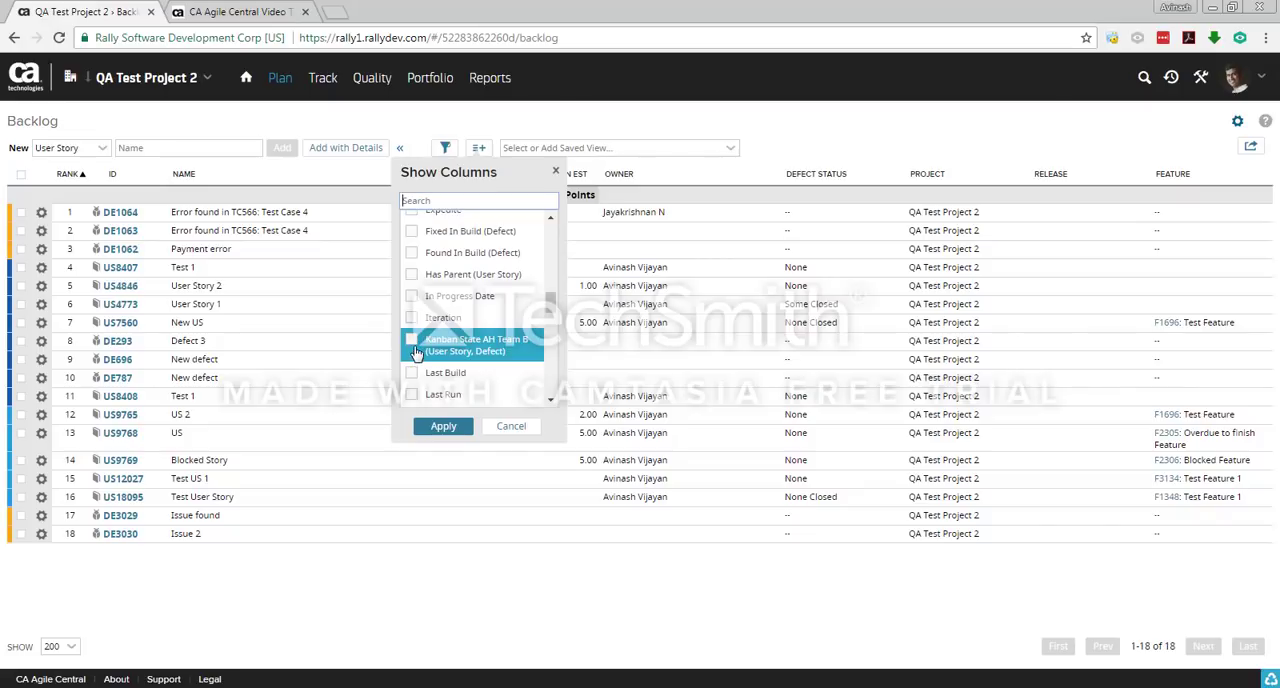
left_click(414, 345)
left_click(413, 314)
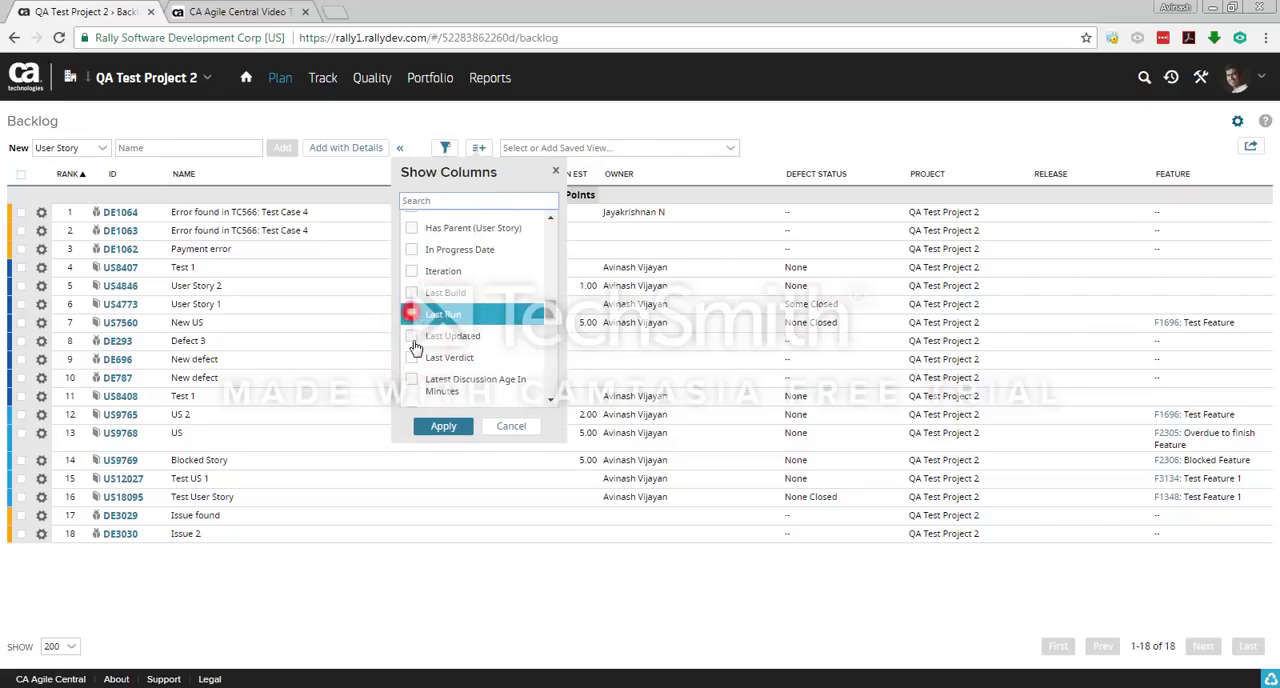
left_click(413, 354)
left_click(411, 337)
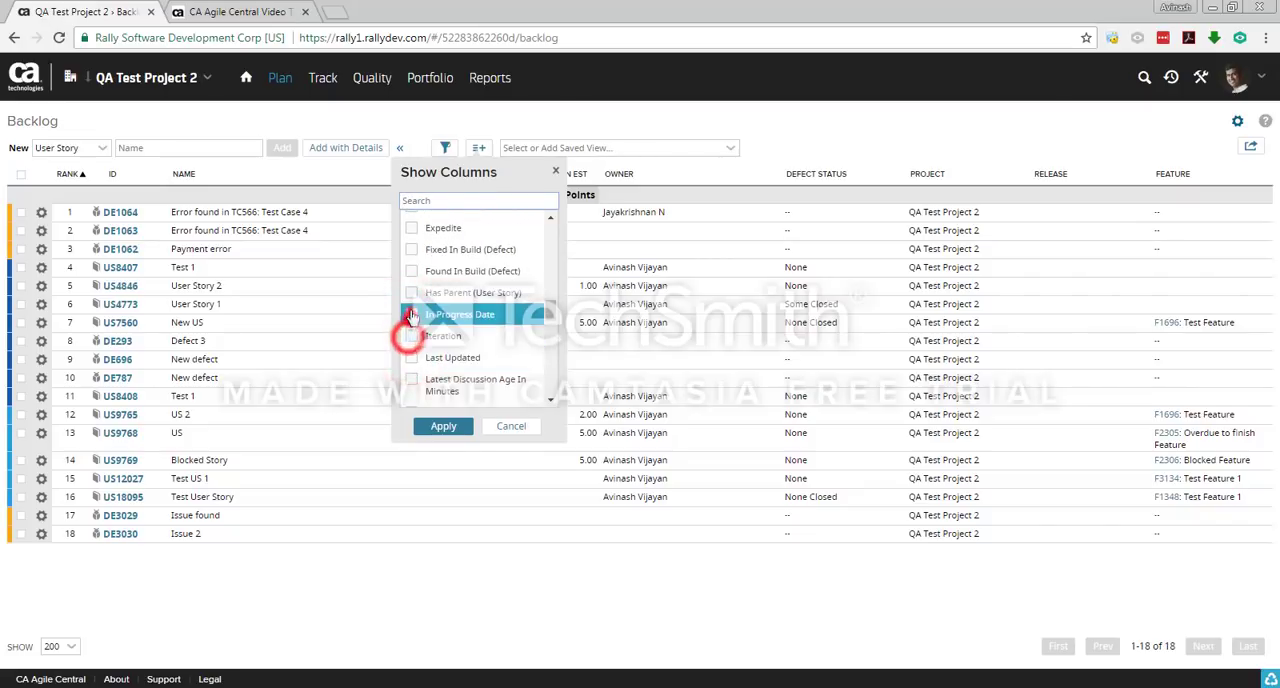
left_click(411, 314)
left_click(411, 312)
left_click(443, 426)
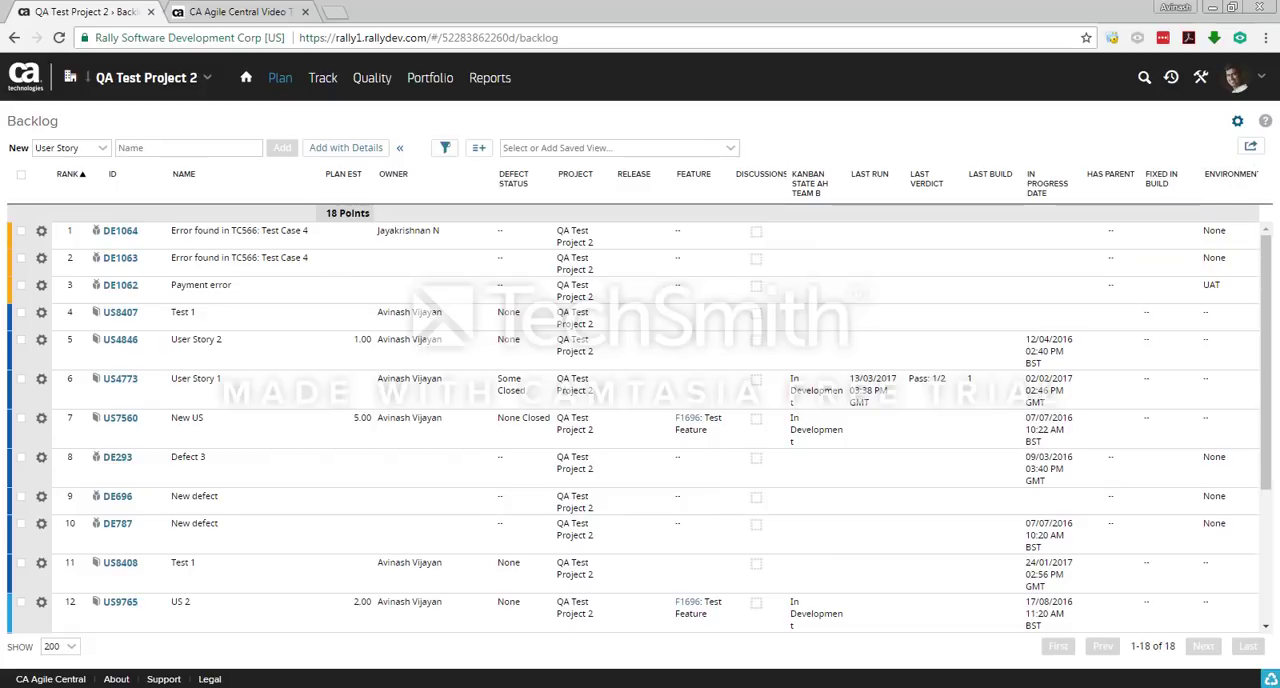
left_click(486, 440)
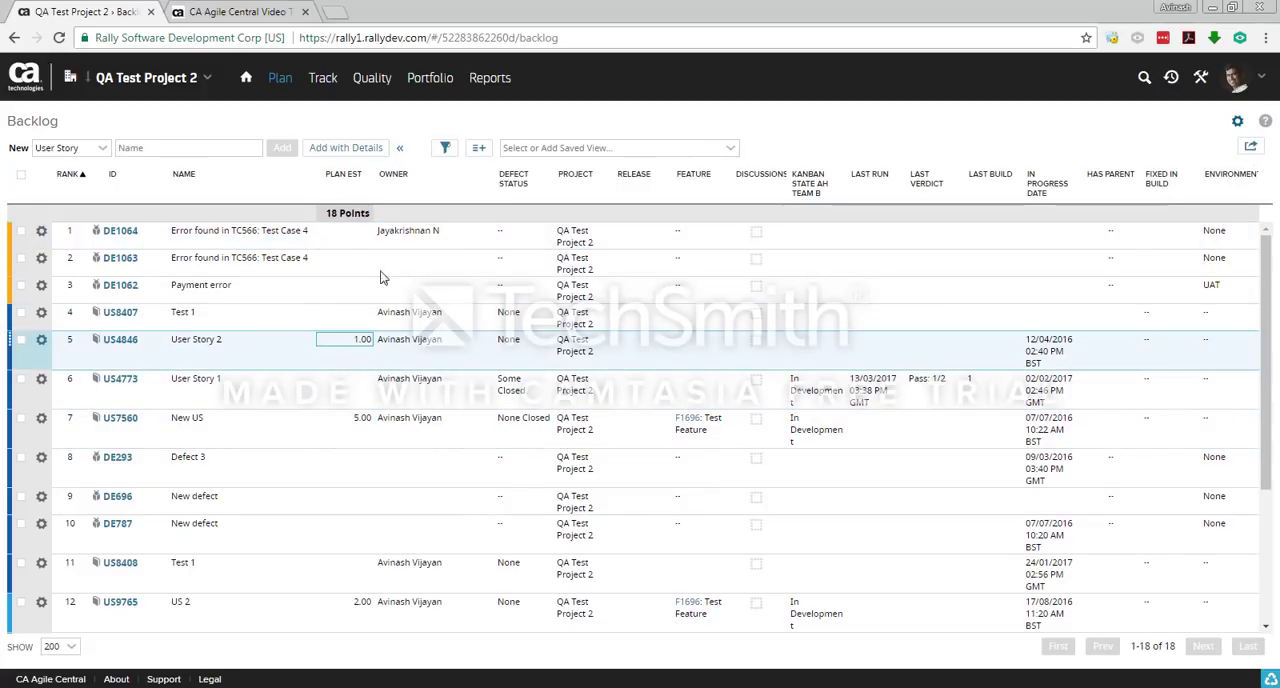
Step: Open the Portfolio Items page and switch the listed item type from Epic to Feature
left_click(430, 78)
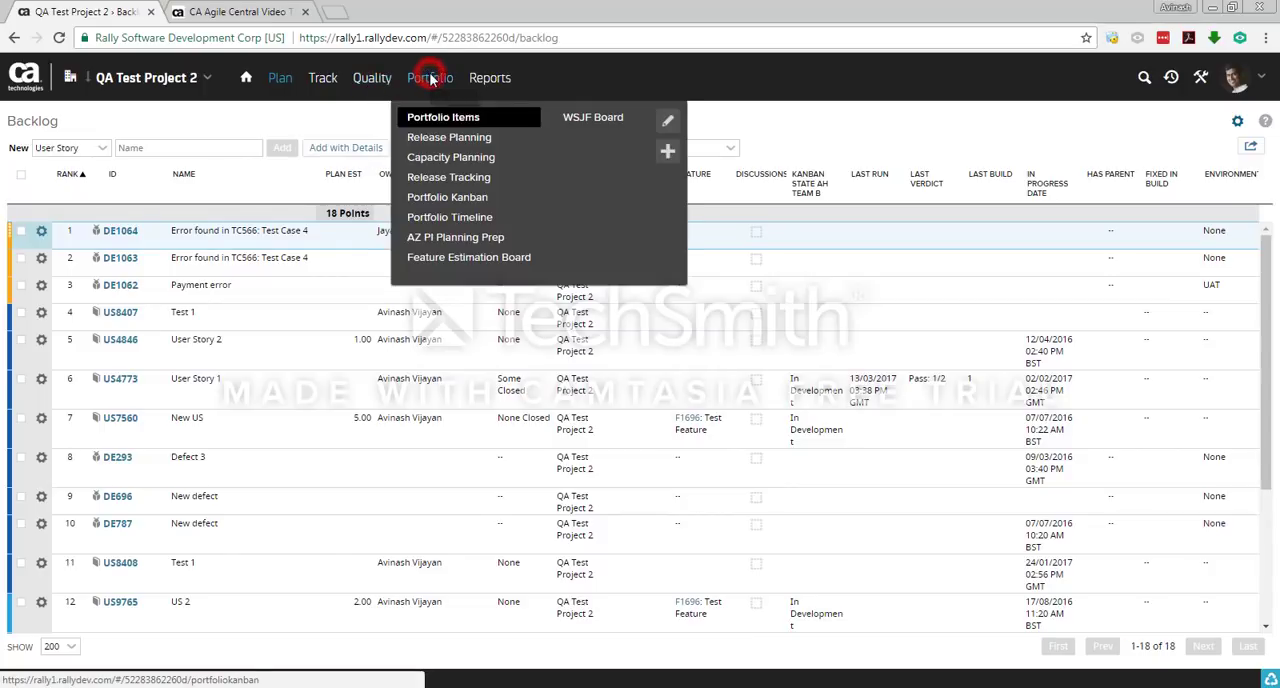
left_click(438, 119)
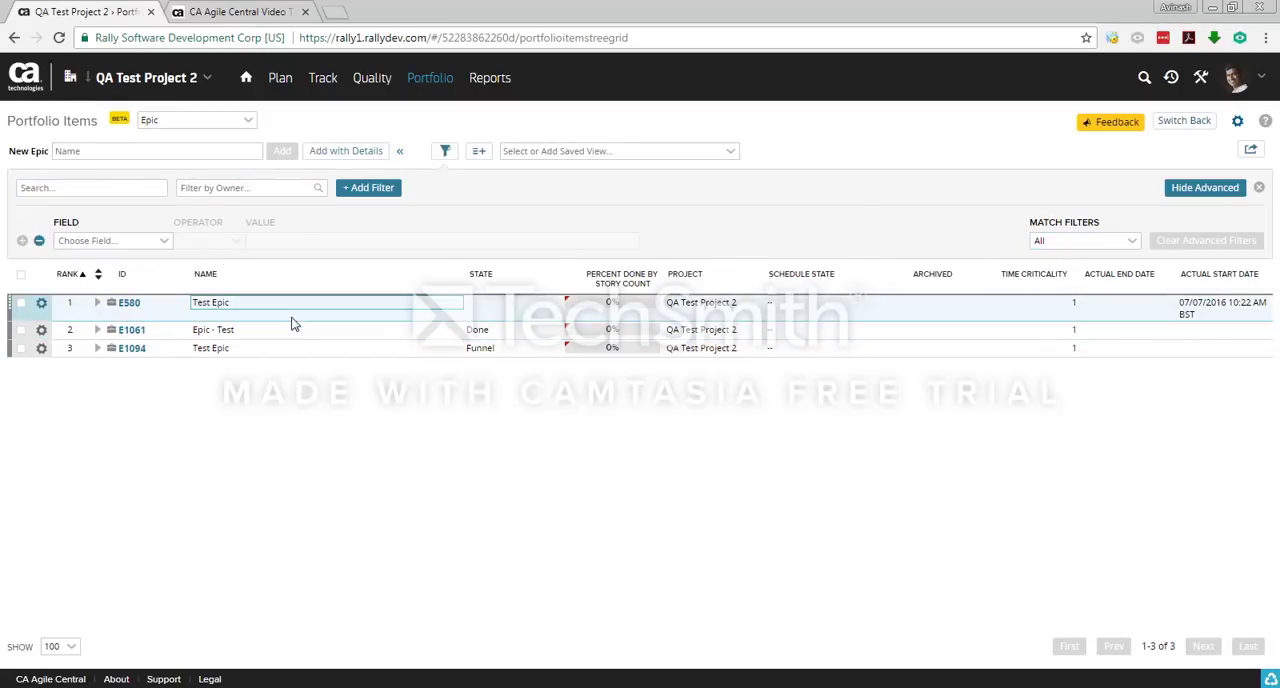
left_click(314, 432)
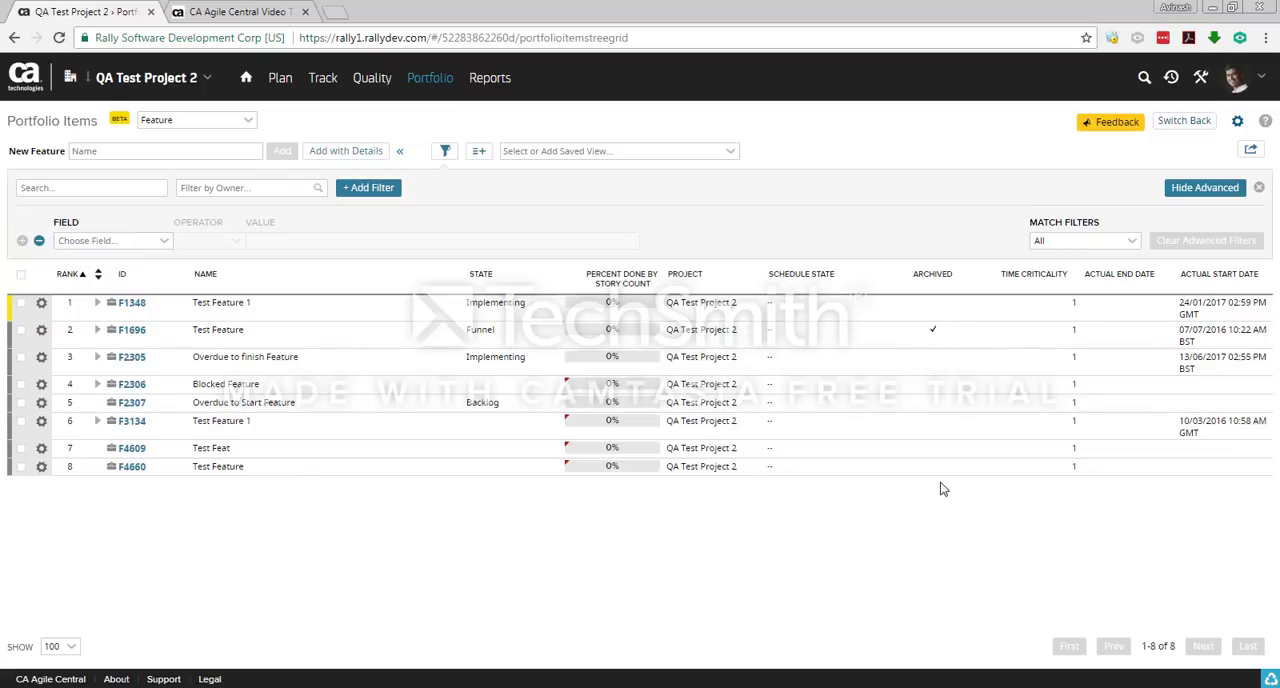
Step: Start a portfolio item data import, download its import template and open the CSV file in Excel
left_click(1252, 150)
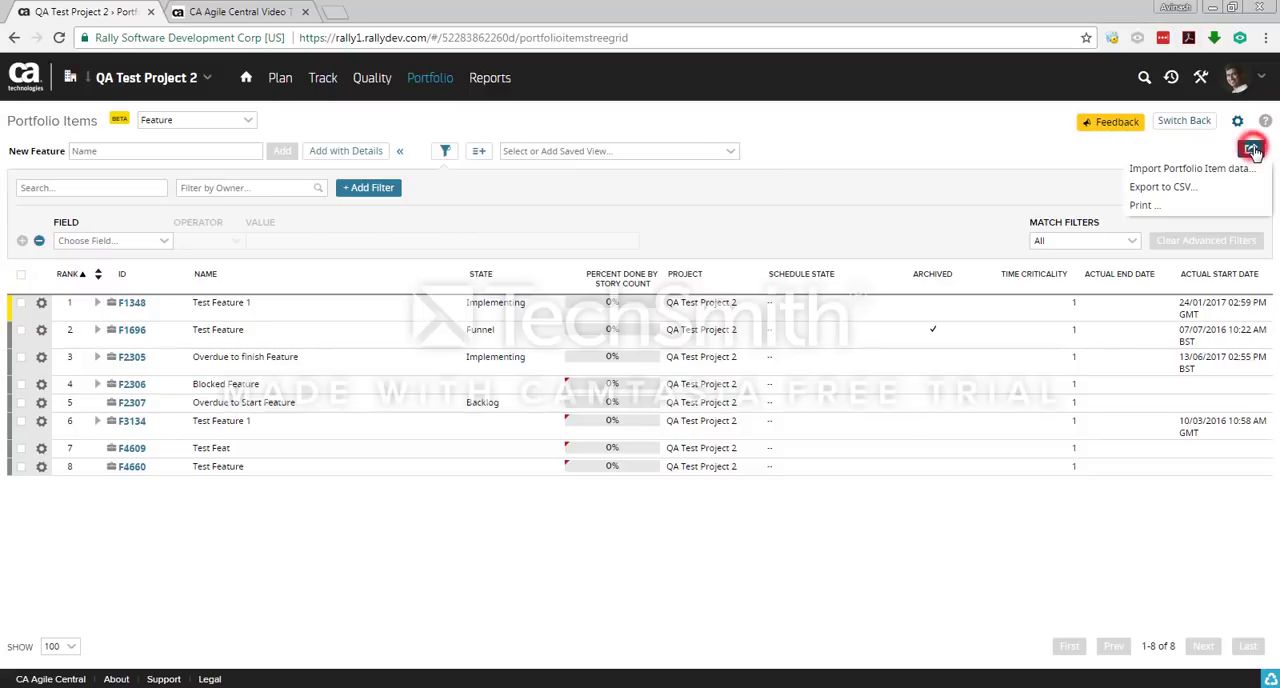
left_click(1181, 172)
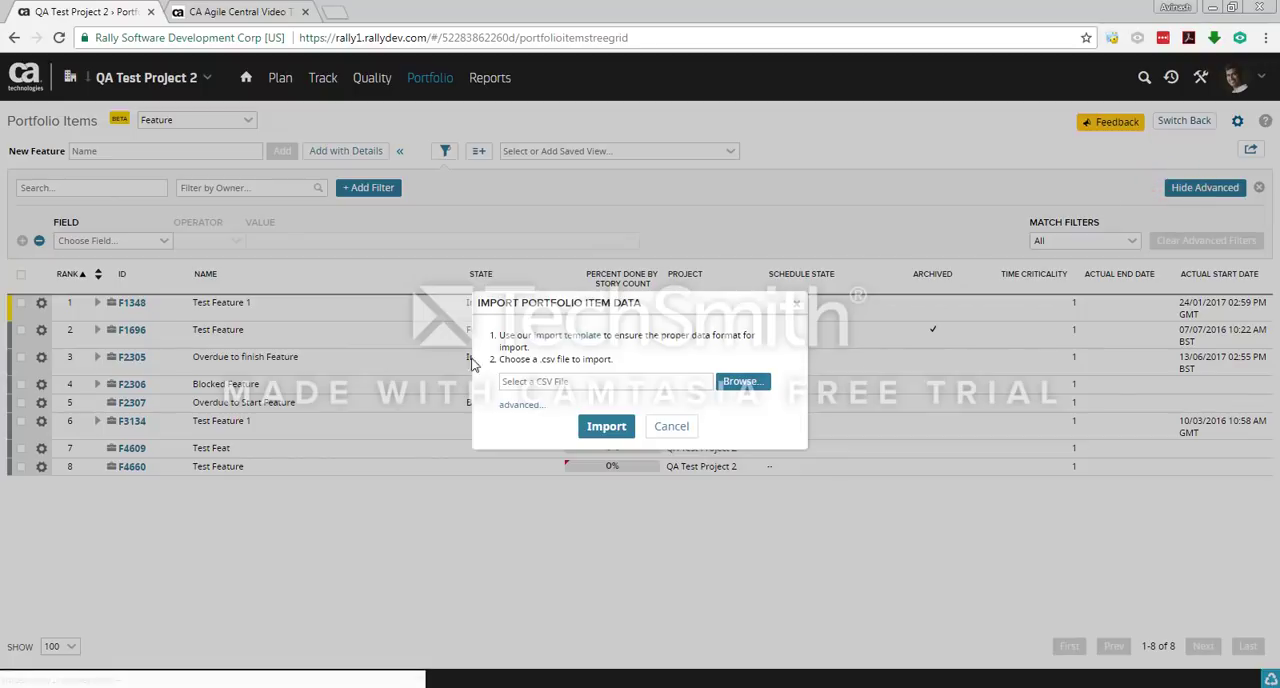
left_click(572, 343)
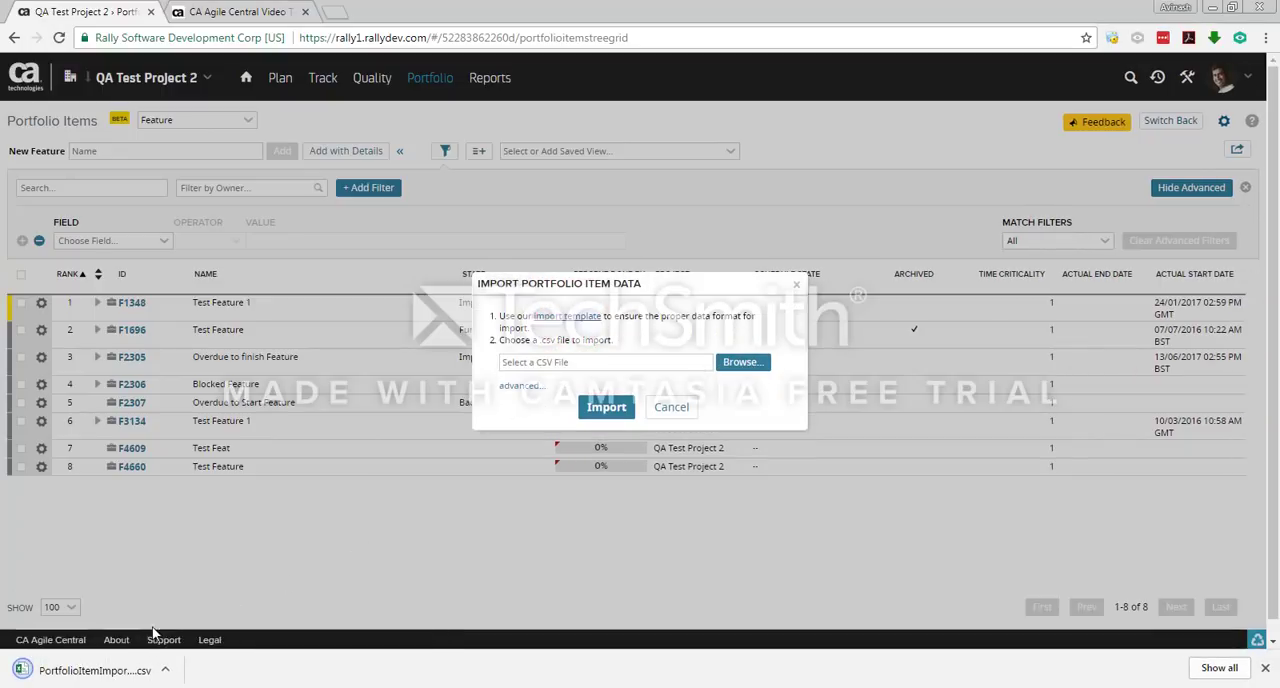
left_click(104, 670)
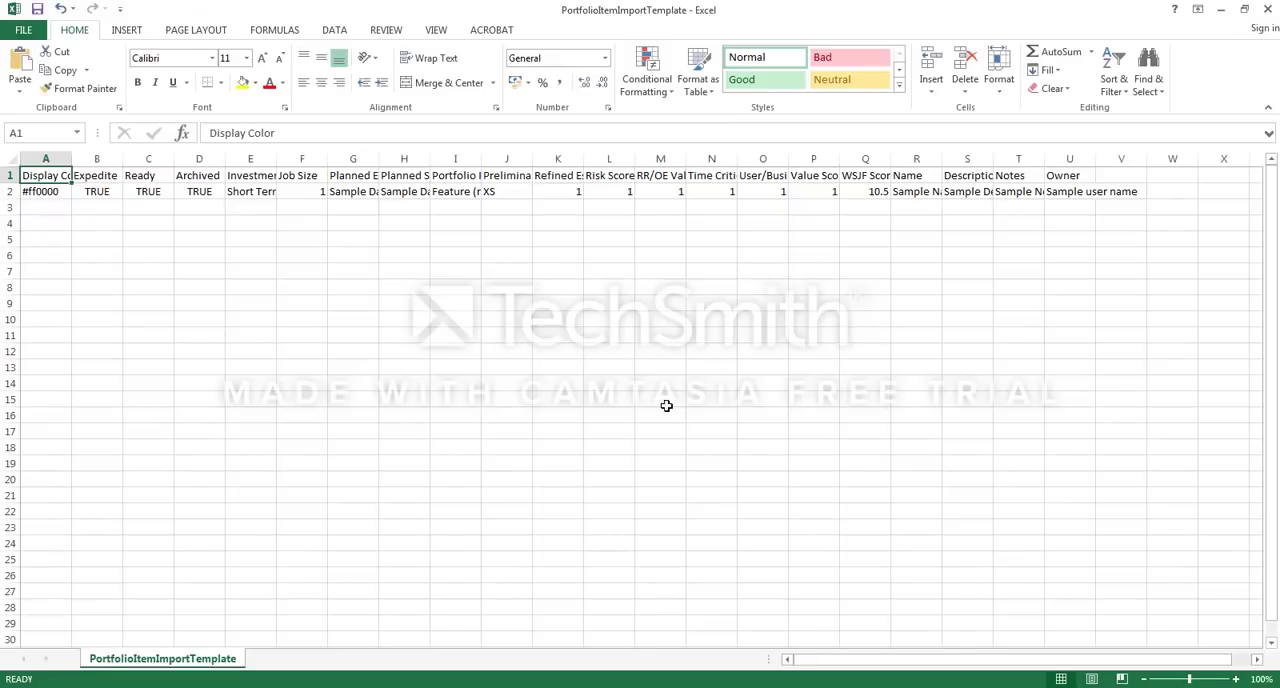
Step: Fit the widths of all template columns, Display Color through Owner, to their contents
left_click(507, 498)
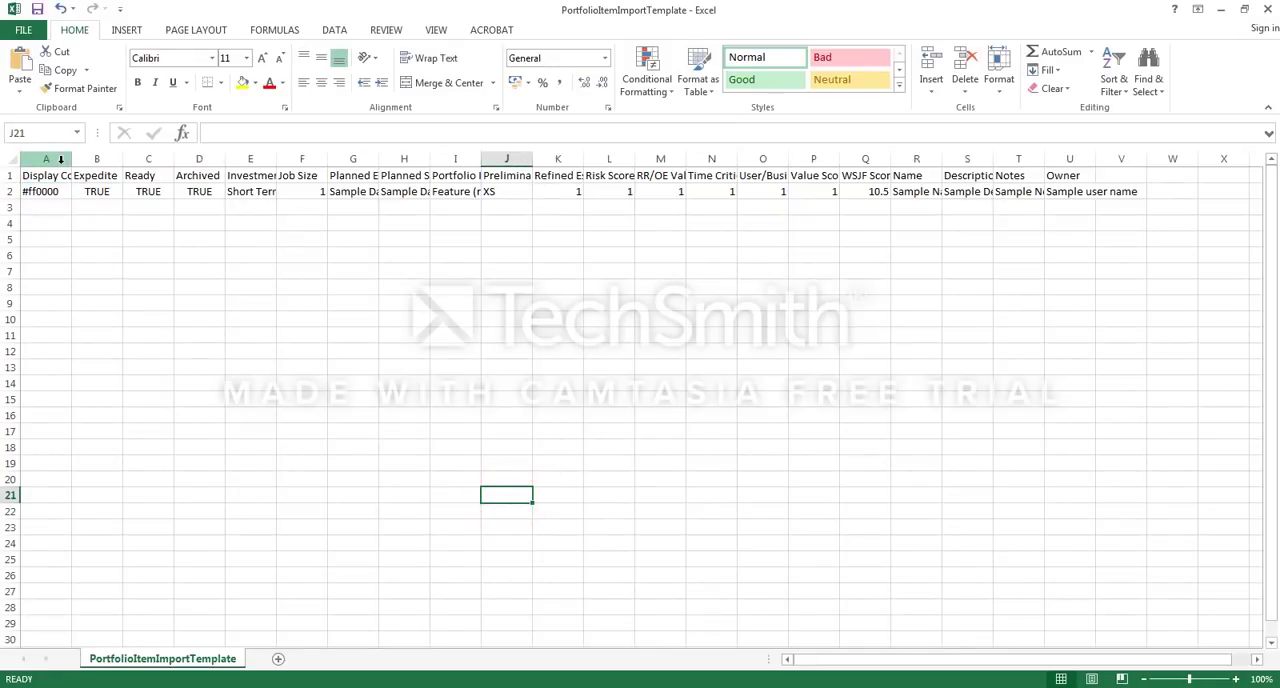
left_click_drag(62, 158, 1086, 124)
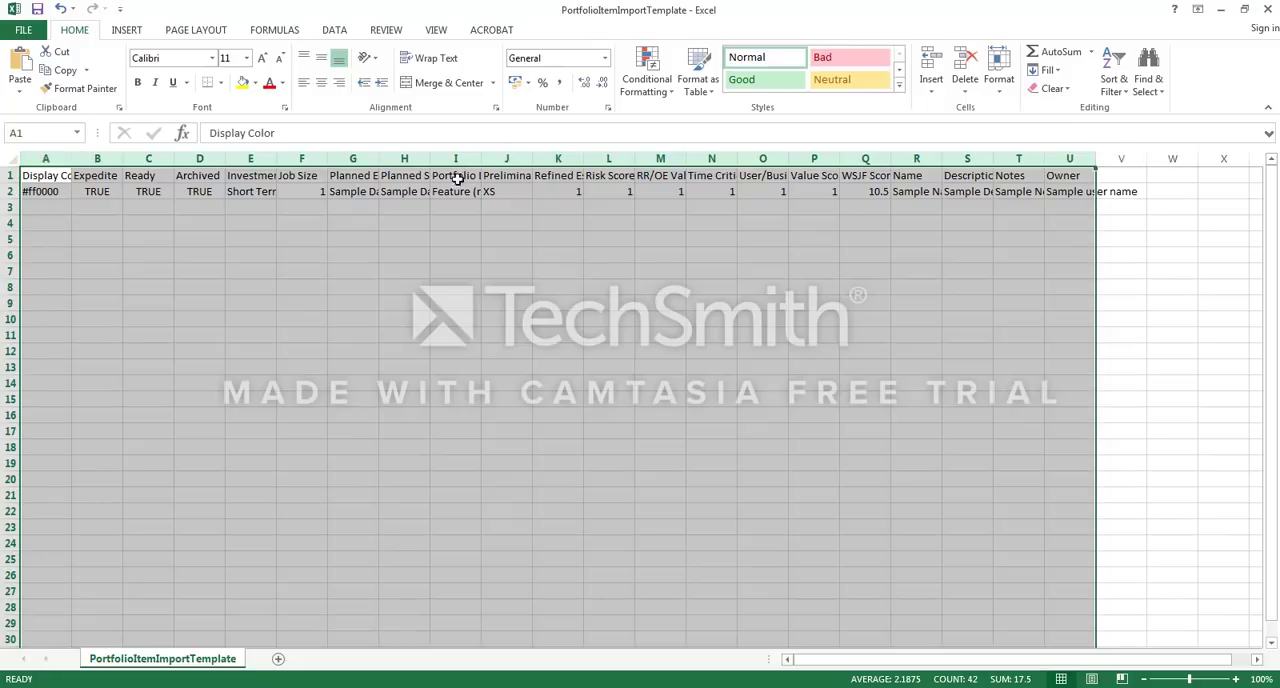
double_click(72, 162)
left_click(266, 337)
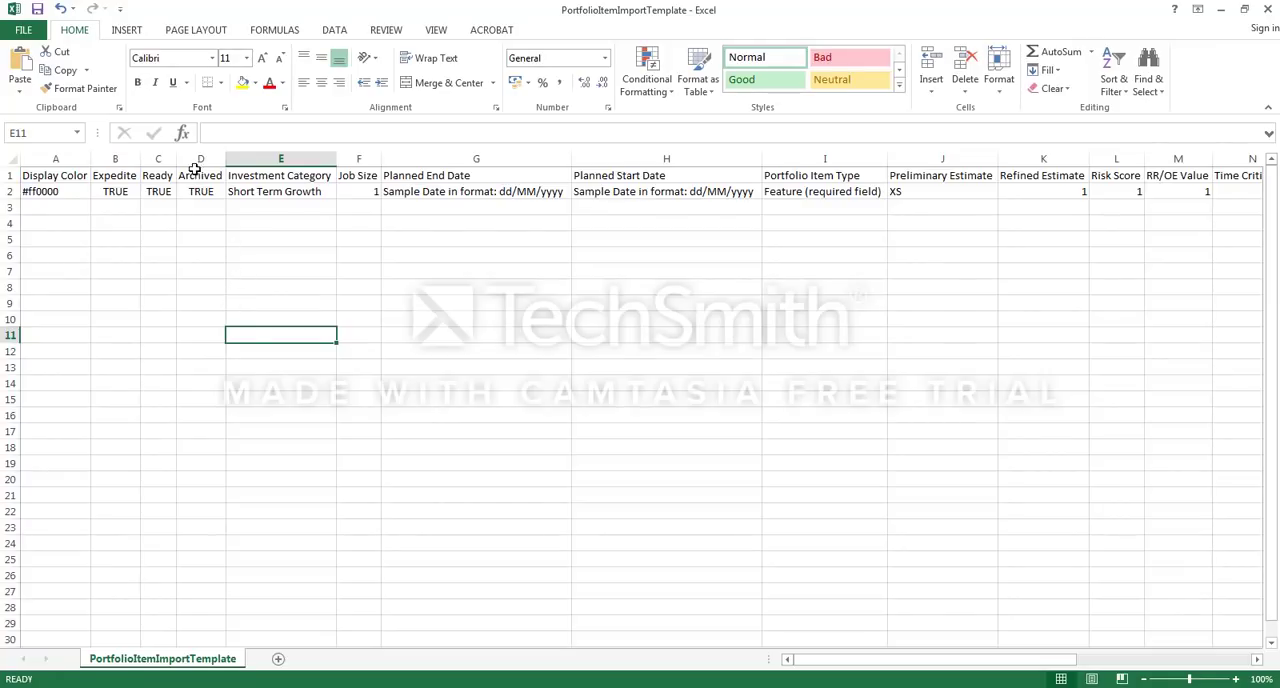
Step: Delete the eight template columns before Portfolio Item Type, from Display Color through Planned Start Date
left_click_drag(197, 159, 70, 159)
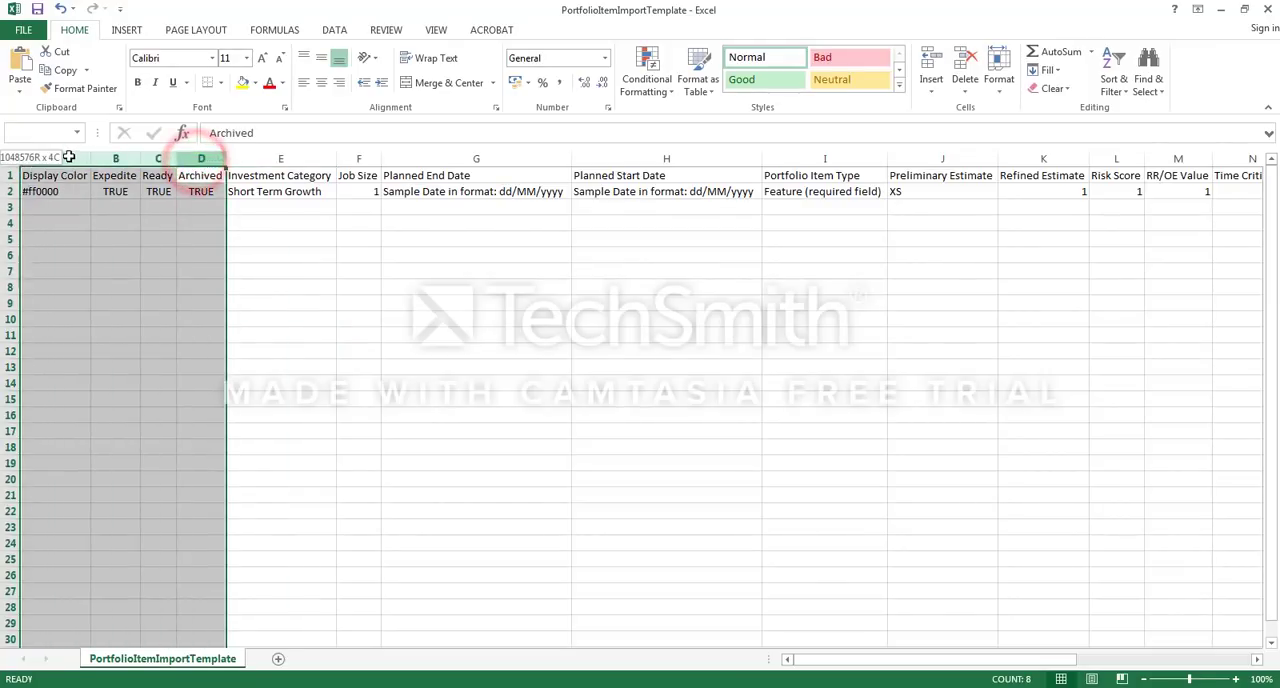
right_click(70, 159)
left_click(112, 288)
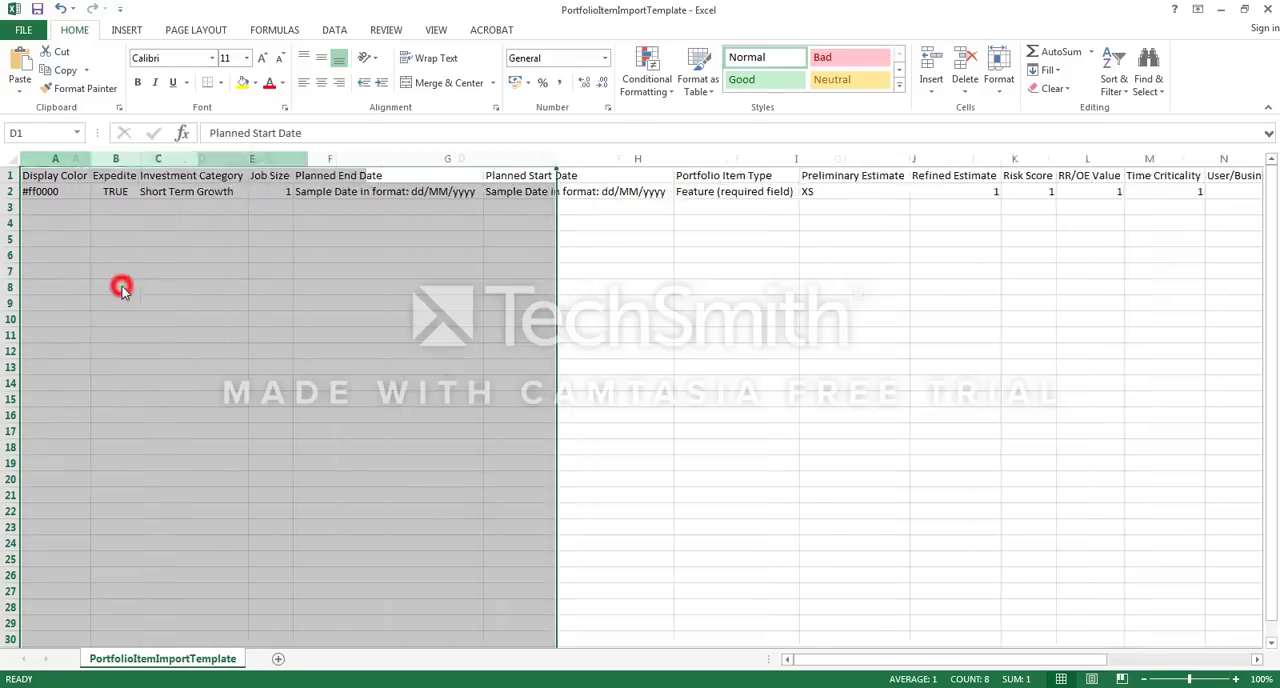
left_click_drag(96, 159, 178, 153)
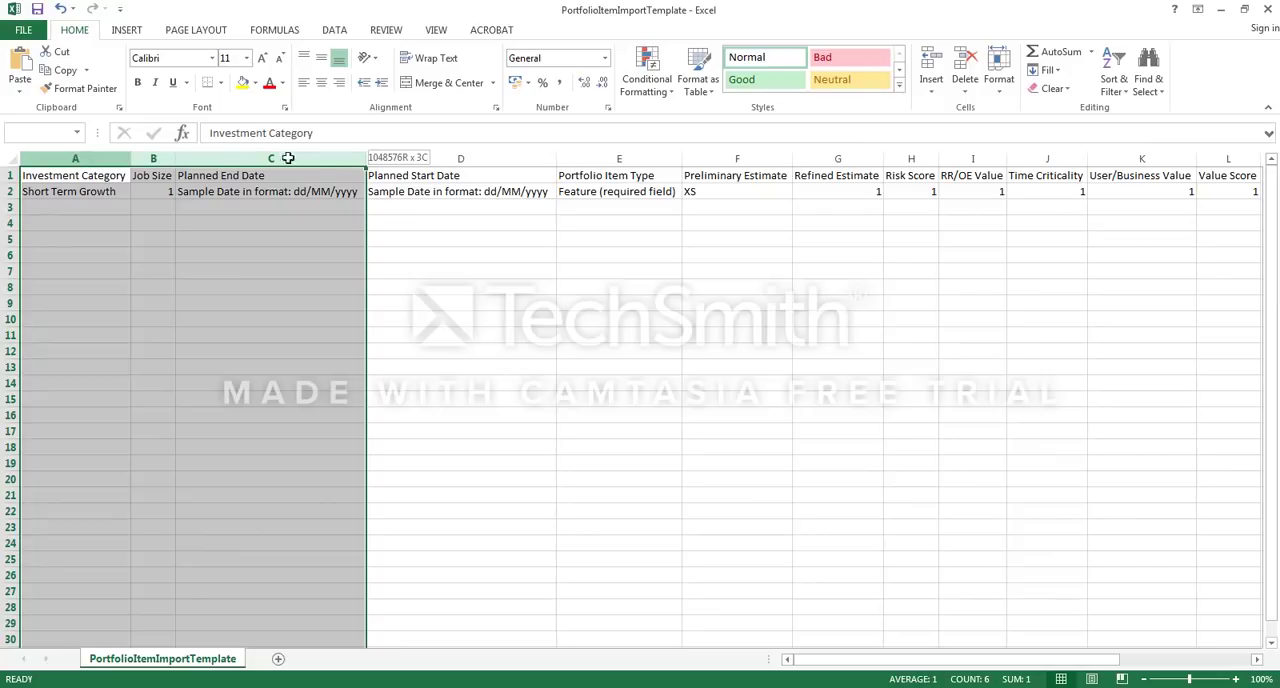
left_click_drag(287, 158, 417, 161)
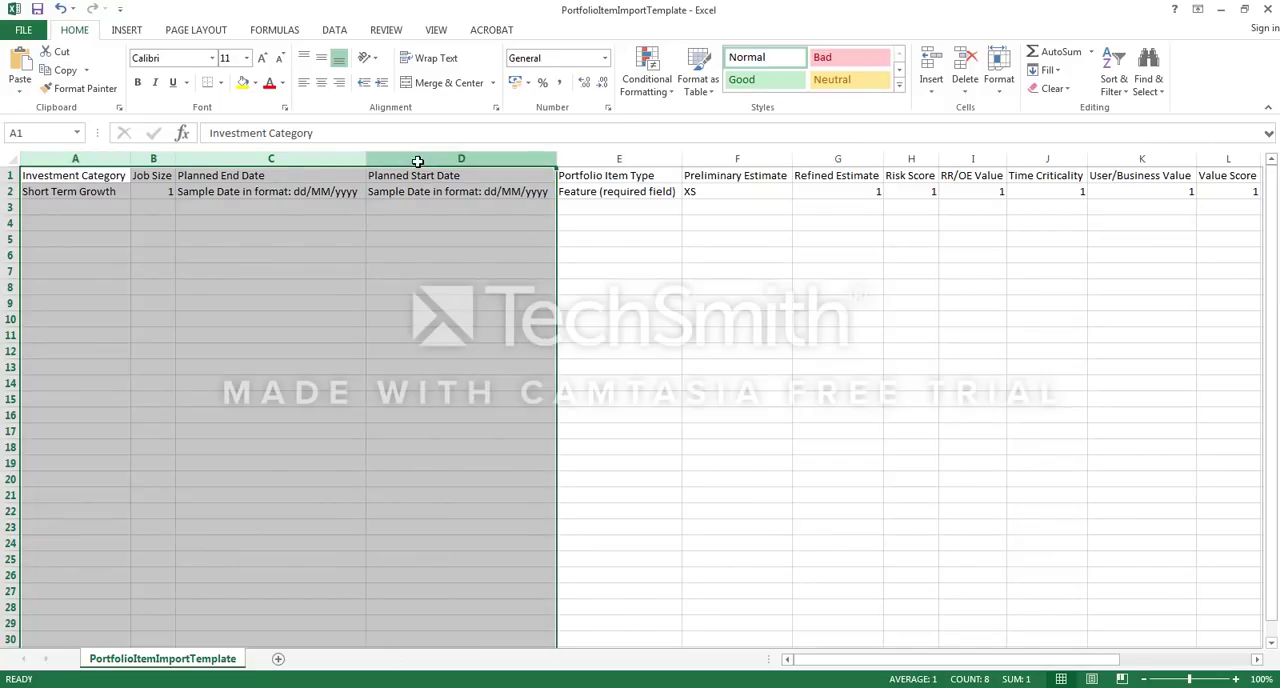
right_click(417, 161)
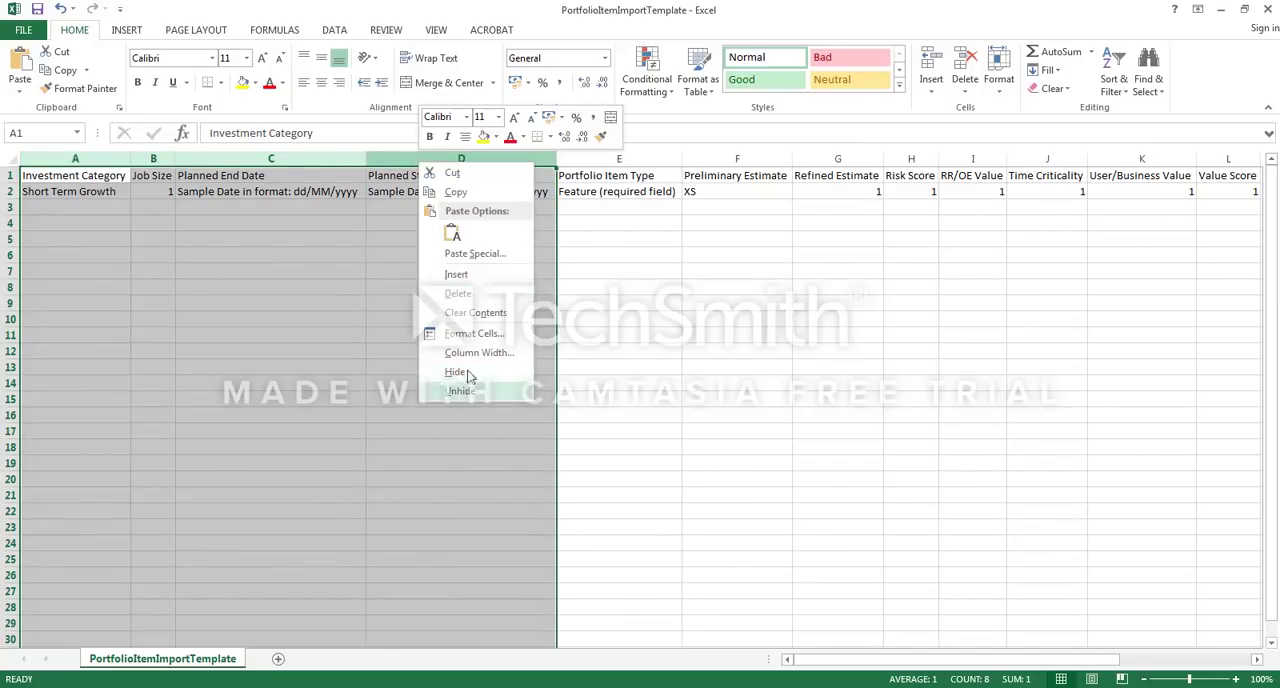
left_click(461, 294)
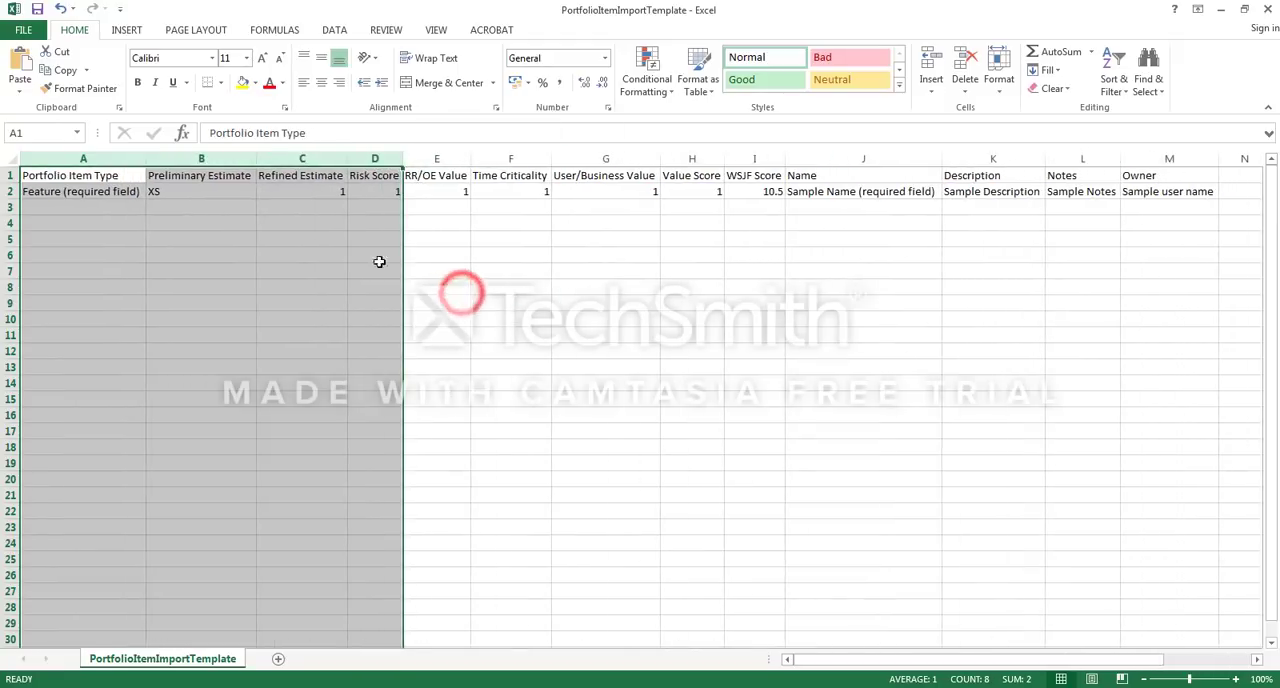
left_click(290, 240)
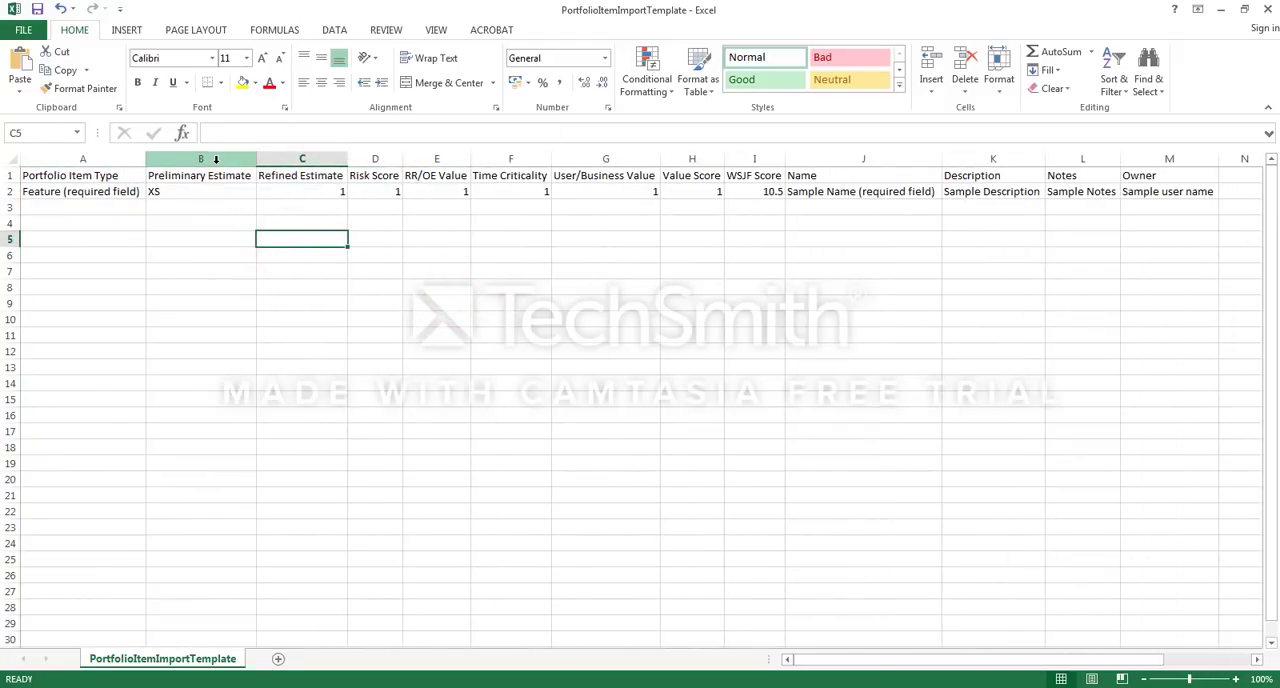
Step: Delete the seven template columns from Refined Estimate through WSJF Score
left_click(322, 157)
left_click_drag(357, 157, 752, 157)
right_click(752, 157)
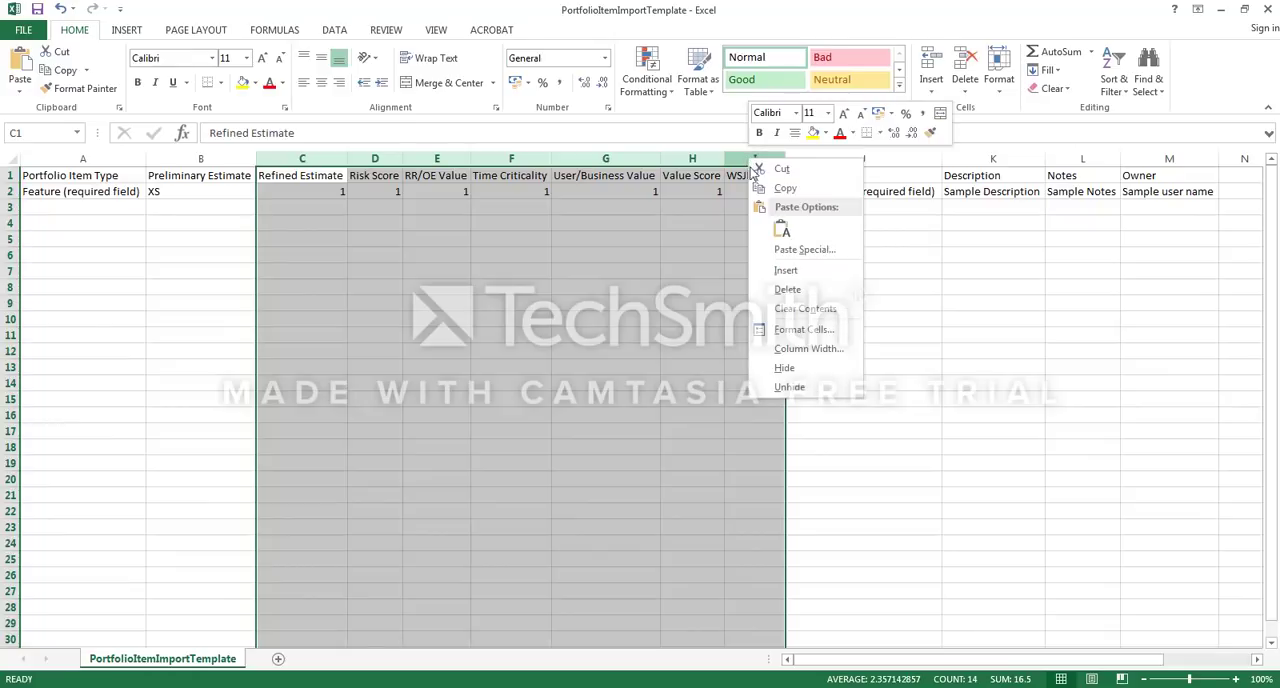
left_click(800, 291)
left_click(287, 255)
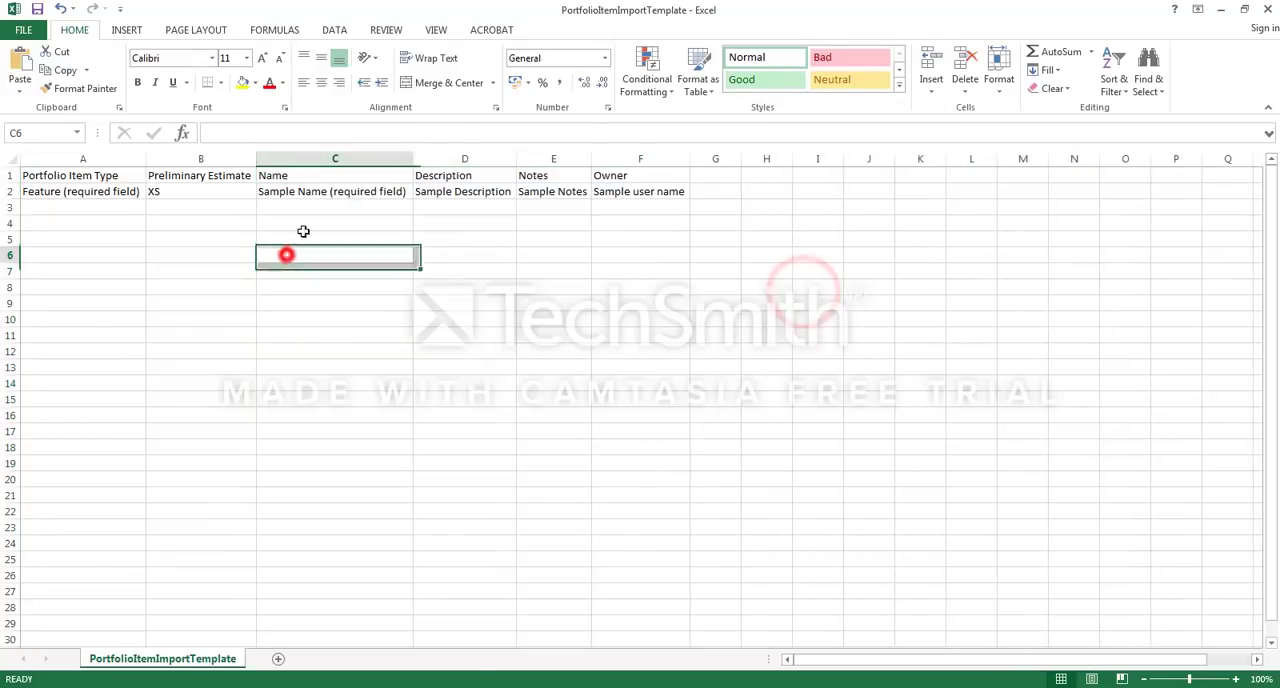
Step: Delete the Notes column from the import template
left_click(560, 160)
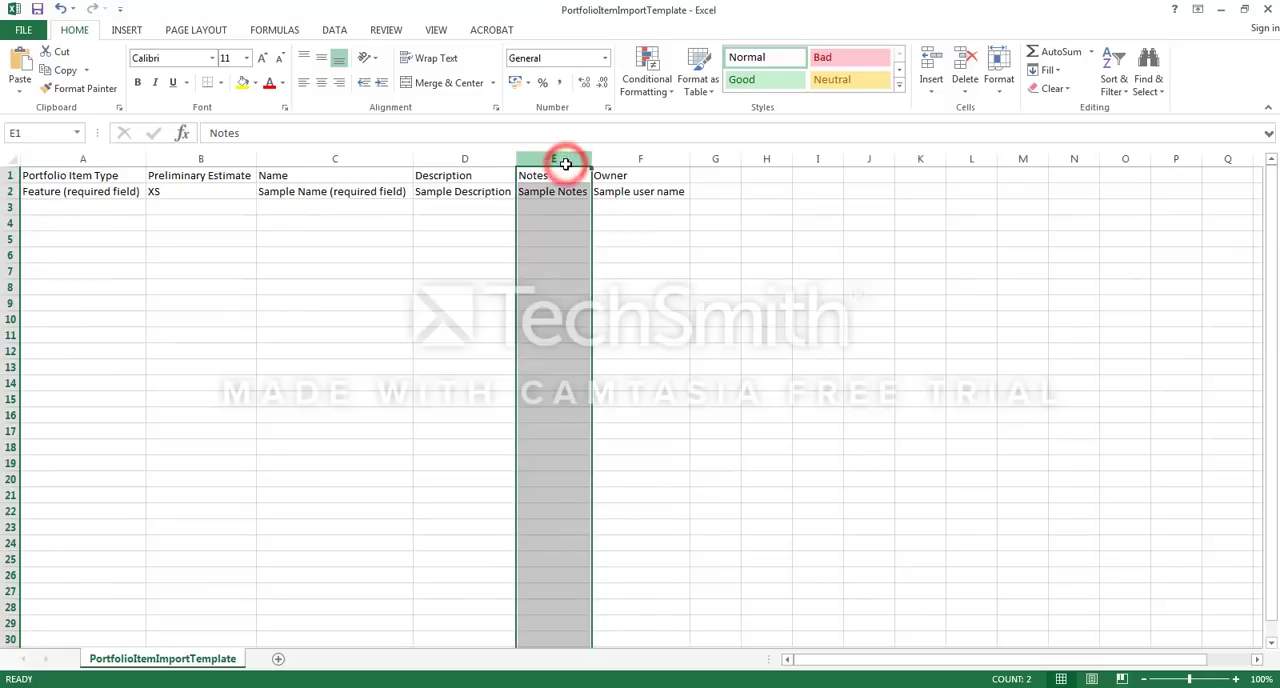
right_click(563, 160)
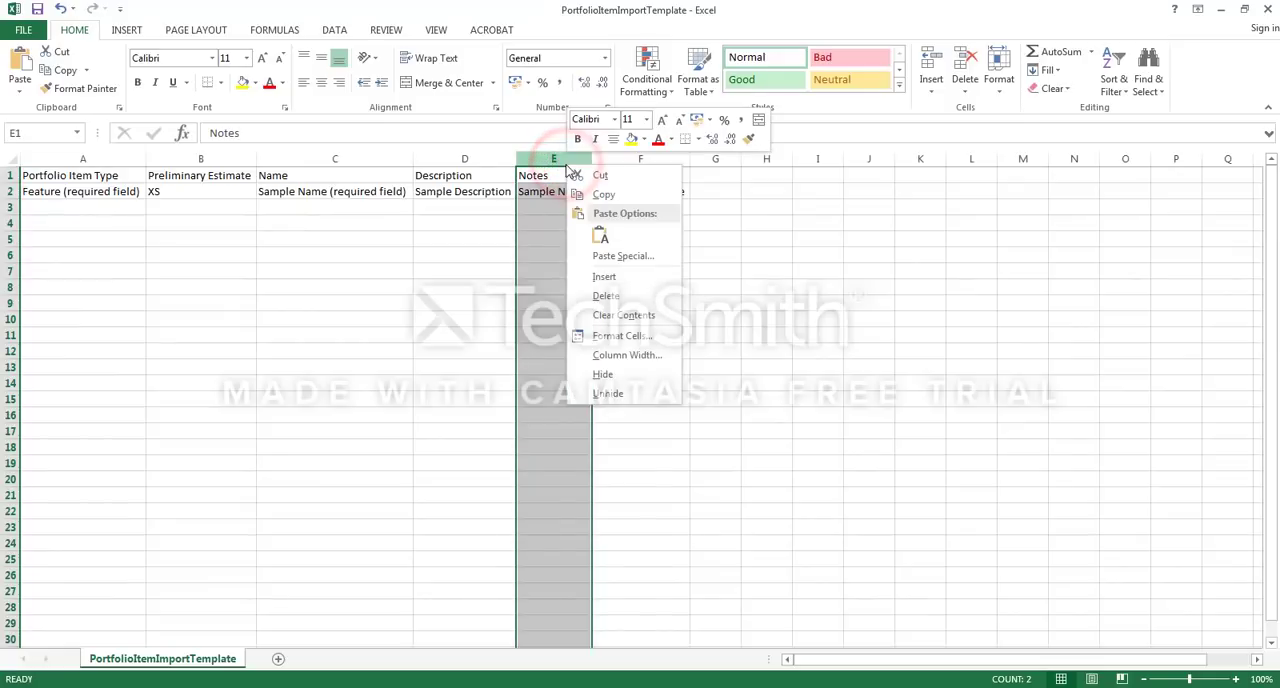
left_click(604, 296)
Step: Shorten the sample row's Portfolio Item Type to Feature by removing the "(required field)" text
left_click(65, 193)
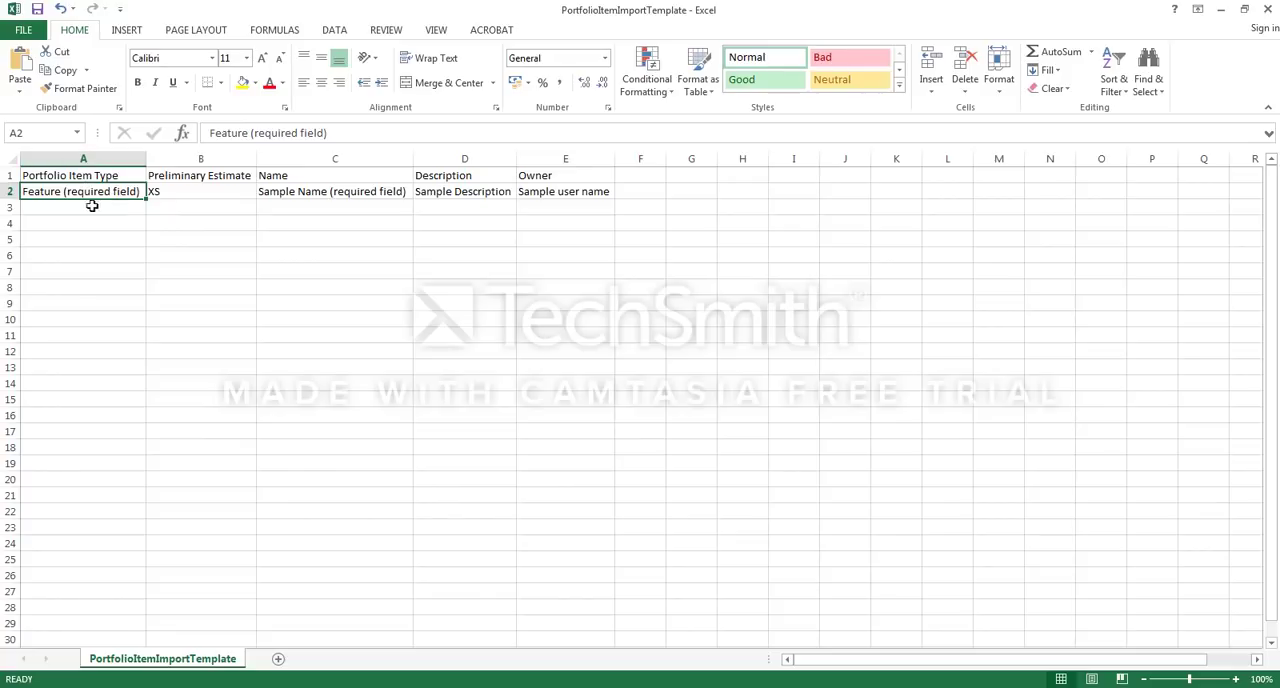
left_click(330, 199)
left_click(104, 194)
left_click(90, 198)
double_click(62, 192)
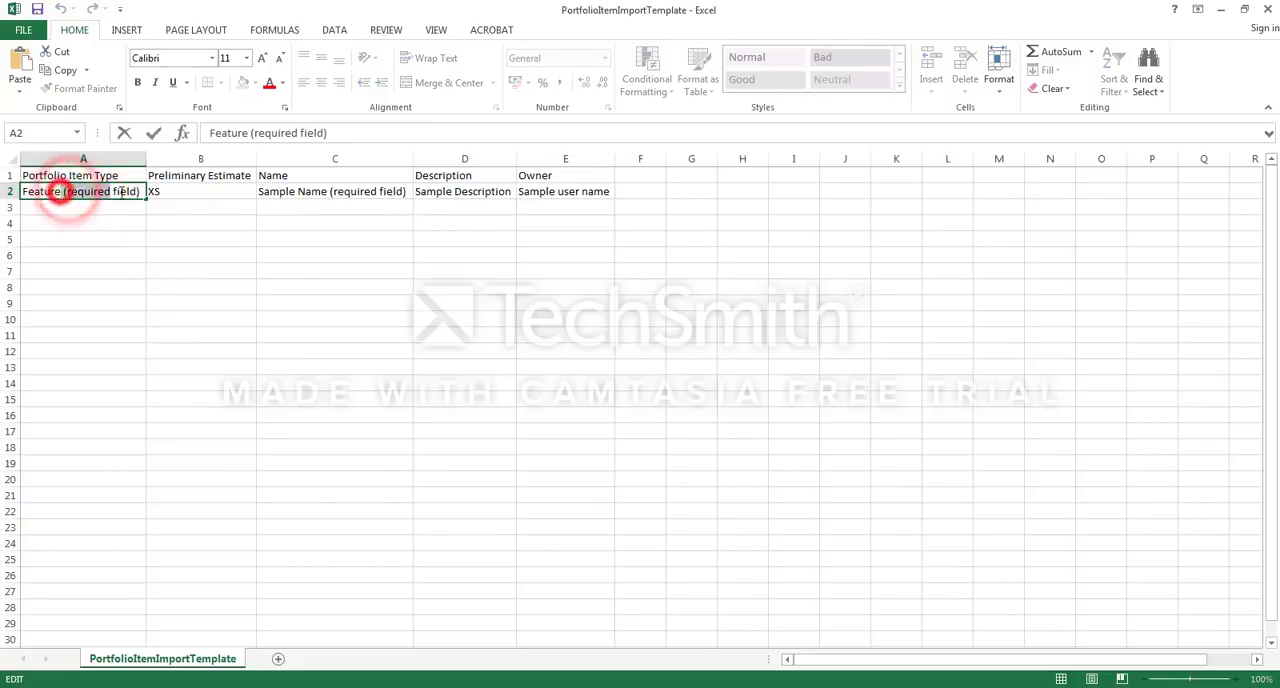
left_click_drag(63, 192, 141, 192)
key("BackSpace")
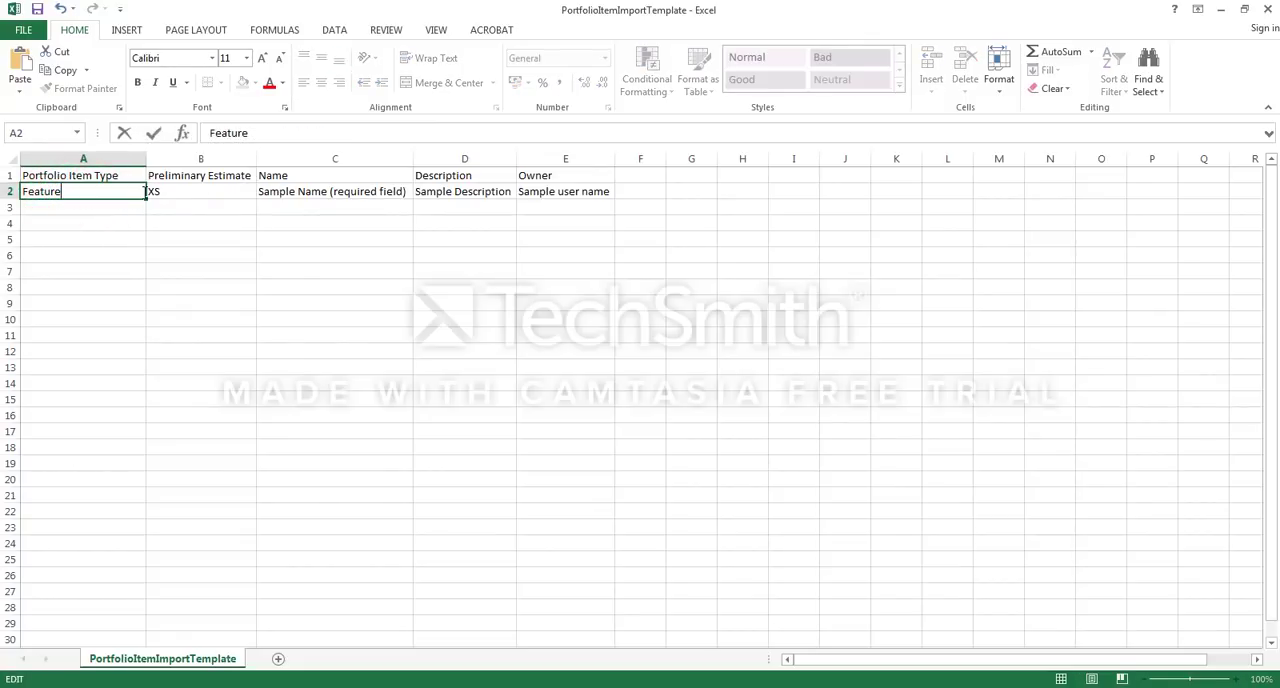
left_click(81, 251)
left_click(74, 209)
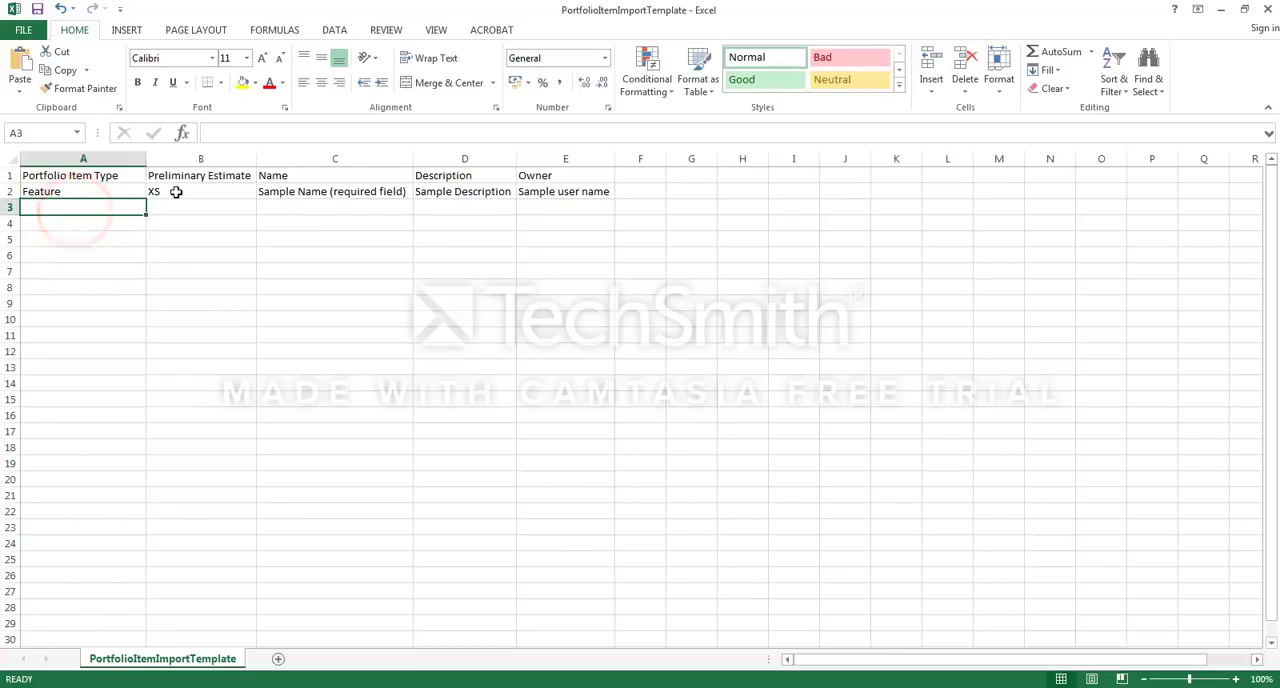
Step: Replace the sample name in row 2 with Feature 2
left_click(312, 193)
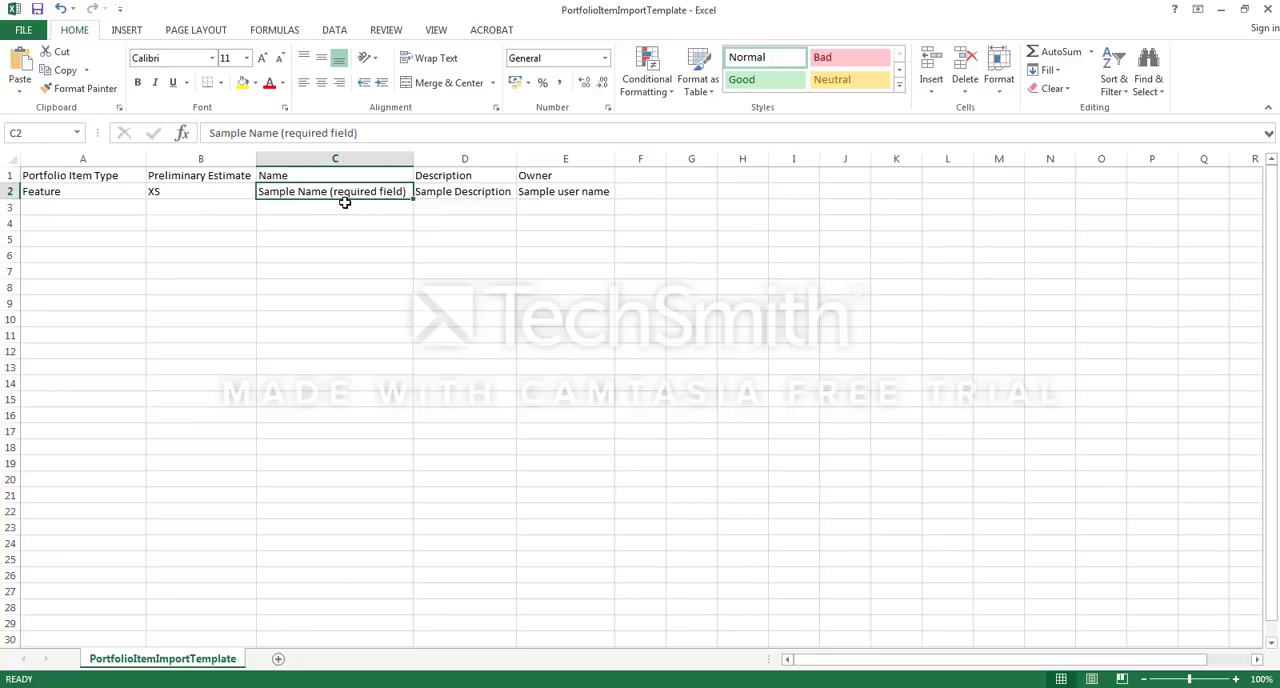
type("Feature 2")
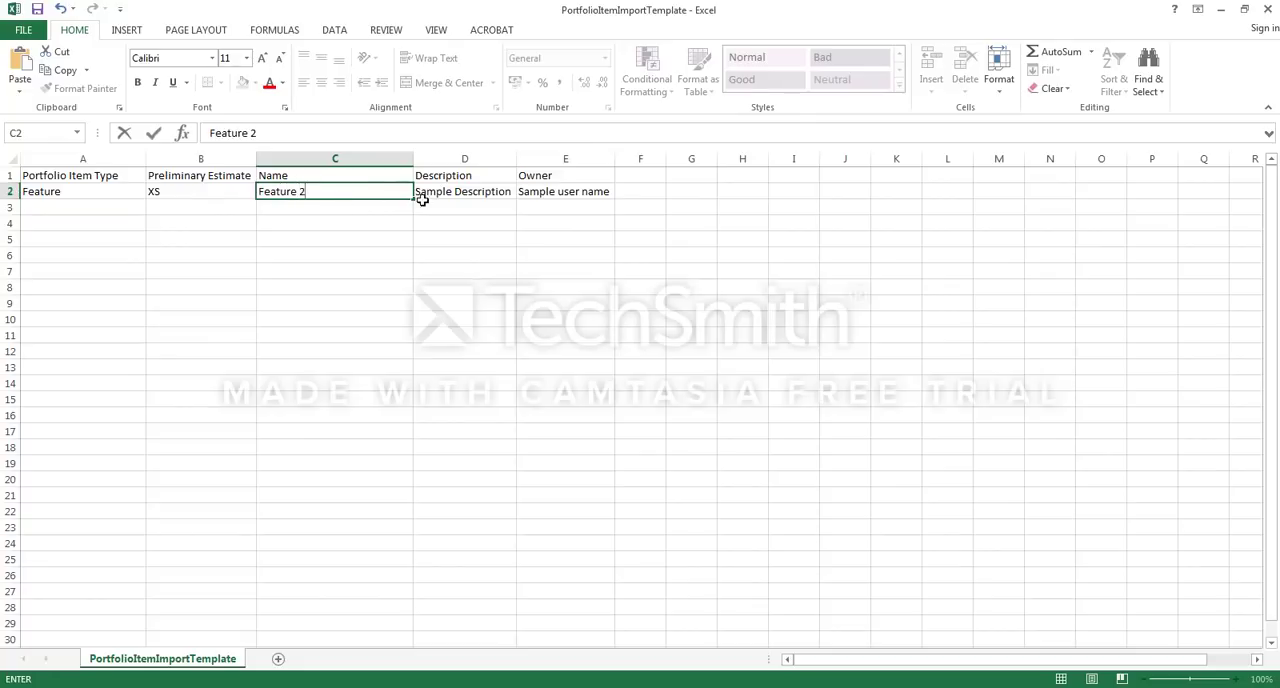
left_click(443, 192)
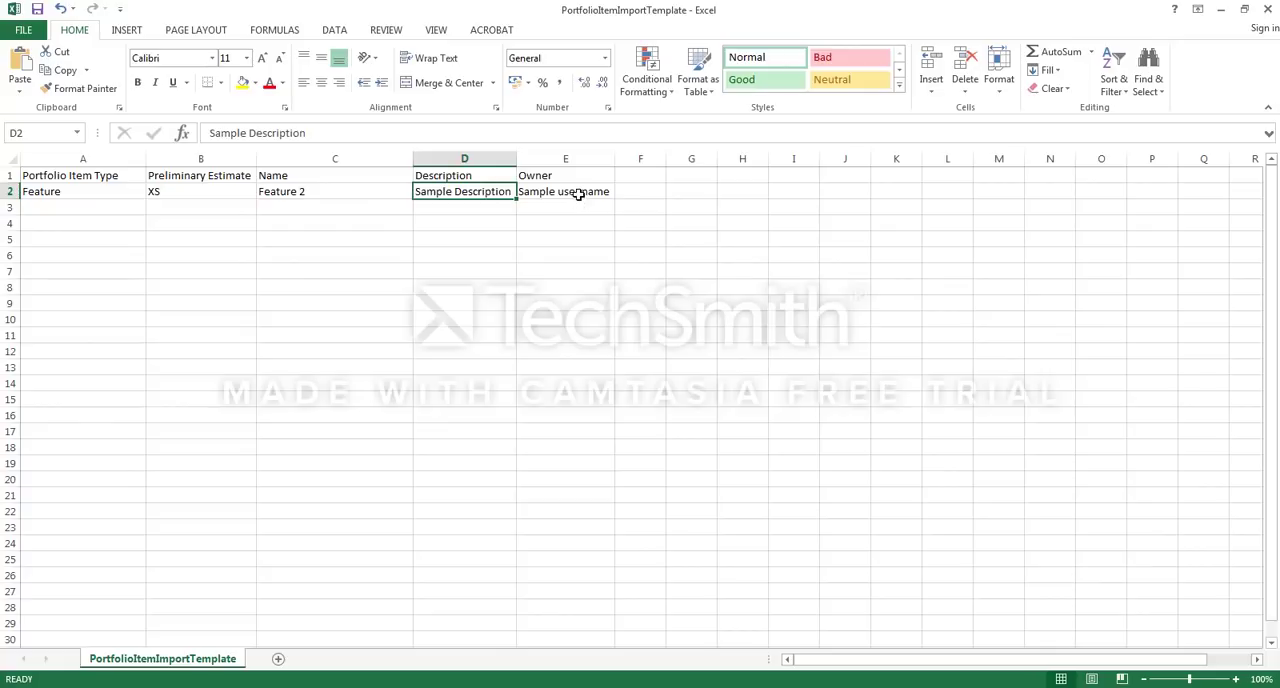
Step: Enter the owner's e-mail address in row 2 and fill the whole row down through row 10
left_click(578, 194)
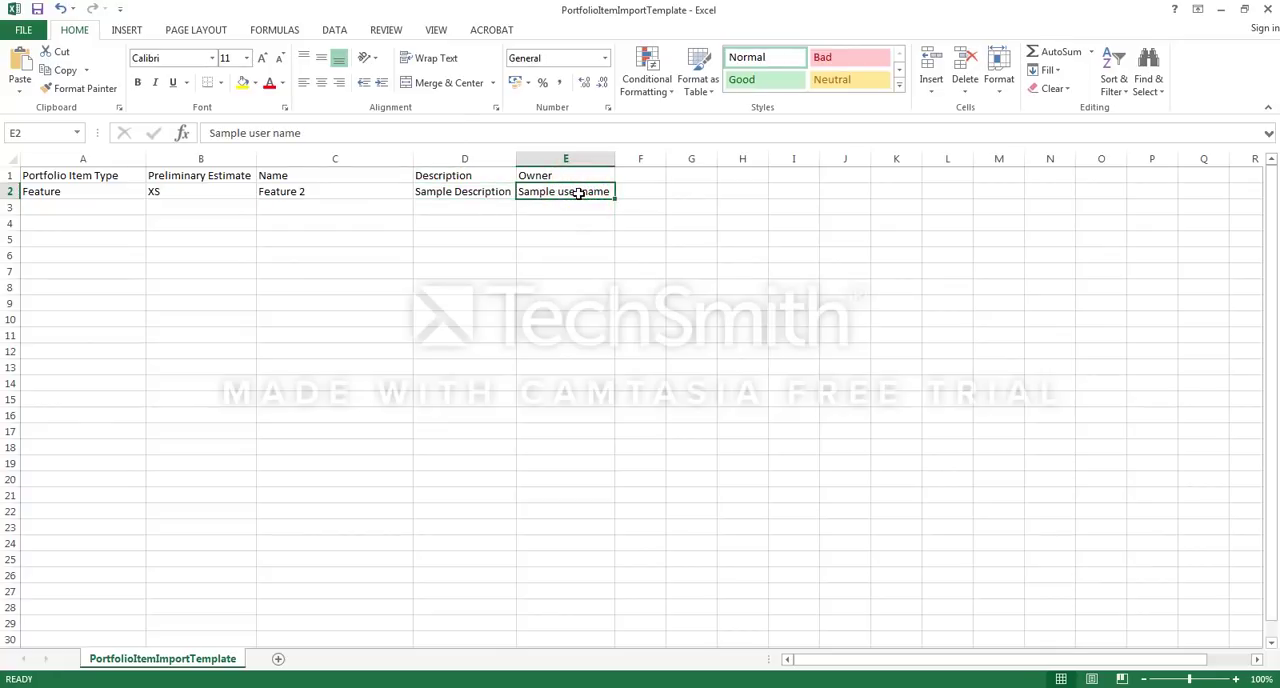
key("ctrl+v")
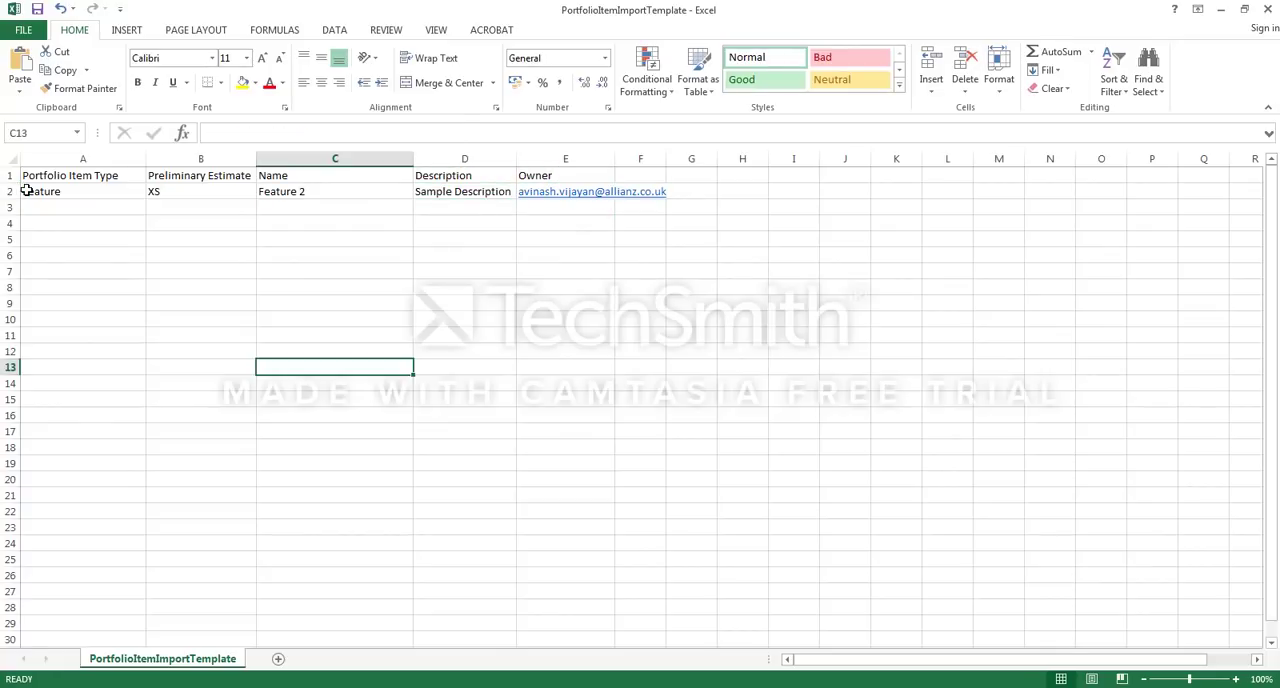
left_click_drag(26, 191, 617, 330)
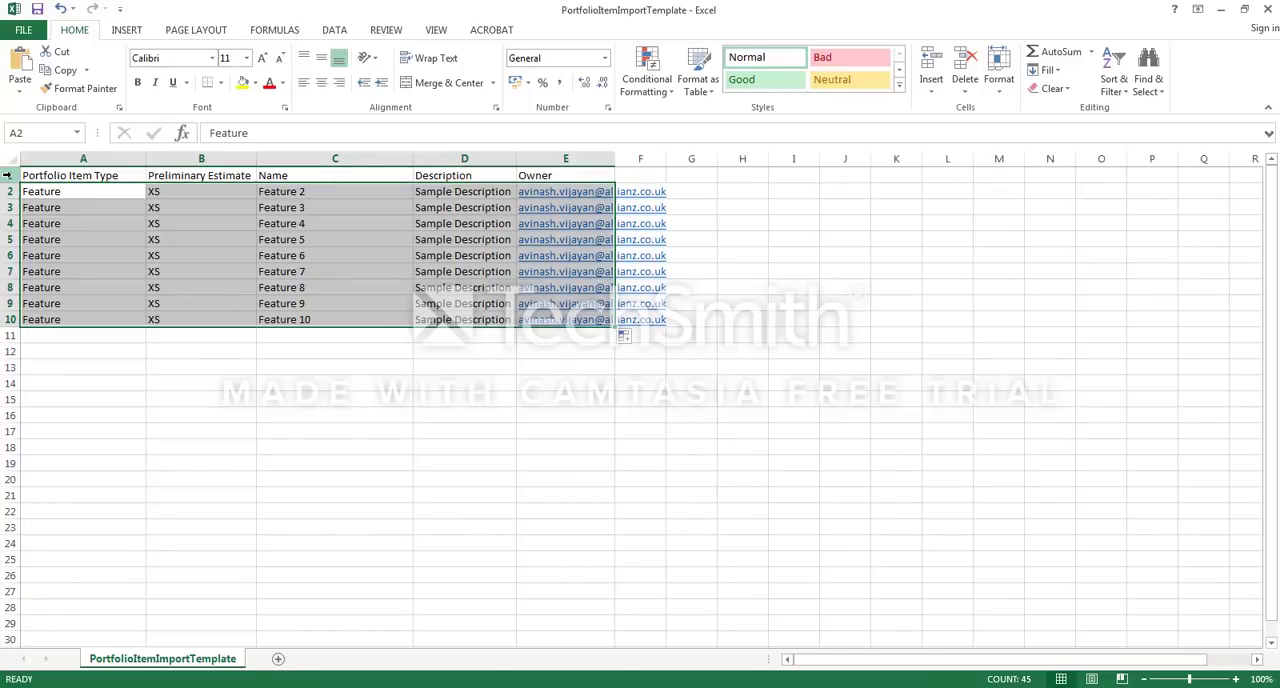
Step: Save the sheet as Feature Import in CSV (Comma delimited) format in the Documents library, keeping that format
left_click(23, 29)
left_click(52, 189)
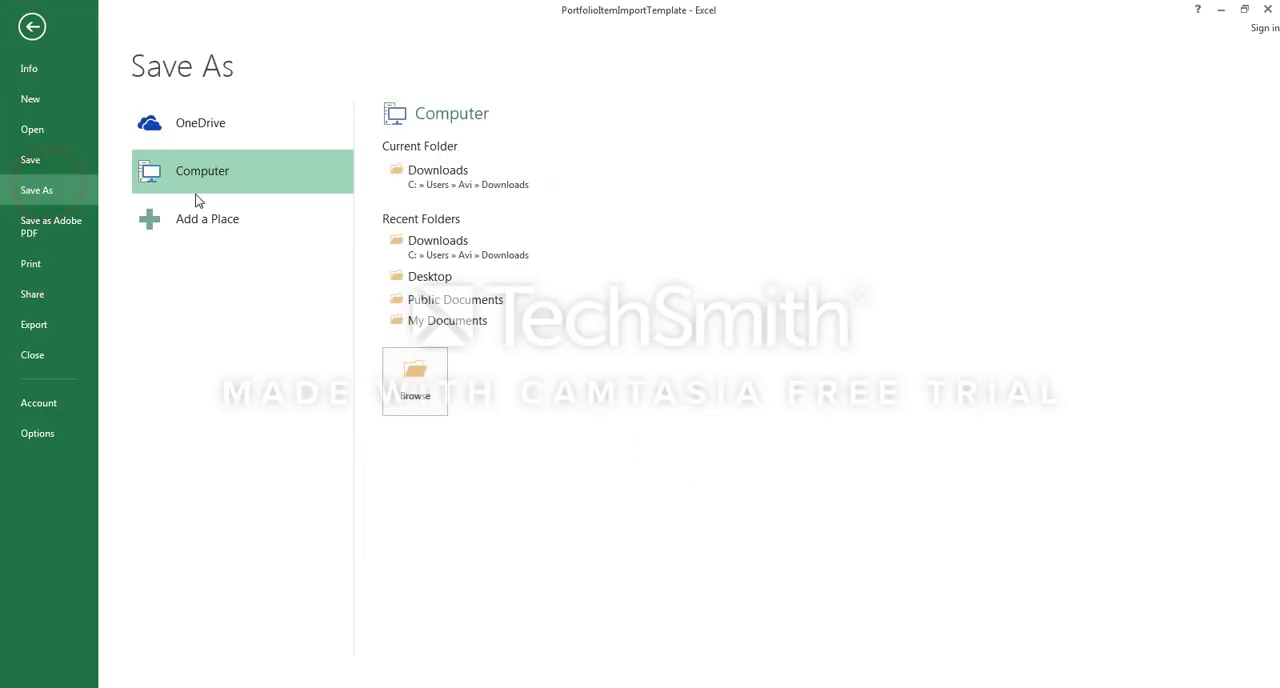
left_click(430, 350)
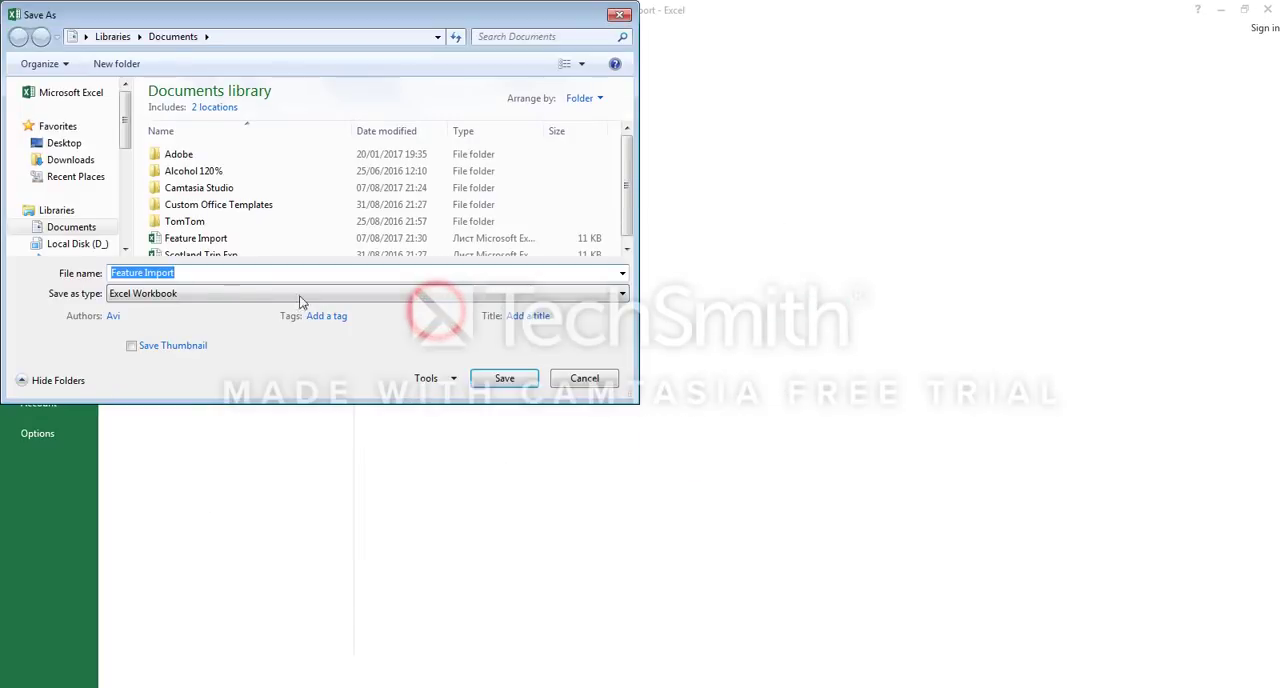
left_click(238, 294)
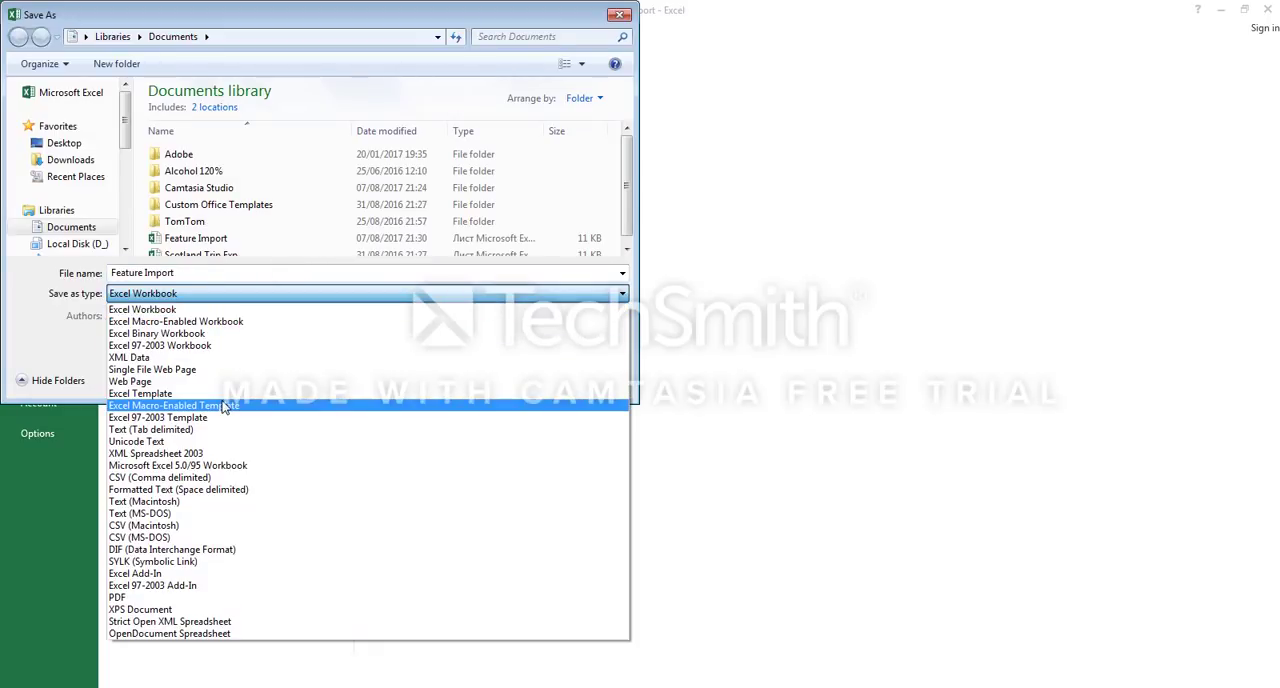
left_click(215, 477)
left_click(515, 360)
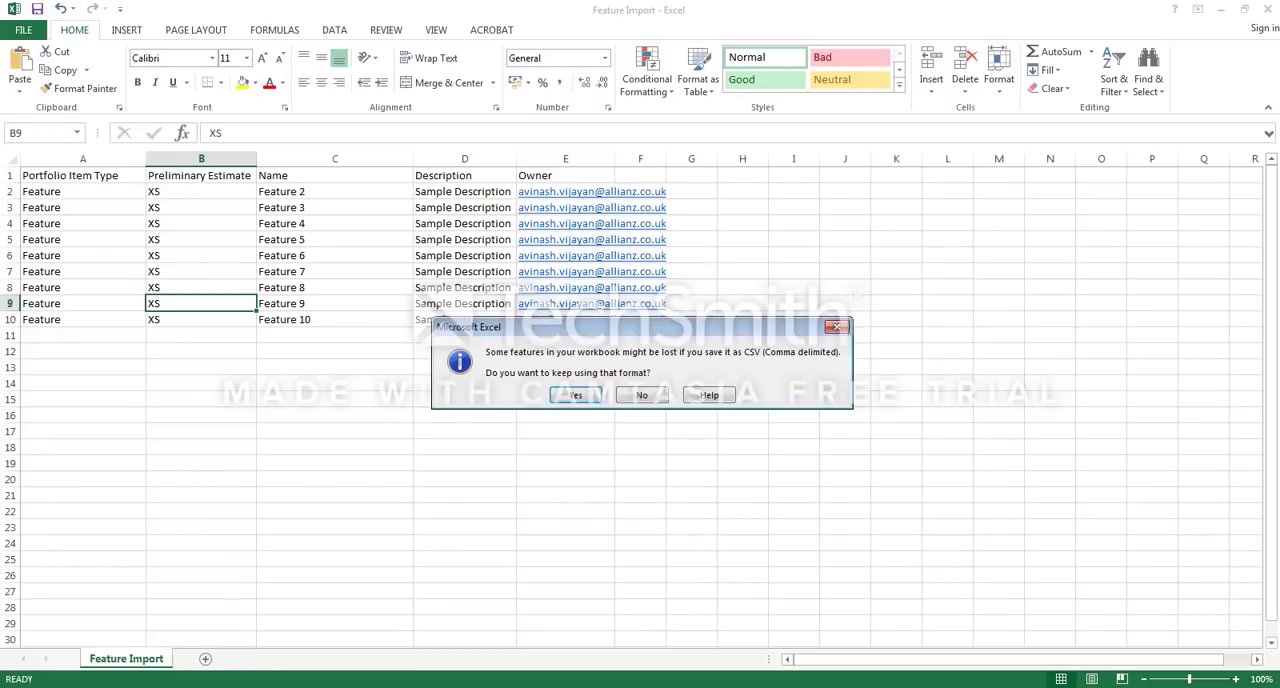
left_click(578, 396)
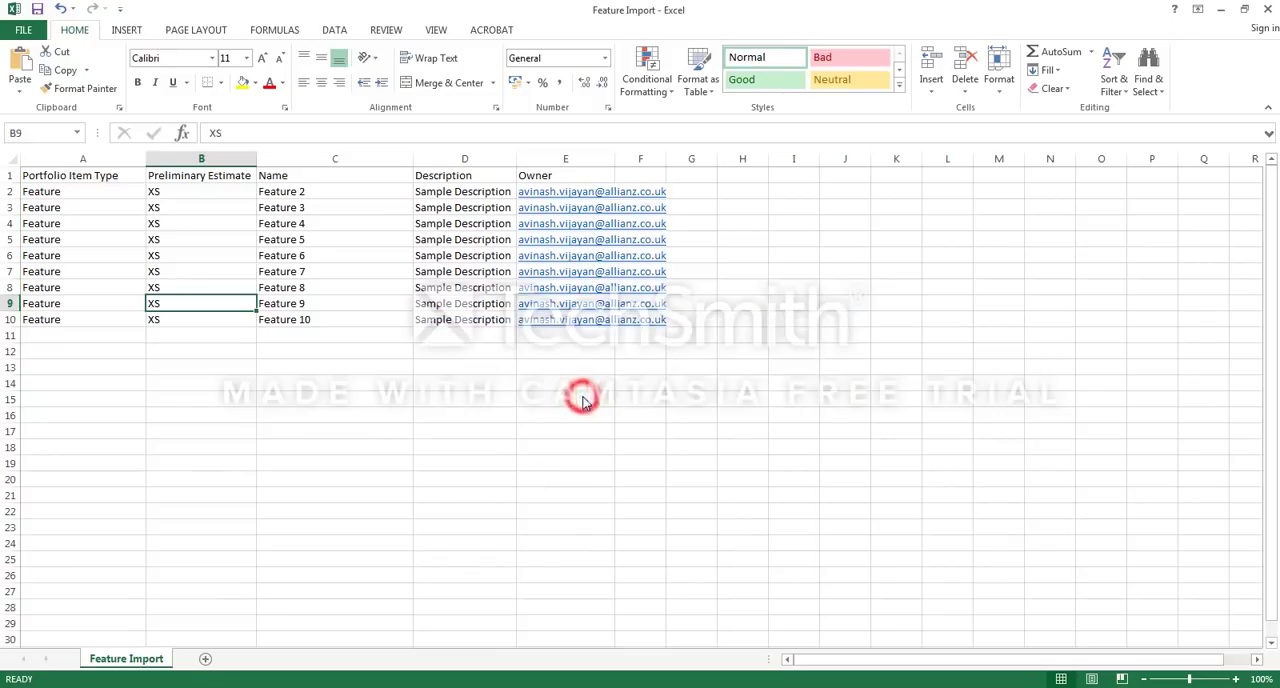
Step: Switch to CA Agile Central in the browser, import the portfolio items from Feature Import.csv and dismiss the import dialog
left_click(220, 667)
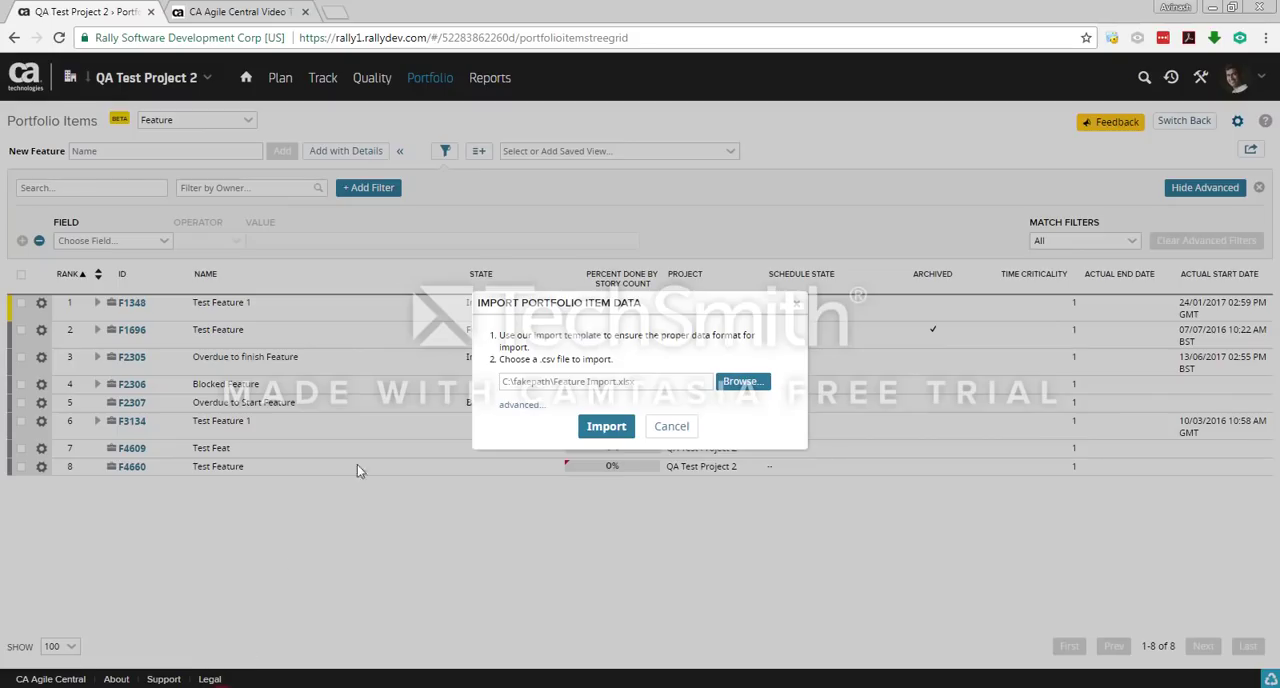
left_click(740, 382)
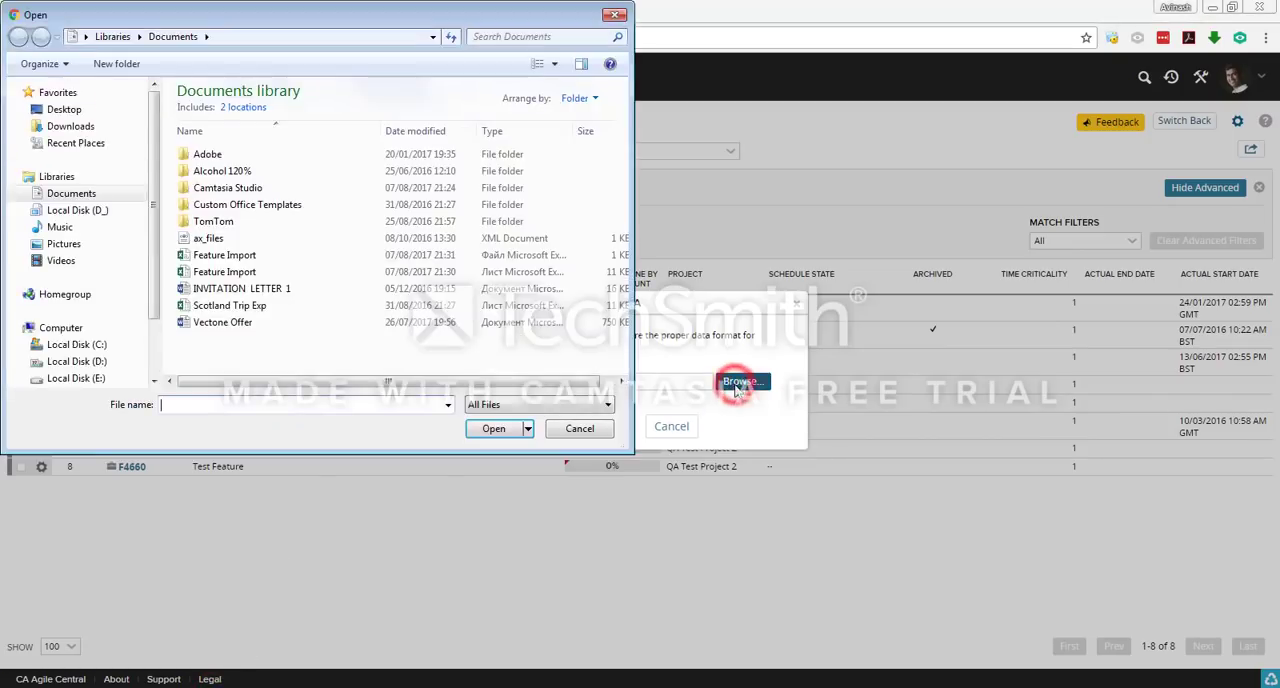
left_click(245, 257)
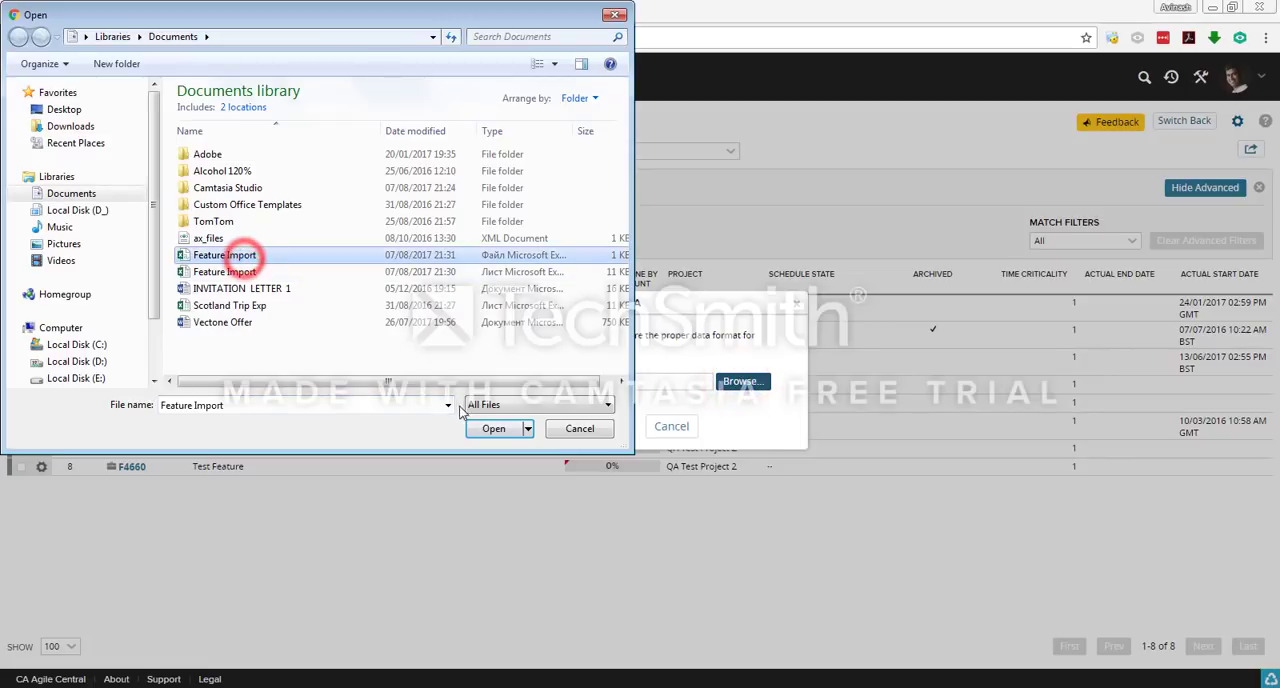
left_click(492, 432)
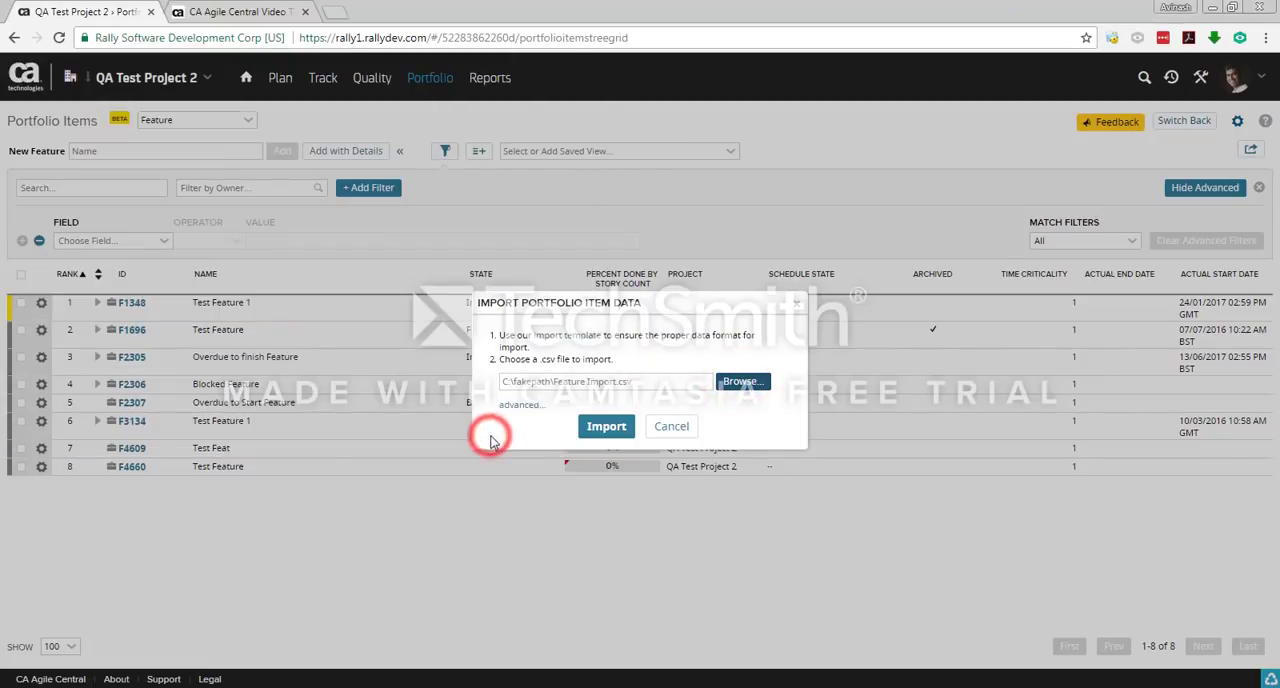
left_click(605, 427)
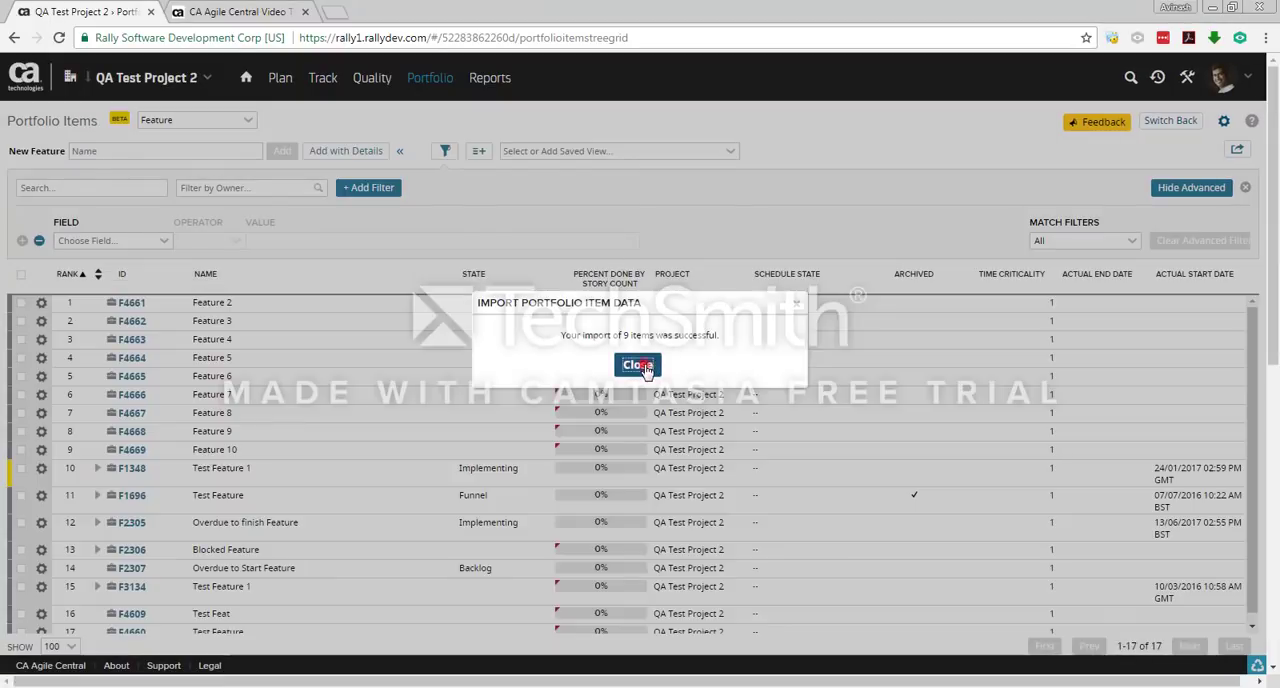
left_click(640, 365)
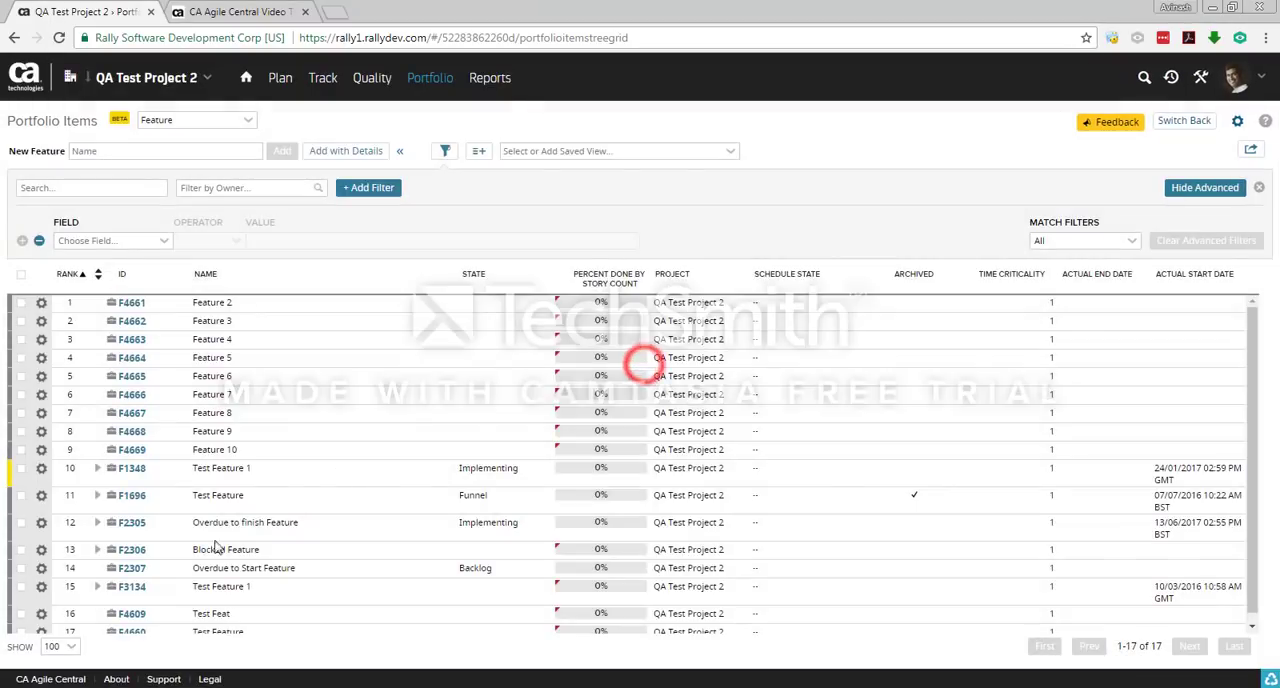
left_click(285, 395)
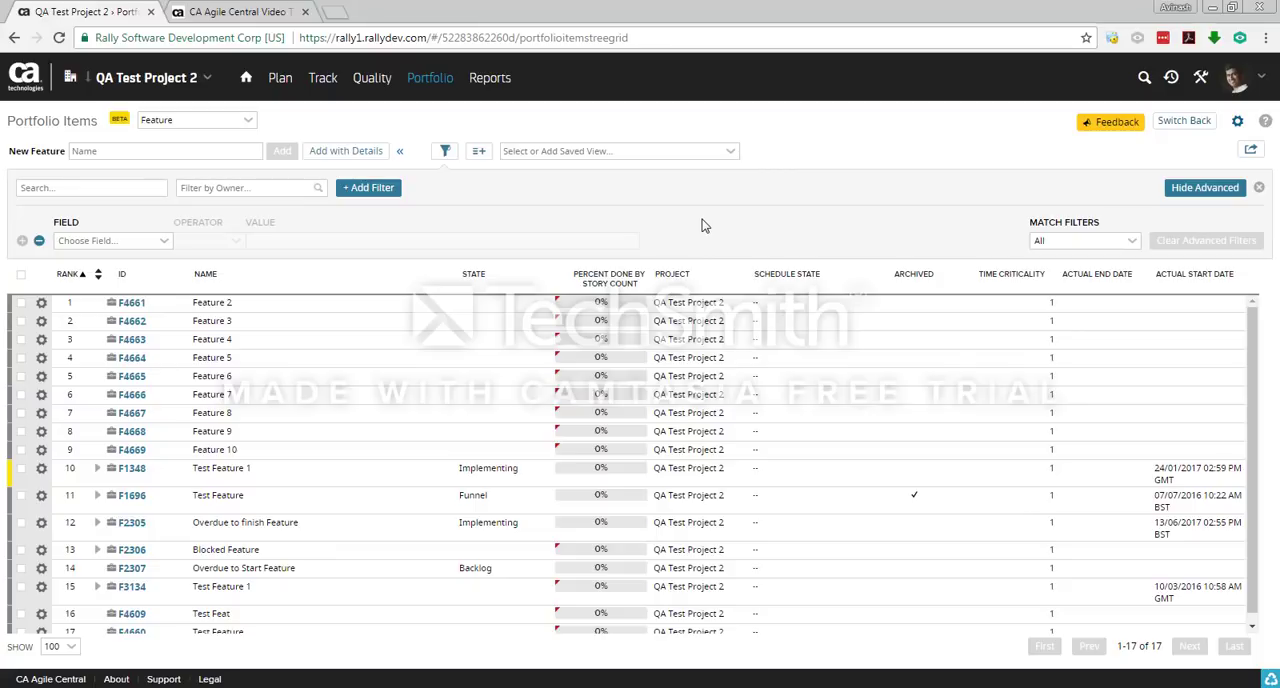
Step: Switch to the Feature Import workbook in Excel and set the first item's Portfolio Item Type to EPIC
mouse_move(465, 684)
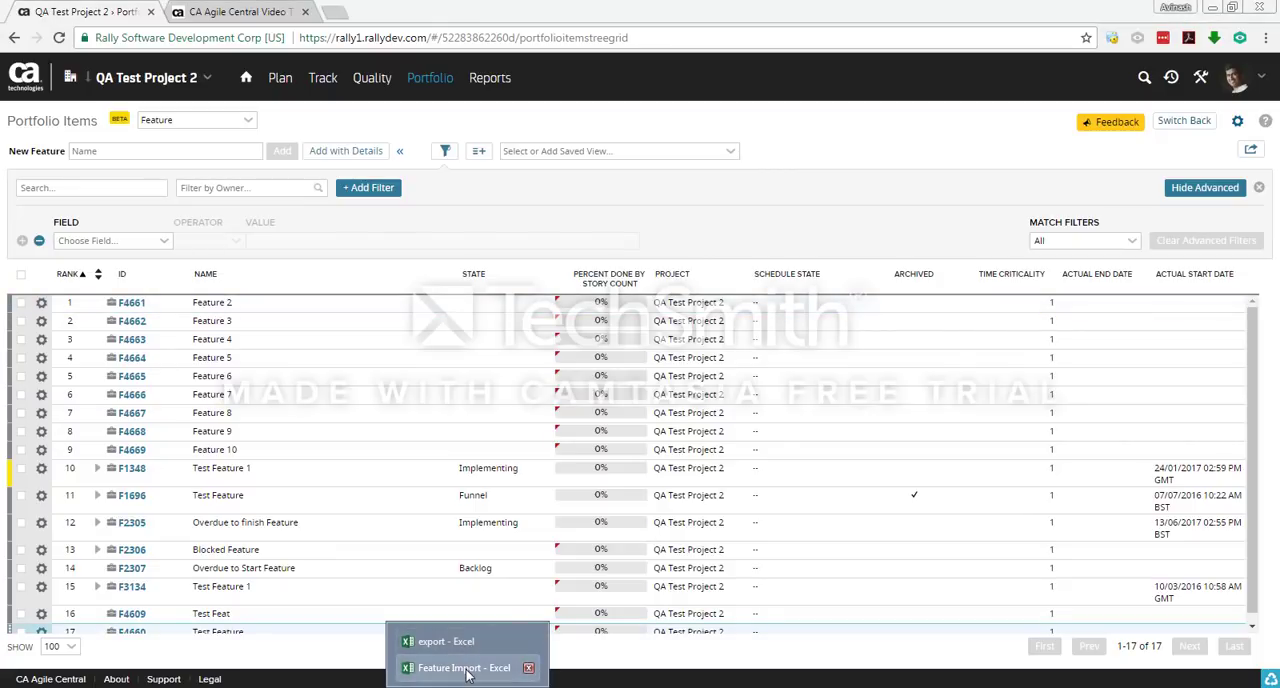
left_click(466, 668)
left_click(40, 319)
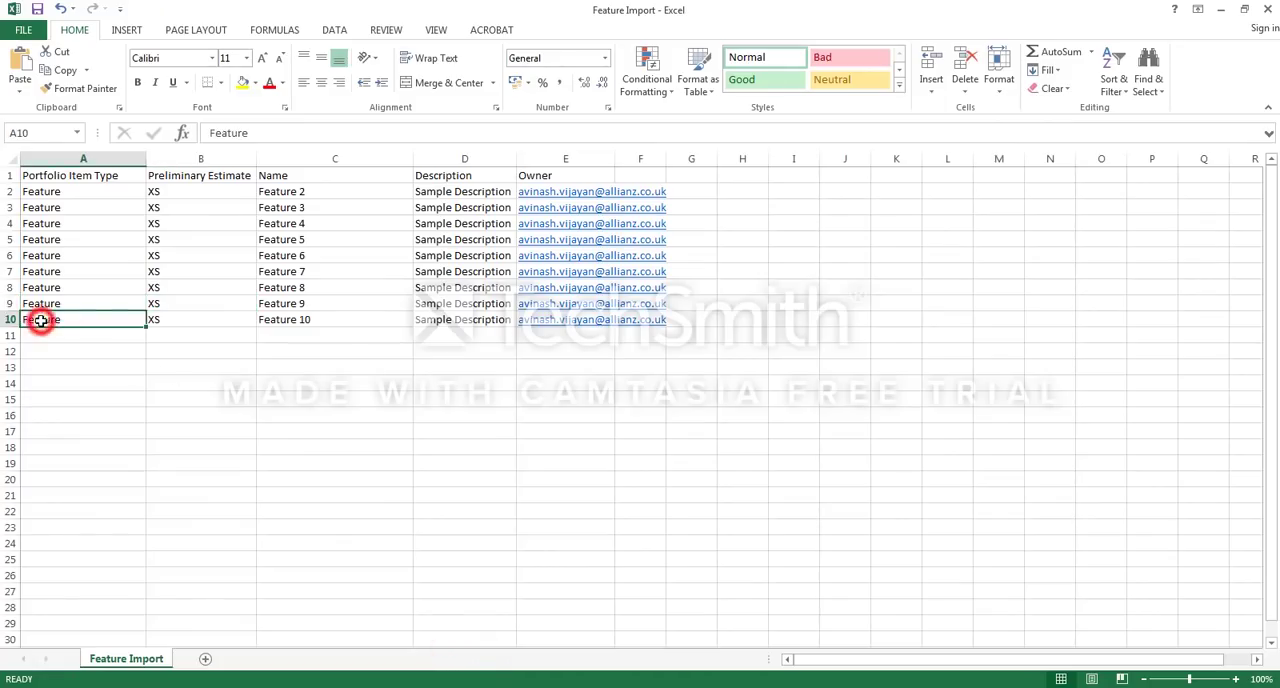
left_click(77, 191)
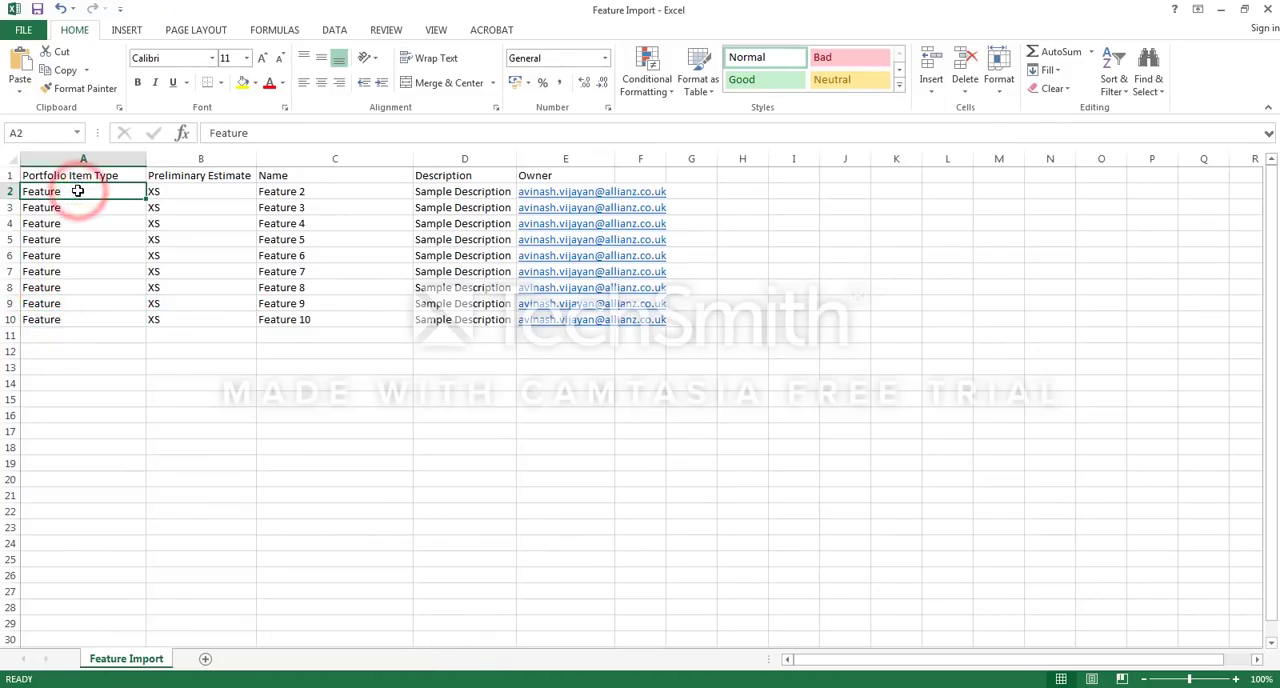
type("E")
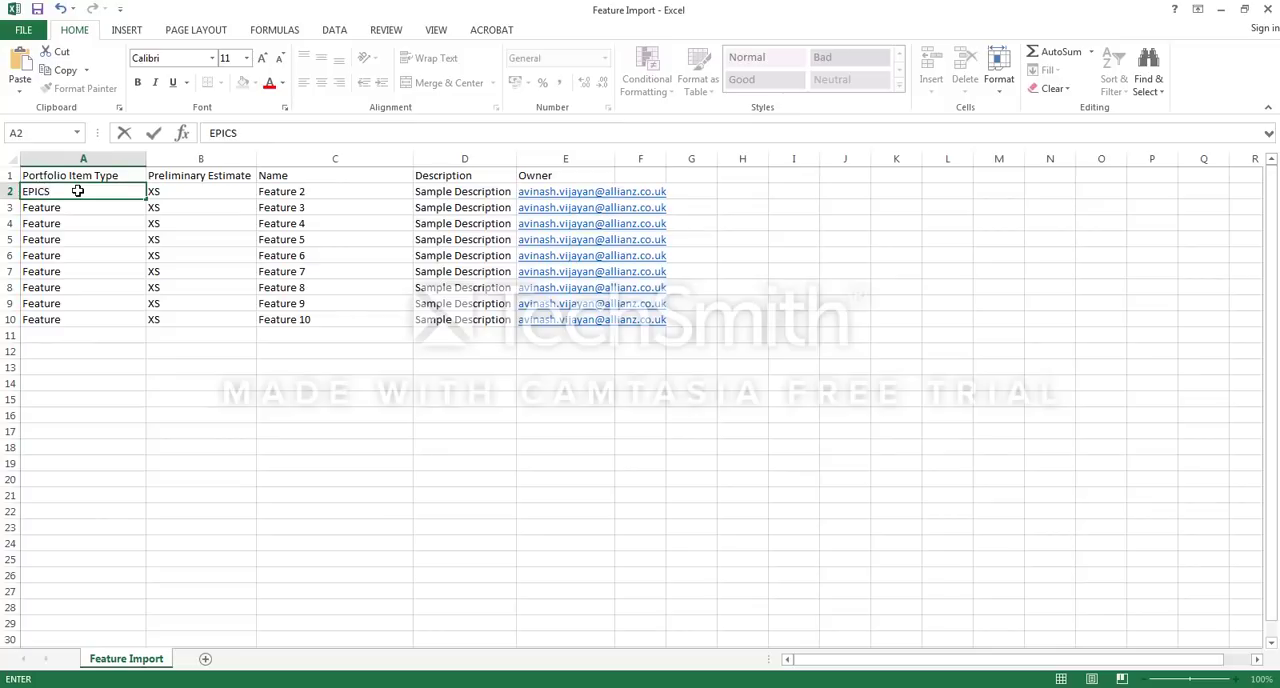
type("PIC")
left_click(151, 369)
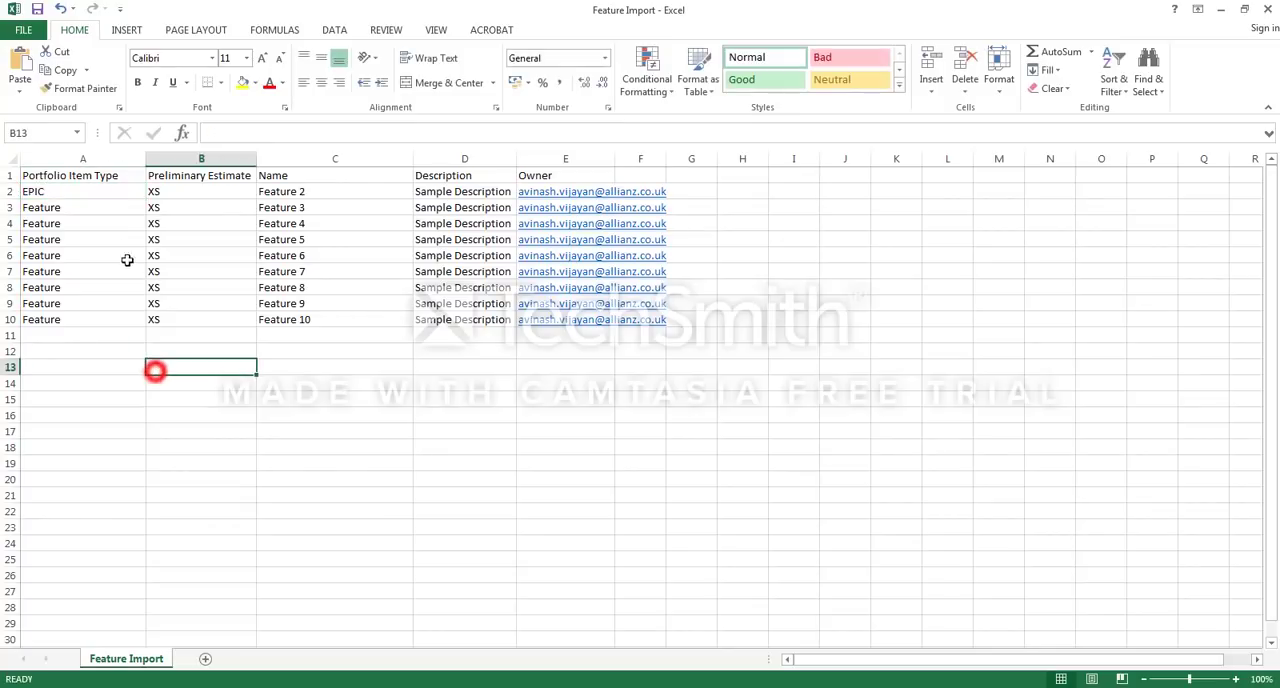
Step: Fill the EPIC item type down from row 2 through row 10 and save the file, keeping the CSV format
left_click(104, 191)
left_click_drag(144, 211, 128, 320)
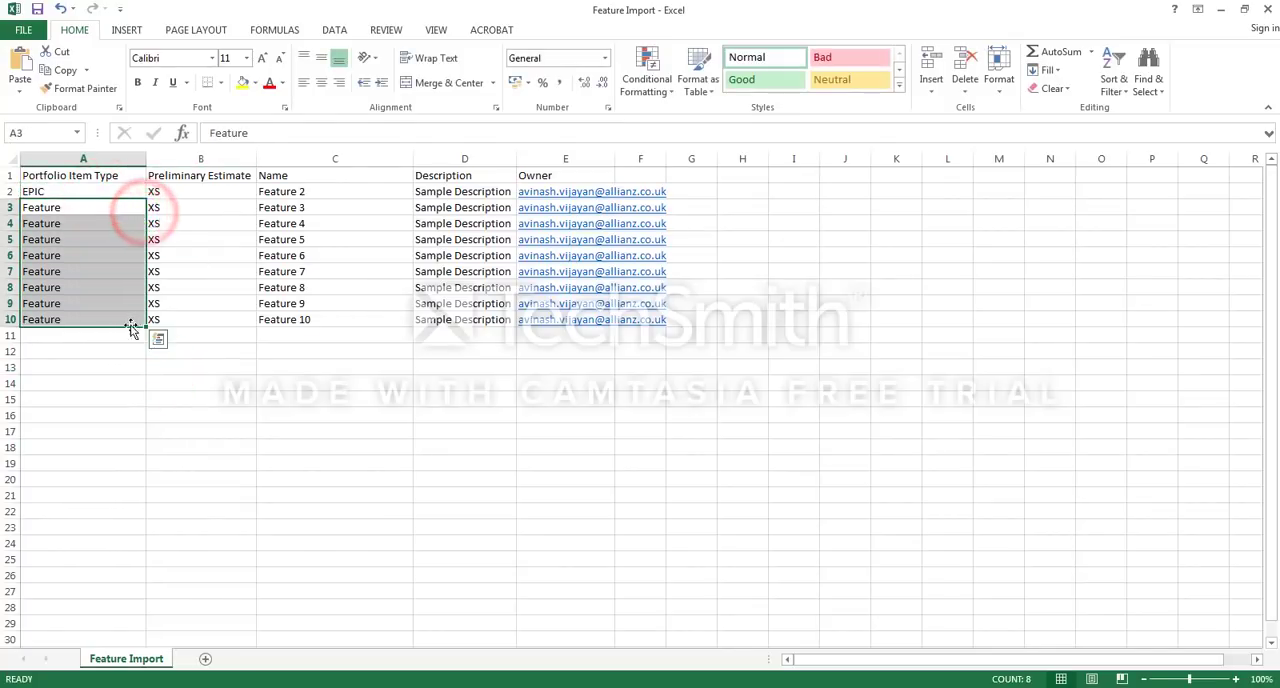
left_click(129, 189)
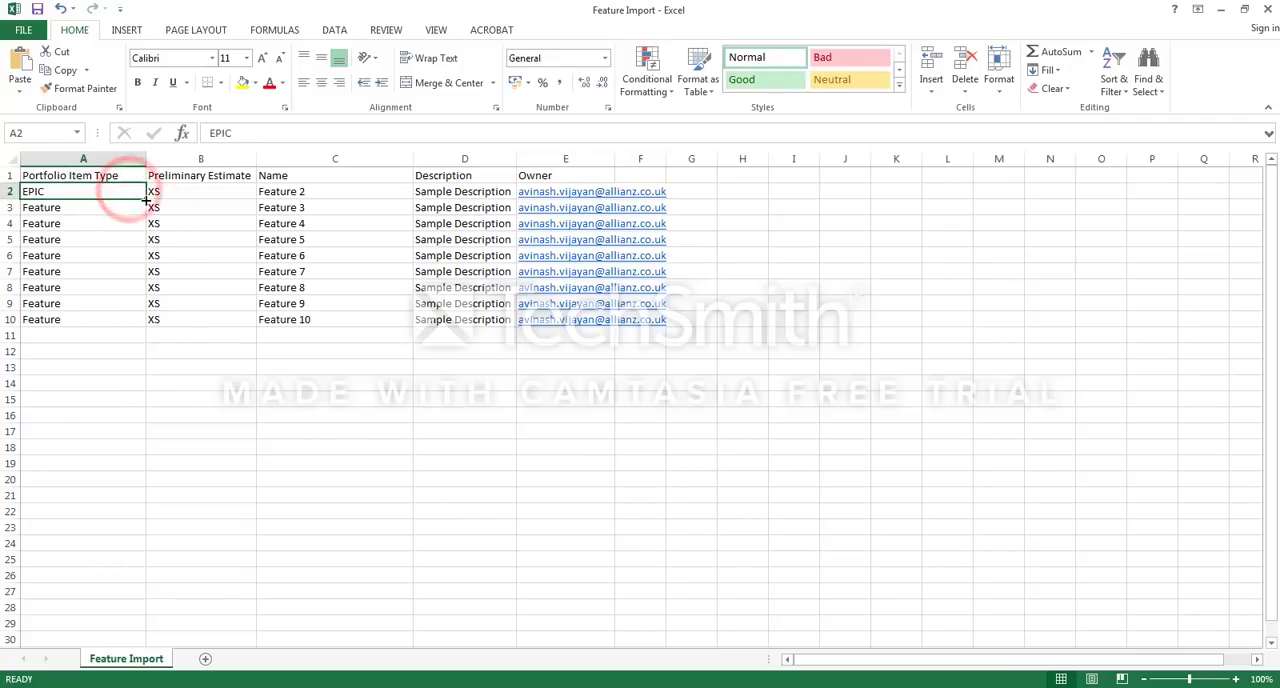
left_click_drag(146, 198, 137, 336)
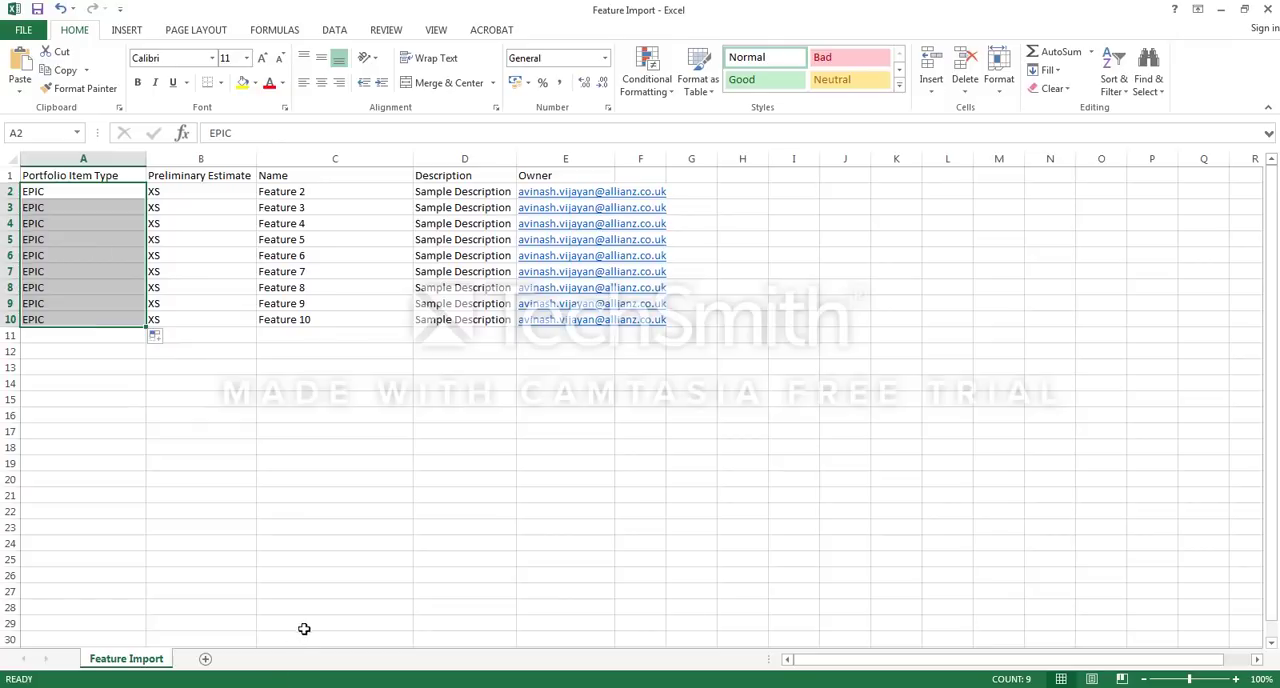
key("ctrl+s")
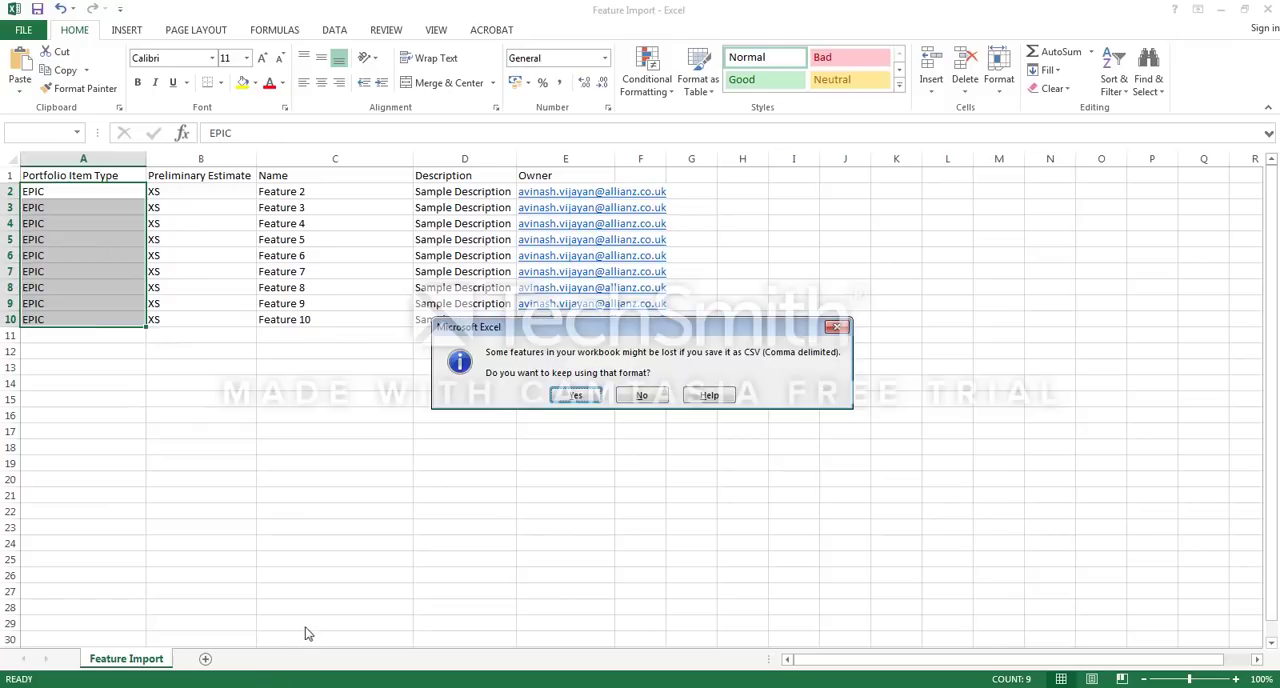
left_click(577, 398)
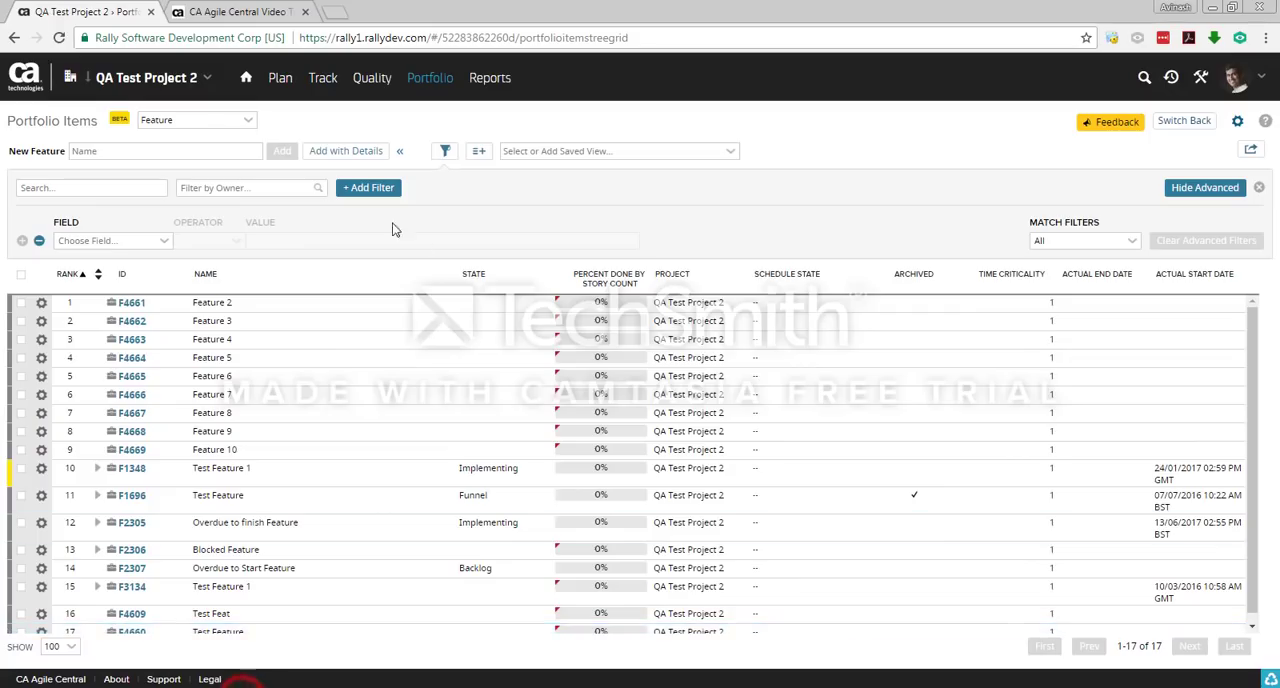
Step: Import the EPIC portfolio items from Feature Import.csv in the Documents library and close the import dialog
left_click(1250, 149)
left_click(1175, 168)
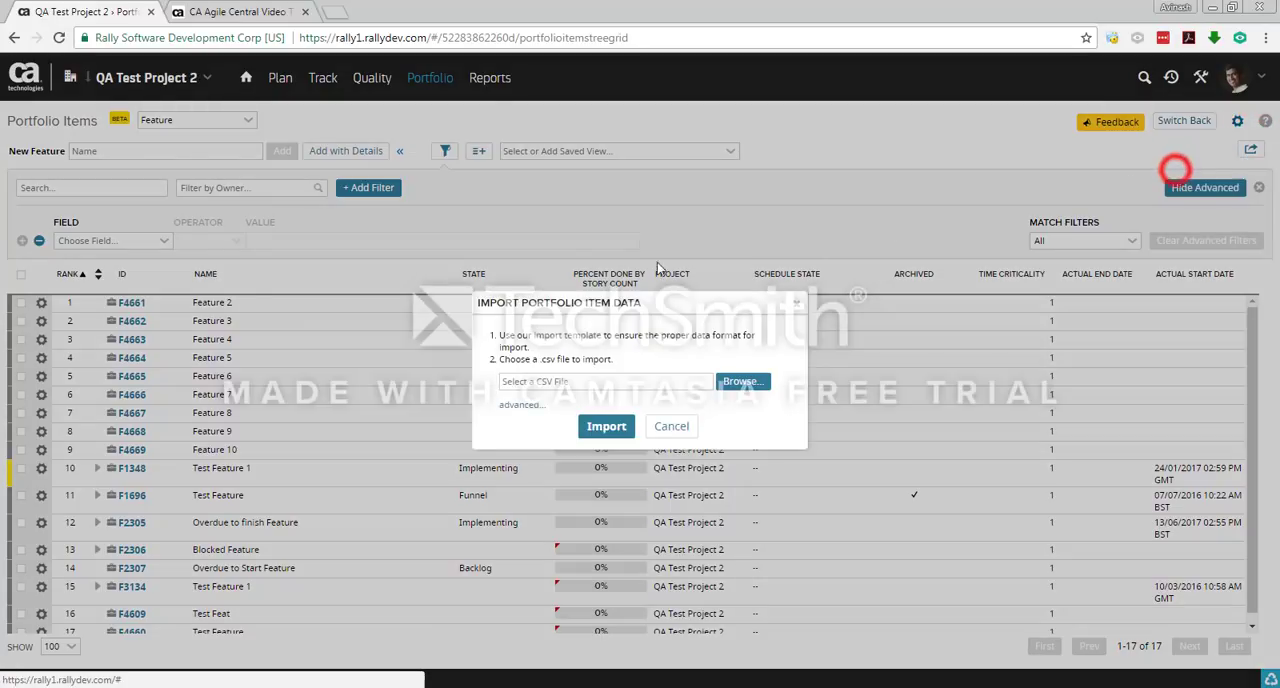
left_click(740, 382)
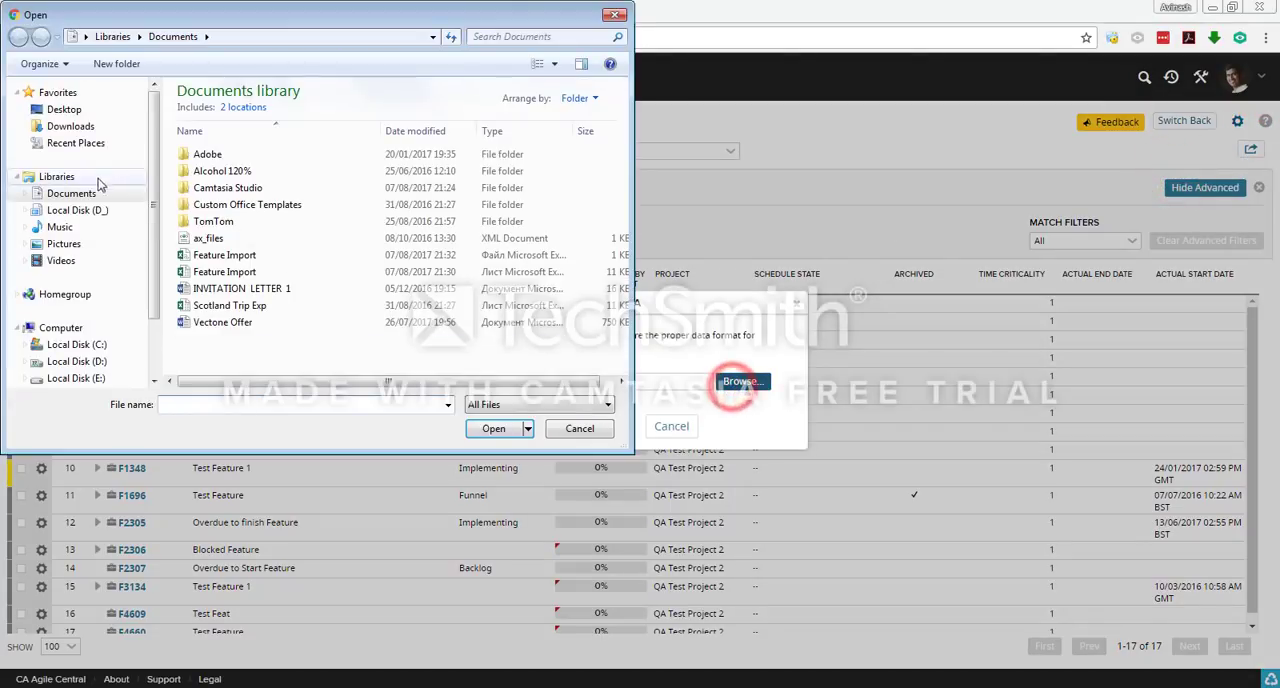
double_click(230, 255)
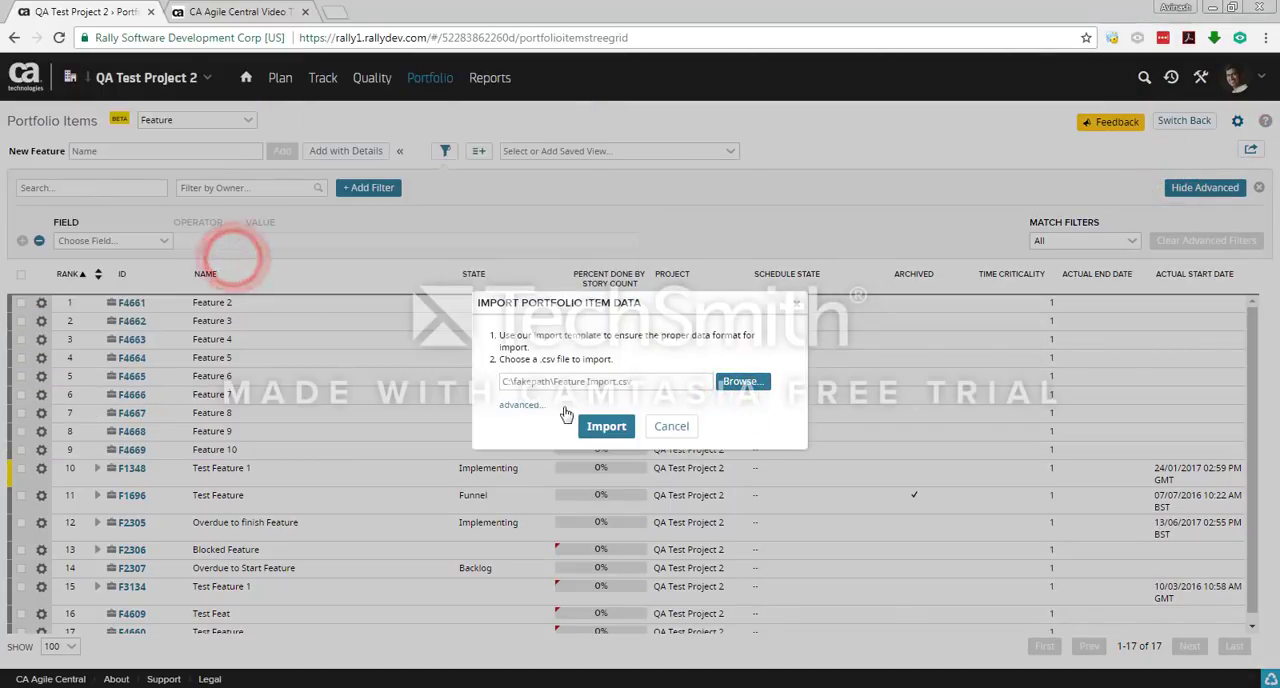
left_click(606, 426)
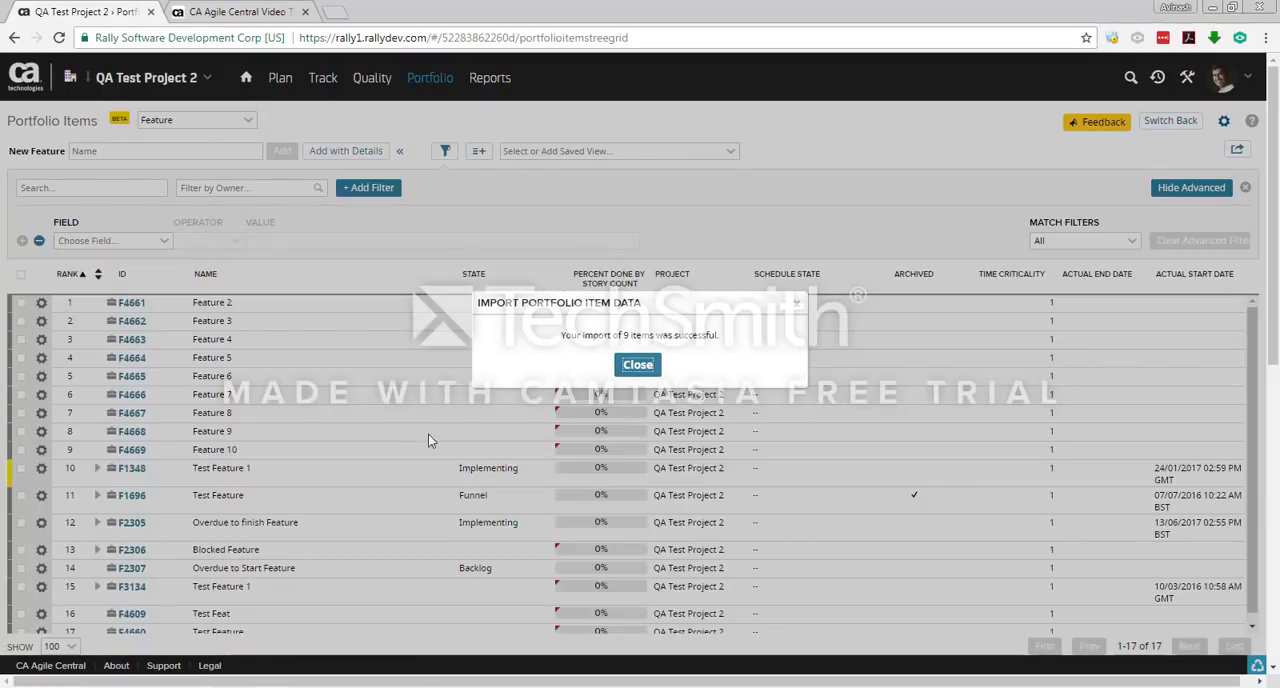
left_click(638, 364)
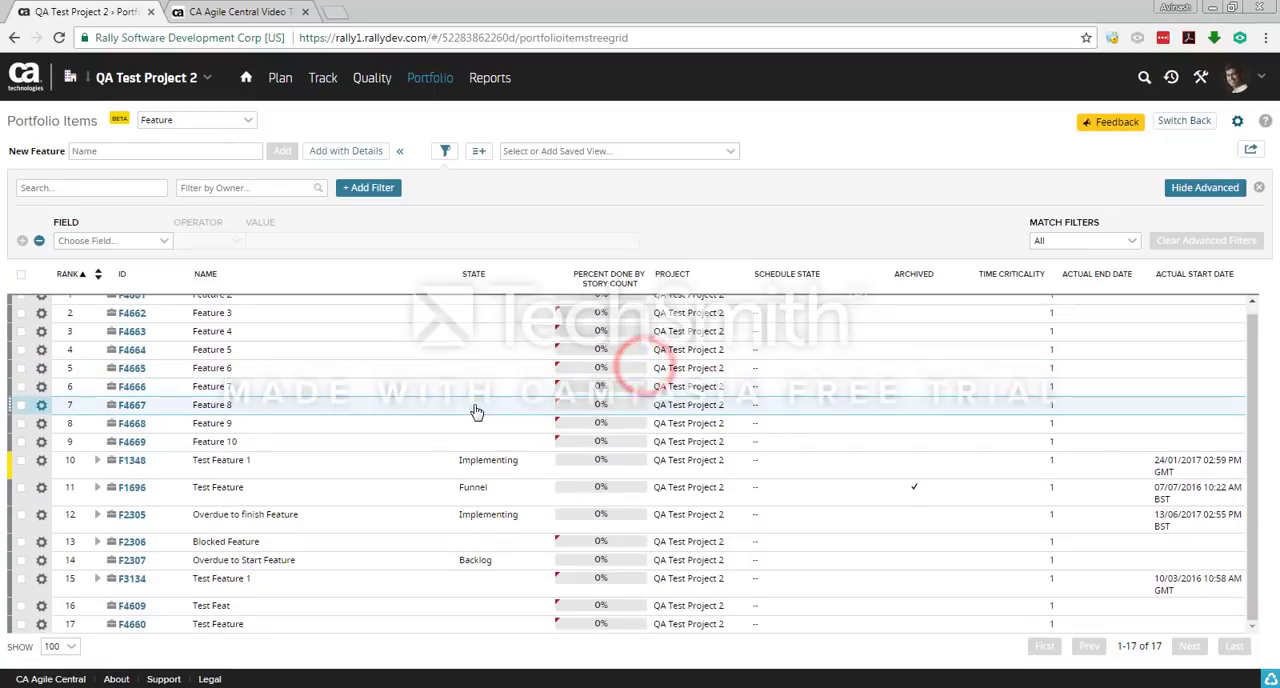
Step: List the portfolio items of type Epic and open the details of the imported epic Feature 2
left_click(248, 119)
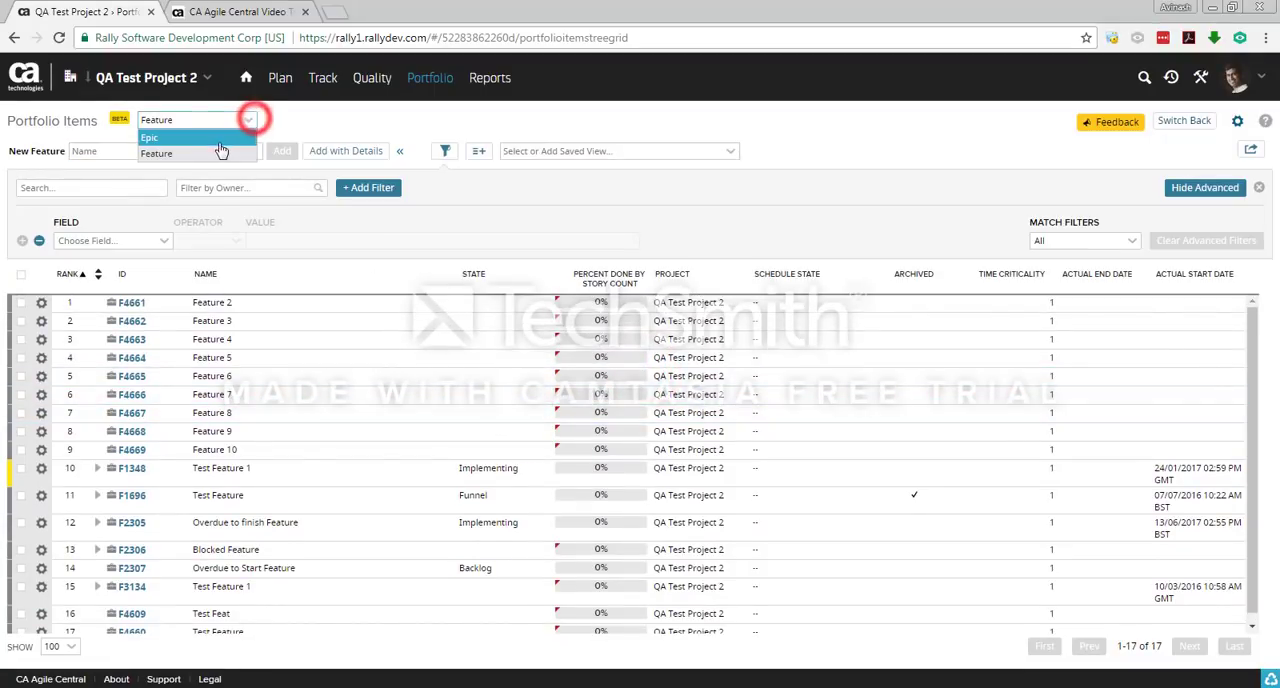
left_click(220, 143)
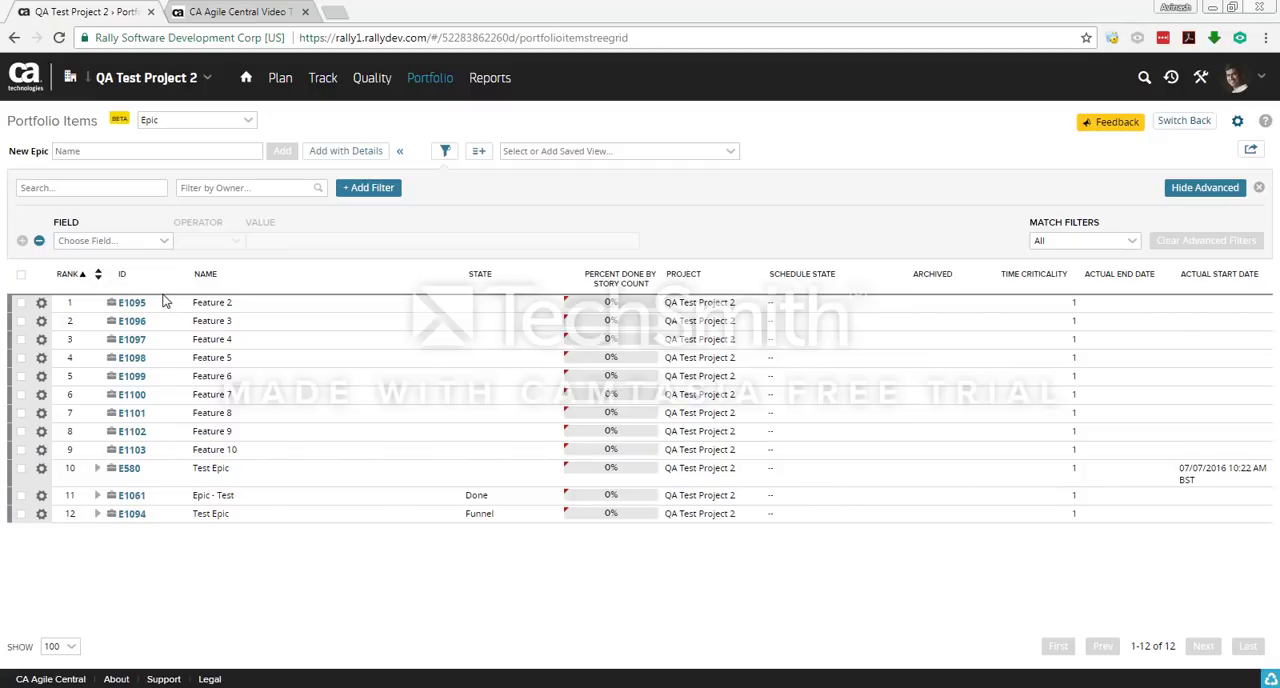
left_click(136, 302)
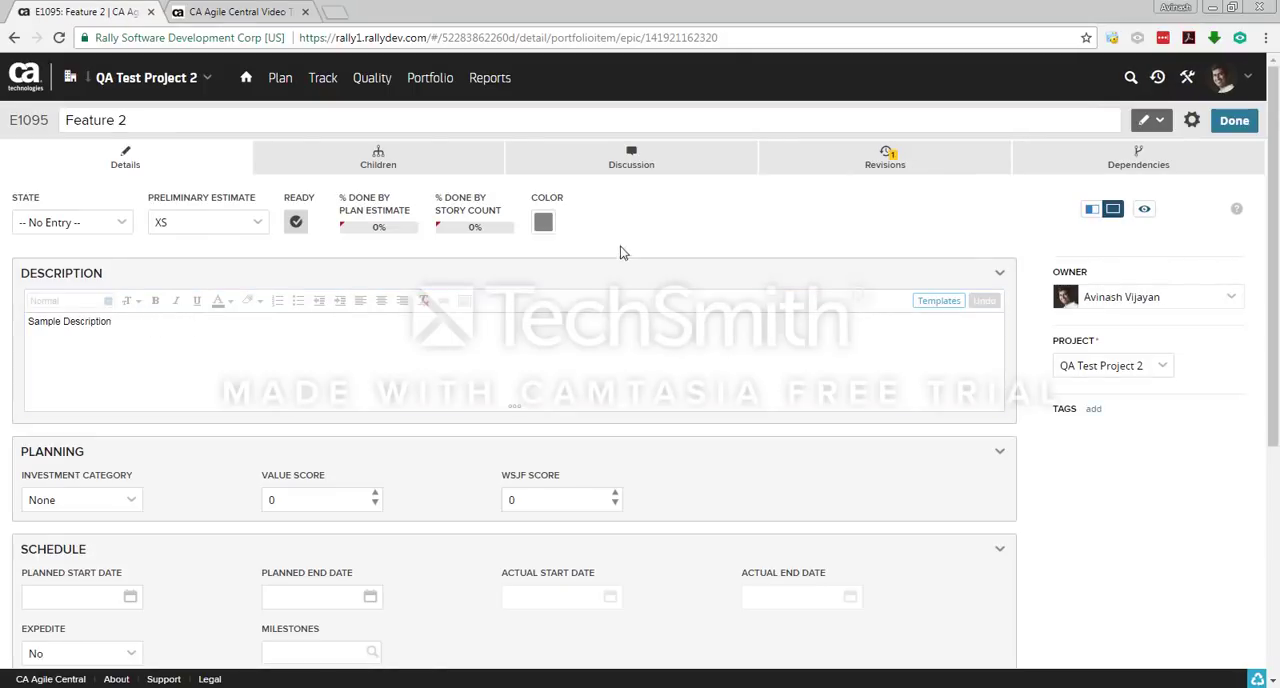
left_click(629, 236)
Step: Create the new tag Claims2 on the epic Feature 2 and finish editing the epic
left_click(1092, 409)
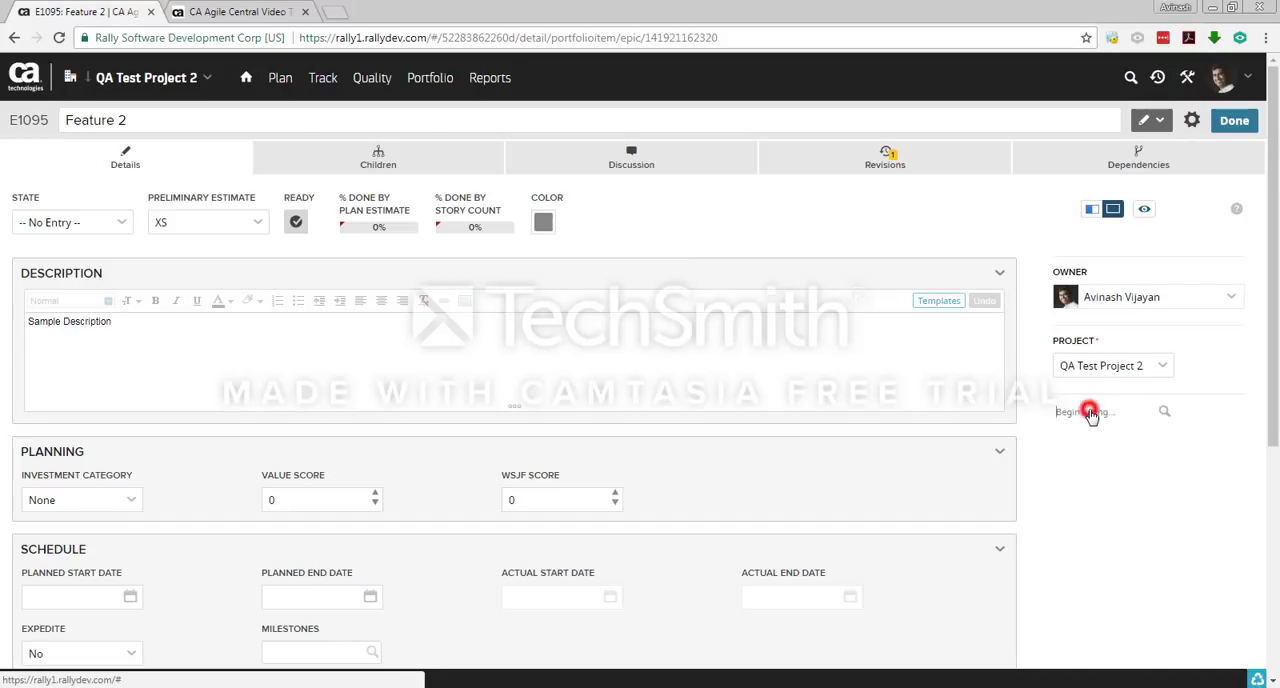
left_click(1100, 466)
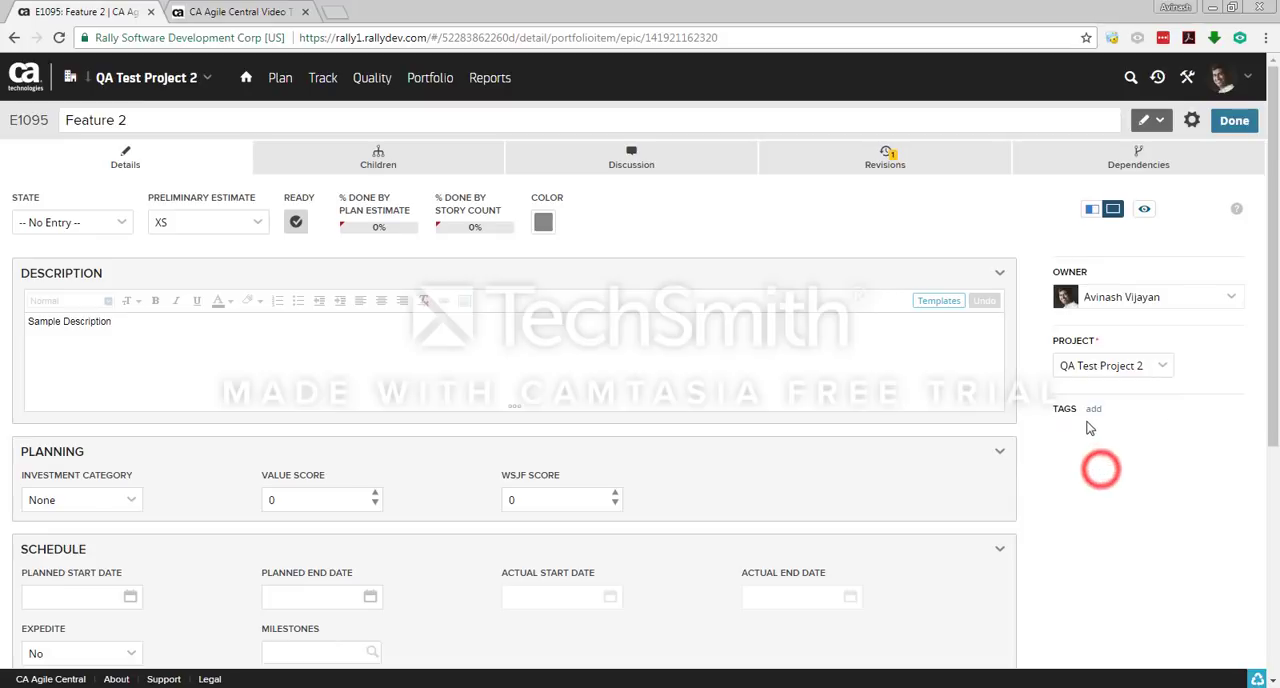
left_click(1093, 411)
left_click(1093, 494)
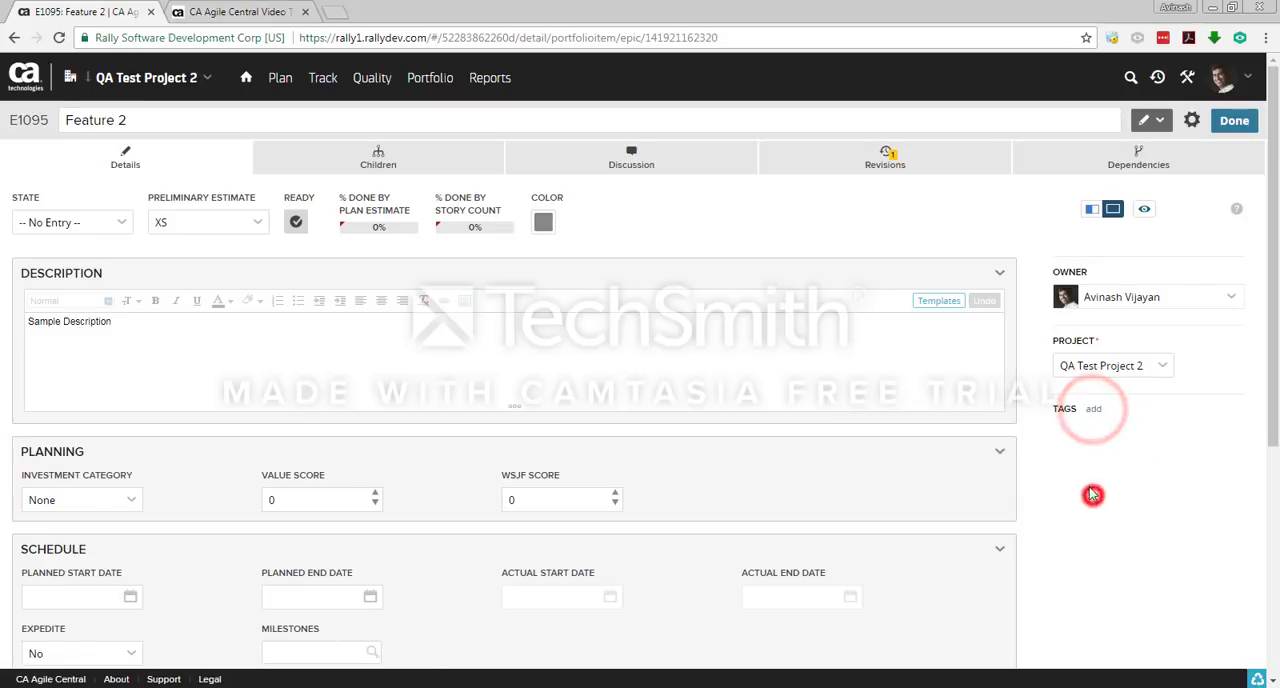
left_click(1088, 411)
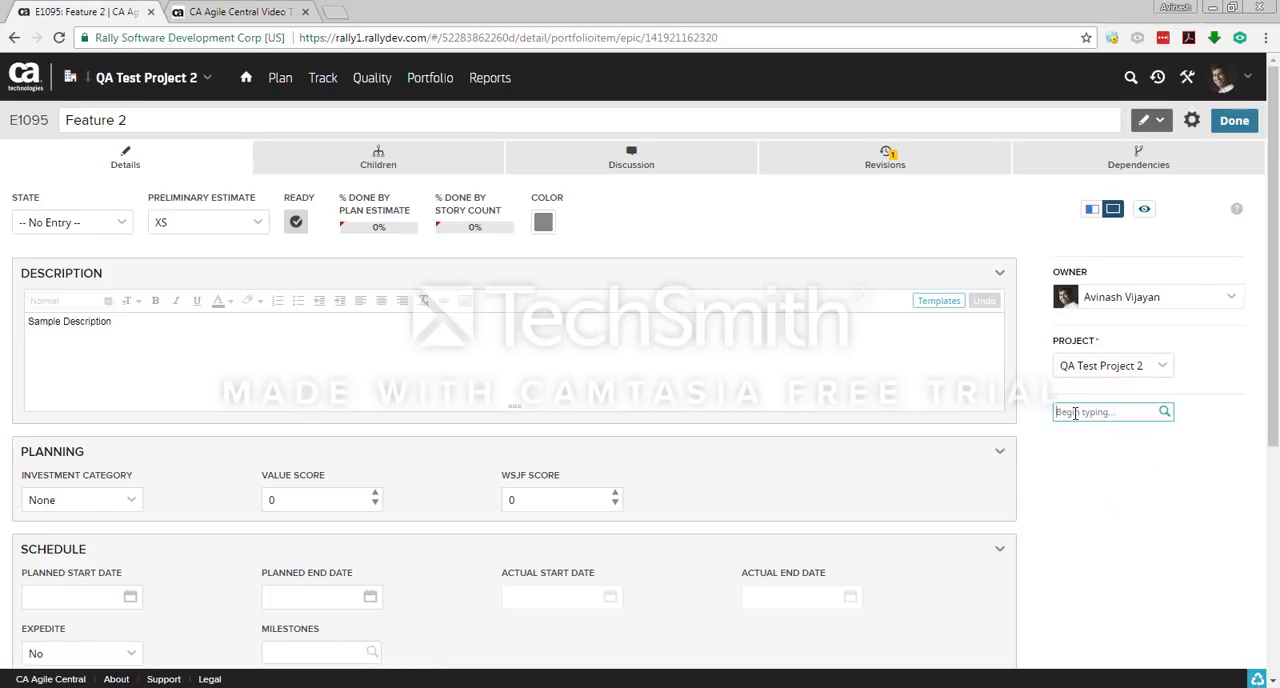
type("Claims")
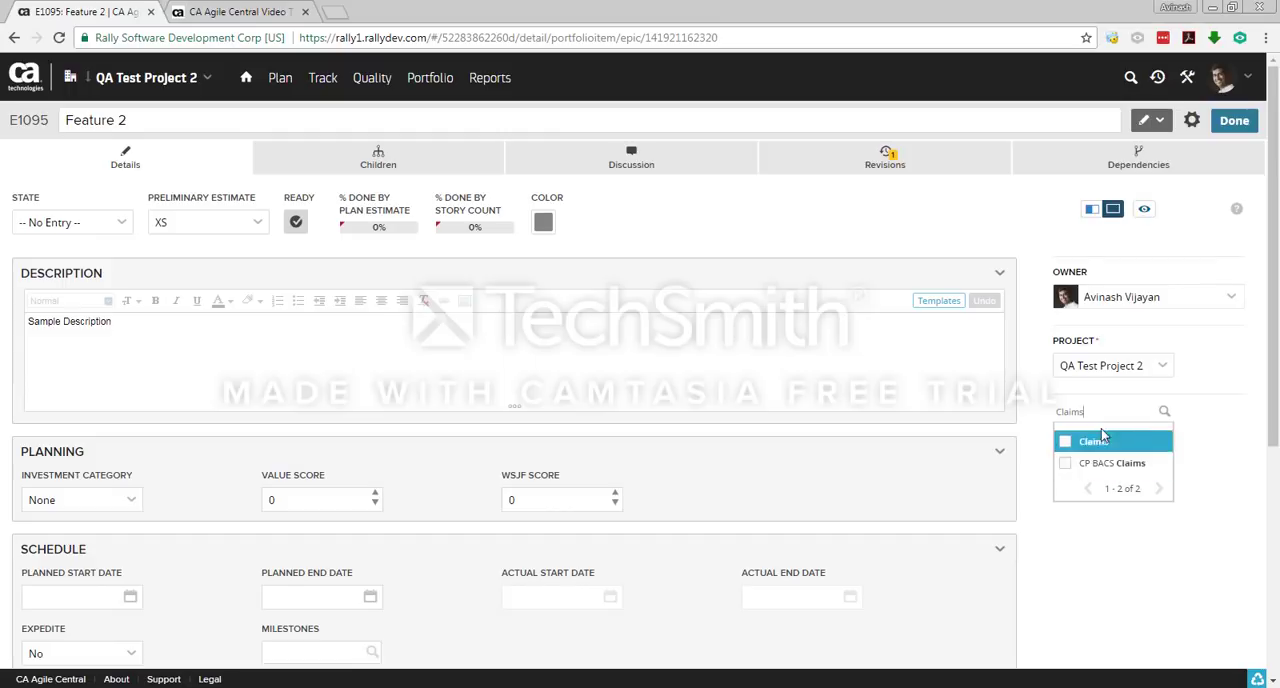
left_click(1097, 411)
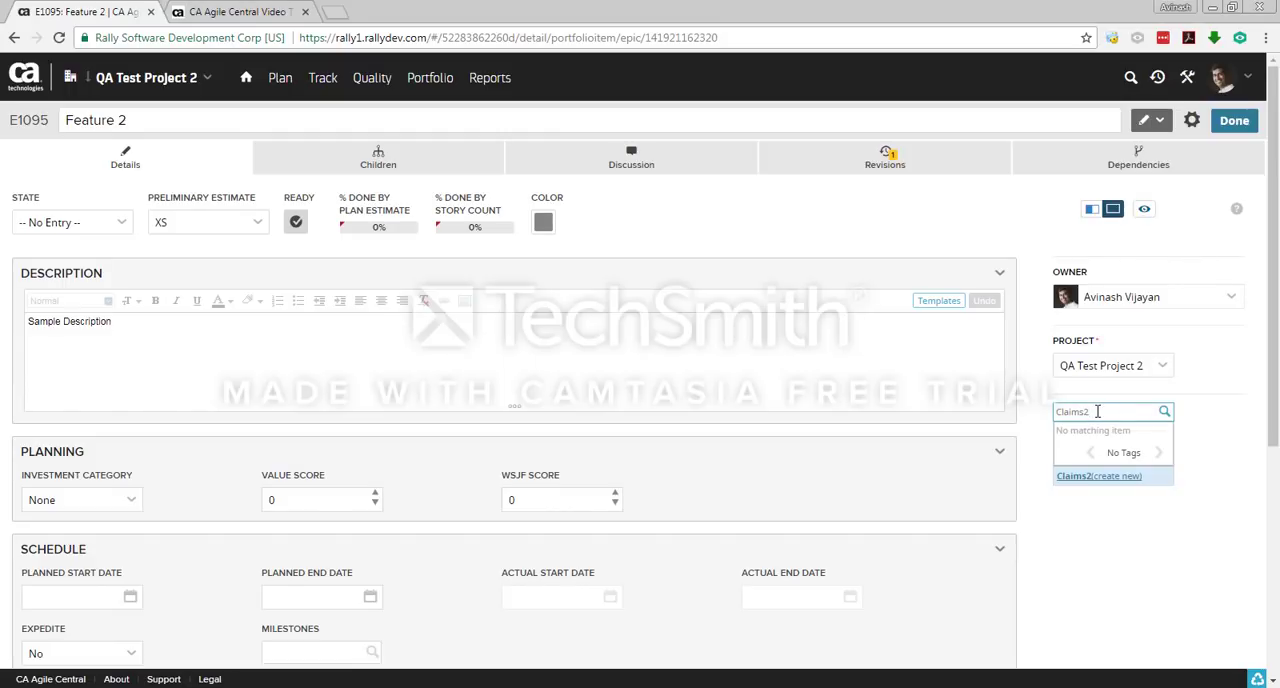
left_click(1105, 476)
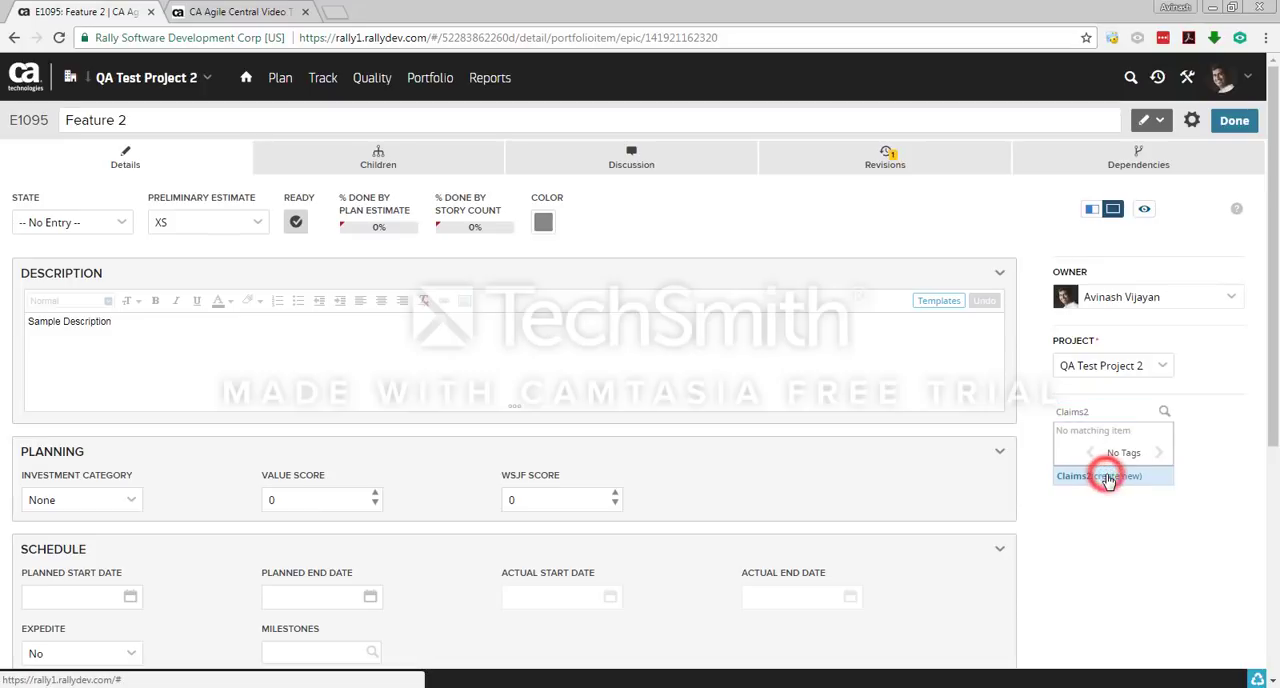
left_click(1094, 510)
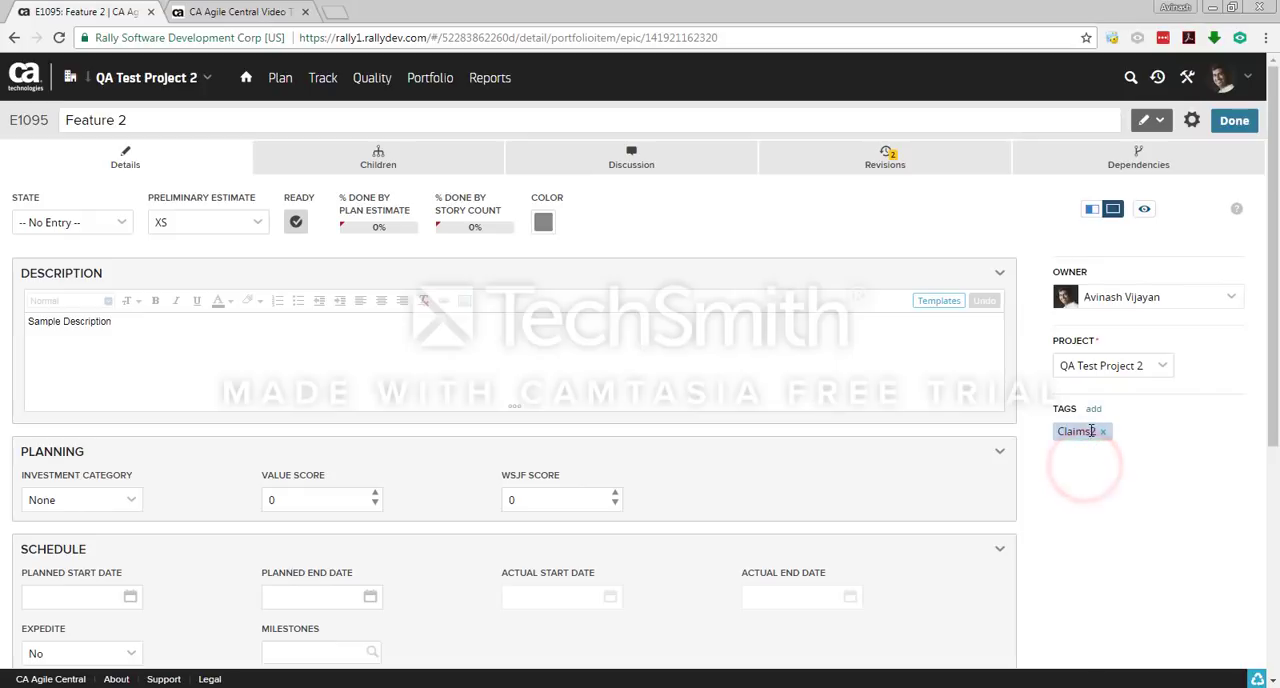
left_click(1228, 122)
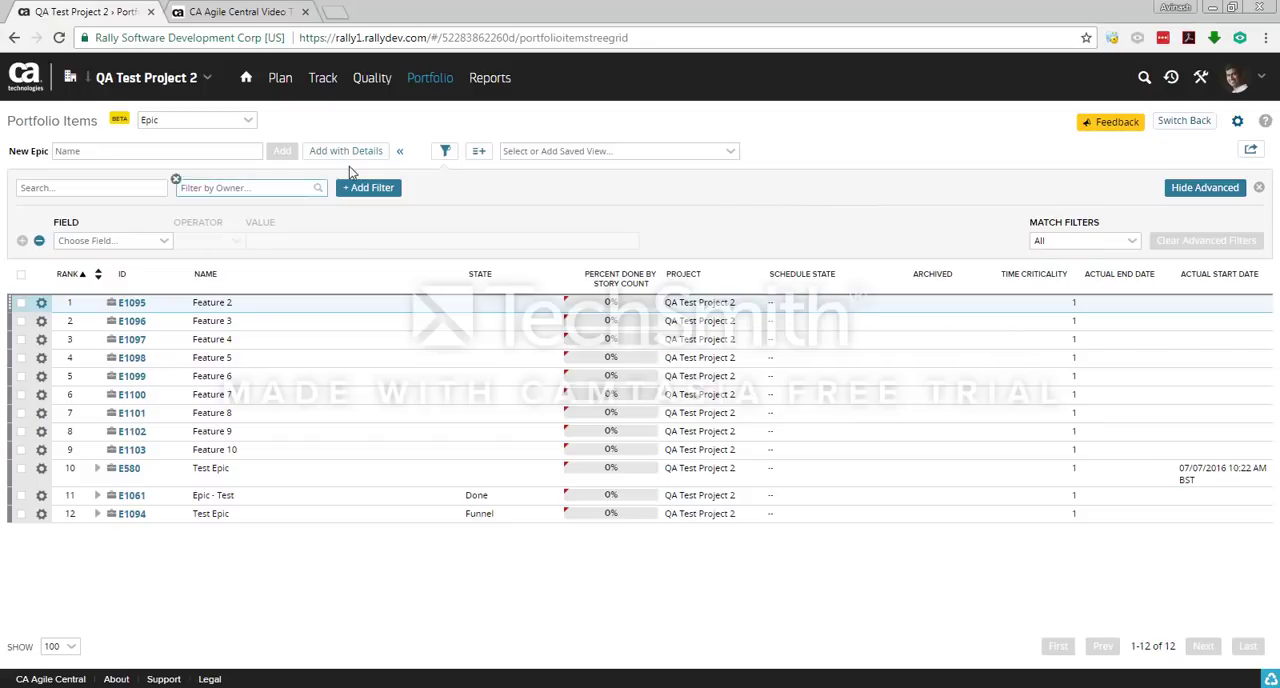
Step: Add the Tags column to the epic list
left_click(478, 152)
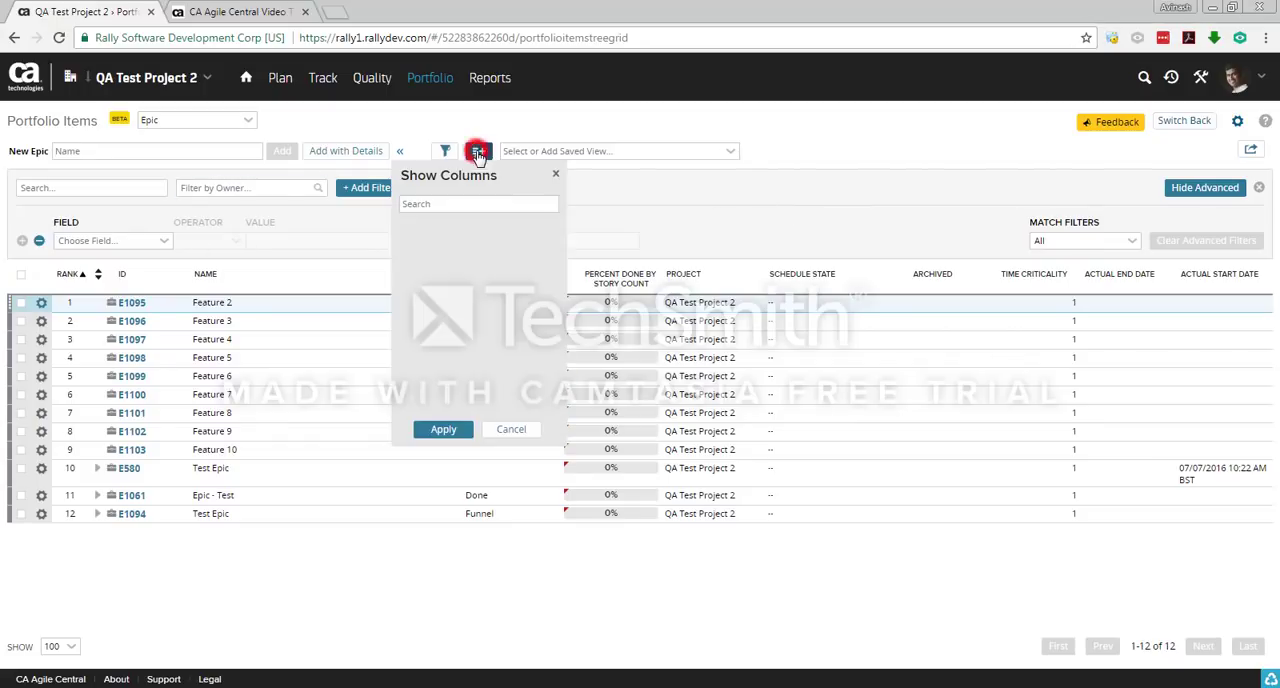
left_click(436, 205)
type("t")
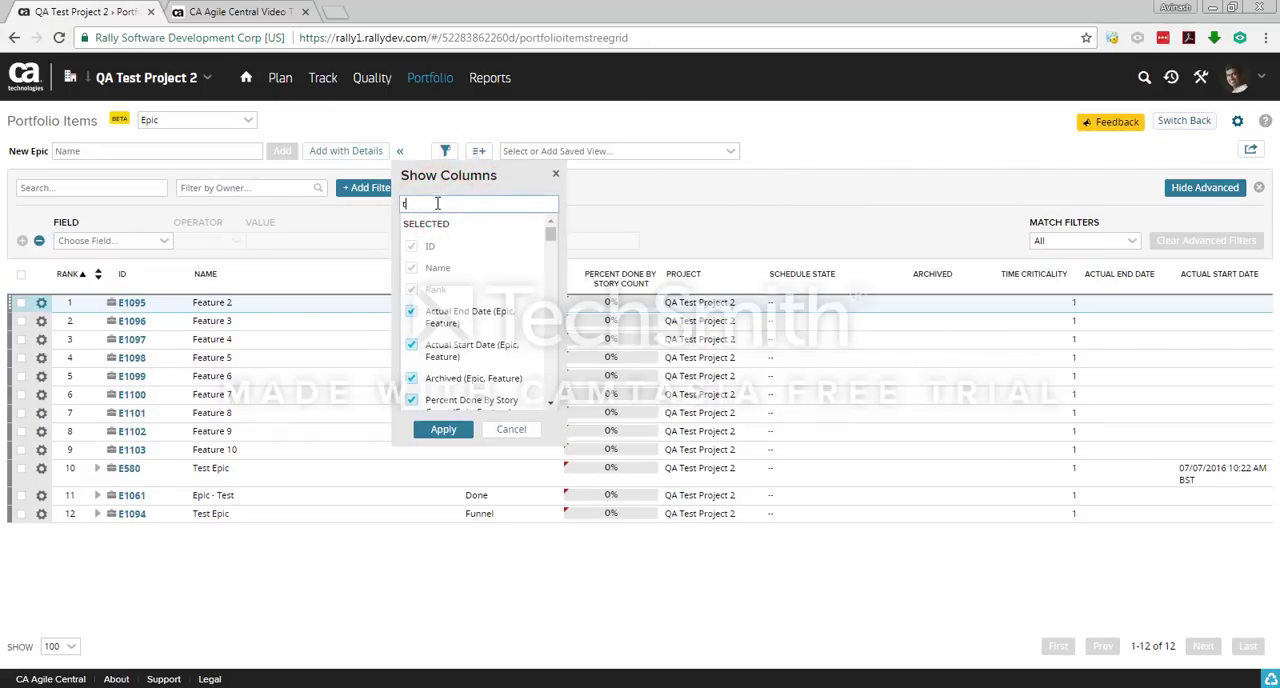
type("ags")
left_click(411, 246)
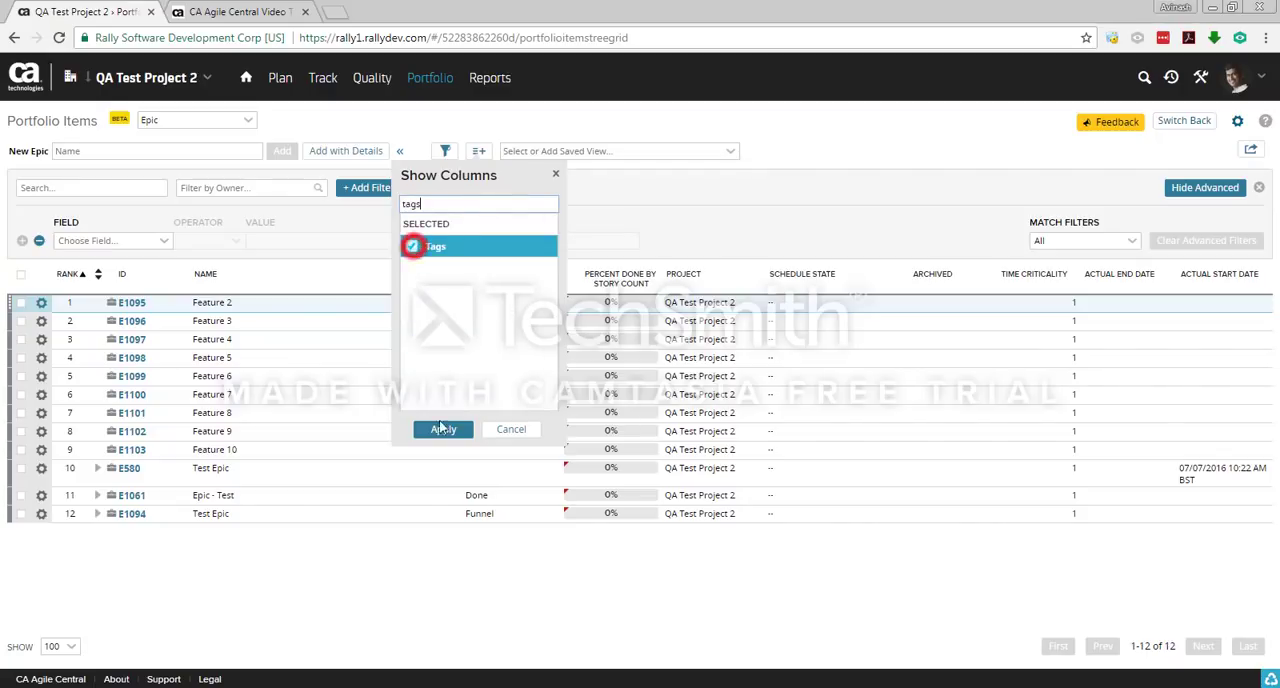
left_click(443, 429)
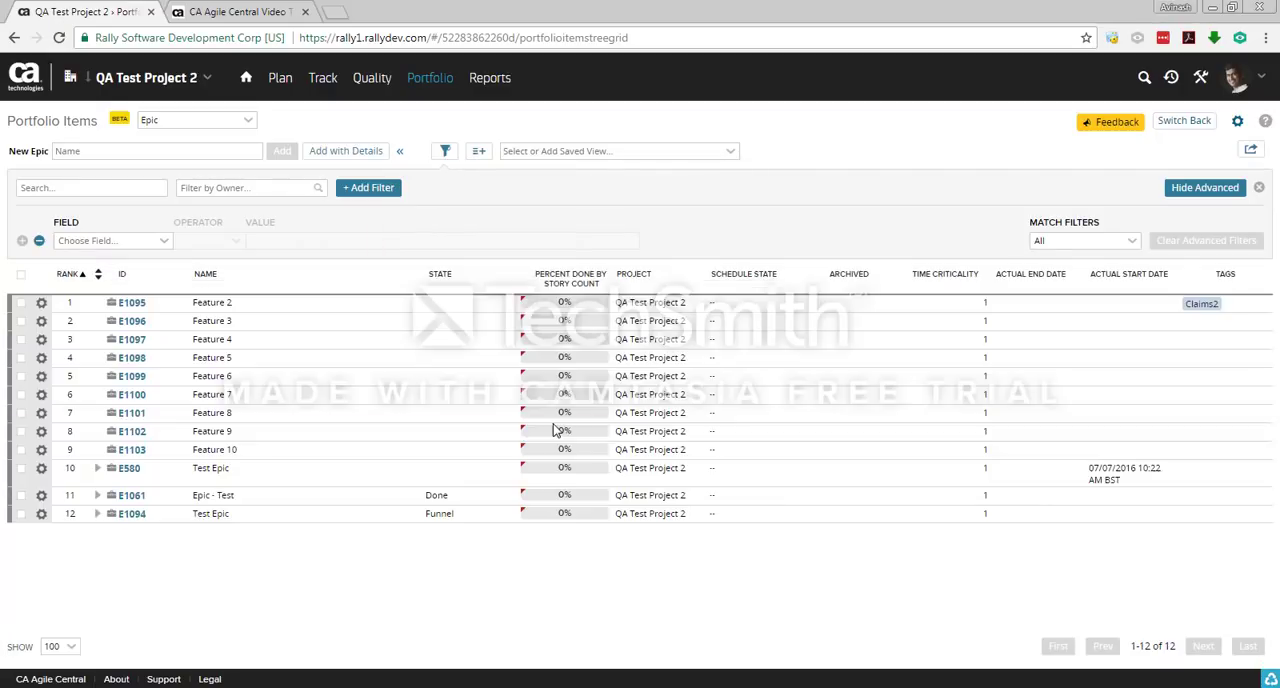
Step: Assign the existing tag Claims2 to the epic Feature 3 directly in the epic list
left_click(1220, 328)
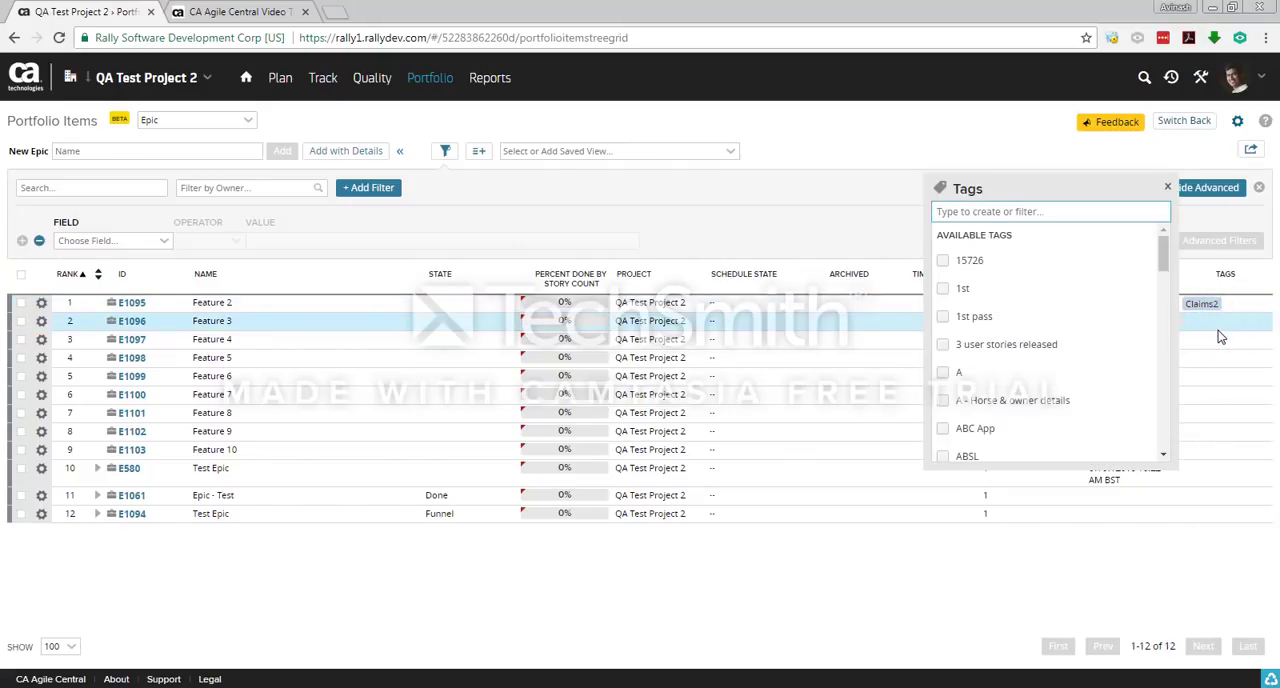
type("cla")
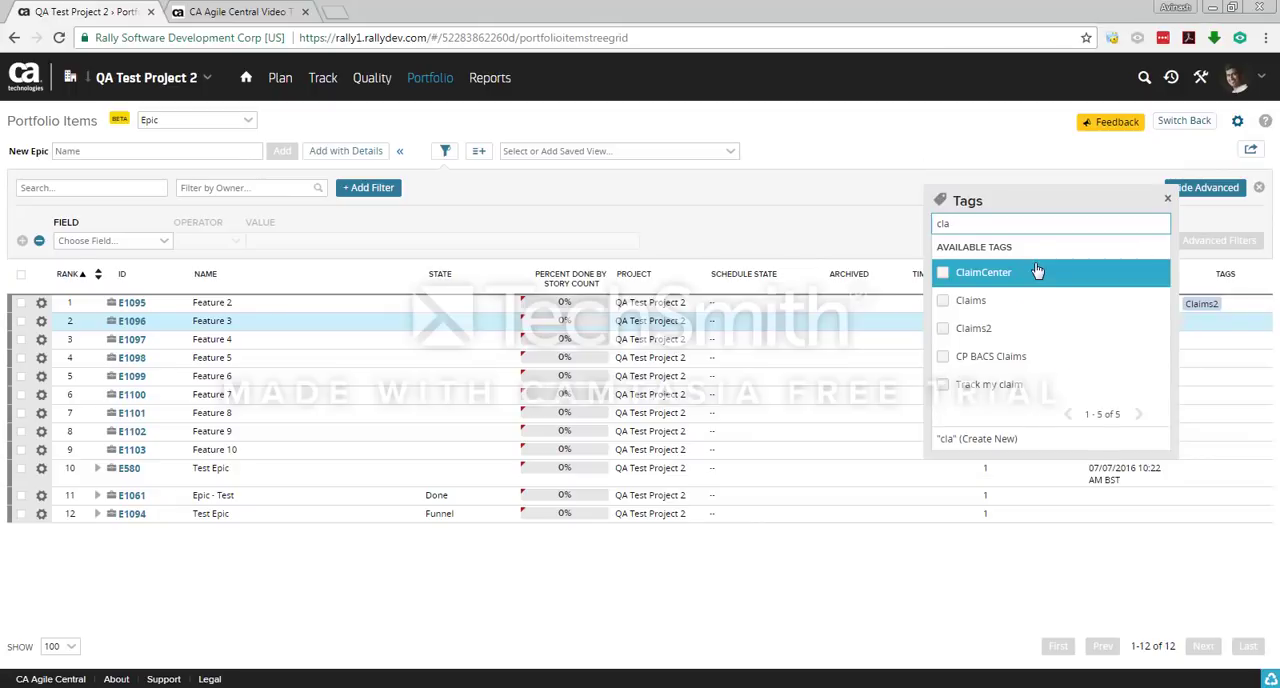
left_click(998, 330)
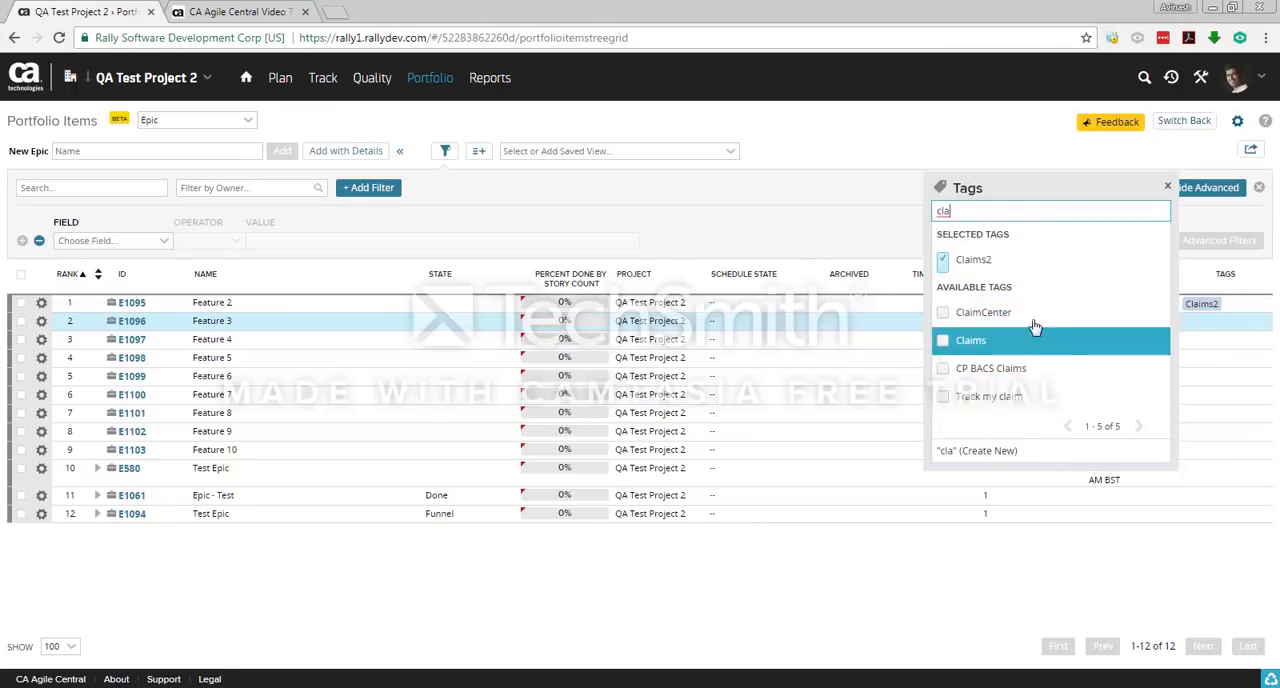
left_click(1005, 595)
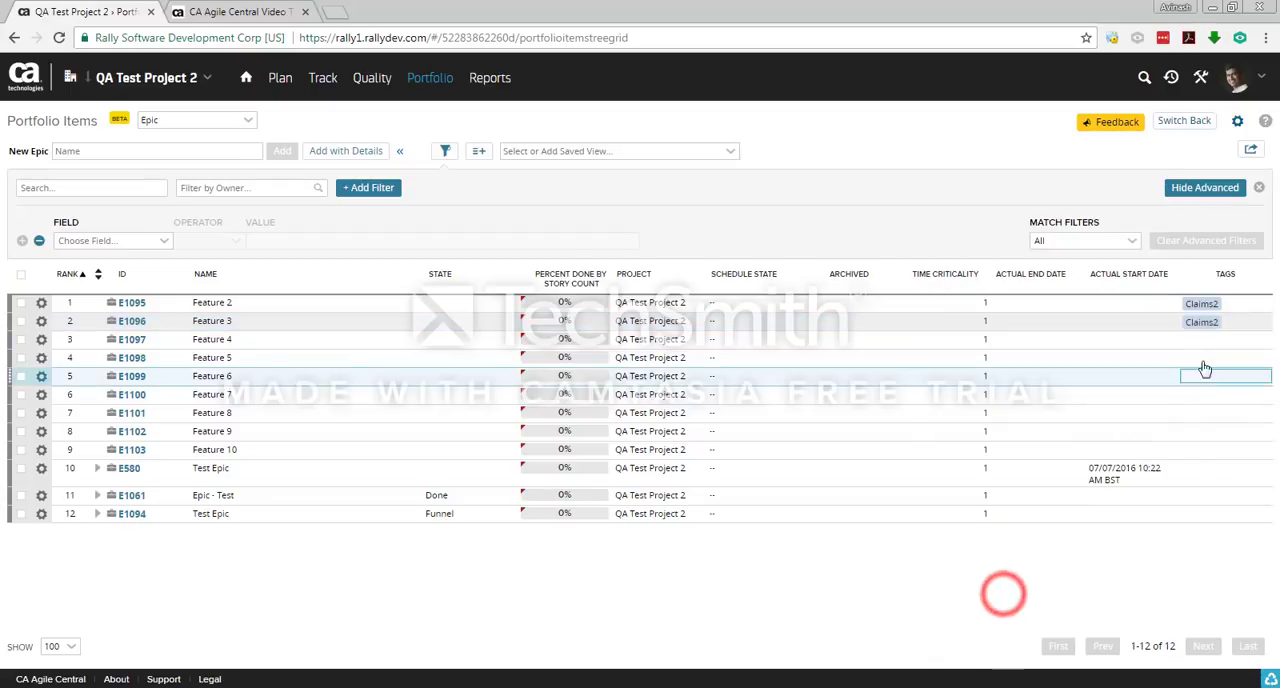
left_click(1207, 346)
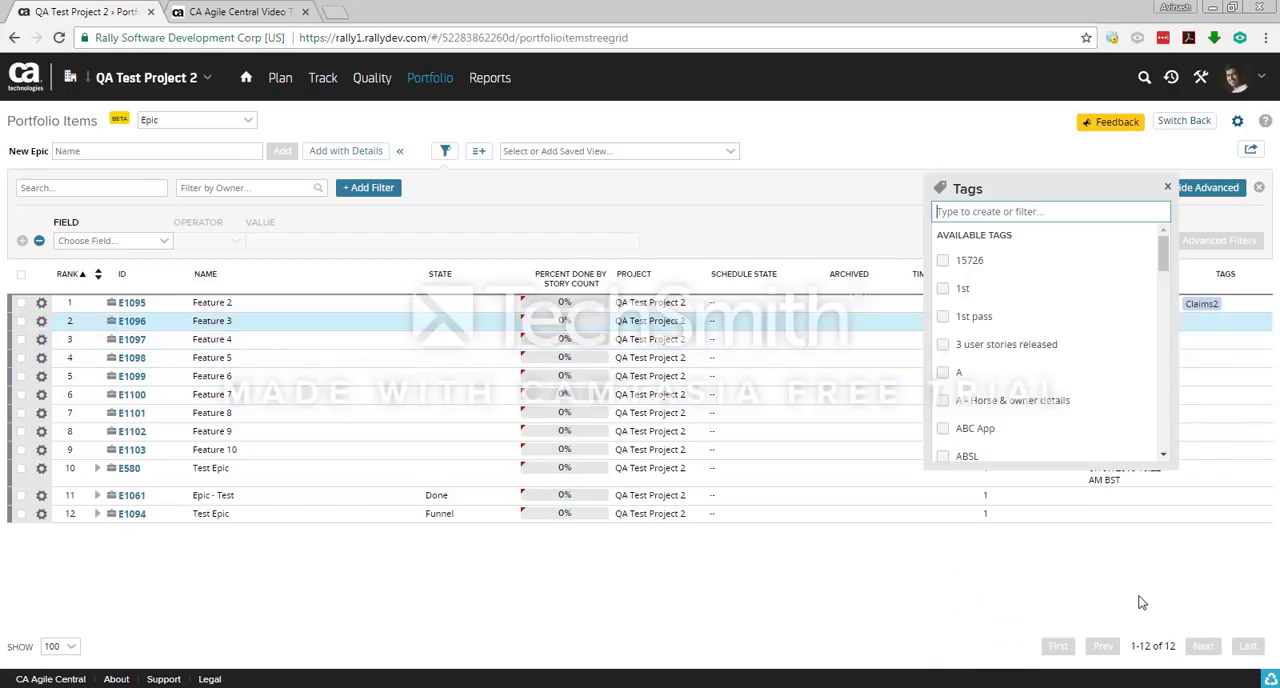
left_click(1122, 558)
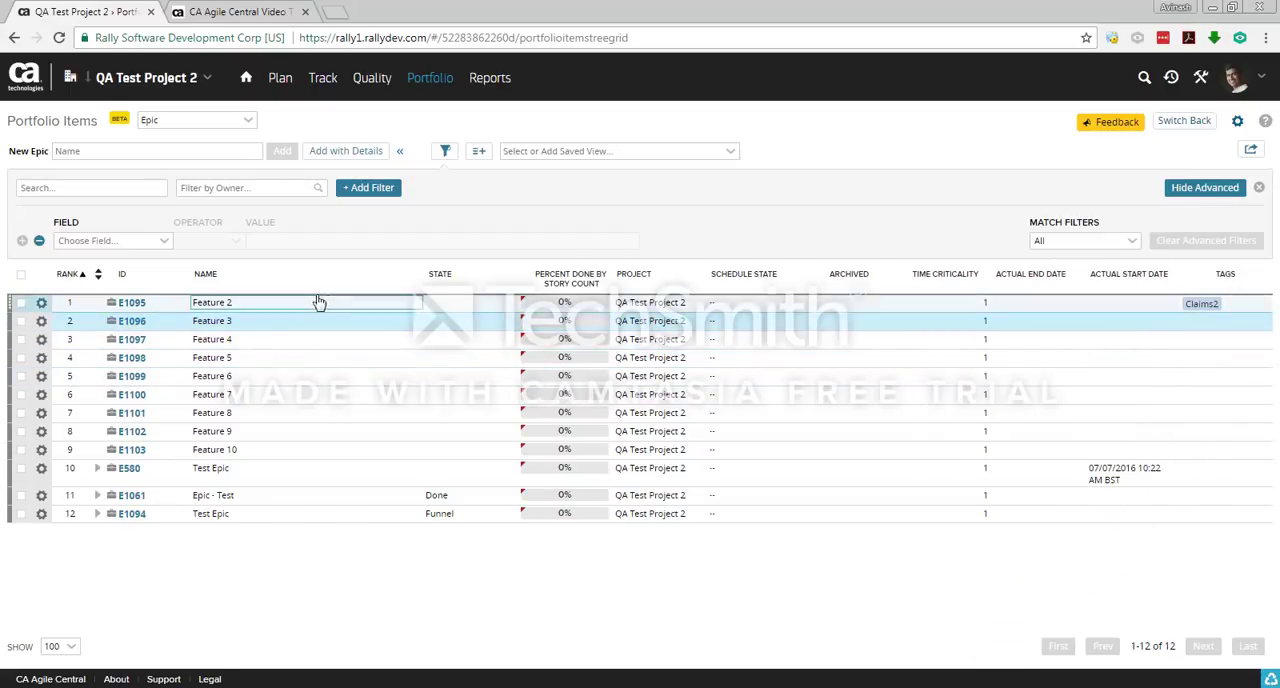
left_click(1210, 321)
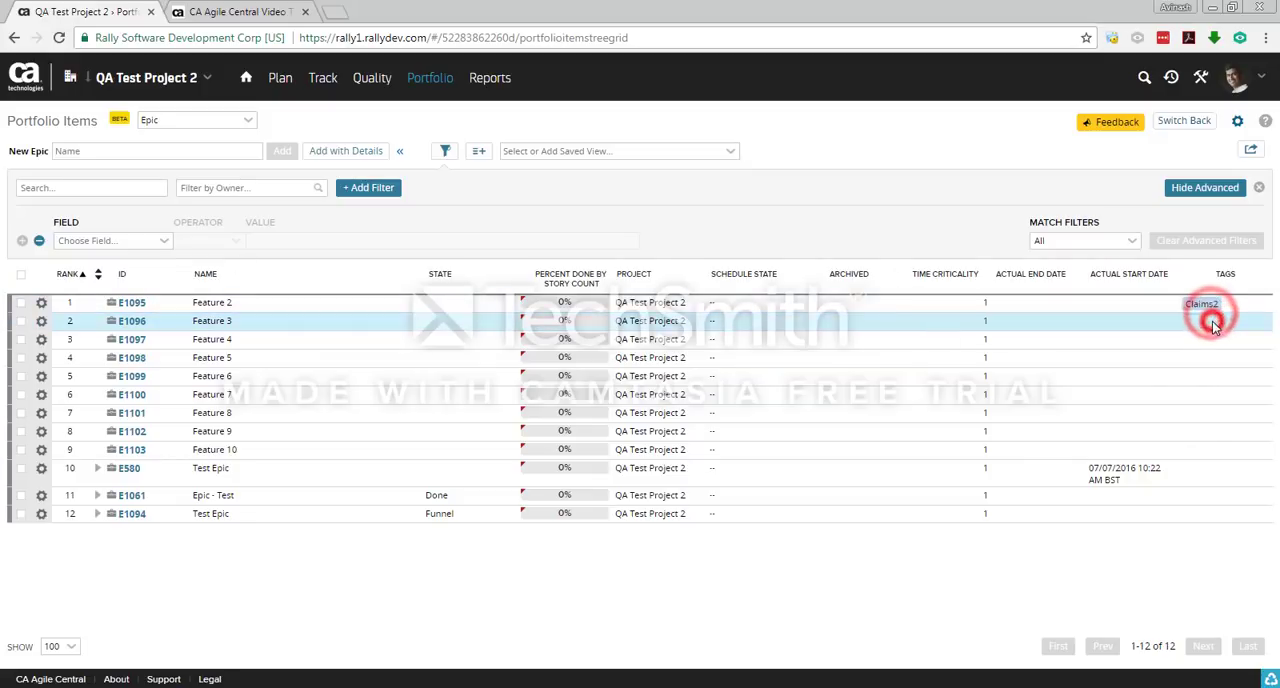
Step: Filter the epic list with an advanced condition for Tags = Claims2
left_click(163, 241)
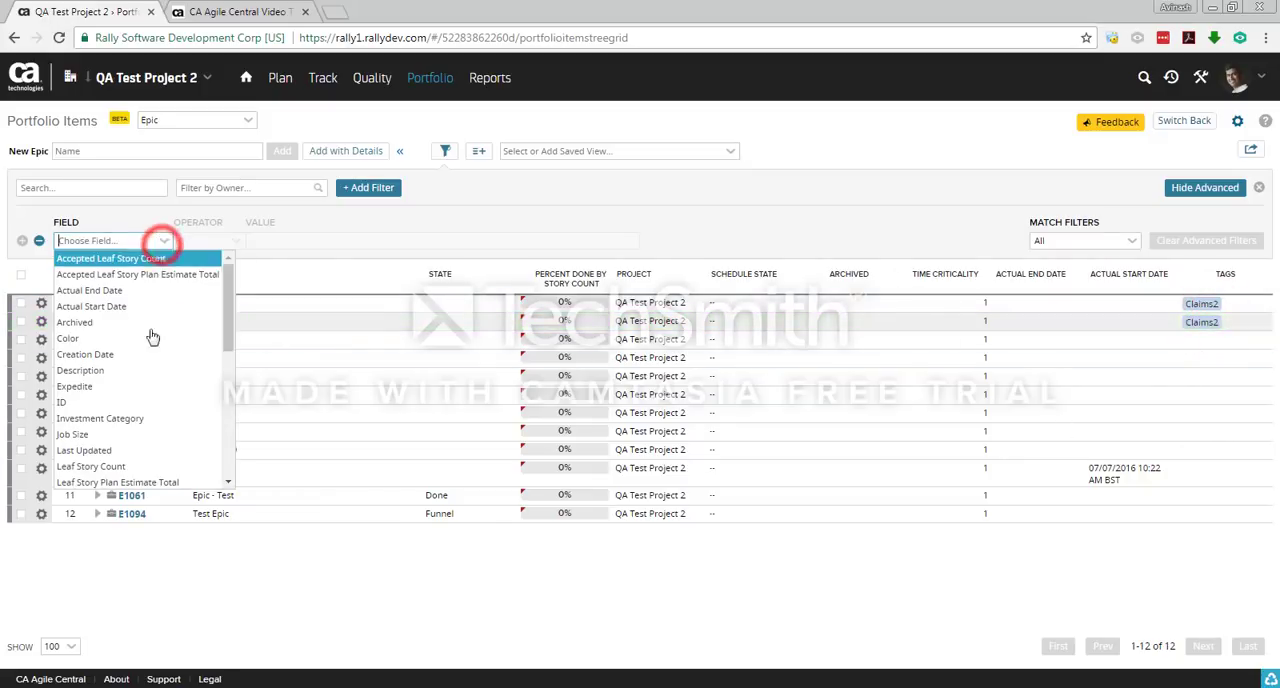
scroll(147, 433, "down", 5)
left_click(146, 400)
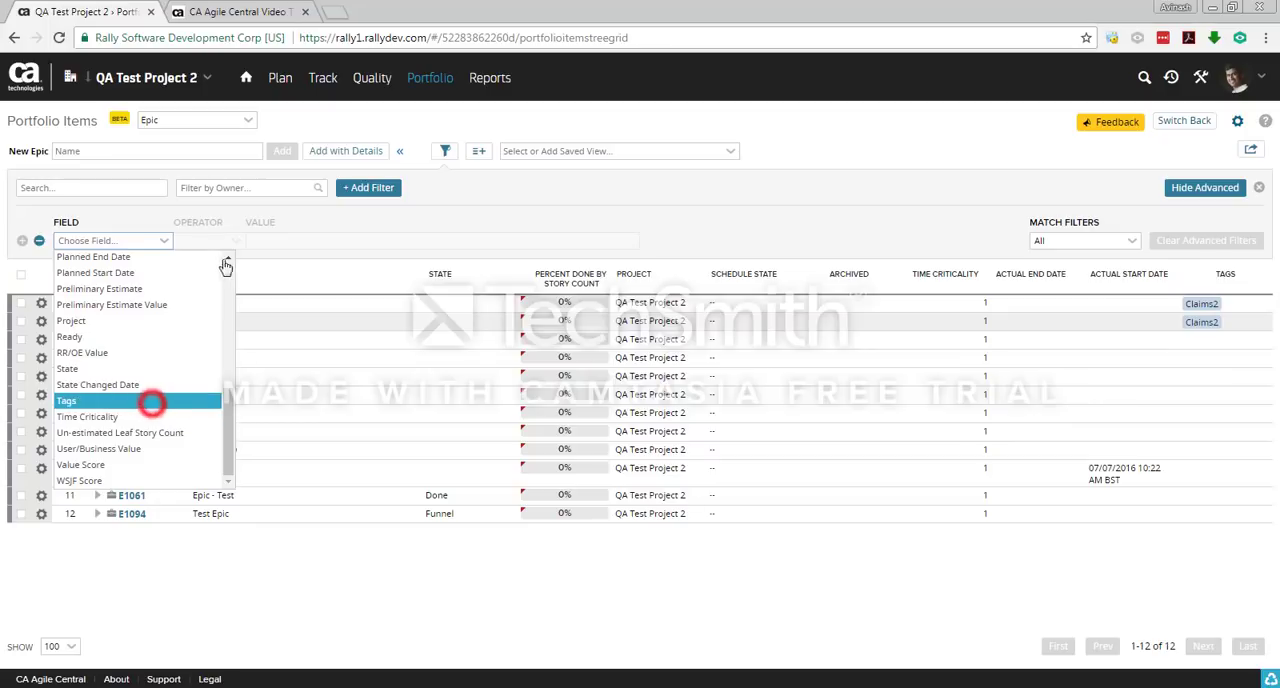
type("cla")
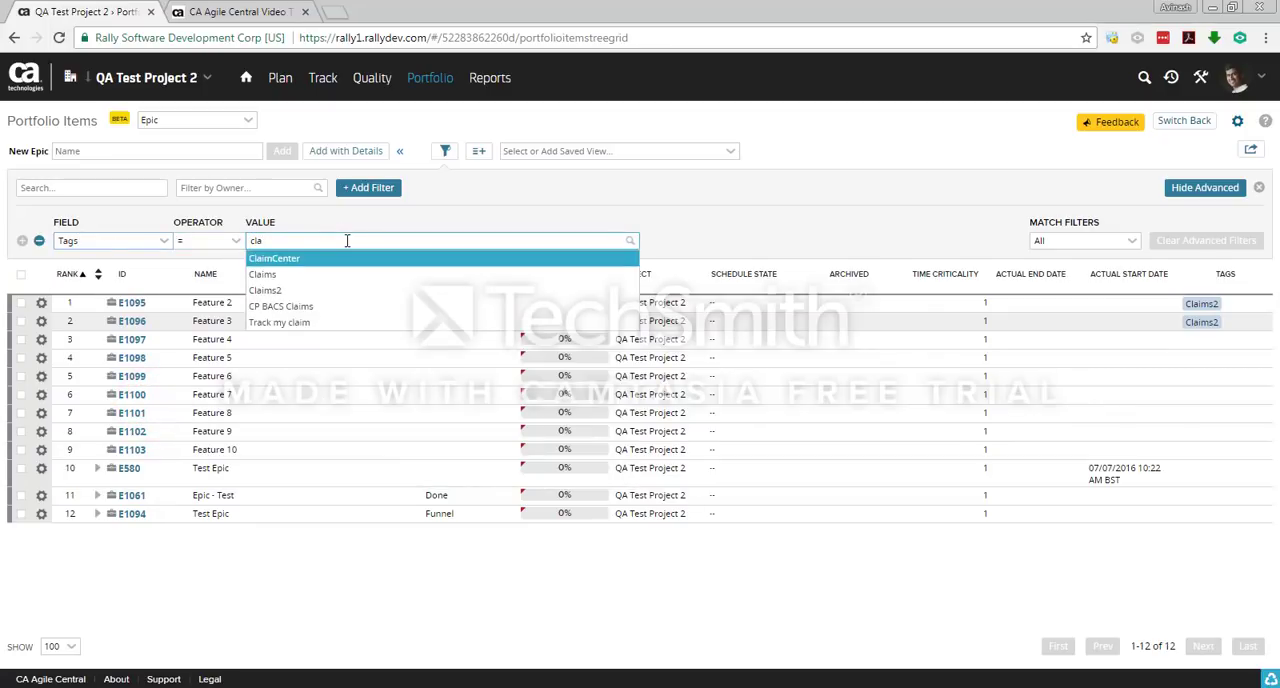
left_click(318, 290)
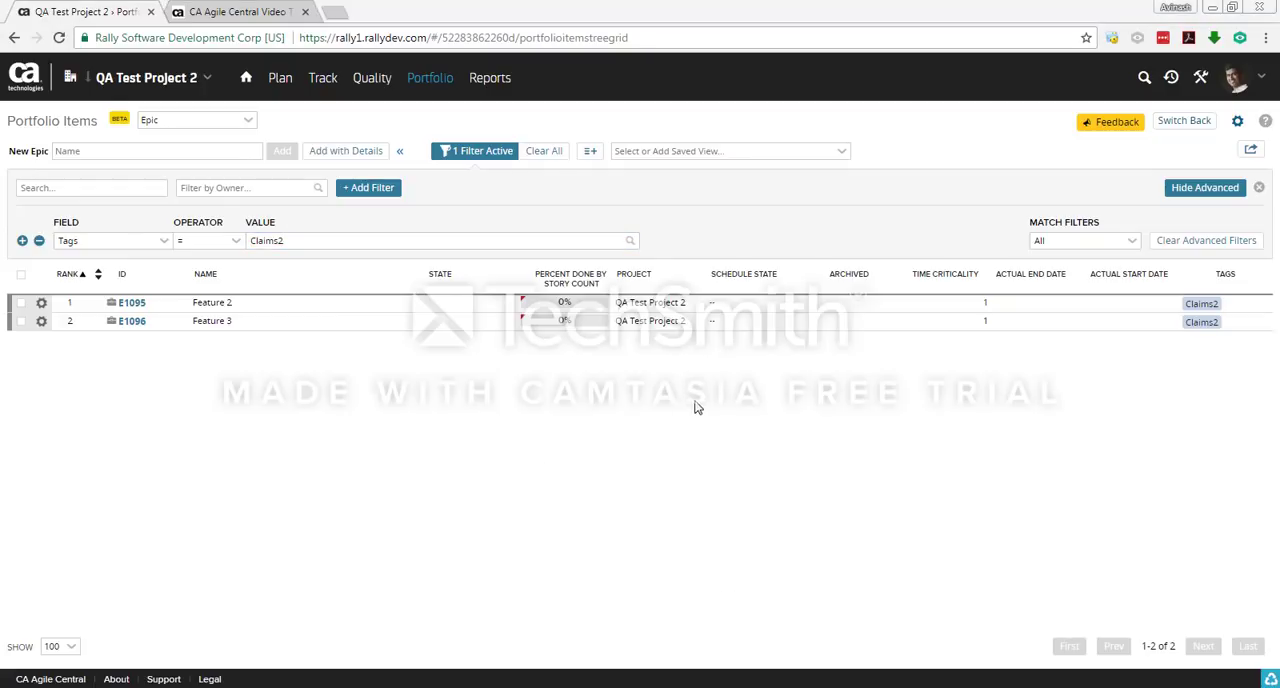
Step: Open the account's My Settings profile page and review its settings and permissions
left_click(1238, 80)
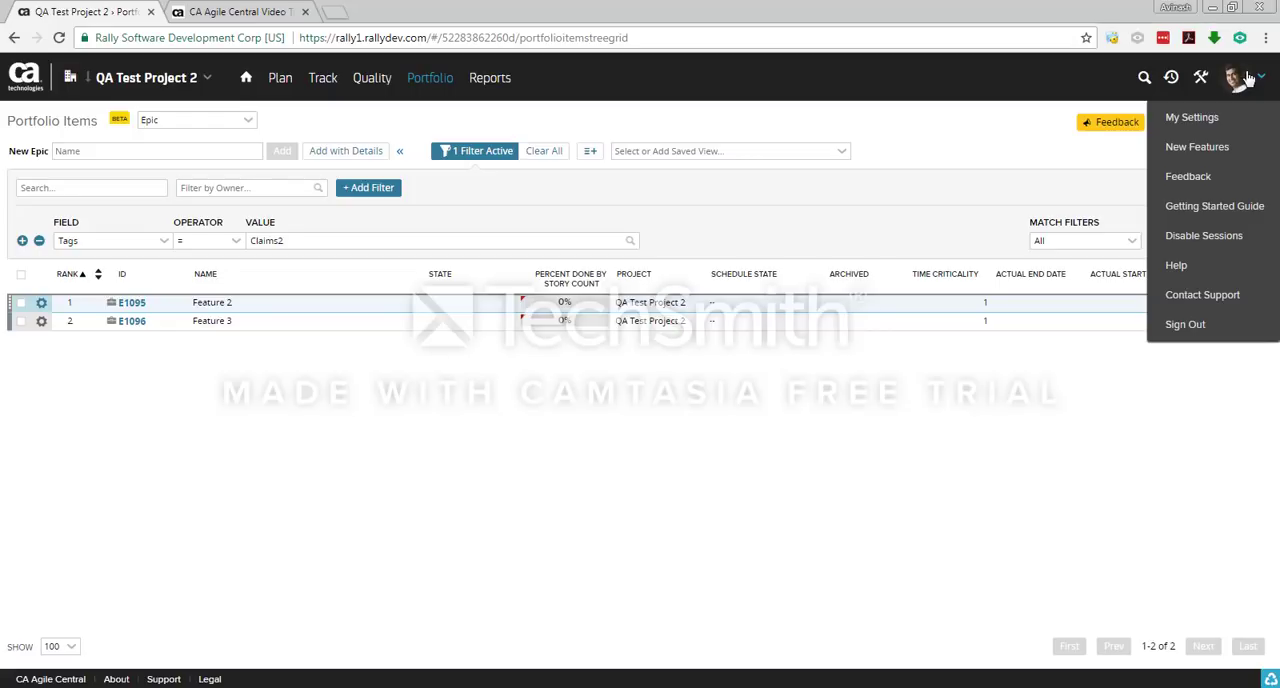
left_click(1195, 118)
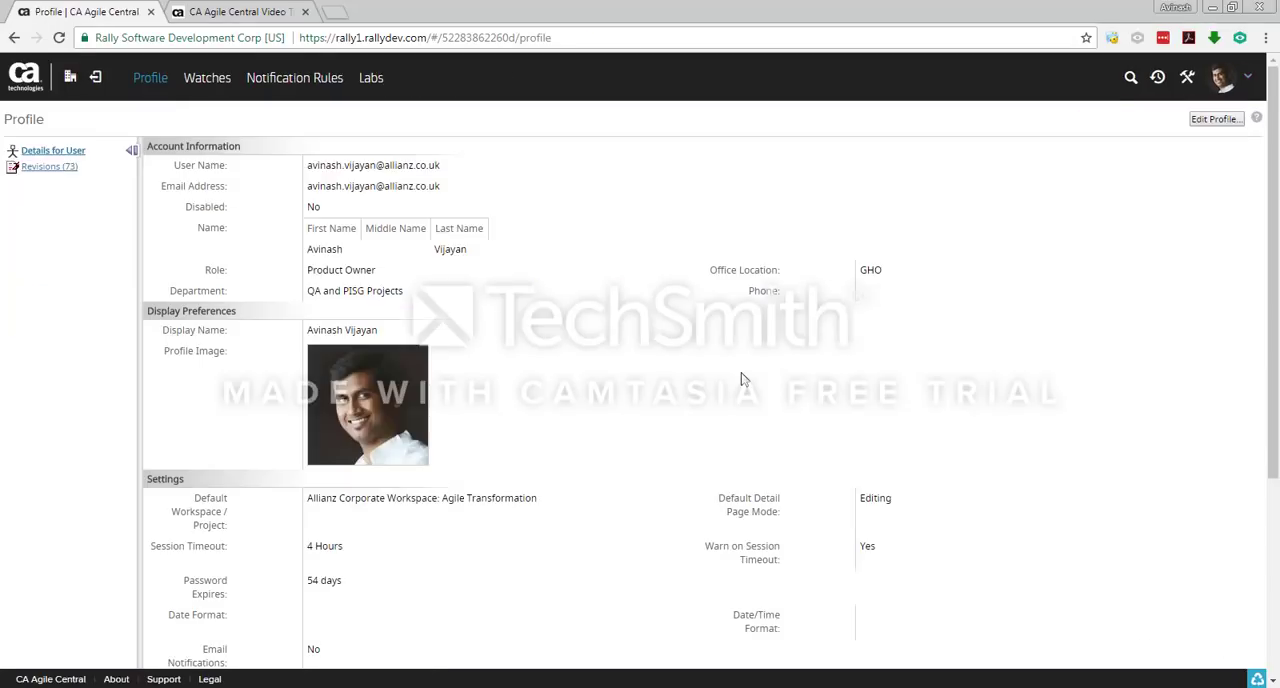
scroll(713, 378, "down", 3)
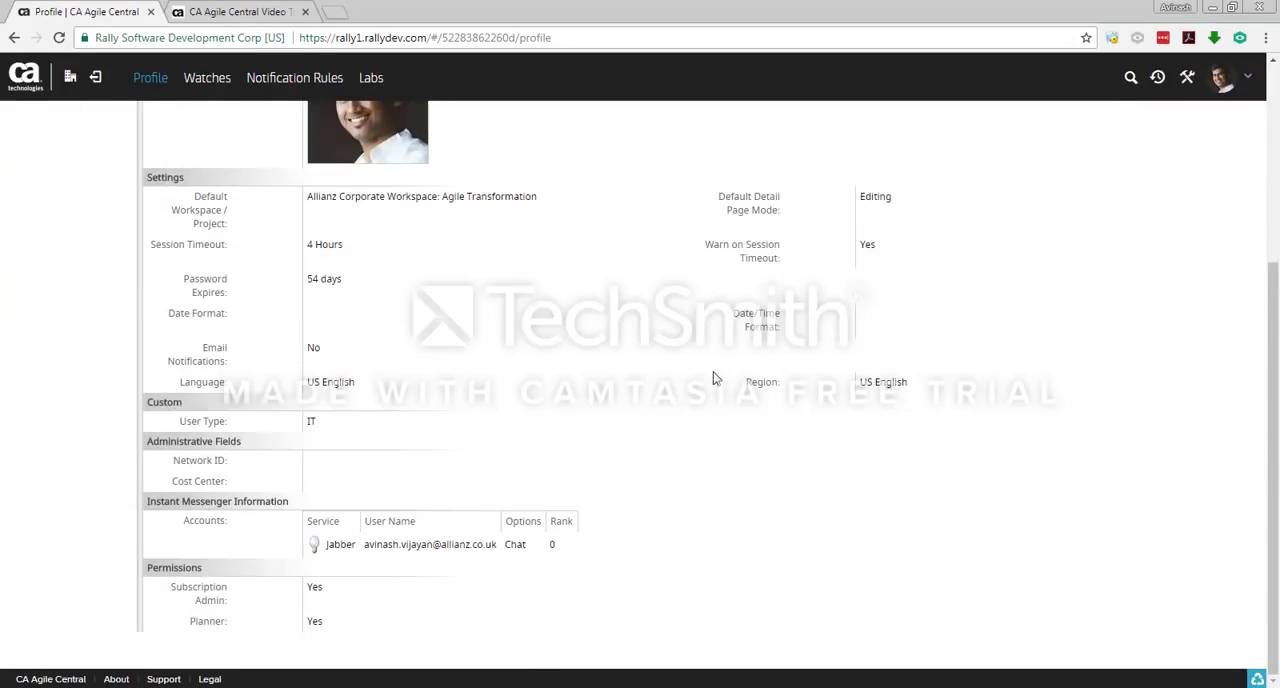
Step: Open the profile for editing and review its account information and display preferences
scroll(713, 378, "up", 3)
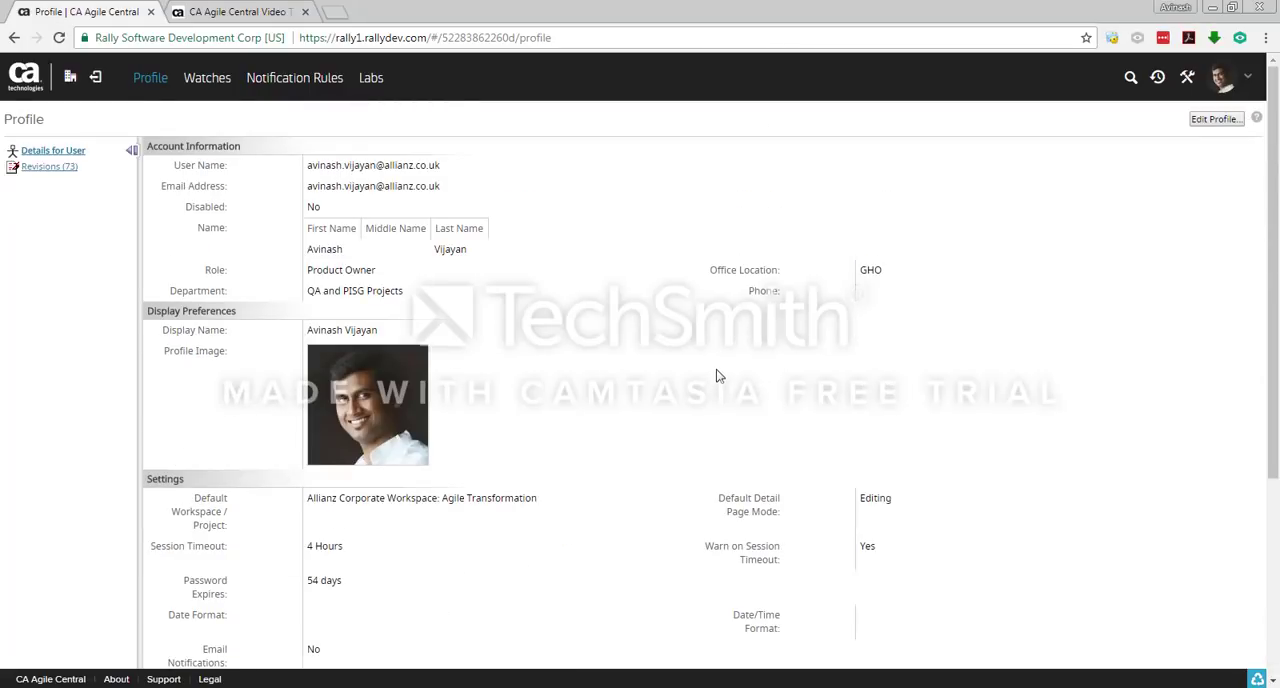
left_click(1205, 121)
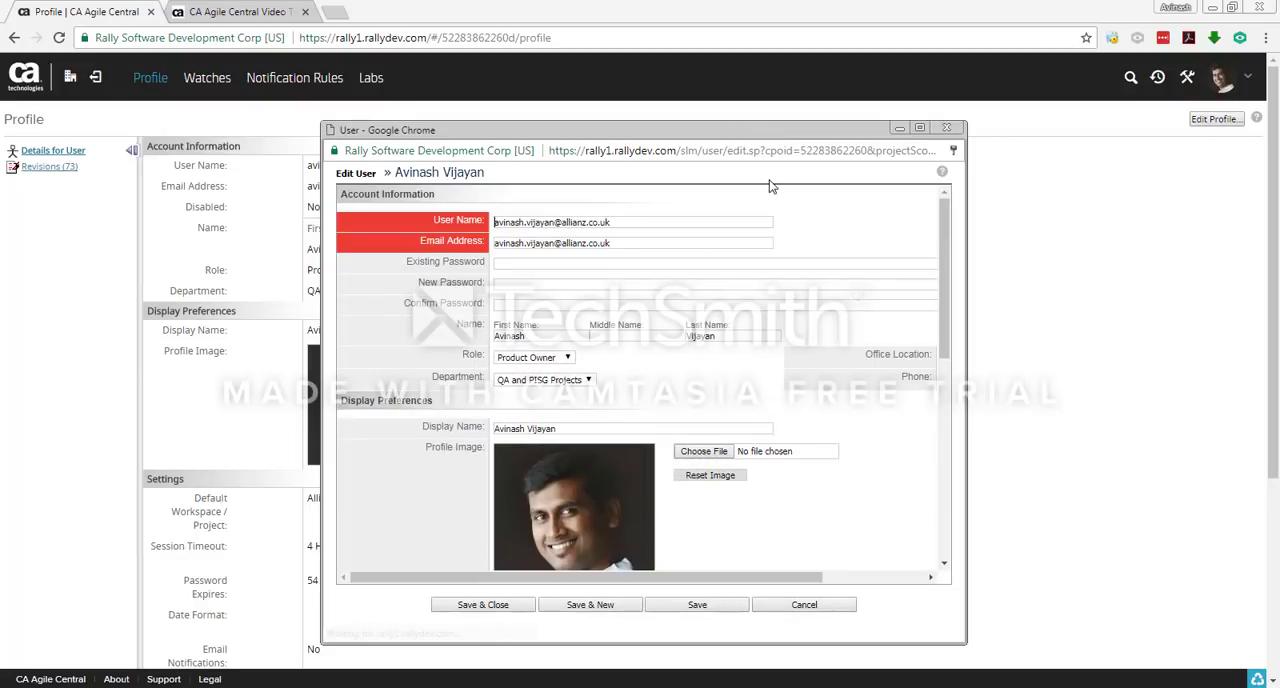
left_click_drag(734, 151, 631, 65)
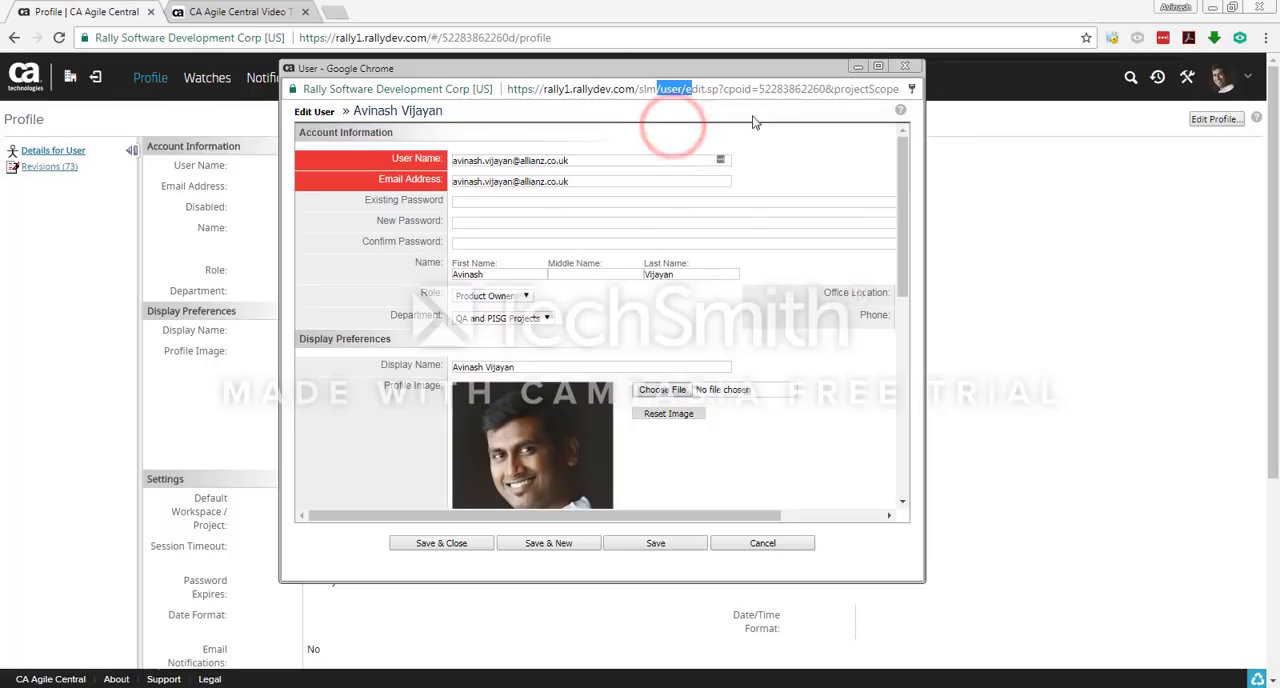
left_click(565, 182)
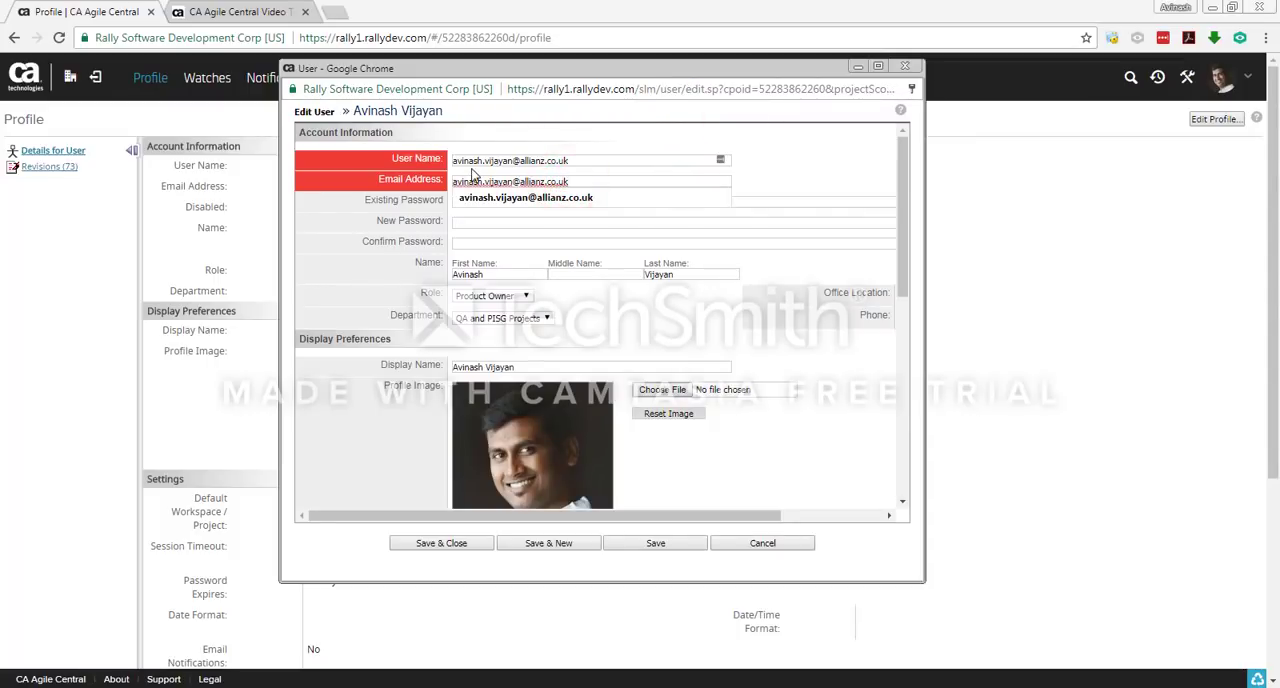
left_click(609, 160)
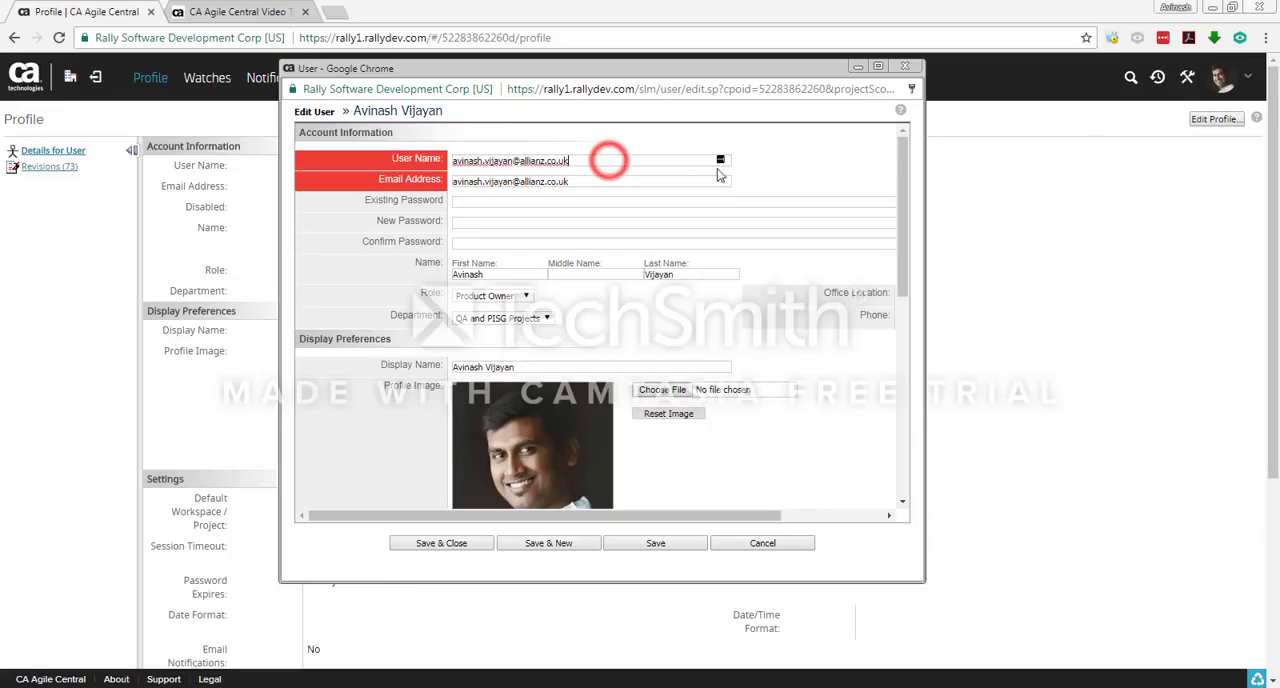
left_click(758, 170)
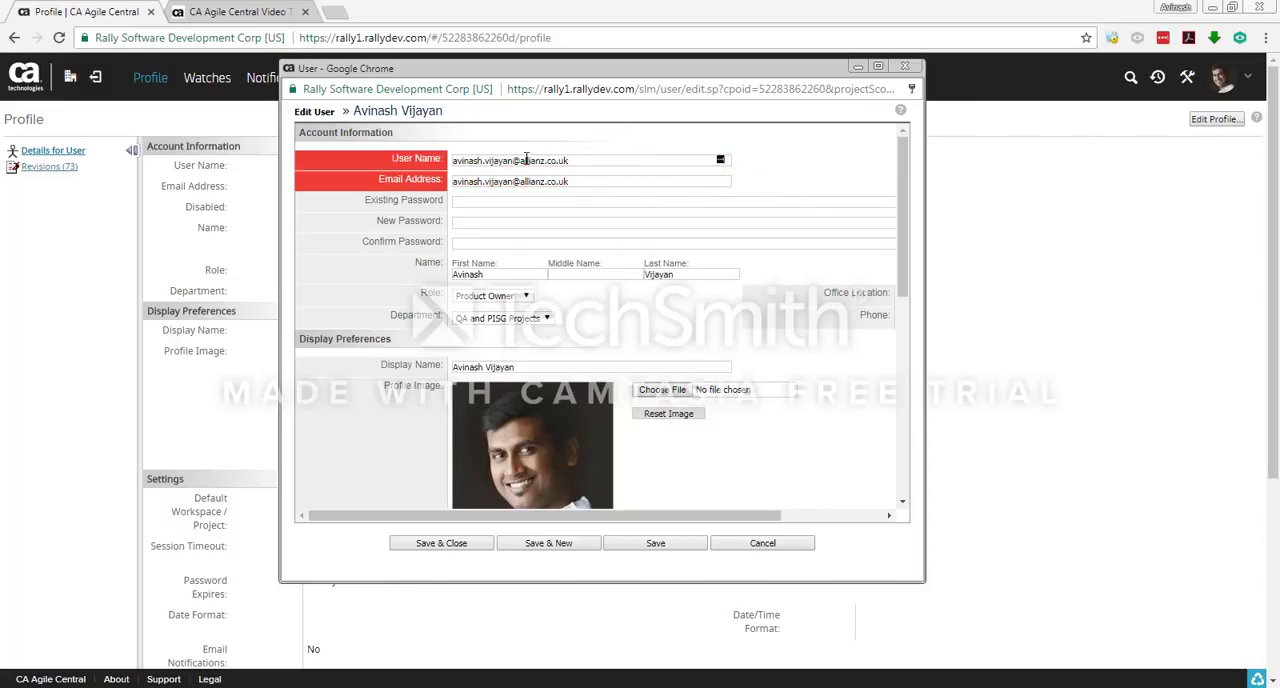
left_click(902, 182)
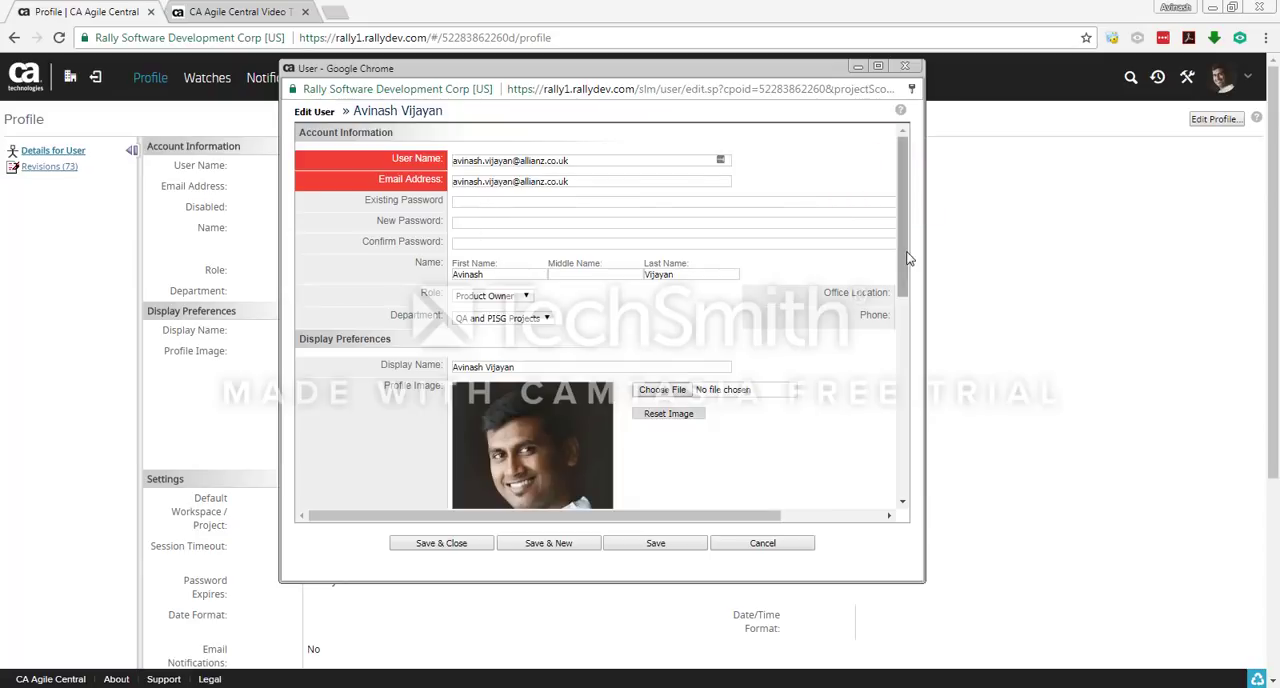
left_click_drag(908, 258, 908, 282)
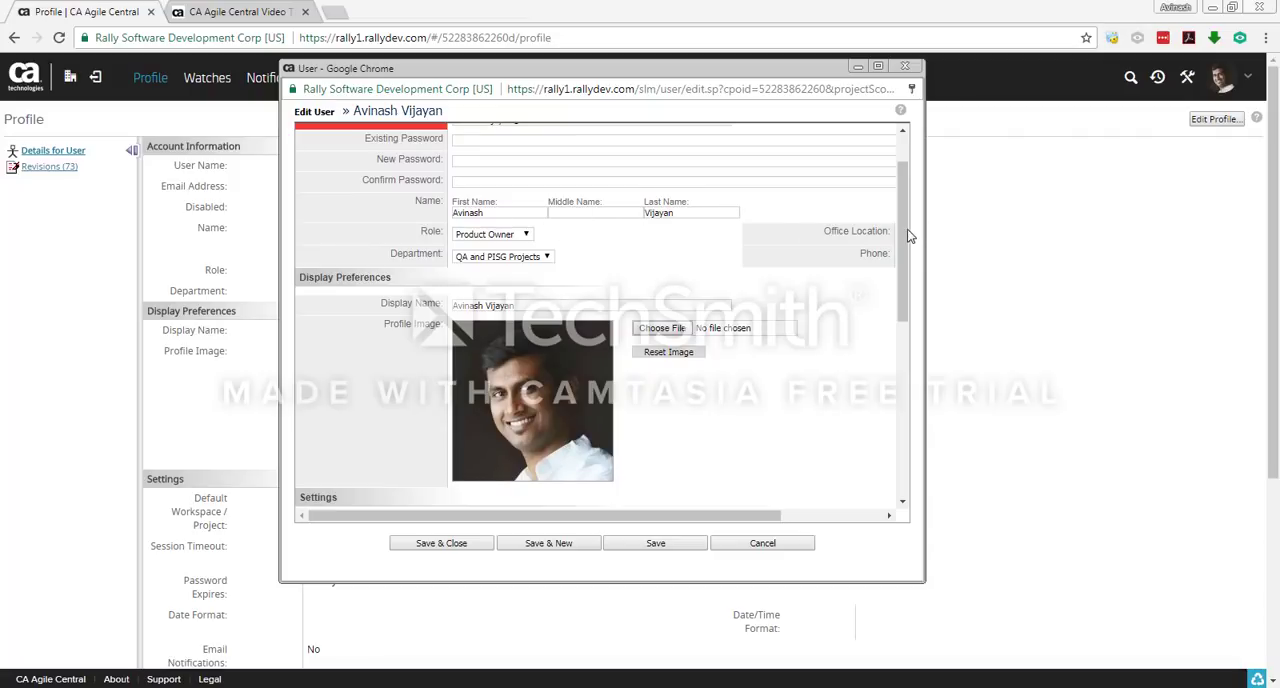
left_click_drag(910, 236, 909, 258)
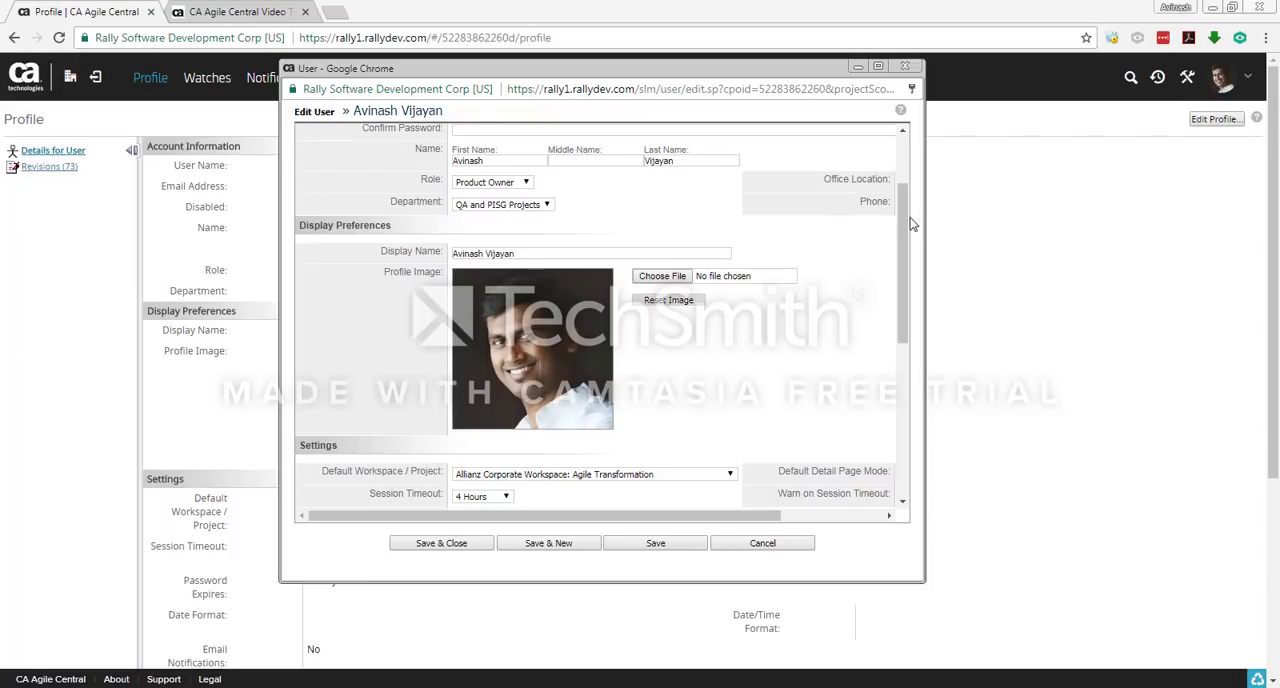
left_click_drag(904, 219, 906, 249)
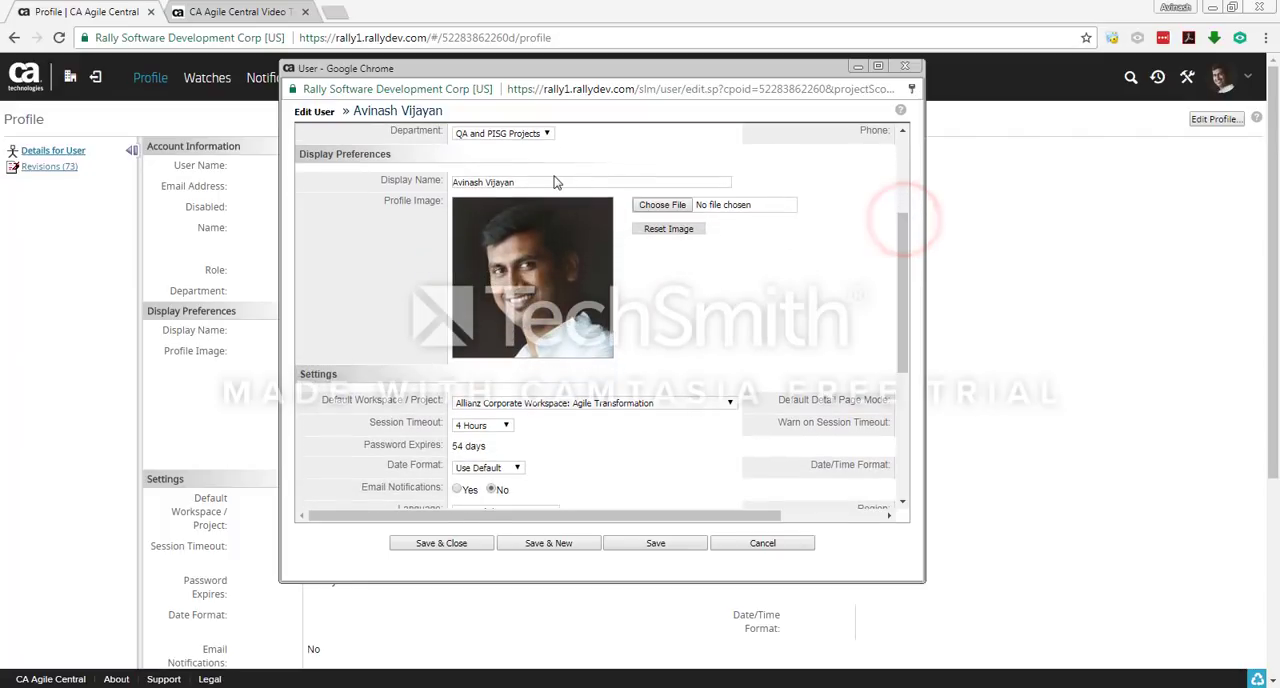
left_click(550, 182)
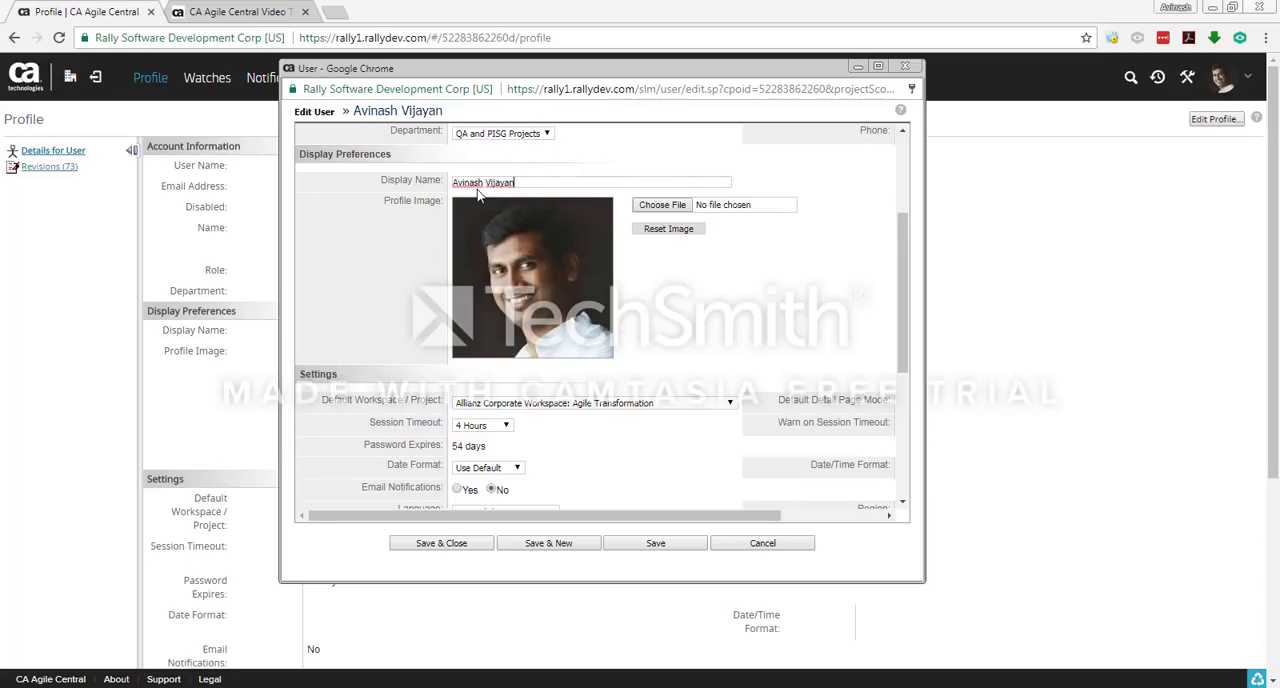
scroll(693, 297, "down", 3)
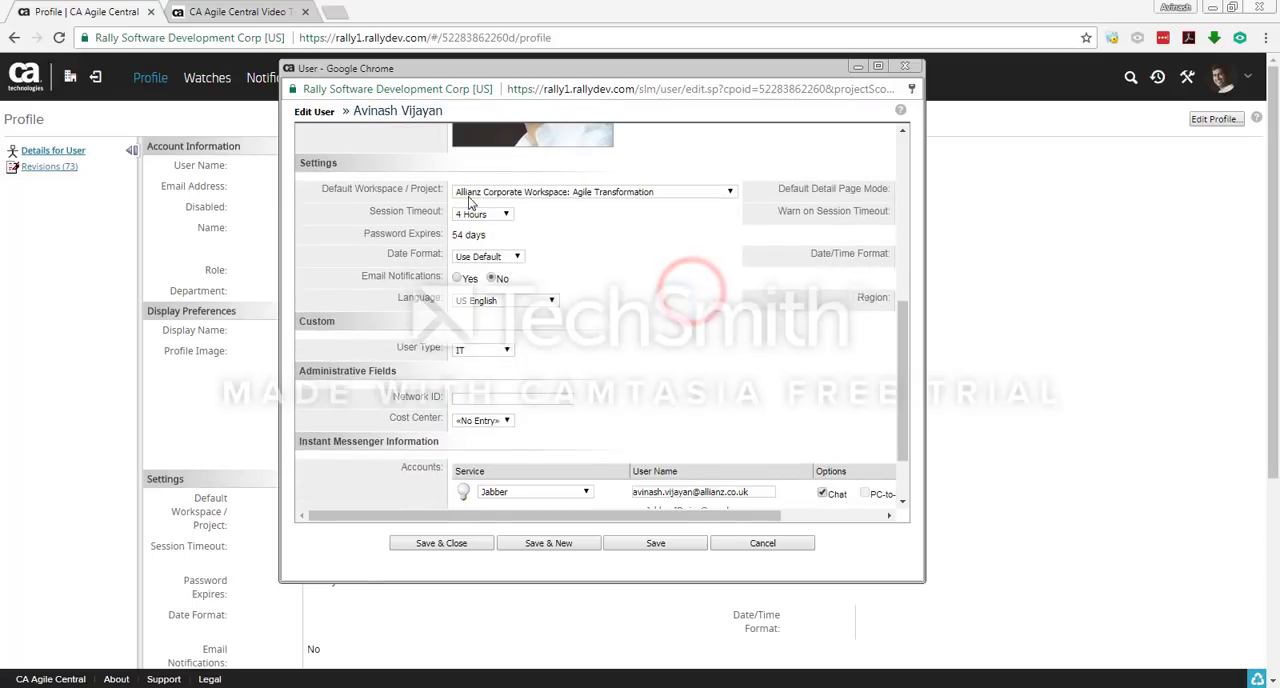
Step: Choose Allianz Corporate Workspace: Agile Transformation as the profile's default workspace and project, and save the profile
left_click(520, 192)
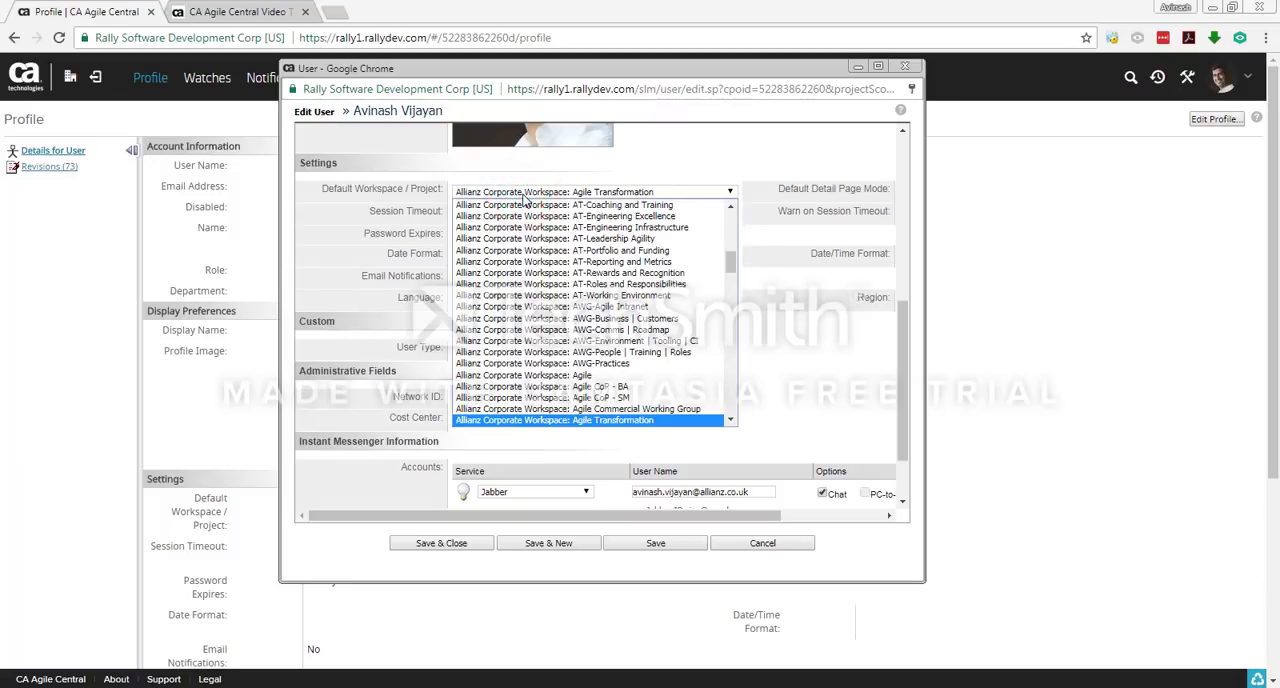
left_click(538, 421)
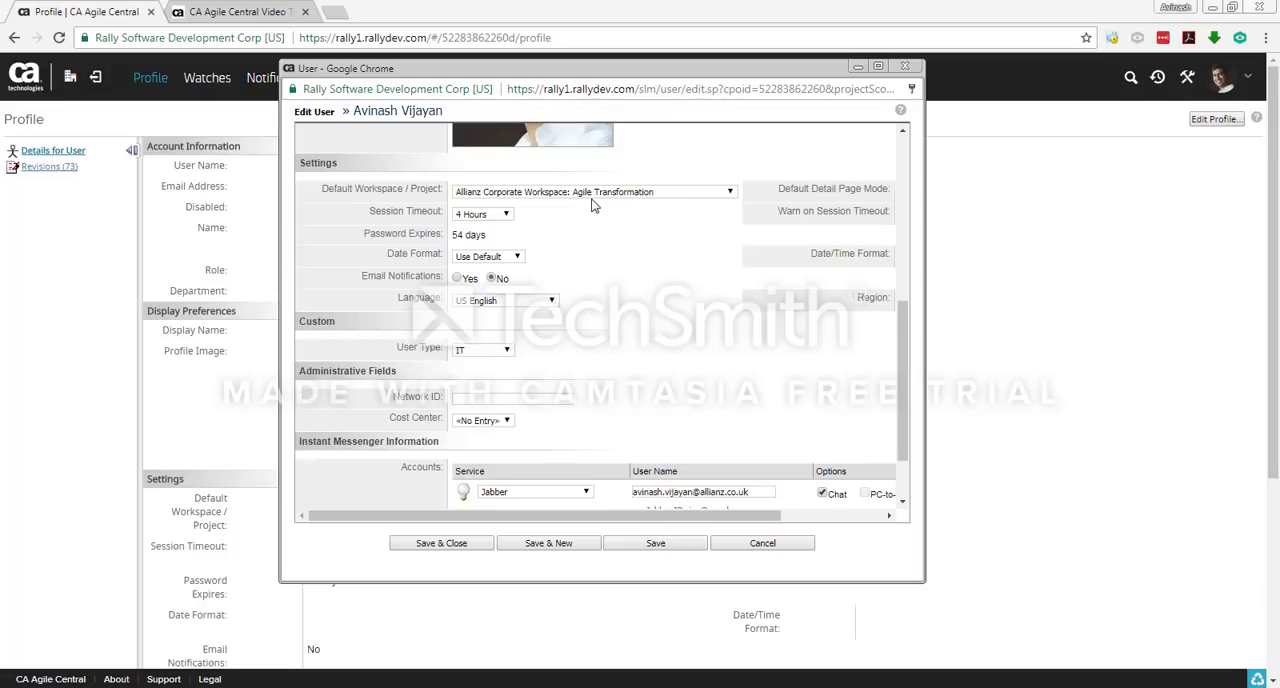
scroll(600, 250, "up", 5)
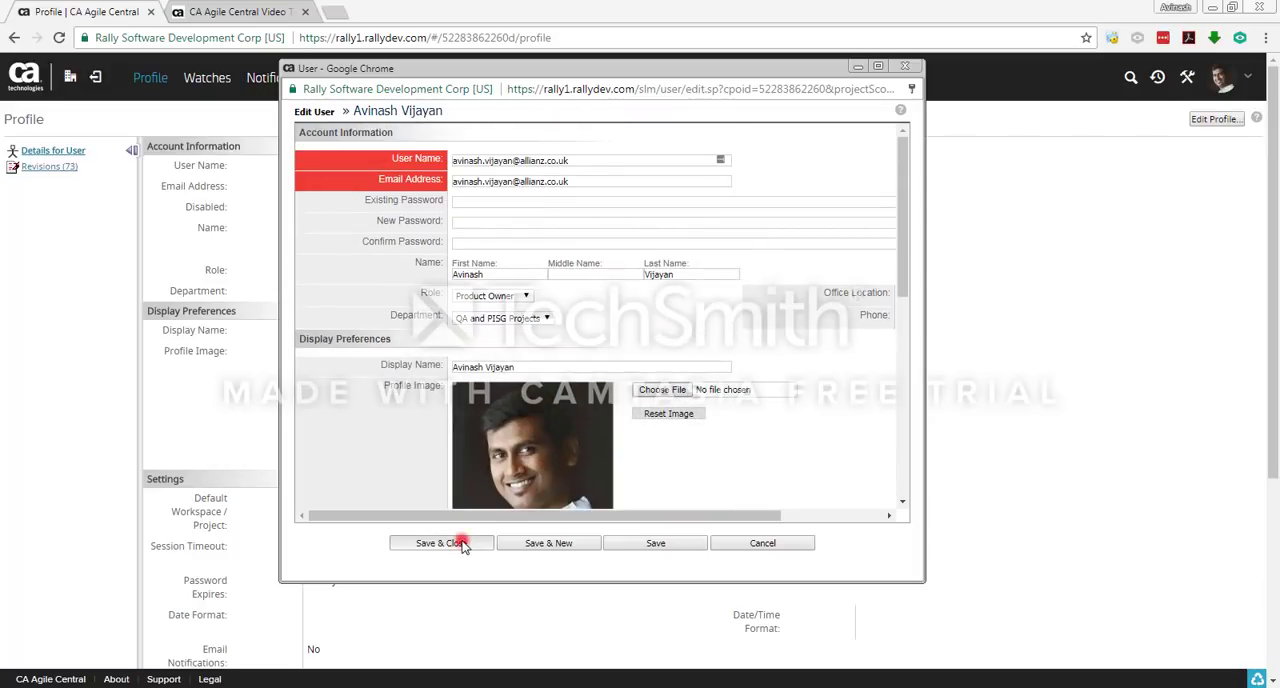
left_click(462, 545)
left_click(1092, 432)
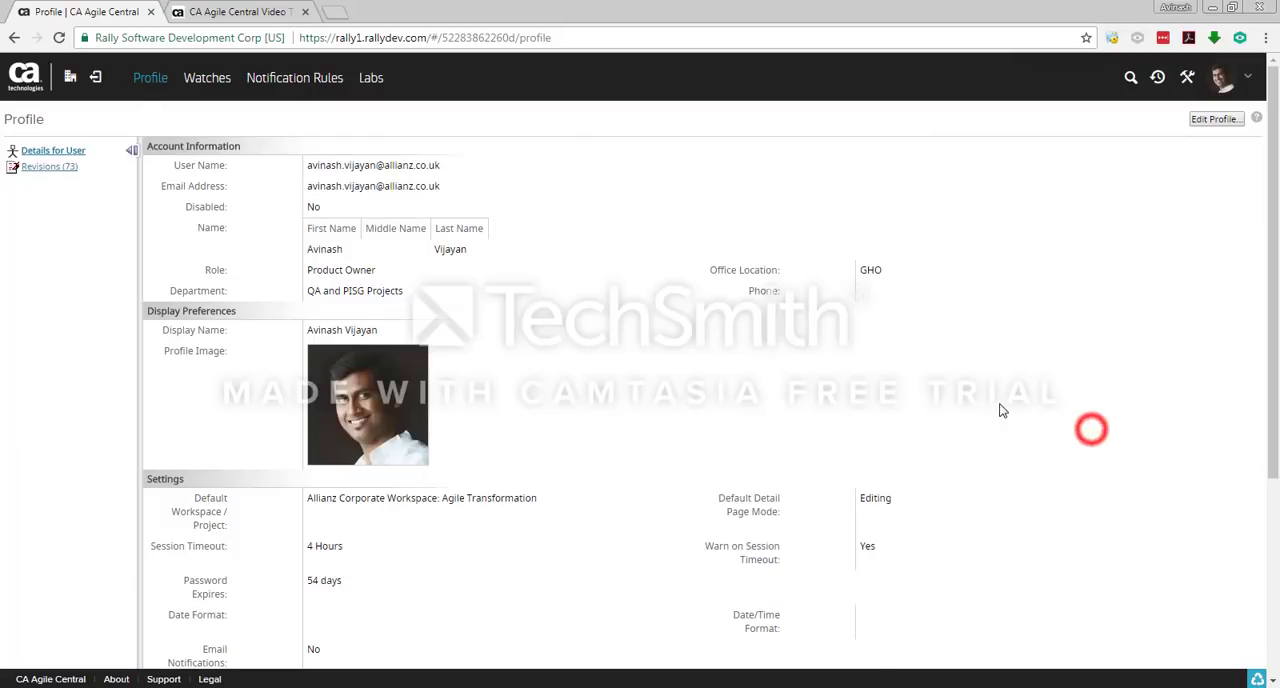
scroll(1000, 408, "down", 3)
scroll(1000, 408, "up", 3)
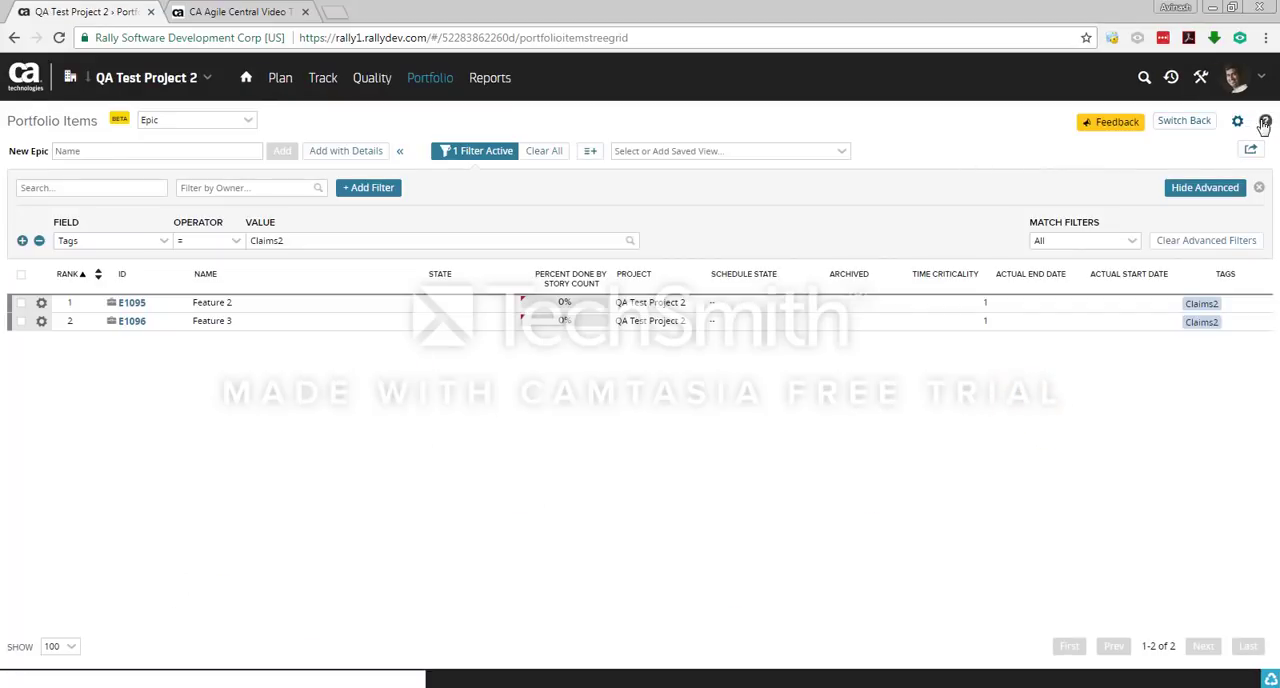
Step: Open the context help on roadmap tracking for the Portfolio Items page and return to QA Test Project 2
left_click(1263, 125)
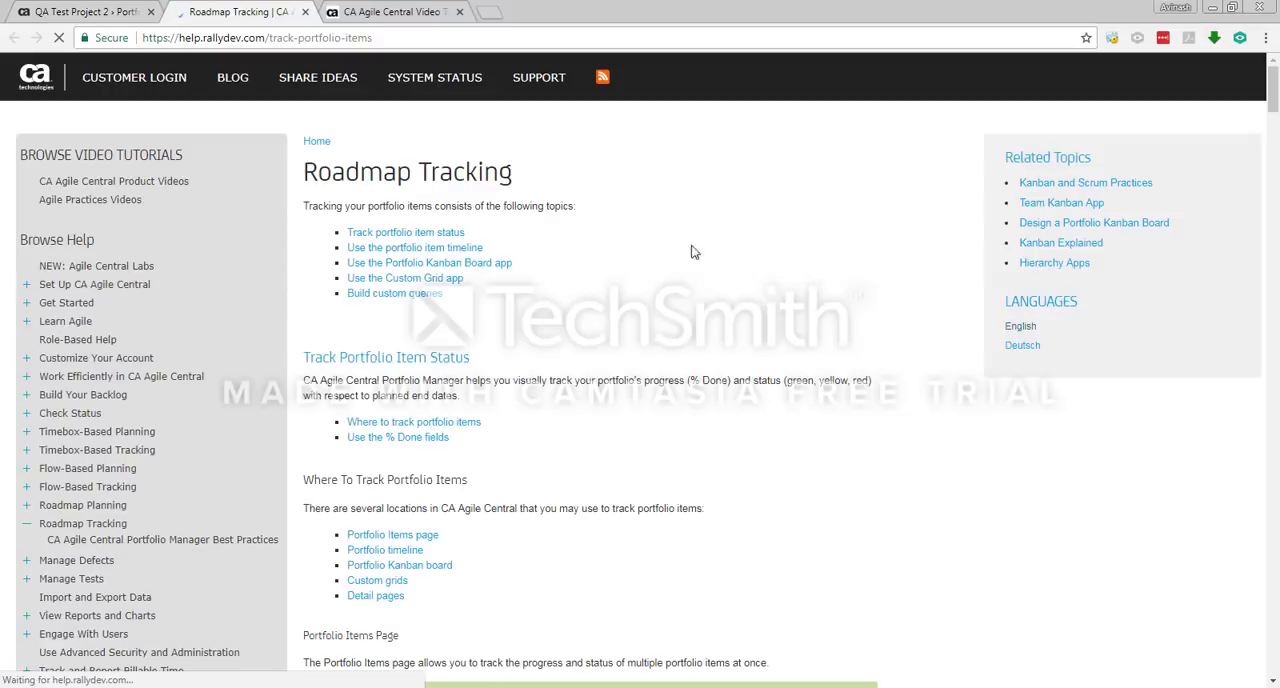
left_click(109, 15)
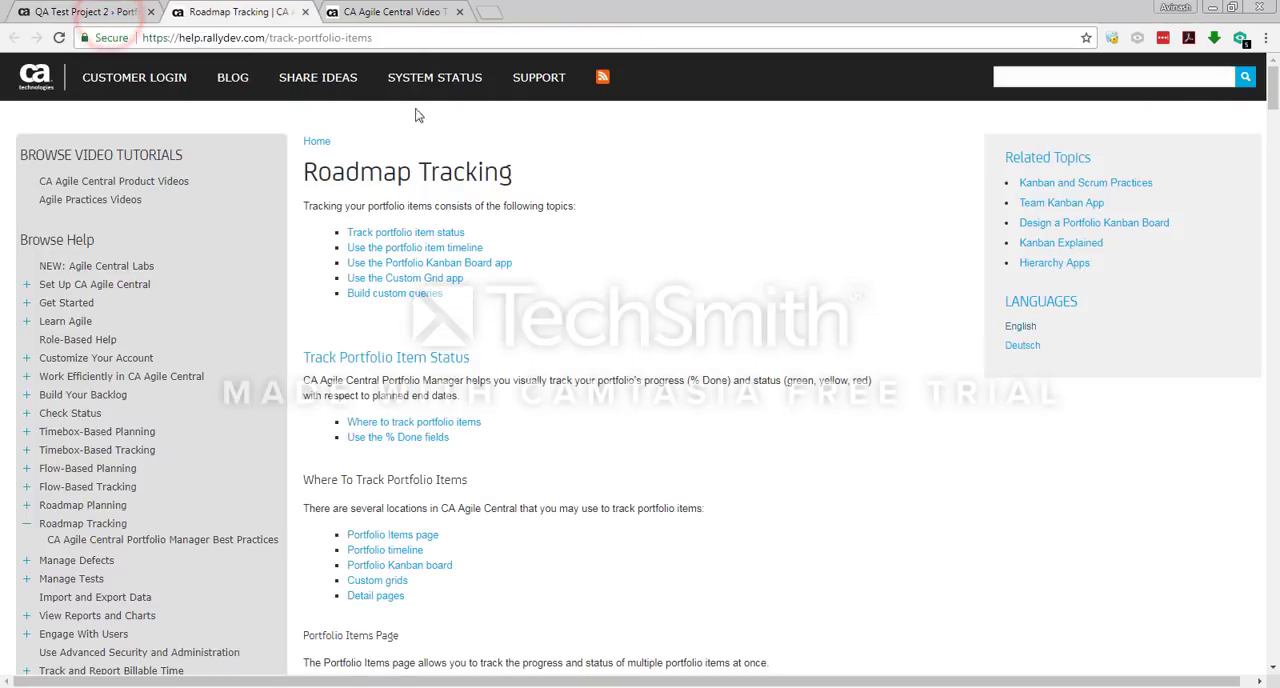
left_click(65, 12)
left_click(228, 13)
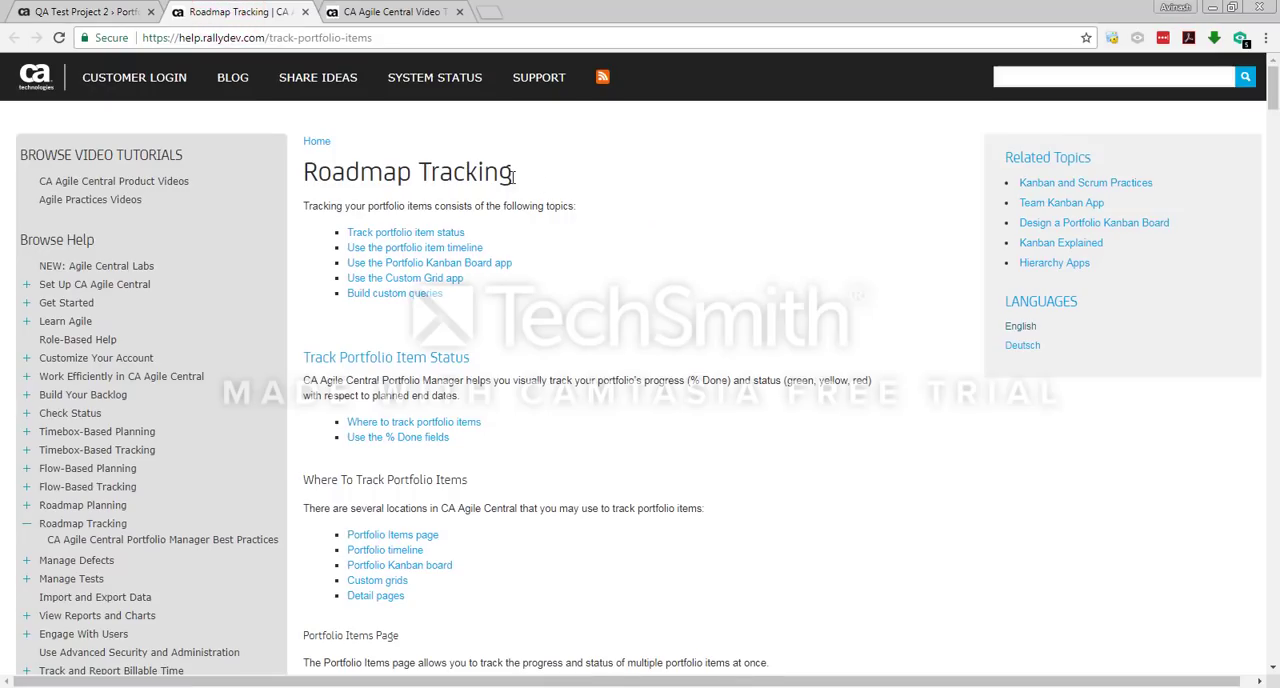
left_click(91, 12)
Step: Open the Backlog page of QA Test Project 2 and read through its Manage the Backlog help article
left_click(282, 80)
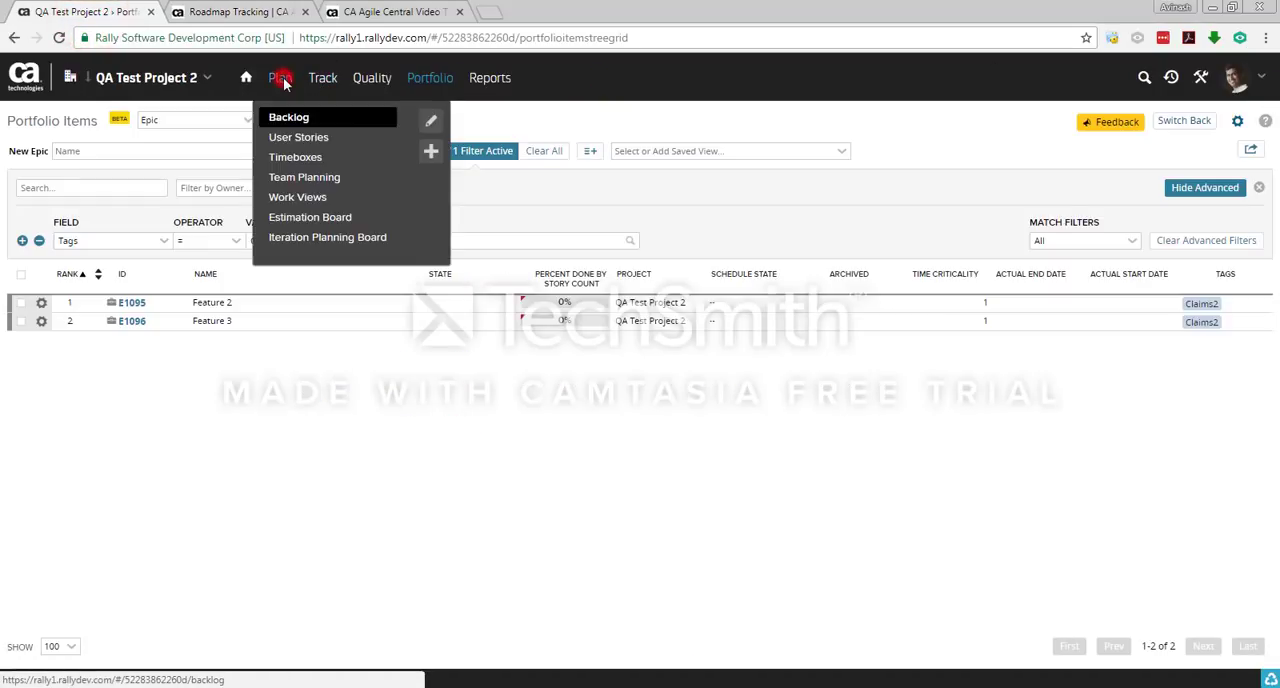
left_click(289, 118)
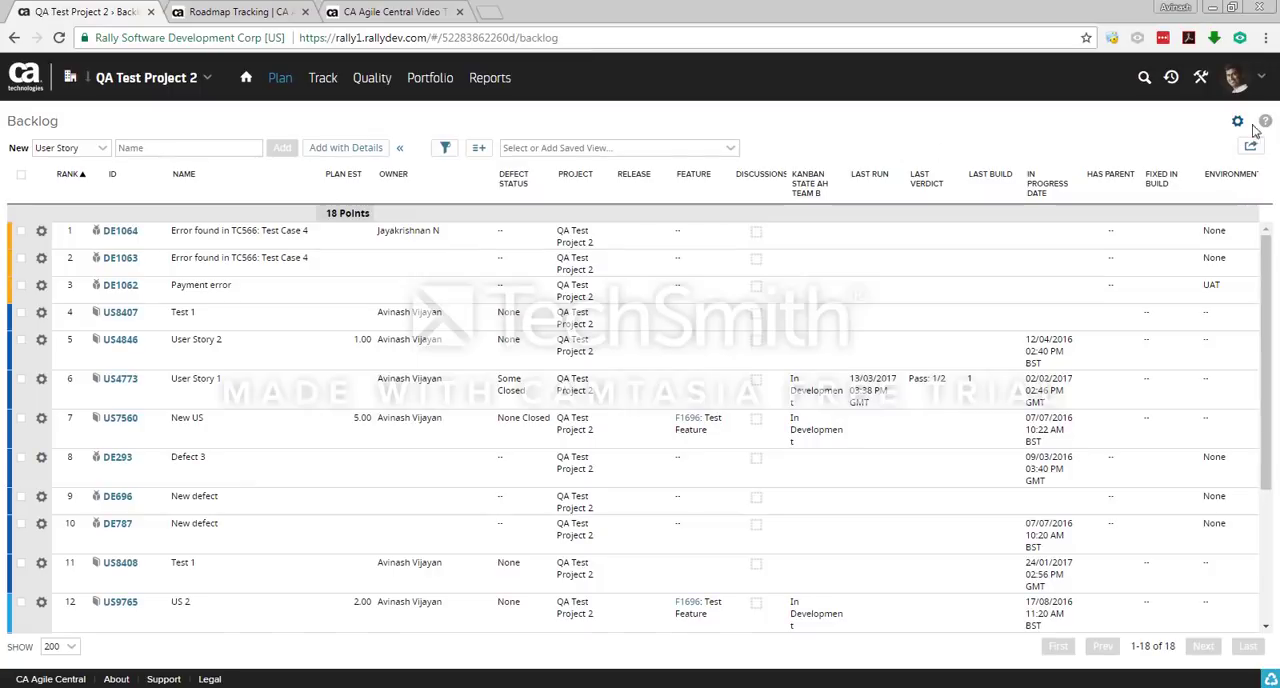
left_click(1264, 122)
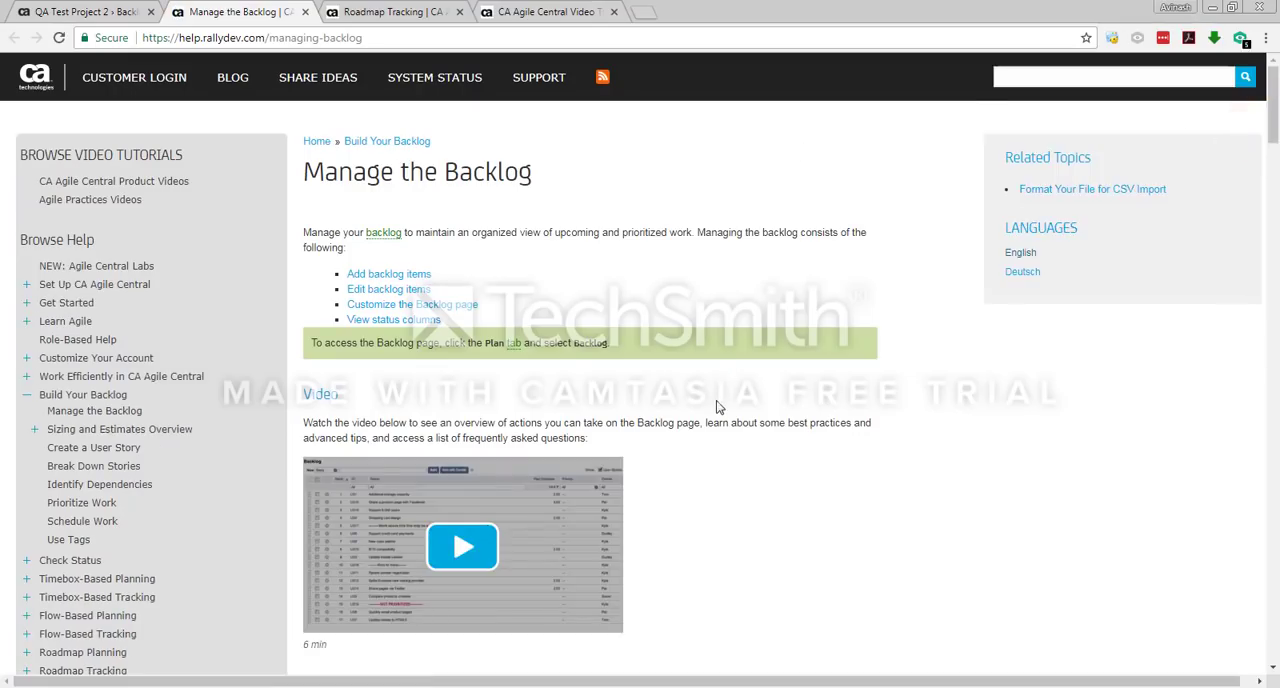
scroll(720, 407, "down", 3)
scroll(766, 406, "down", 6)
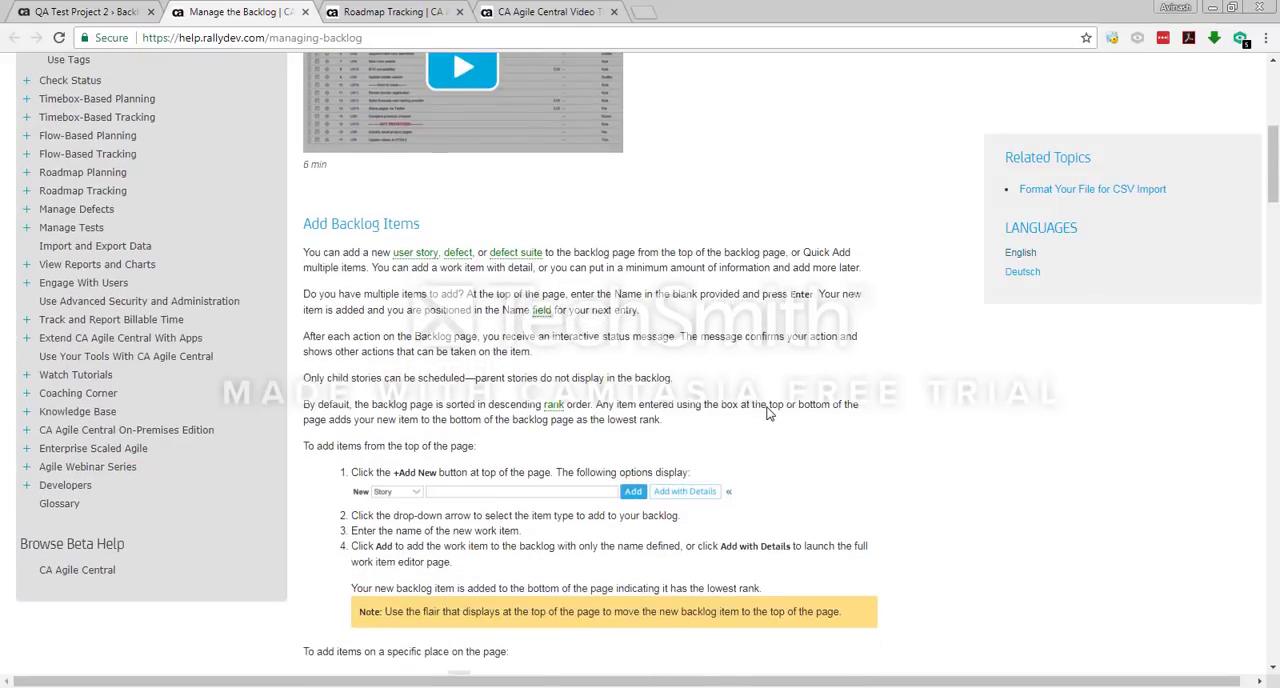
scroll(769, 413, "down", 4)
scroll(769, 413, "up", 8)
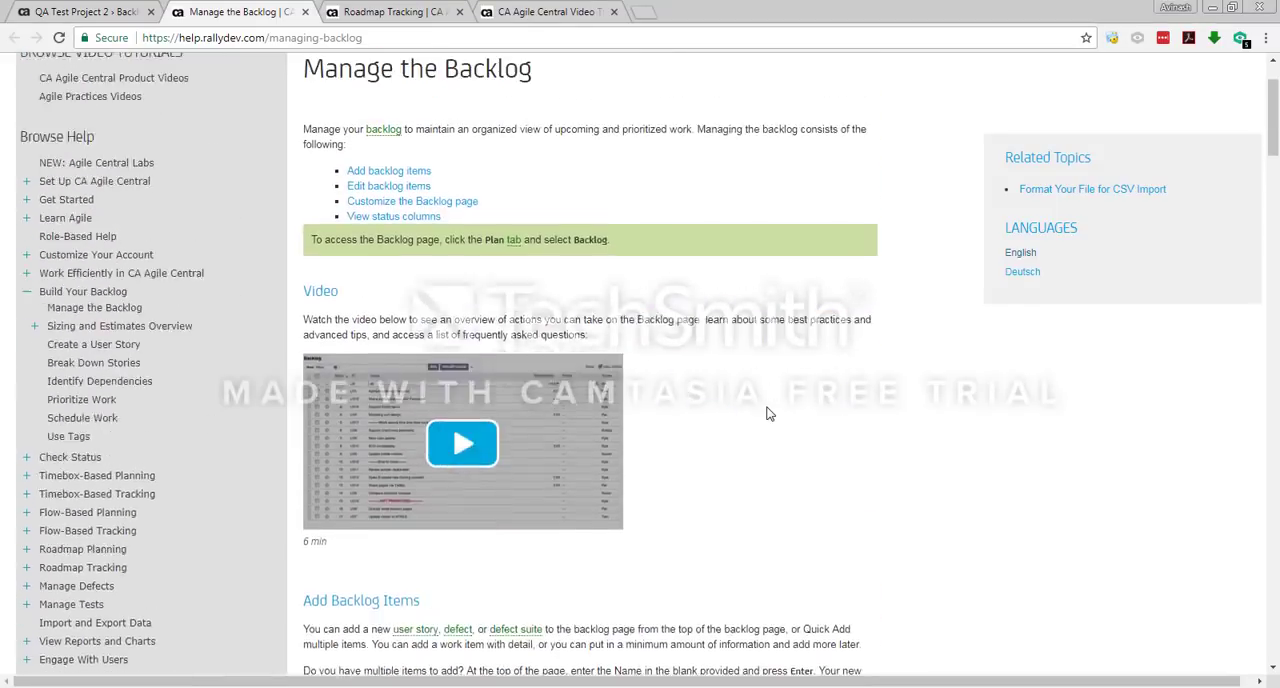
scroll(769, 413, "up", 2)
Step: Return to the project, open the general CA Agile Central Help site and search it for backlog
left_click(80, 12)
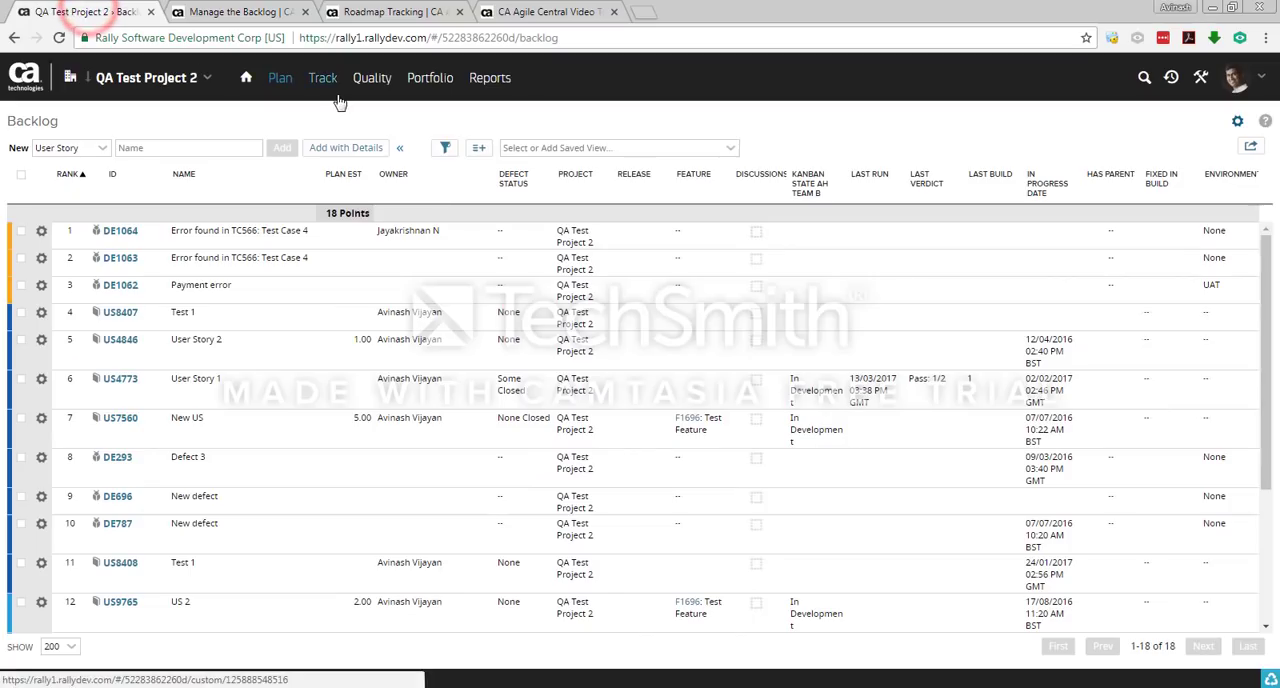
left_click(1237, 80)
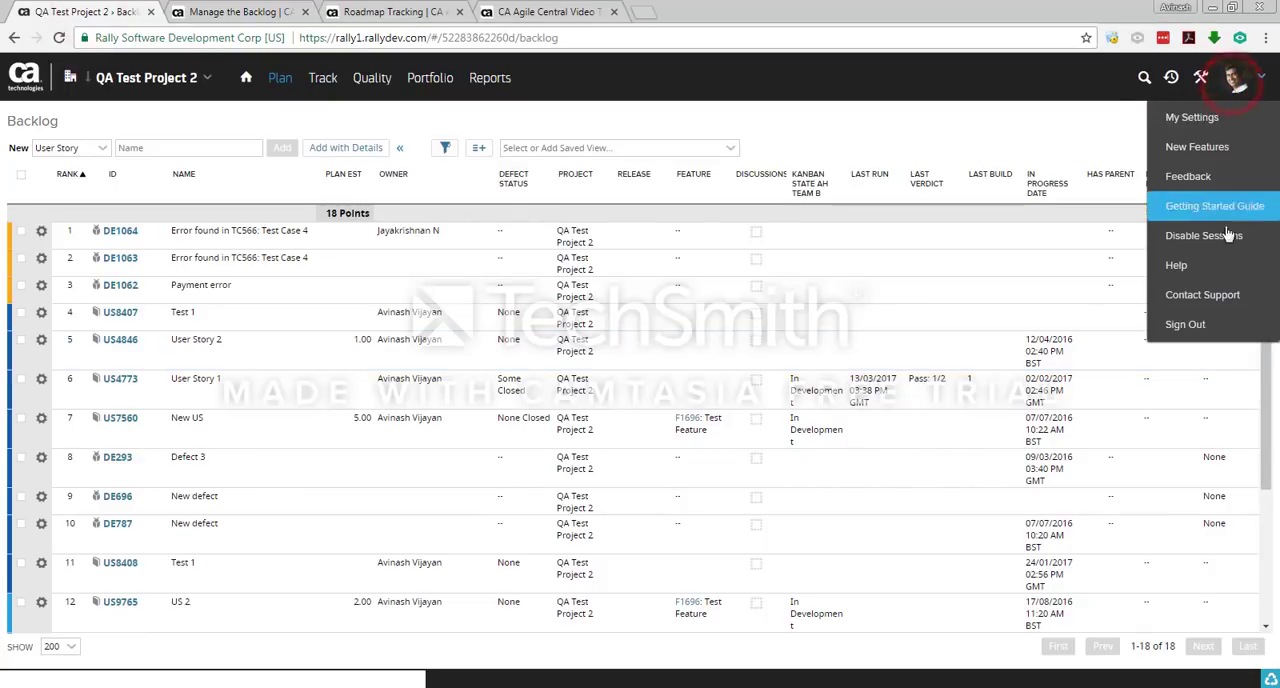
left_click(1215, 265)
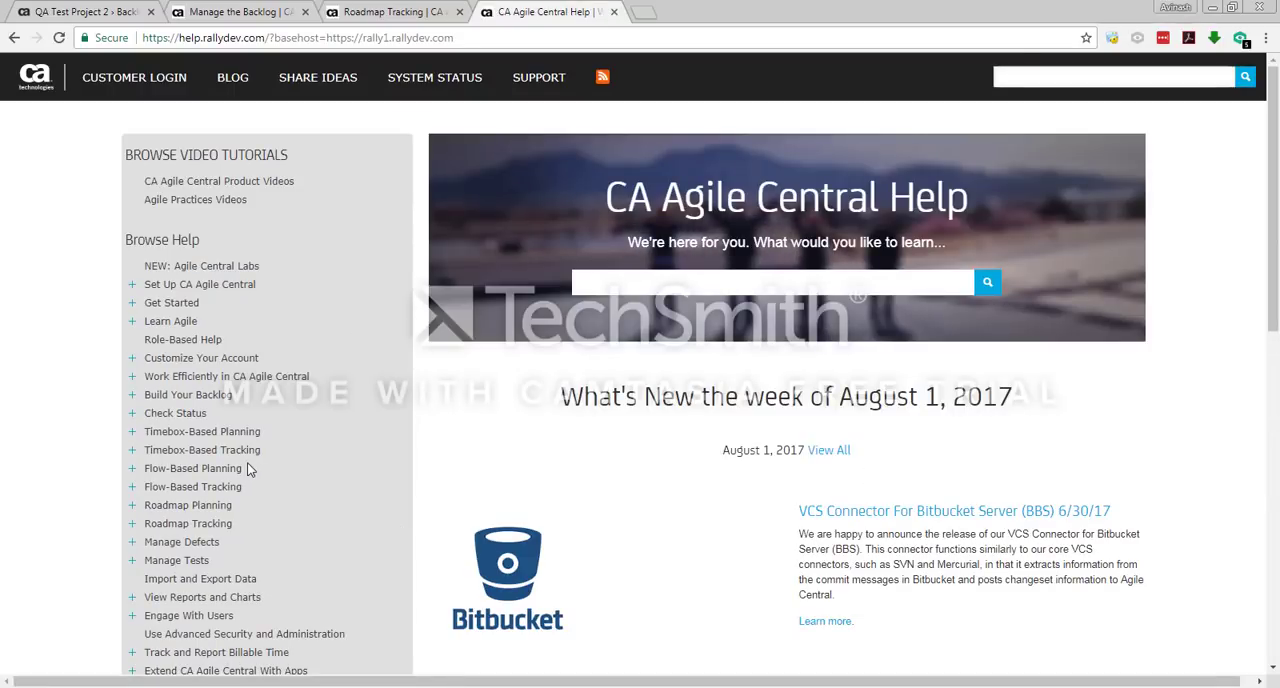
scroll(633, 463, "down", 2)
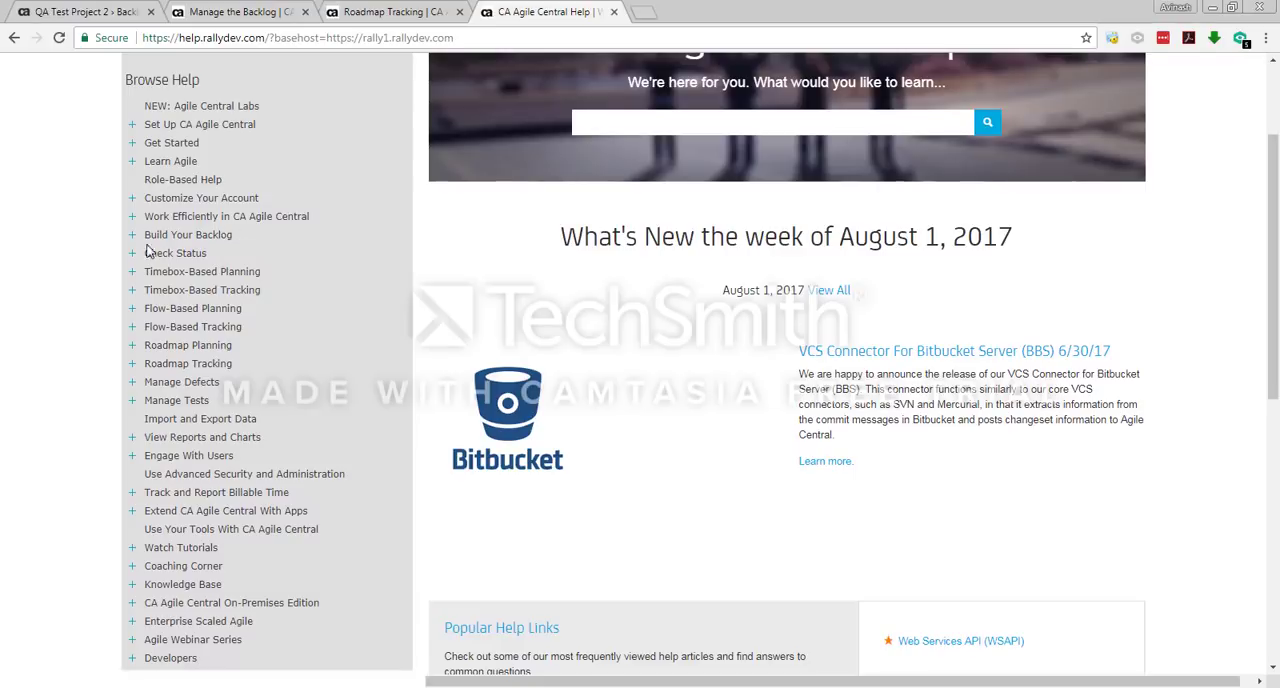
scroll(660, 340, "up", 2)
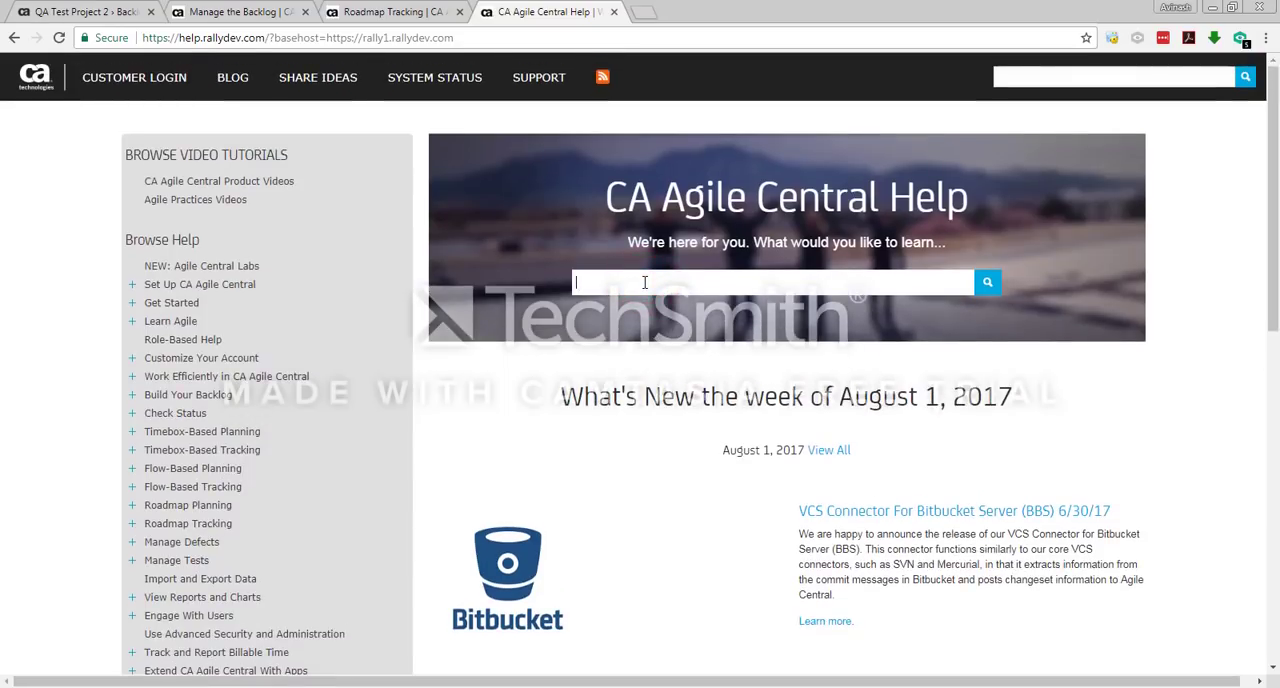
type("backlog")
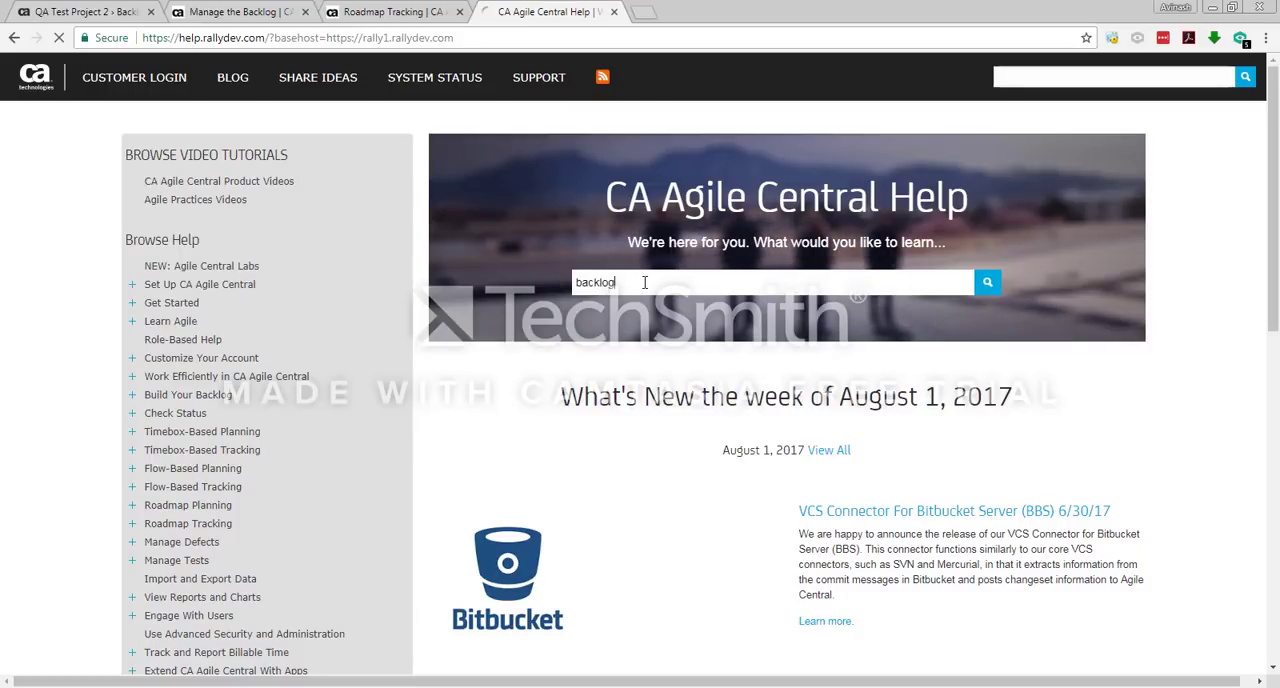
key("Return")
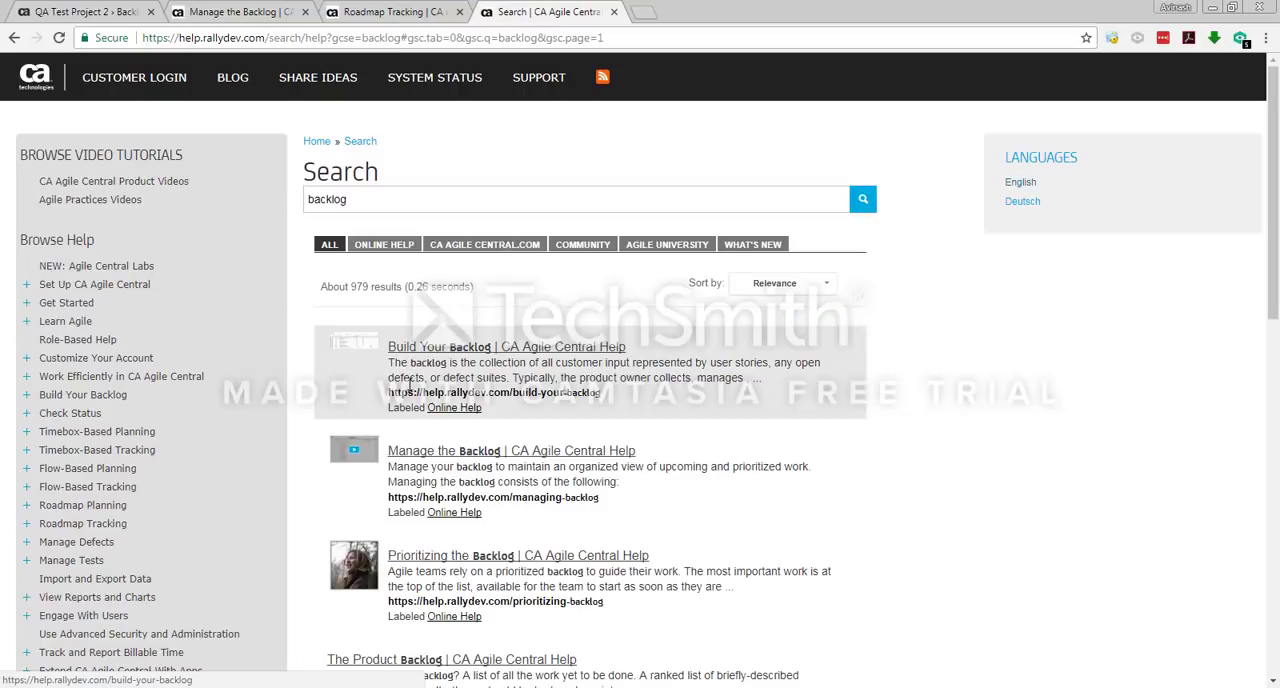
Step: Search the help site for release planning and look through the Release Planning article
double_click(391, 204)
type("r")
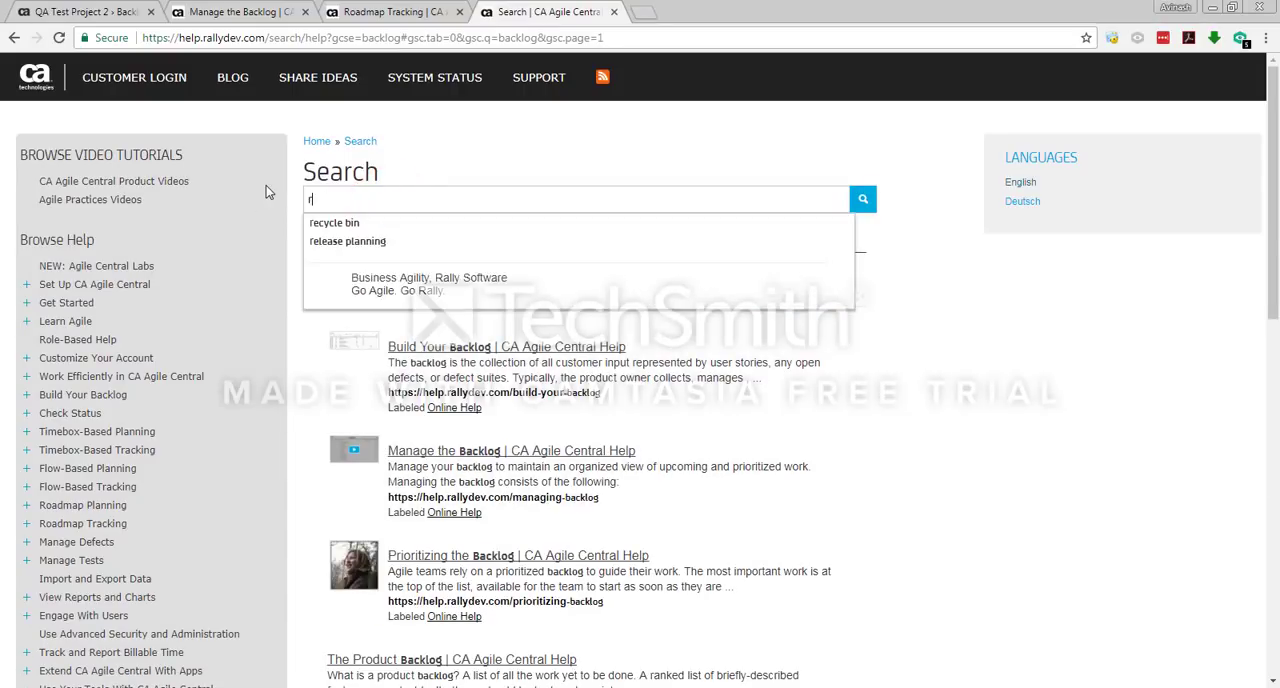
type("elease")
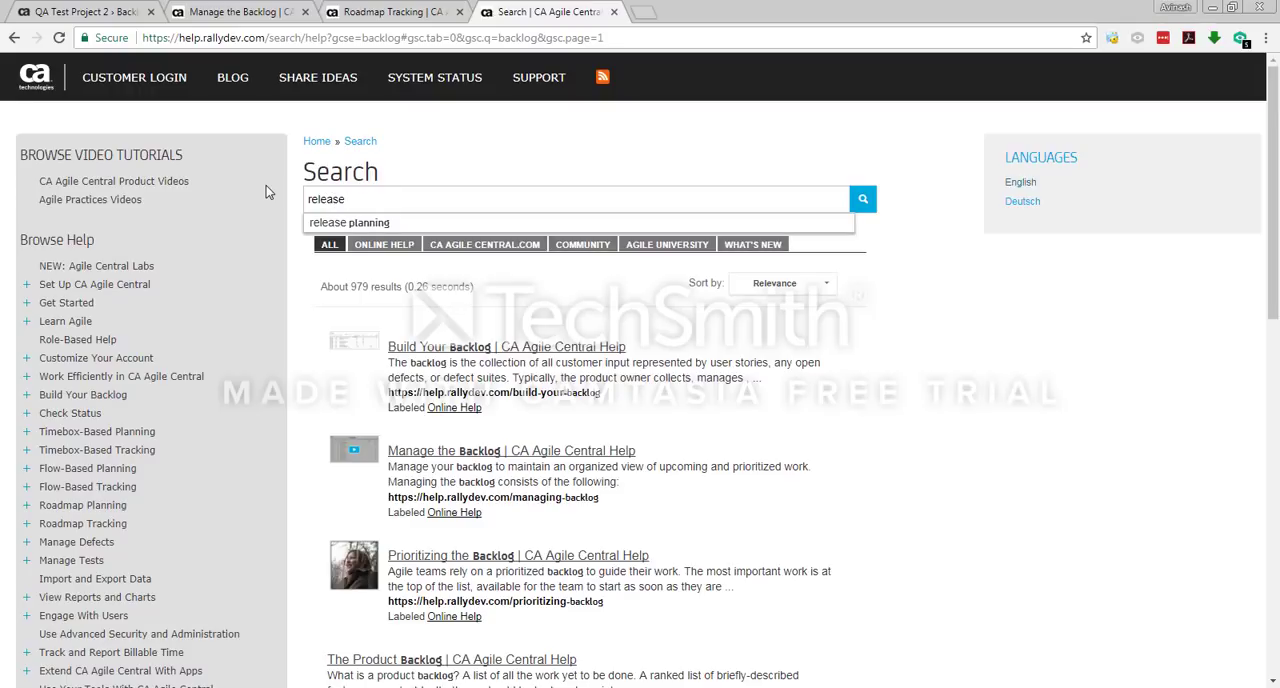
key("Down")
key("Return")
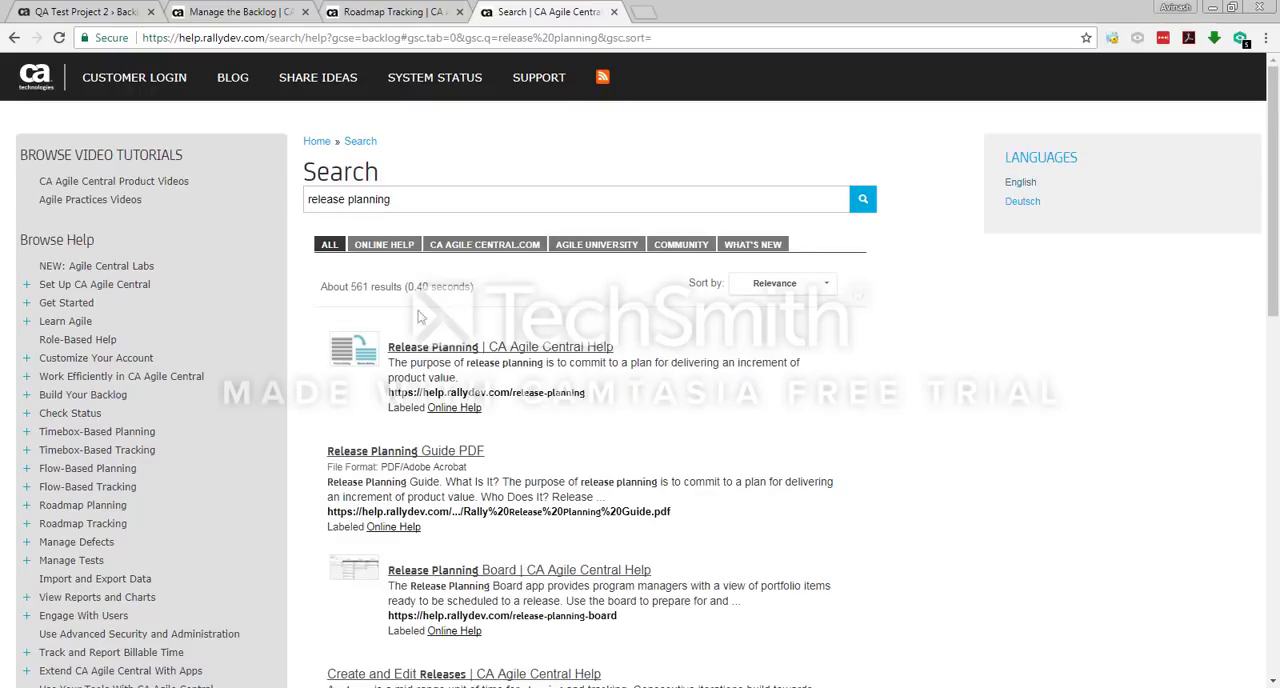
left_click(455, 350)
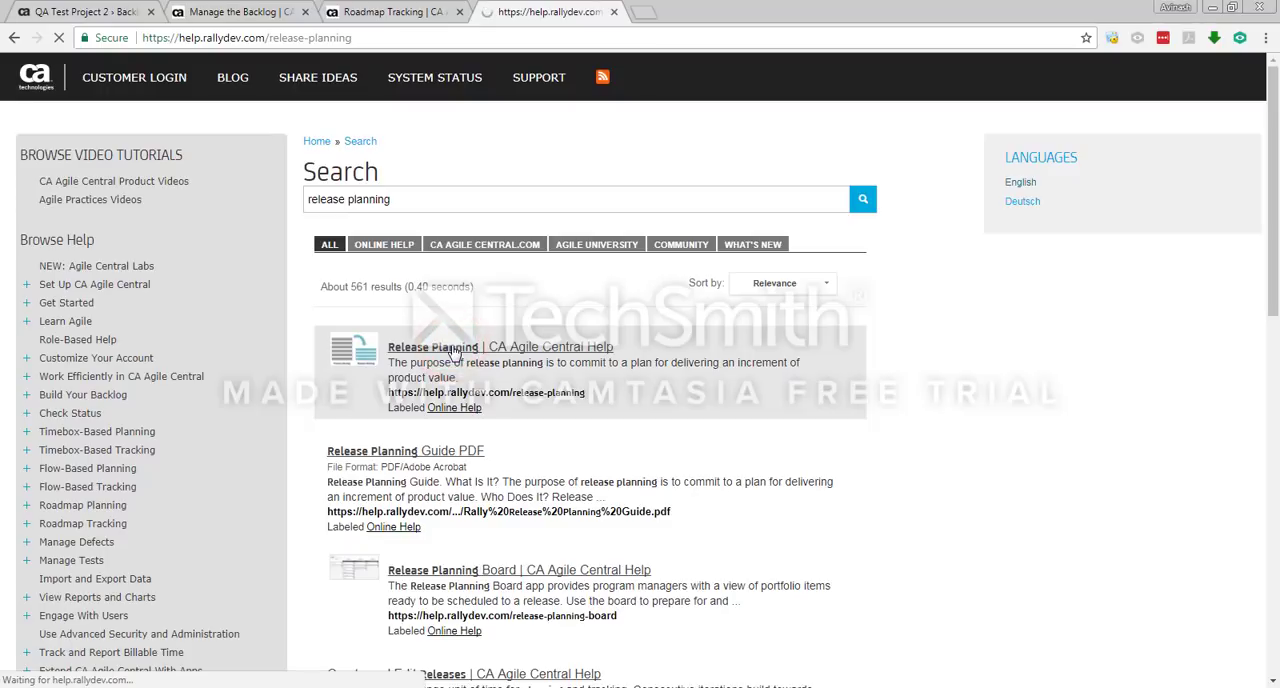
scroll(596, 410, "down", 2)
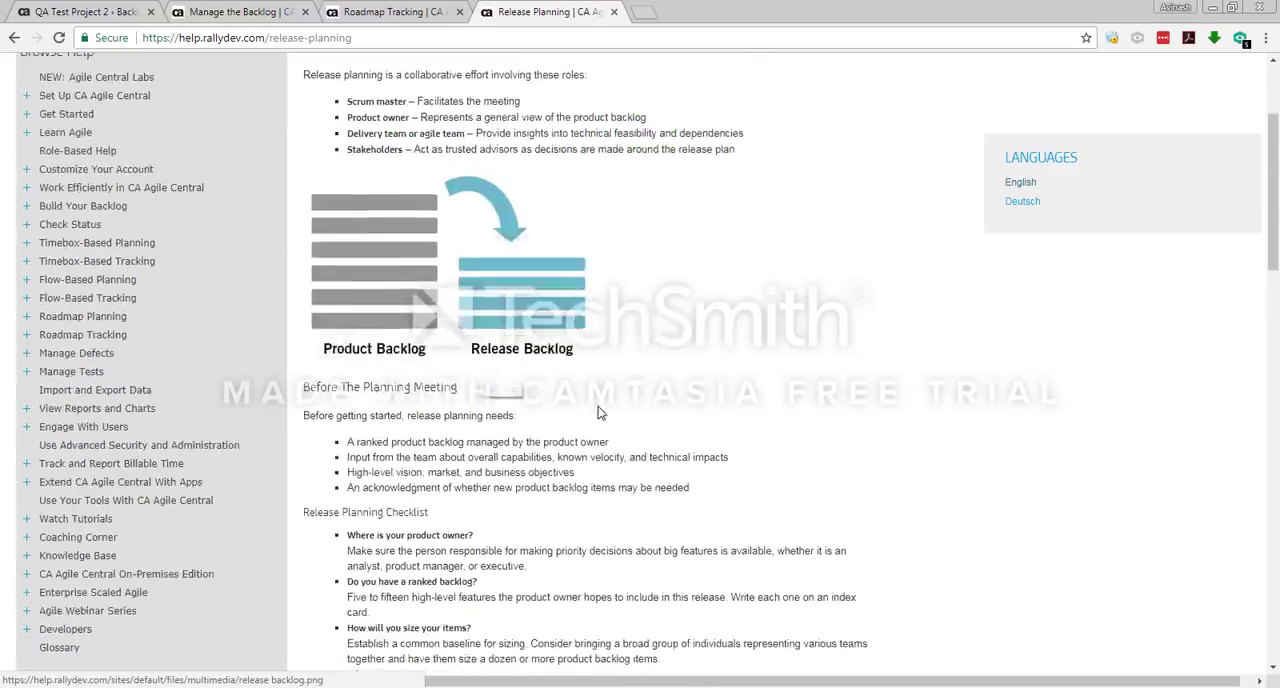
scroll(598, 412, "down", 5)
scroll(603, 411, "up", 7)
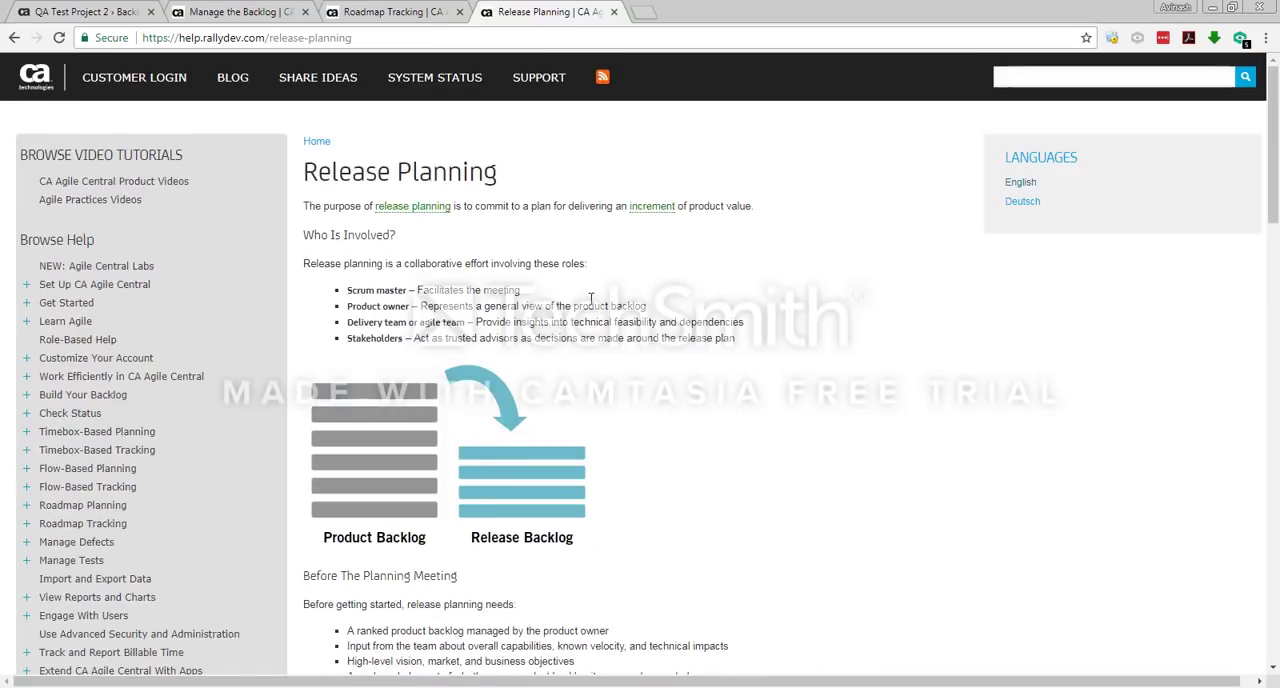